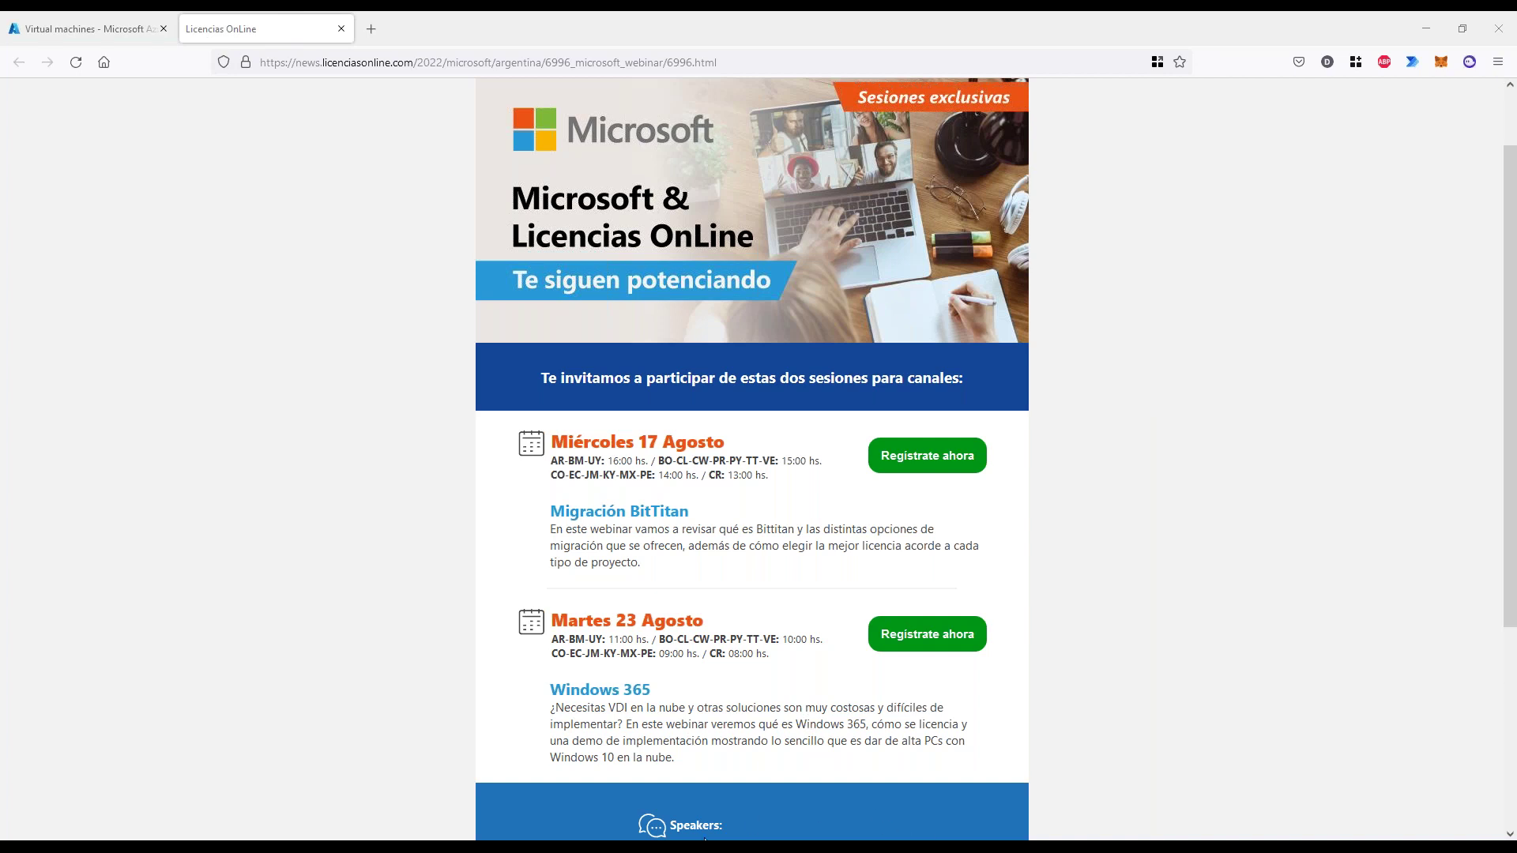
- Review Zero Trust deck slides 6 and 7 (conditional access), then bring up the CDX browser window
key(alt+Tab)
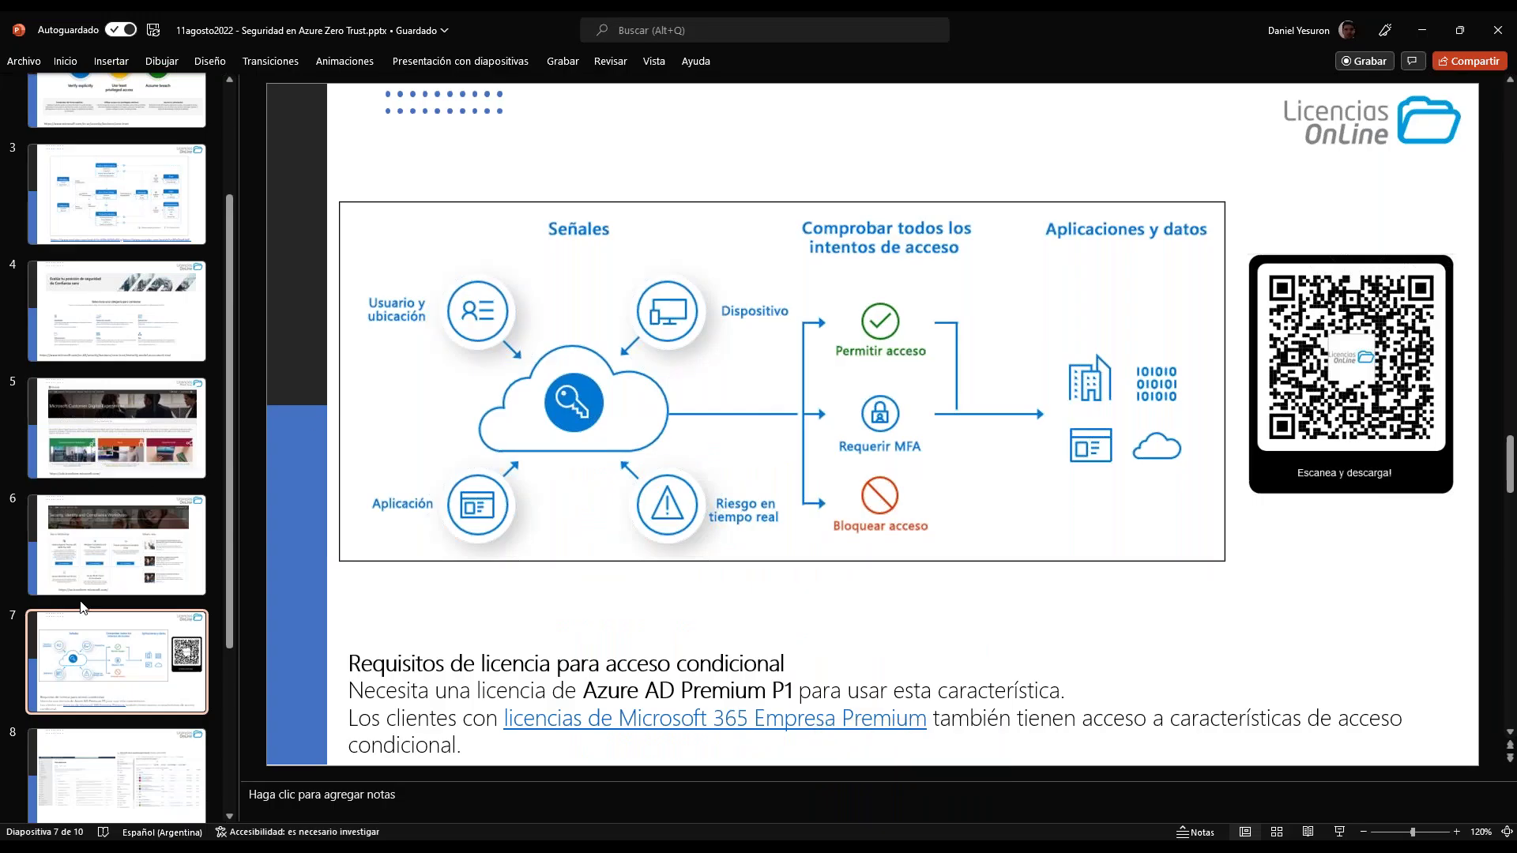
click(121, 531)
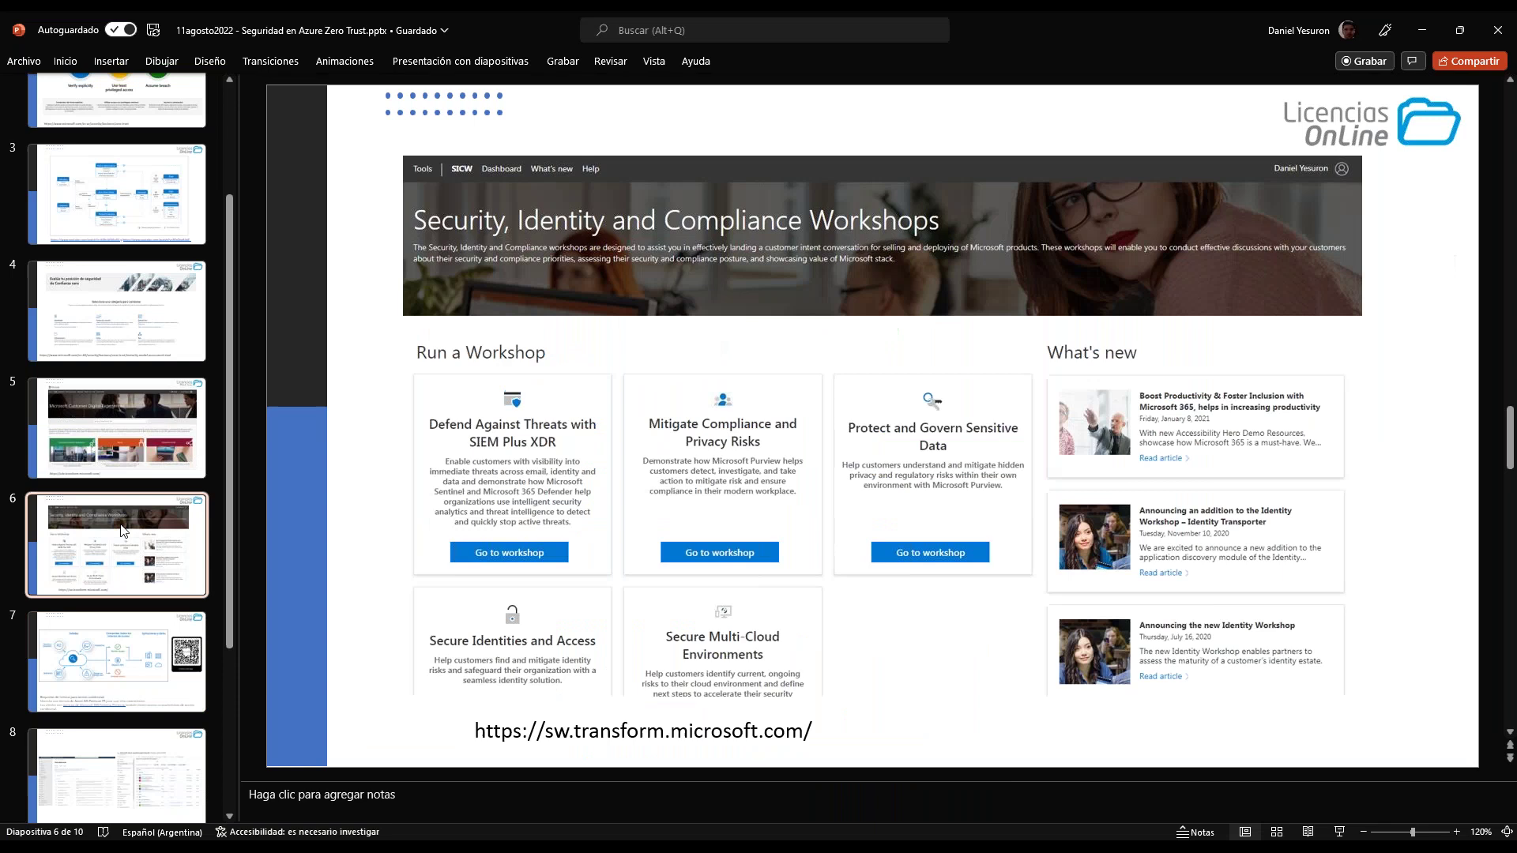
click(107, 647)
scroll(106, 646, down, 1)
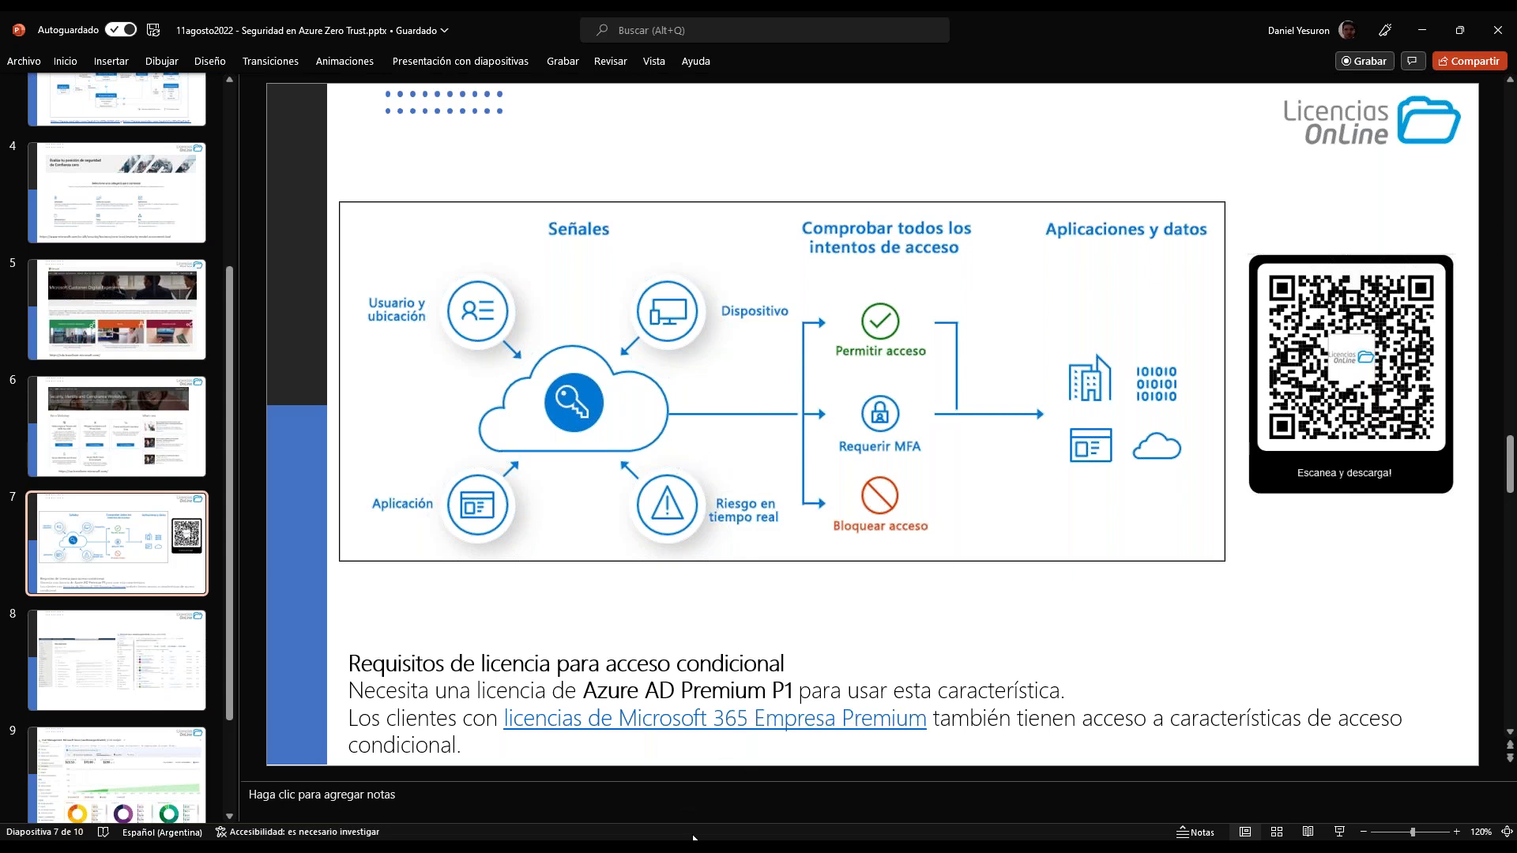
mouse_move(694, 837)
click(553, 791)
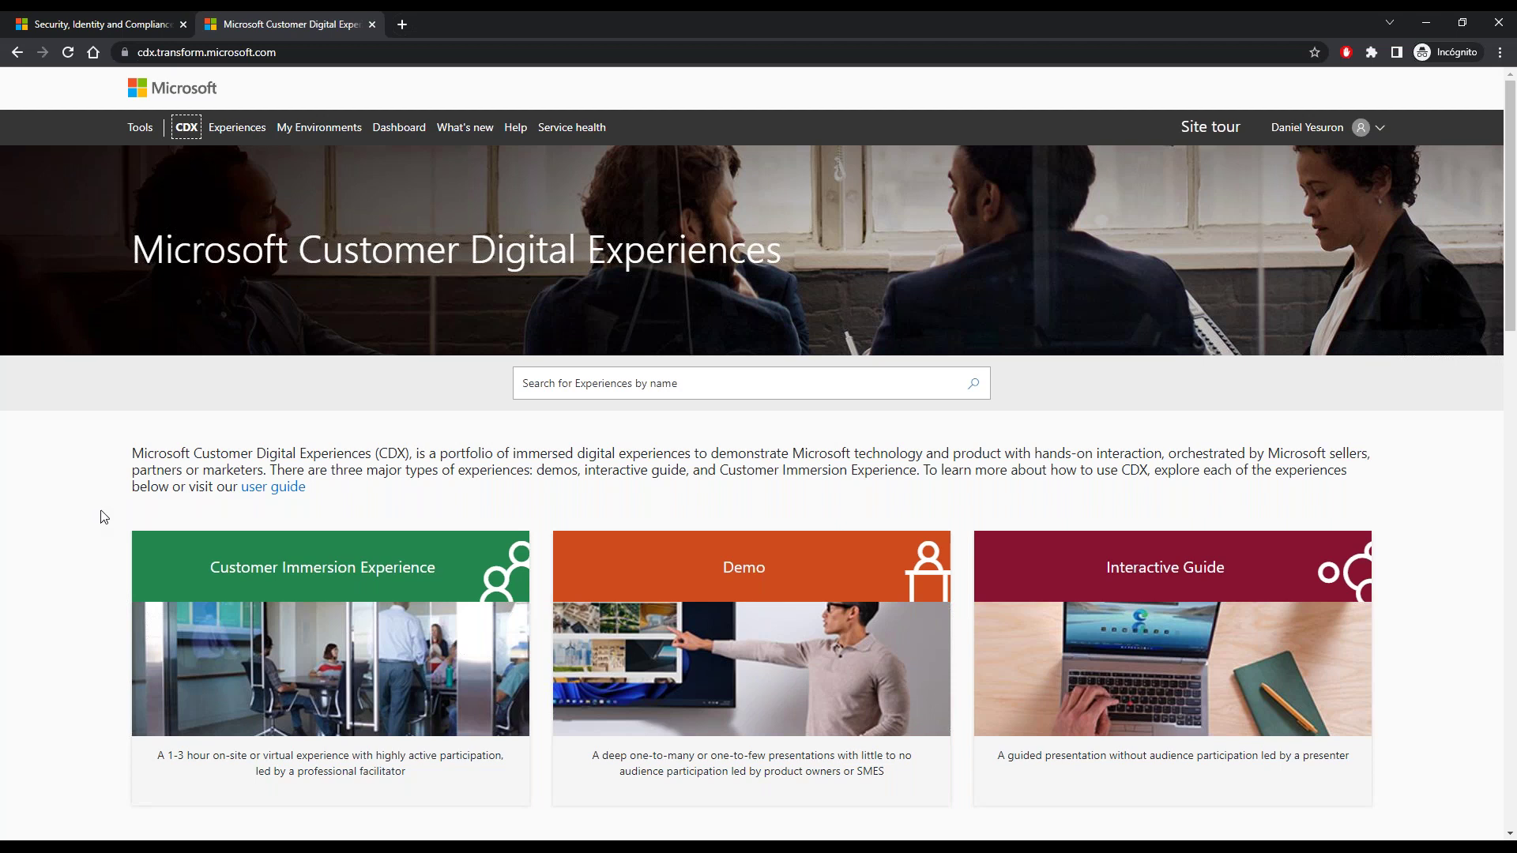
- Open CDX My Environments to list the single 90-day M365 Enterprise MDATP Lite tenant
drag(262, 246, 849, 253)
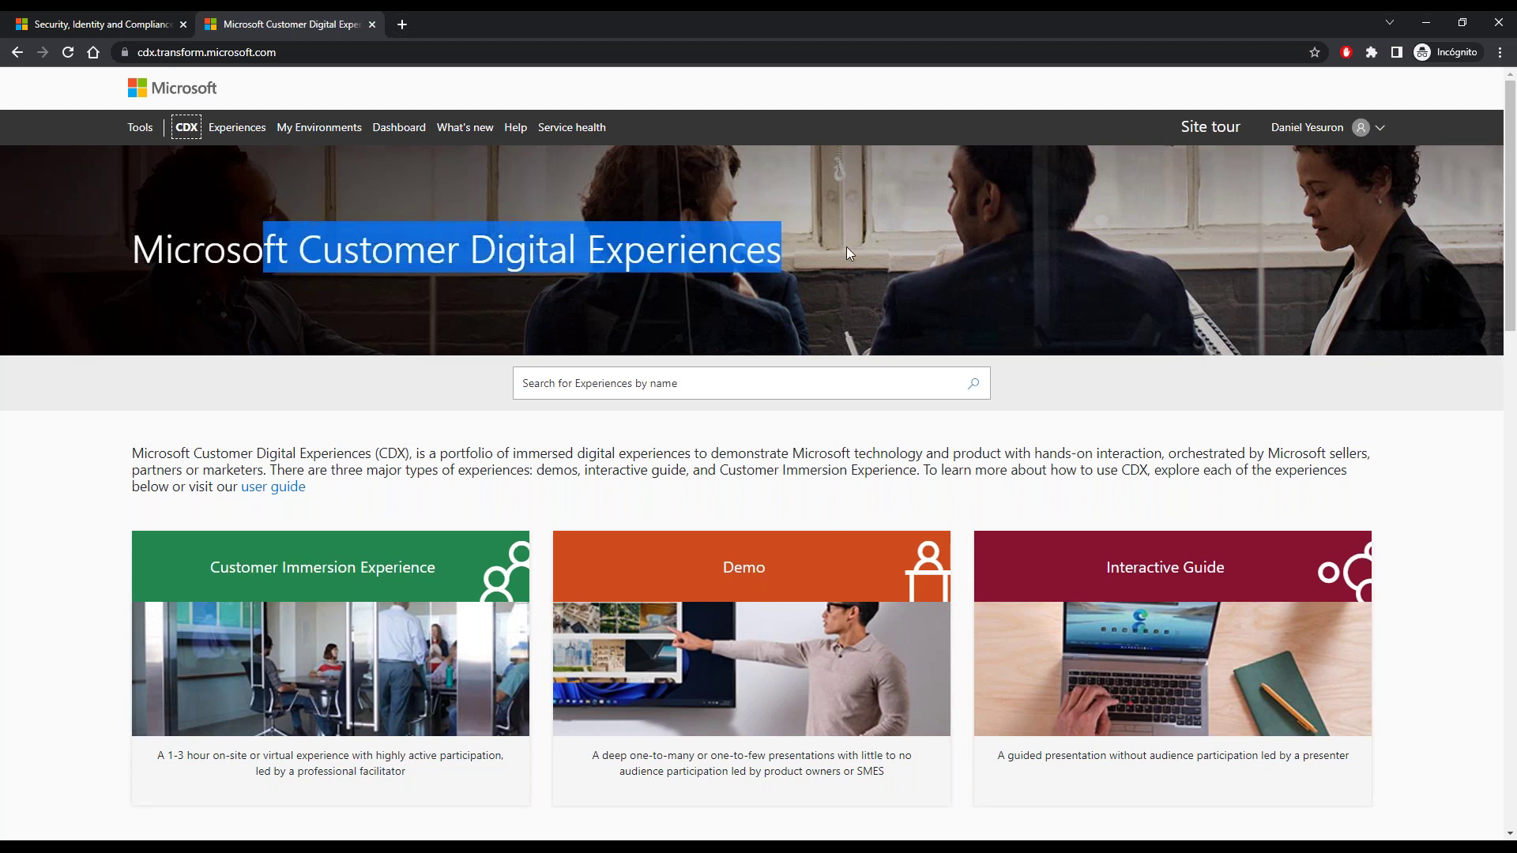
click(324, 133)
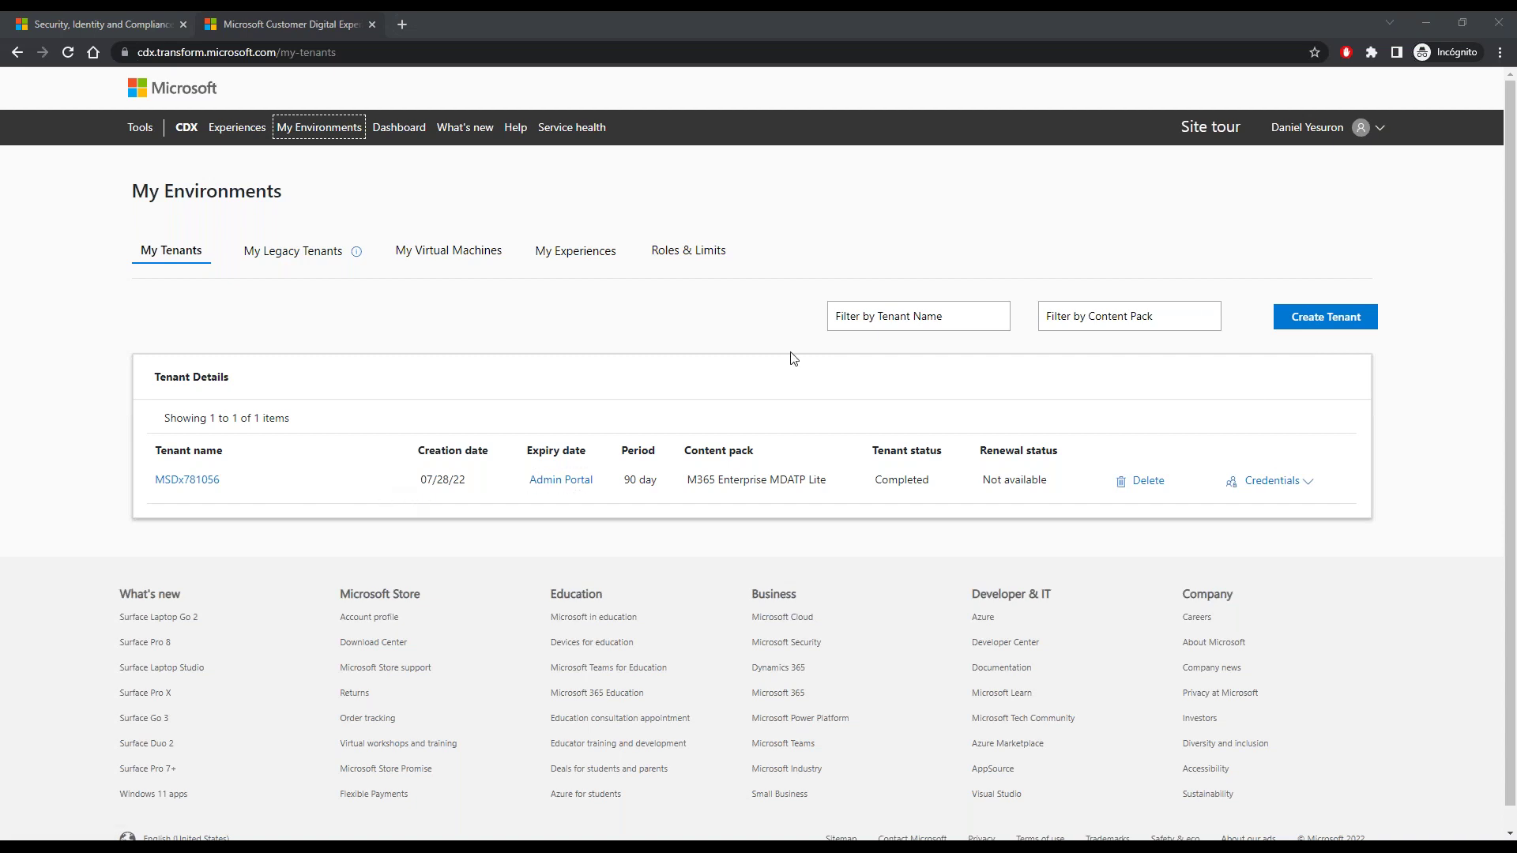
- Open Create a Tenant and mark up the Microsoft 365 Enterprise Demo Content pack's Office 365 E5 mention
click(1304, 325)
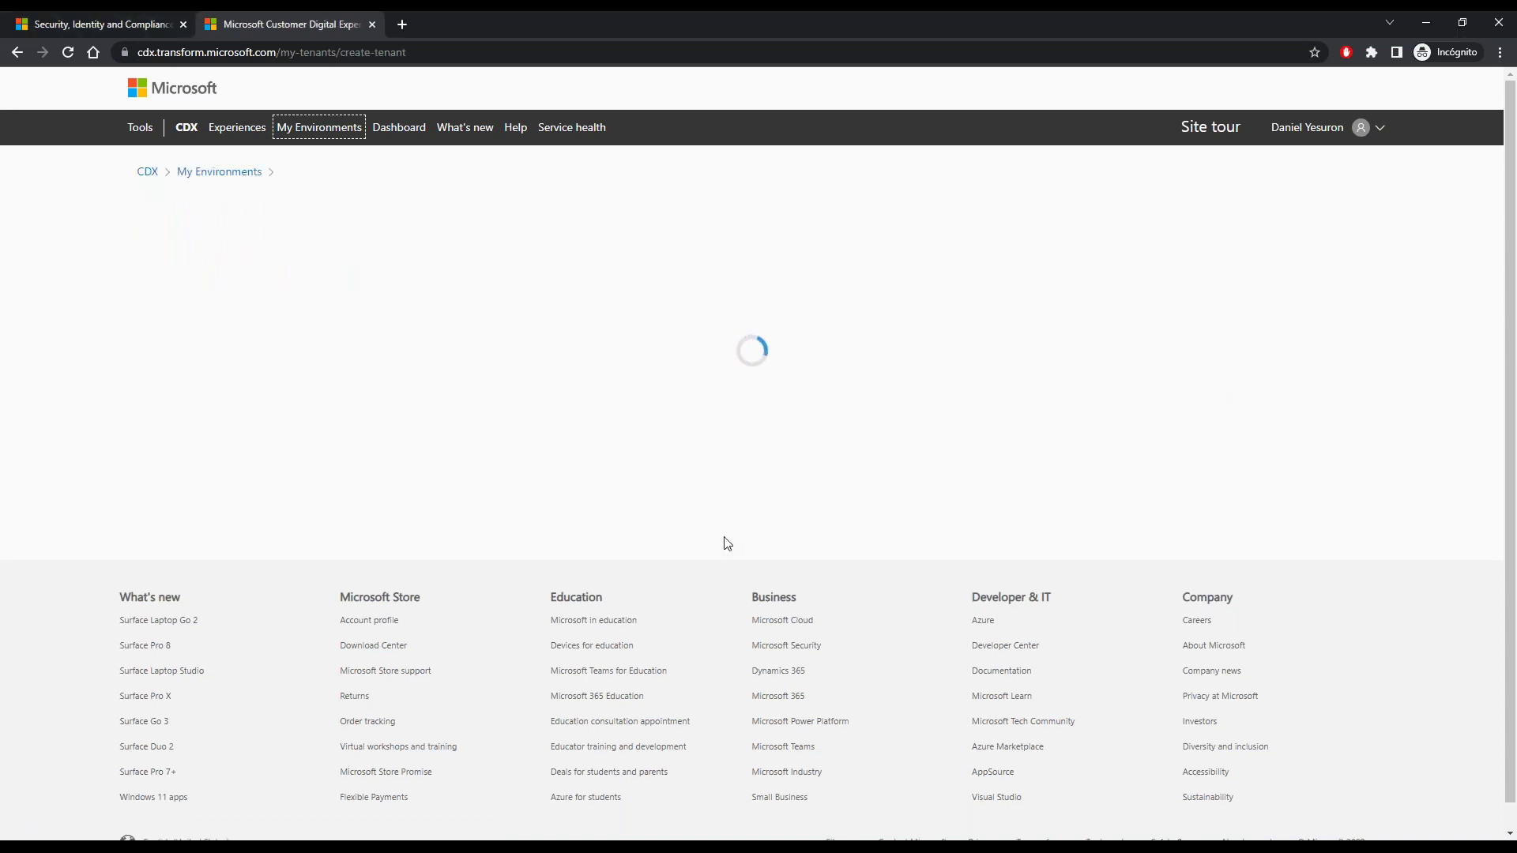
scroll(561, 572, down, 4)
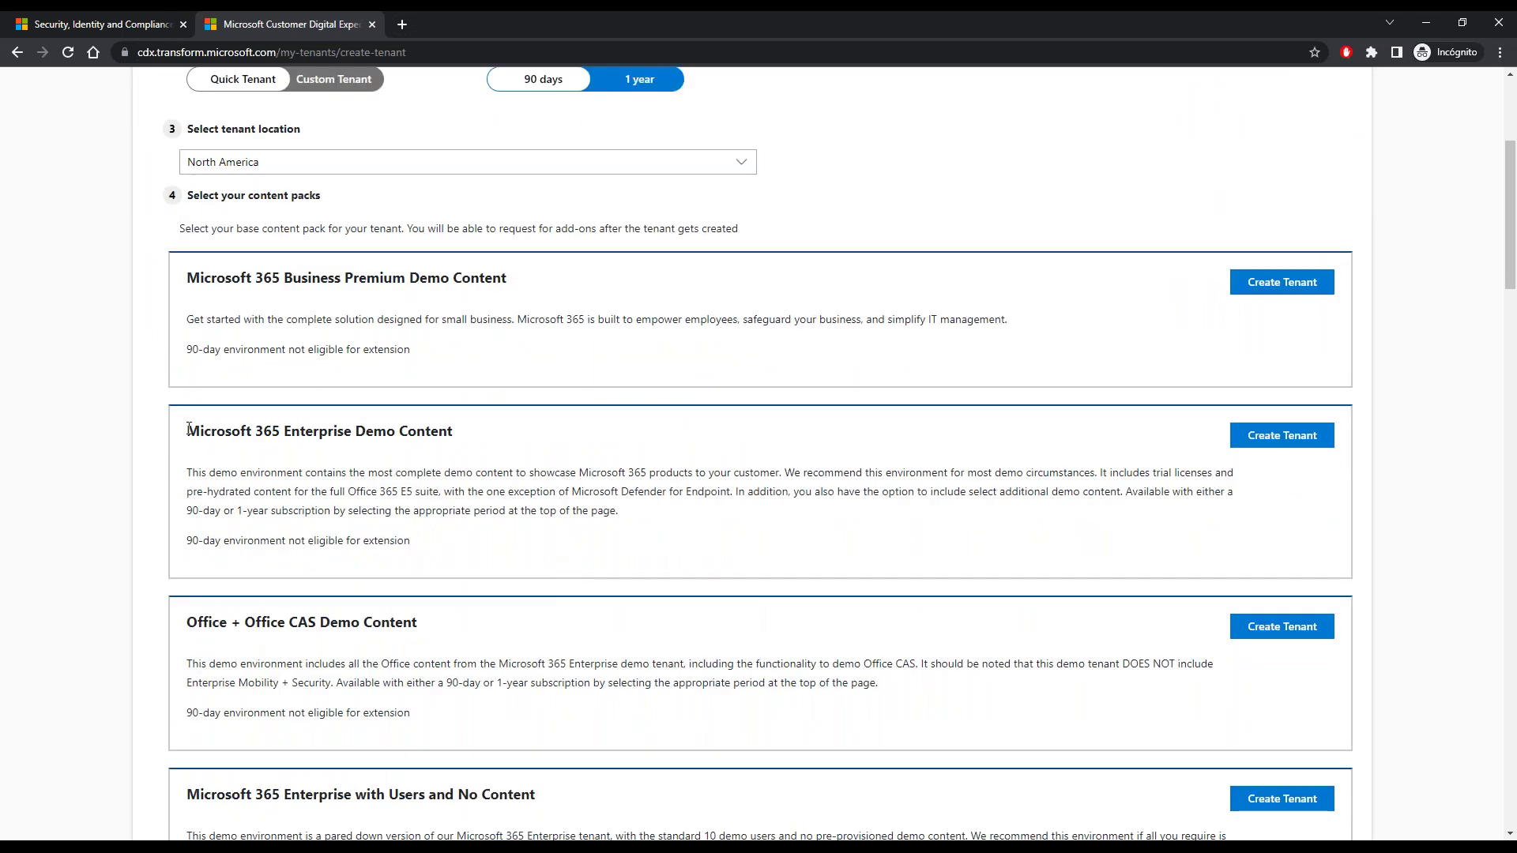
mouse_move(232, 397)
mouse_down()
mouse_move(180, 398)
mouse_move(143, 498)
mouse_move(143, 573)
mouse_move(202, 571)
mouse_up()
drag(188, 446, 431, 445)
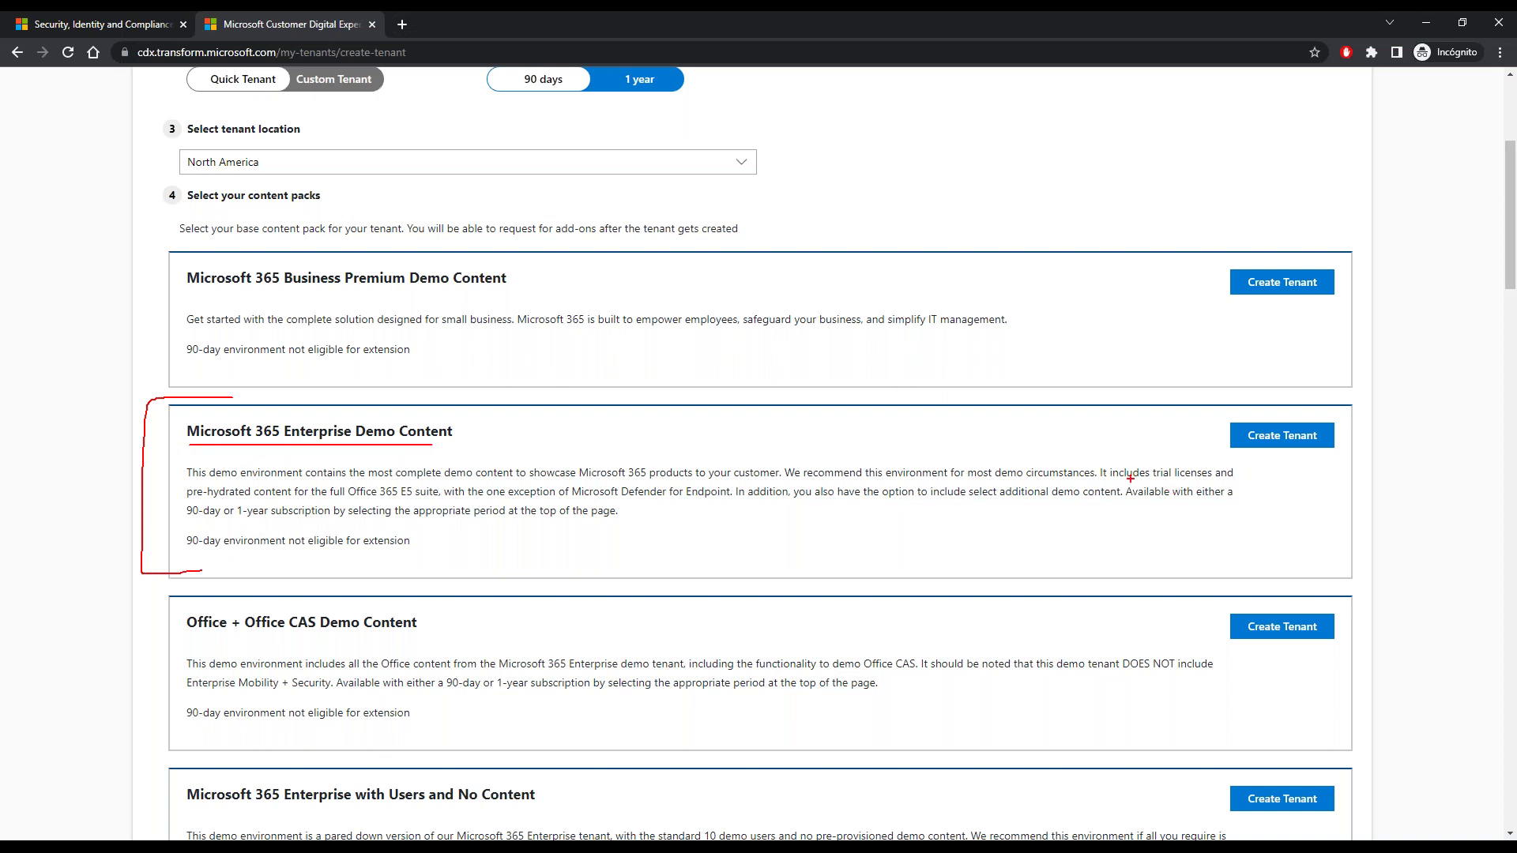
drag(353, 500, 457, 496)
key(Escape)
- Annotate the Defender for Endpoint pack, its Endpoint Licenses and the no pre-hydrated threat content note
scroll(605, 513, down, 5)
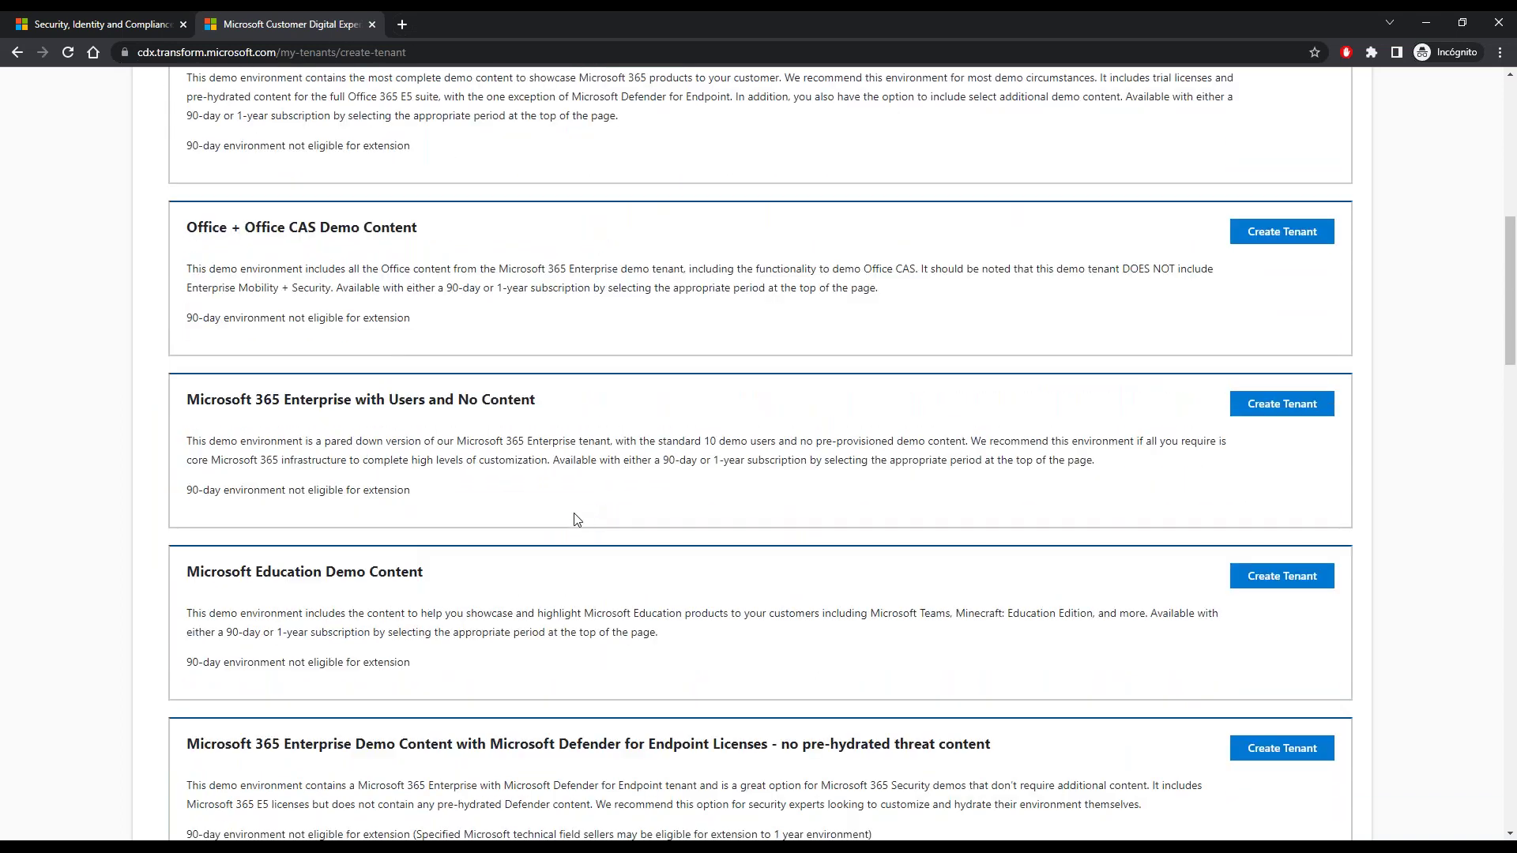
scroll(573, 518, down, 2)
scroll(545, 526, down, 2)
key(ctrl+2)
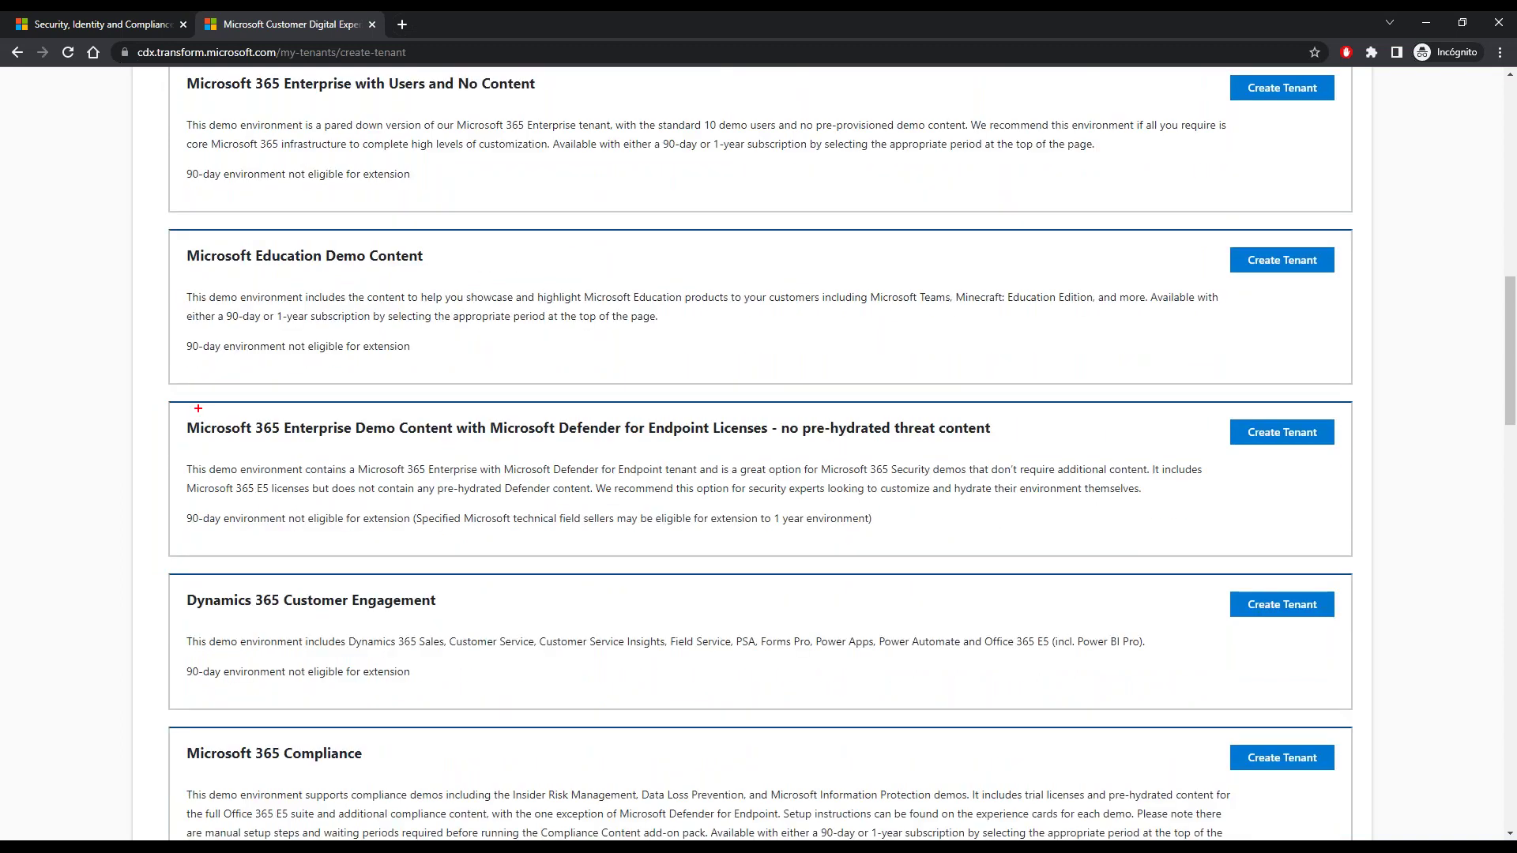
mouse_move(151, 414)
mouse_down()
mouse_move(143, 521)
mouse_move(207, 545)
mouse_up()
drag(485, 448, 768, 445)
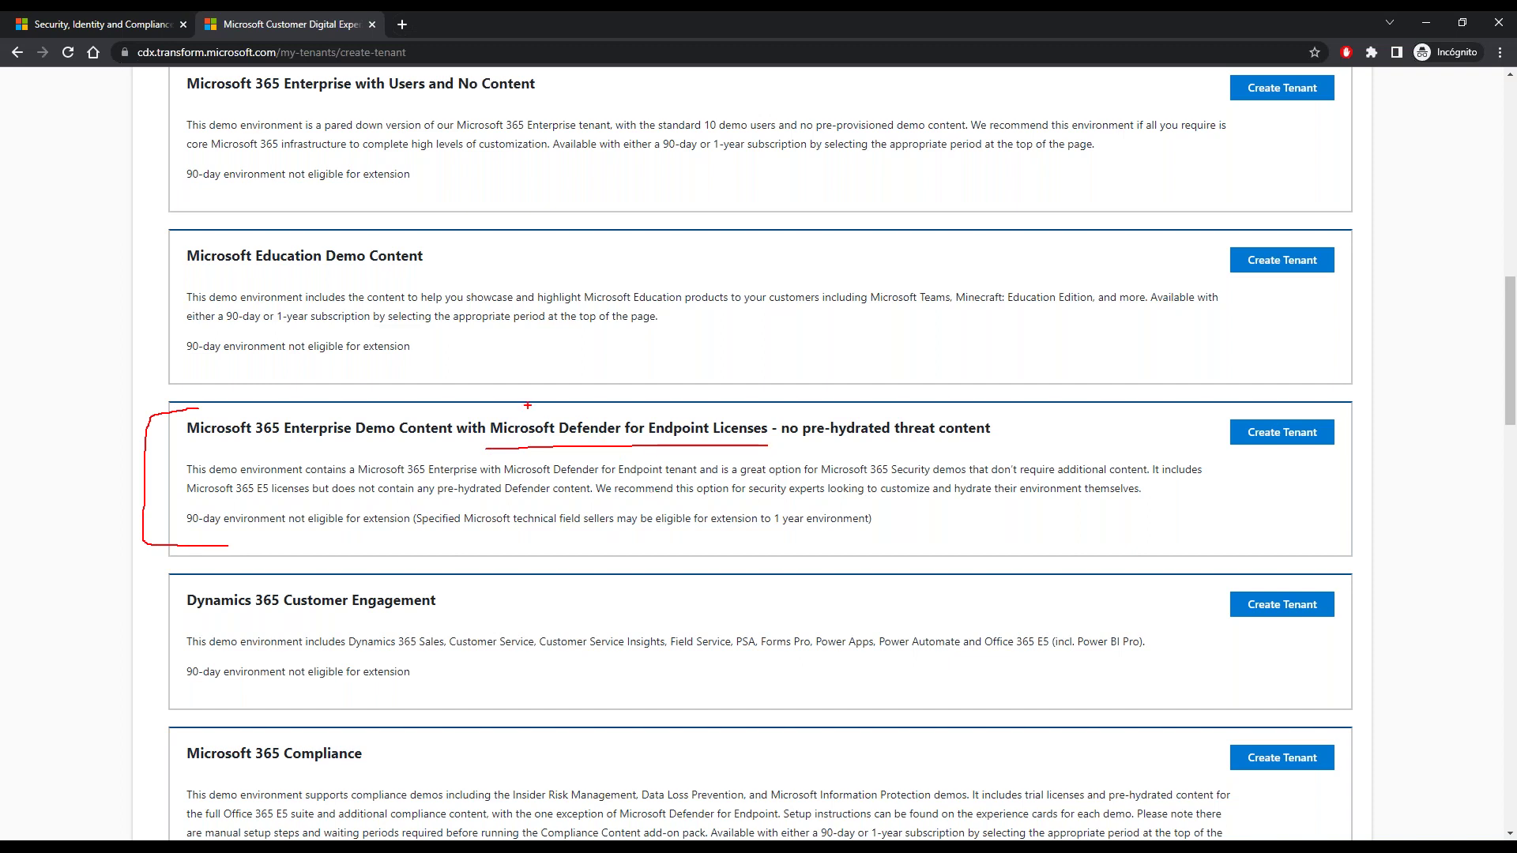
mouse_move(480, 444)
mouse_down()
mouse_move(522, 399)
mouse_move(777, 397)
mouse_up()
drag(558, 440, 739, 433)
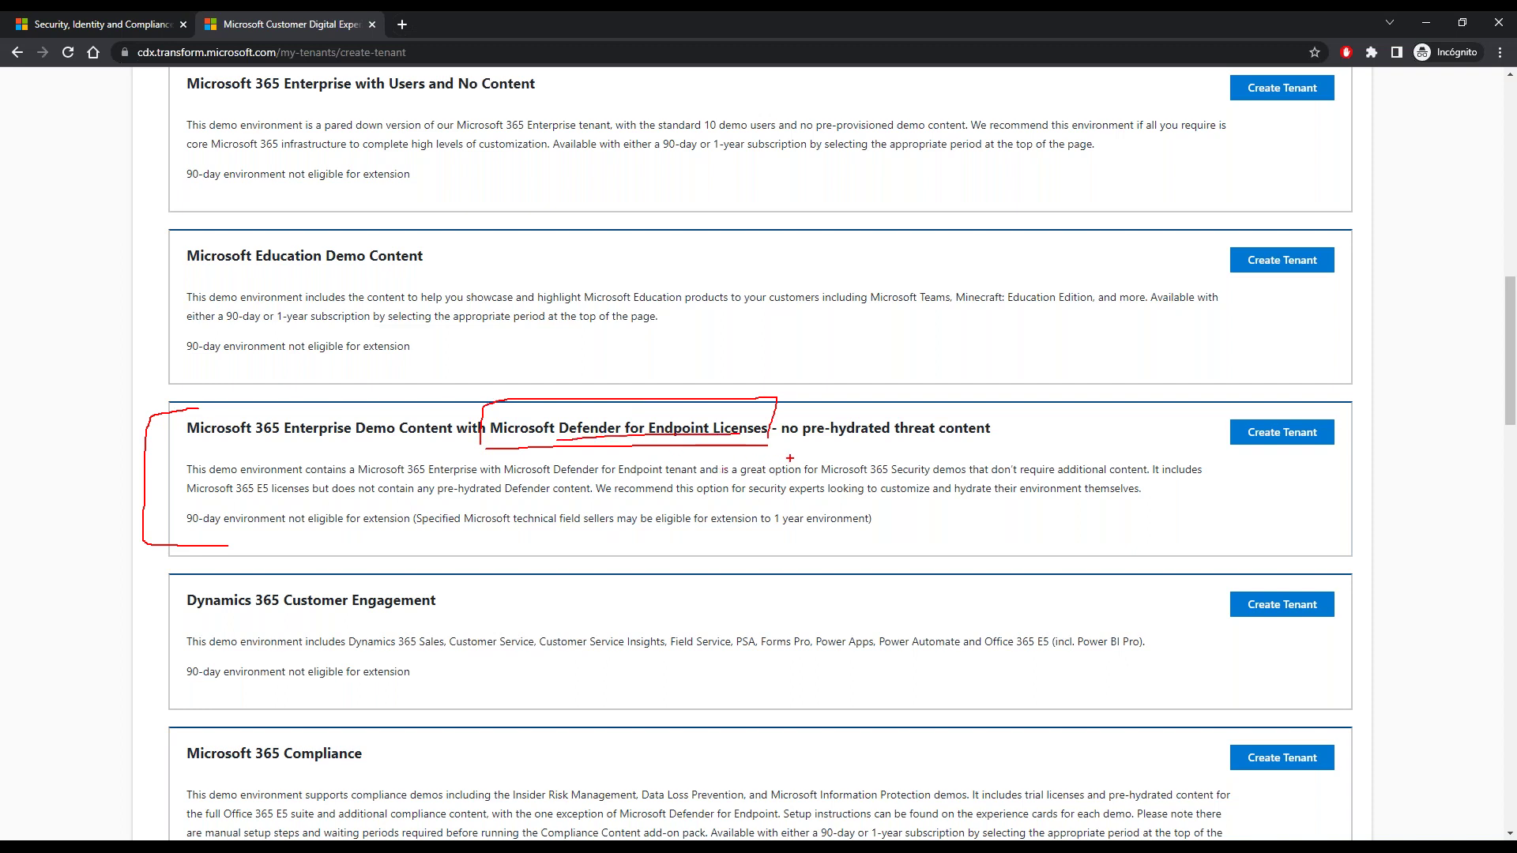
drag(660, 409, 718, 403)
drag(790, 446, 995, 443)
key(Escape)
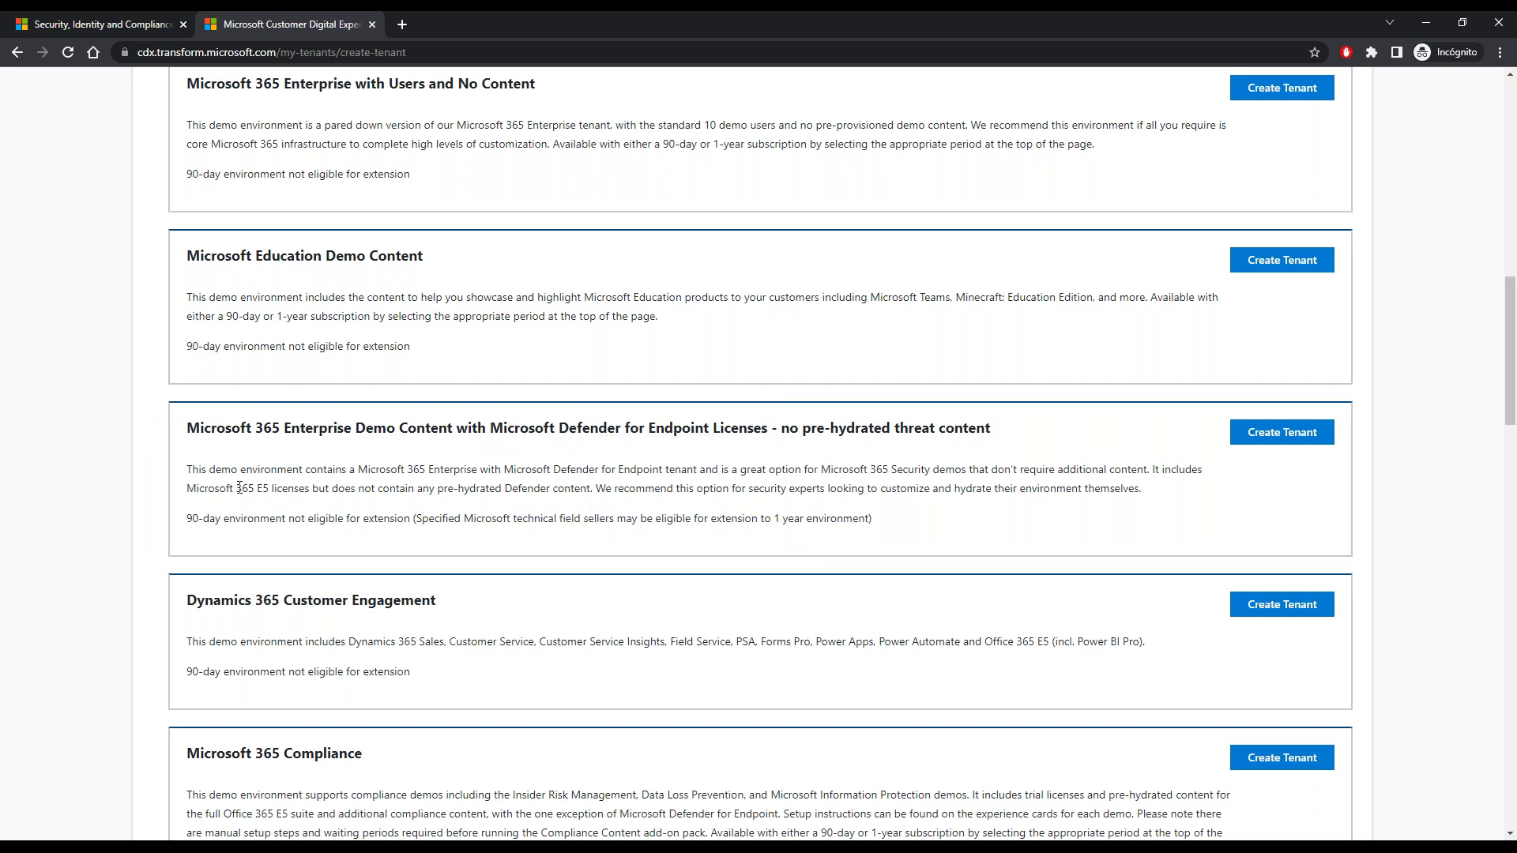
- Highlight the Microsoft 365 E5 and Office 365 E5 mentions, glance at the Workshops tab, return to top
drag(186, 490, 274, 489)
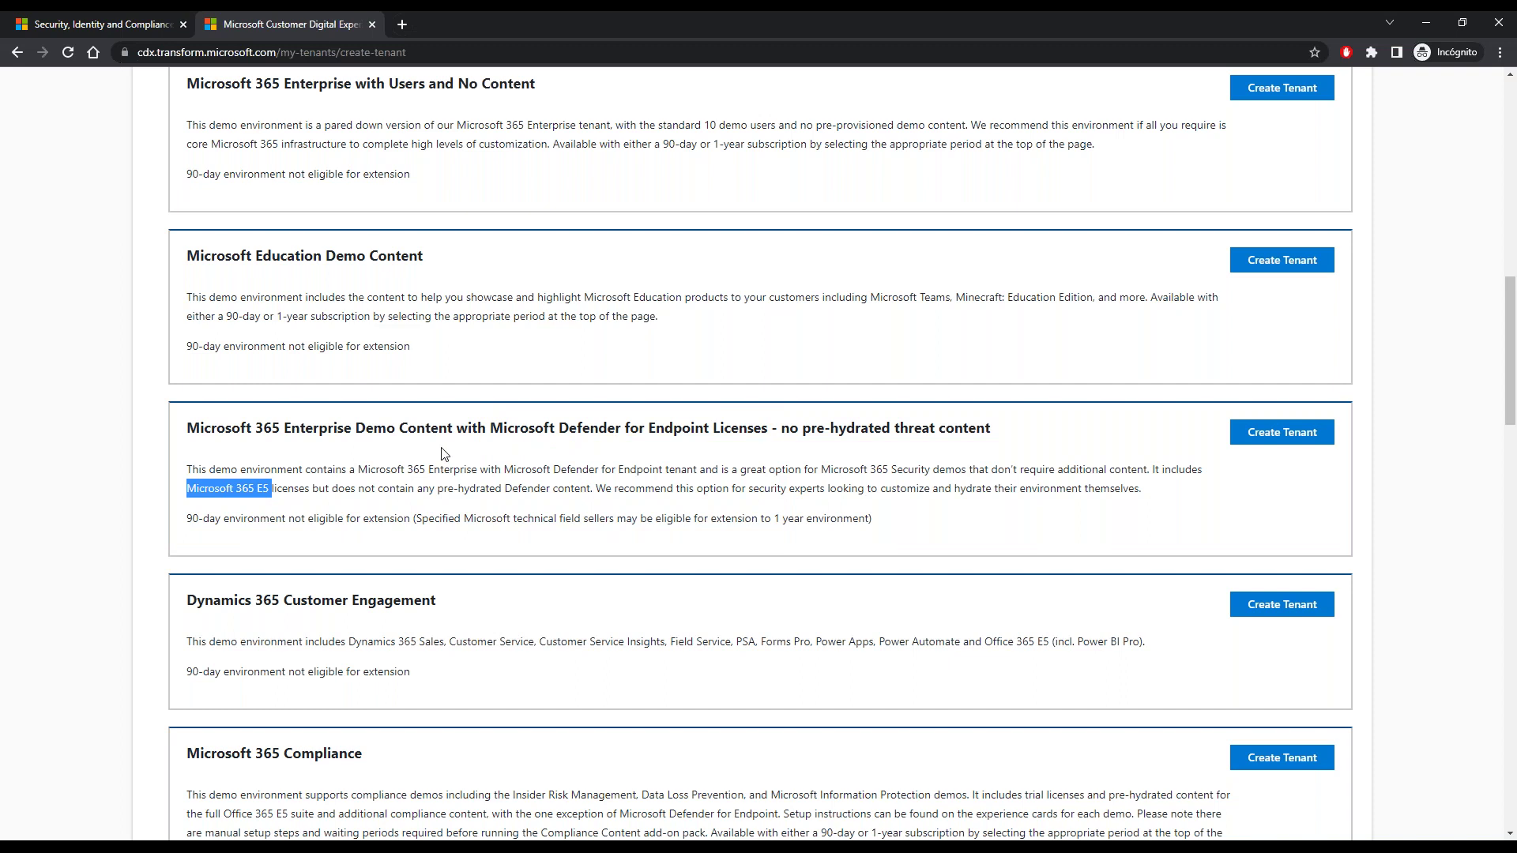
scroll(444, 453, up, 8)
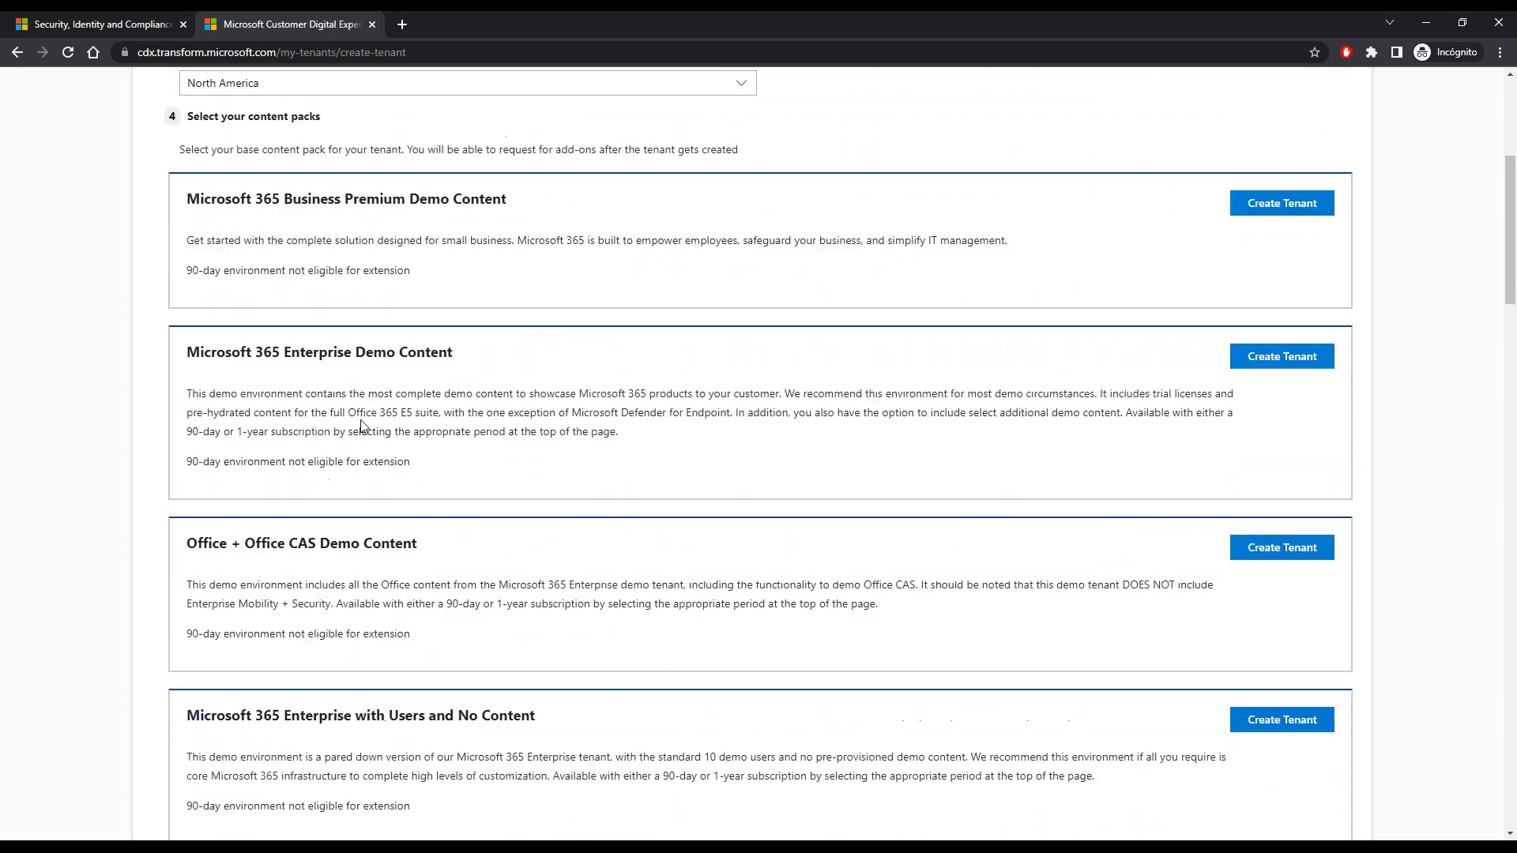
drag(350, 413, 416, 412)
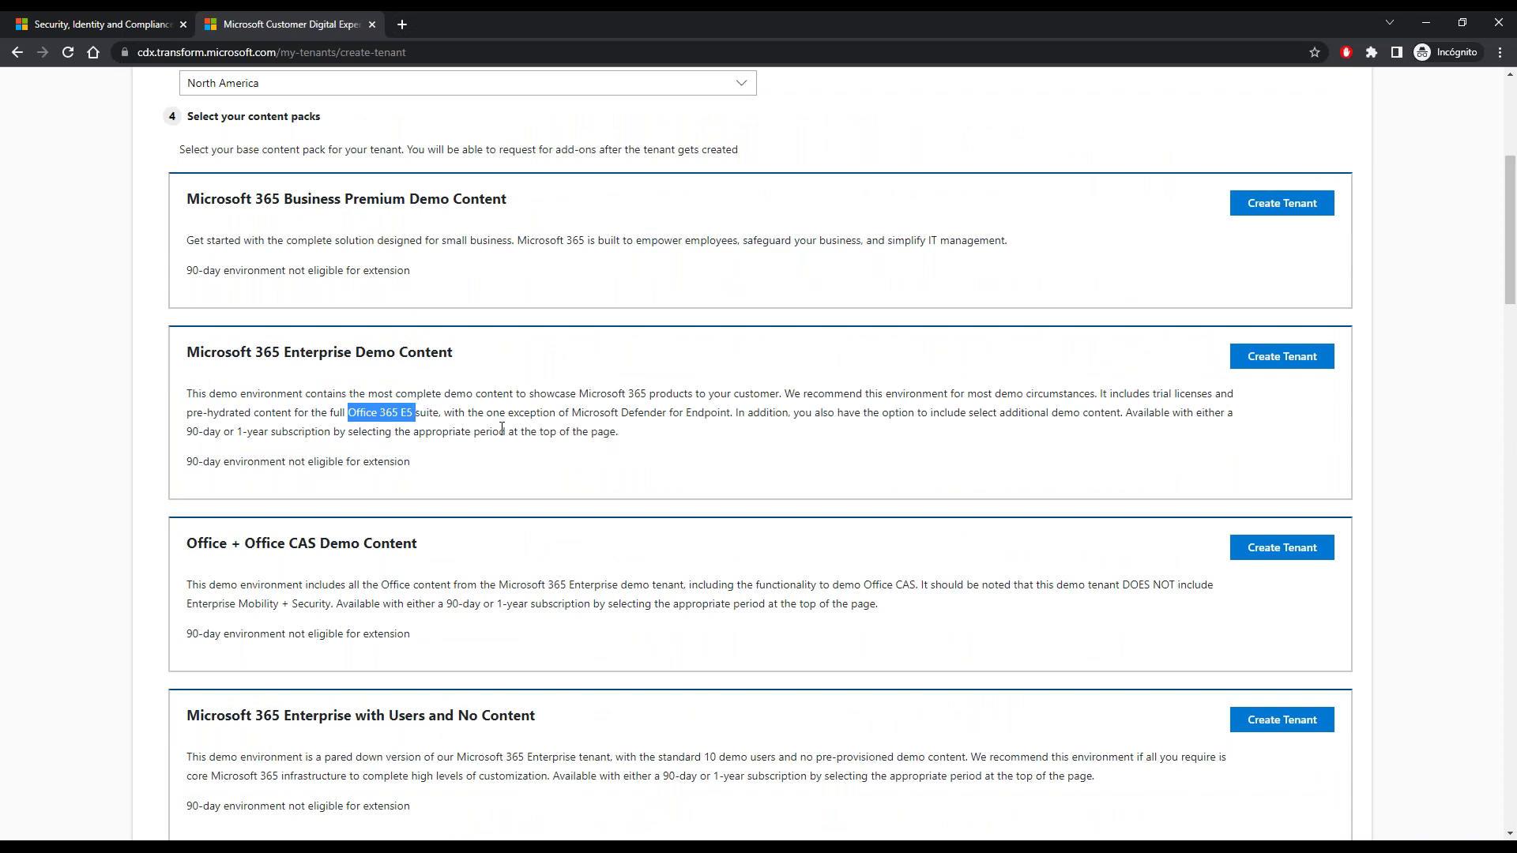
click(623, 439)
click(108, 25)
click(382, 26)
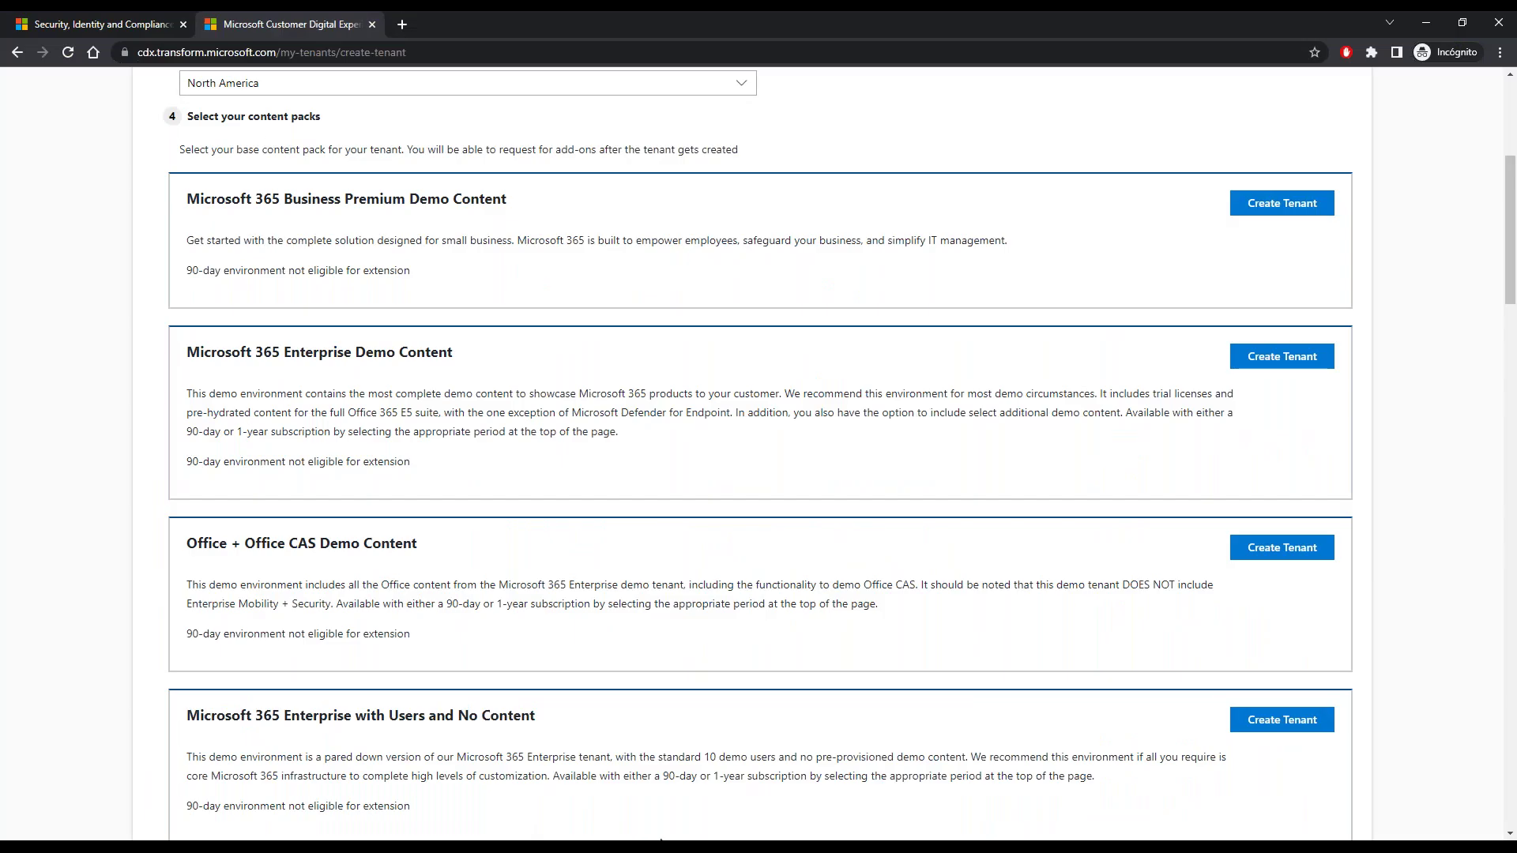
scroll(575, 356, up, 5)
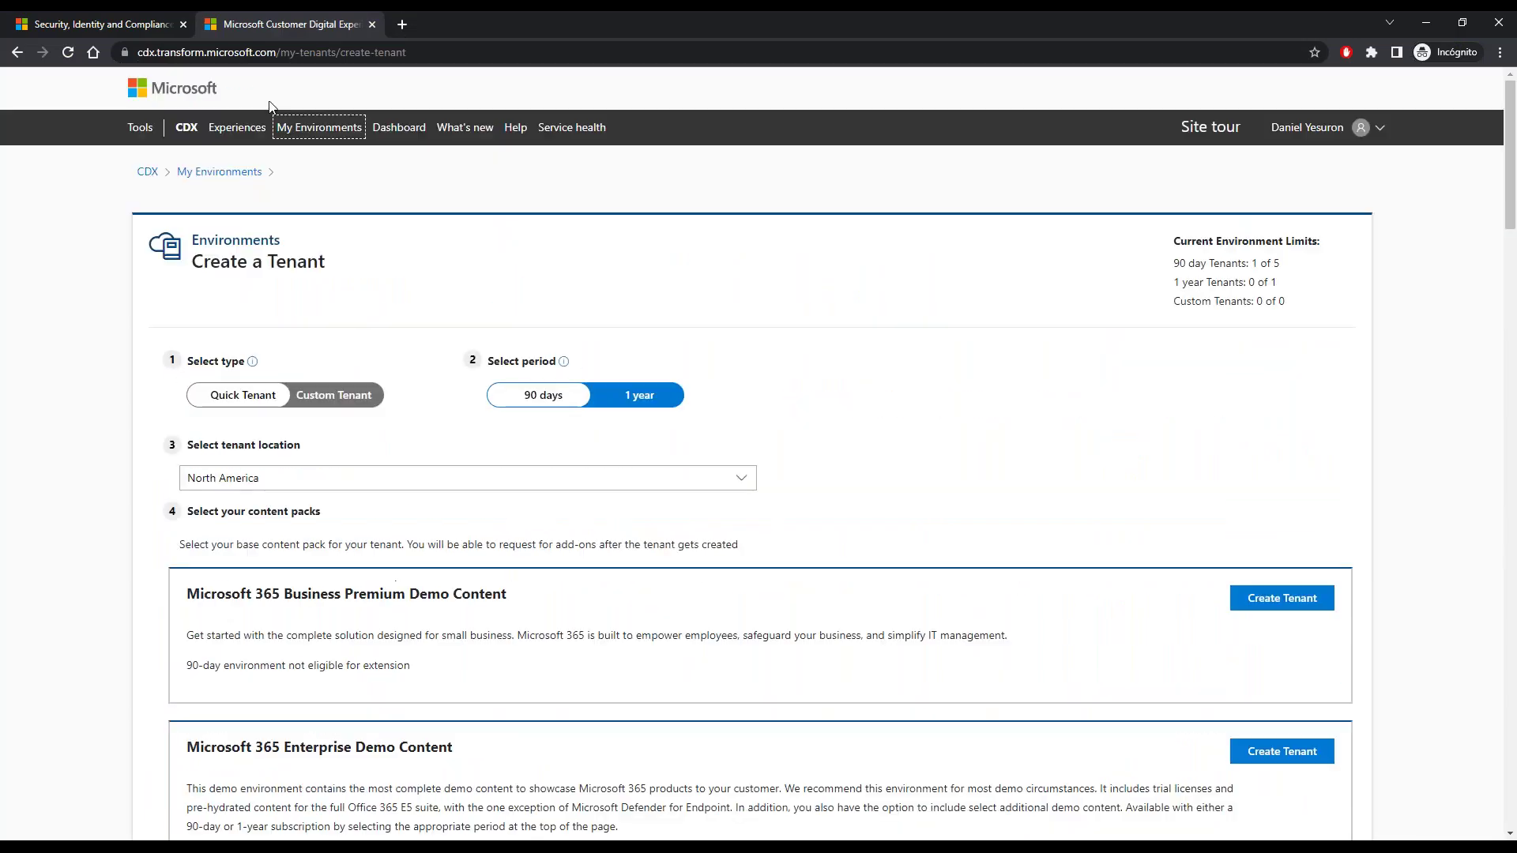
- Show My Environments' Roles & Limits tab and mark up the tenant limits and section title
click(334, 129)
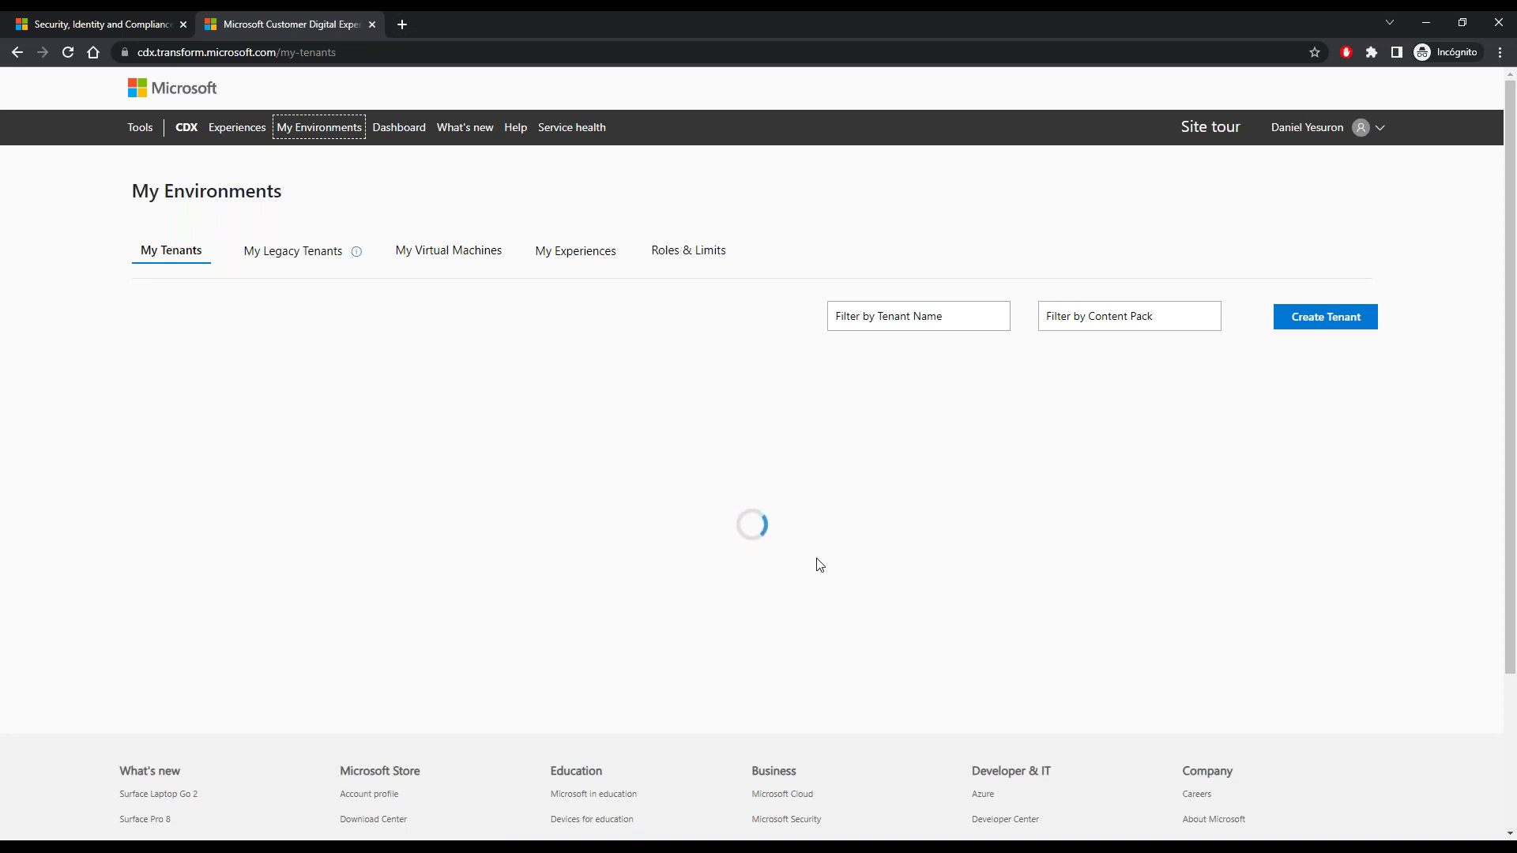
click(697, 256)
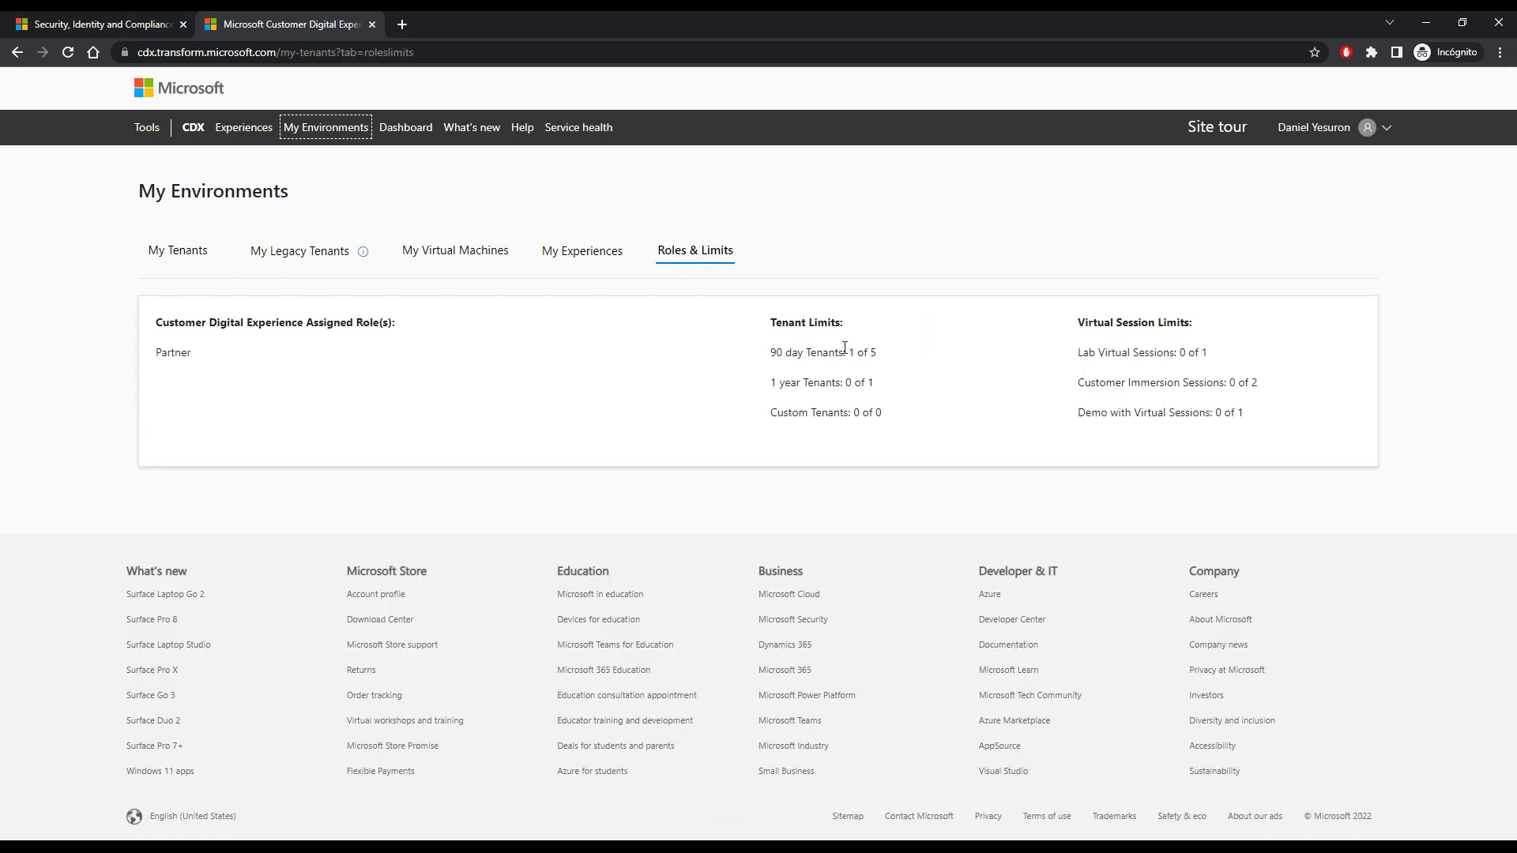
mouse_move(779, 341)
mouse_down()
mouse_move(749, 412)
mouse_move(779, 431)
mouse_up()
mouse_move(888, 339)
mouse_down()
mouse_move(904, 395)
mouse_move(880, 445)
mouse_up()
drag(656, 277, 765, 274)
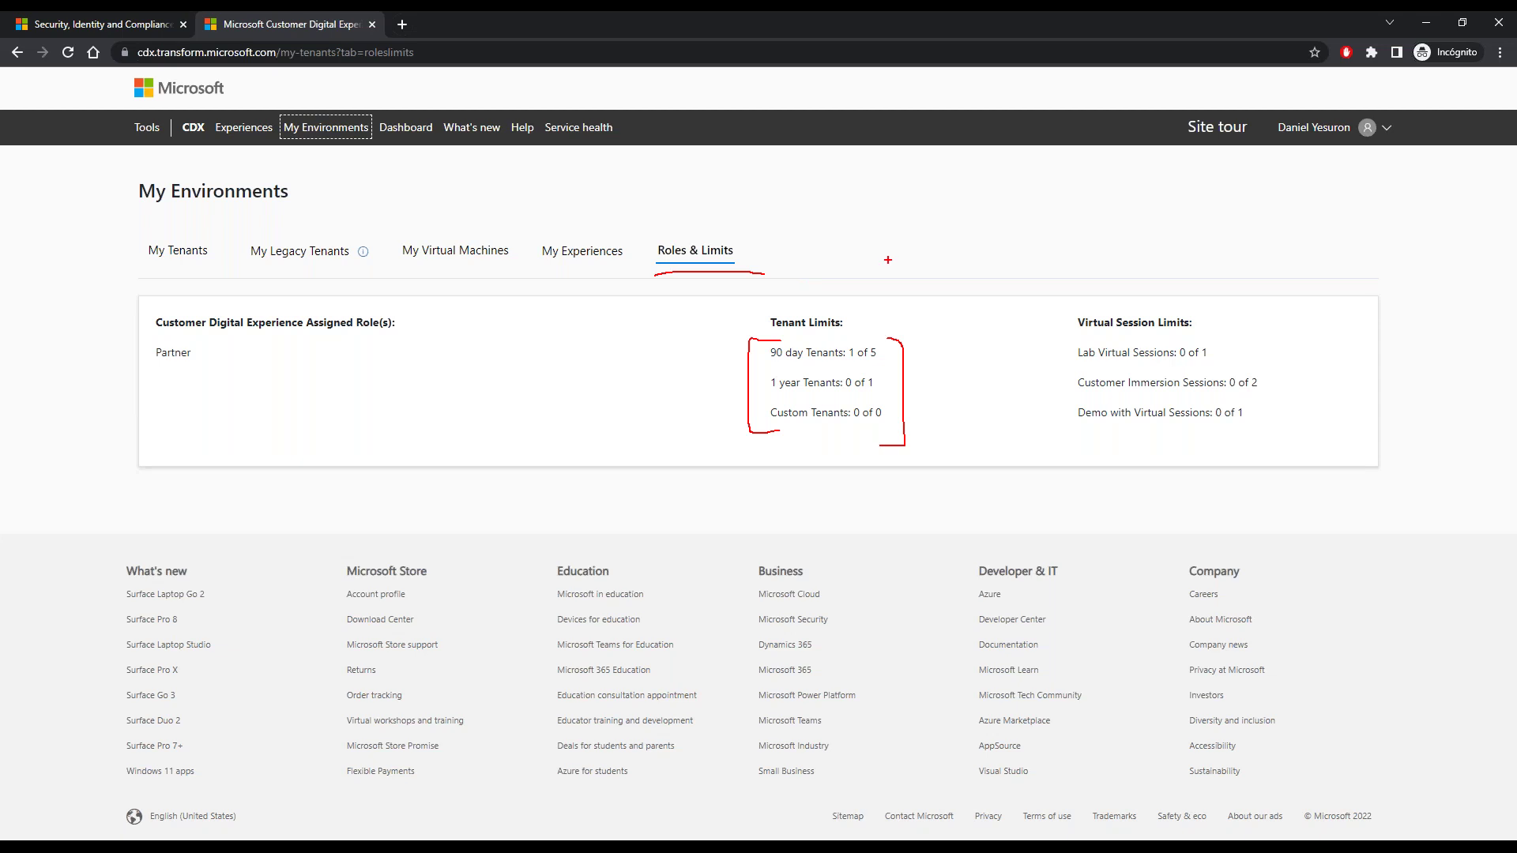
key(Escape)
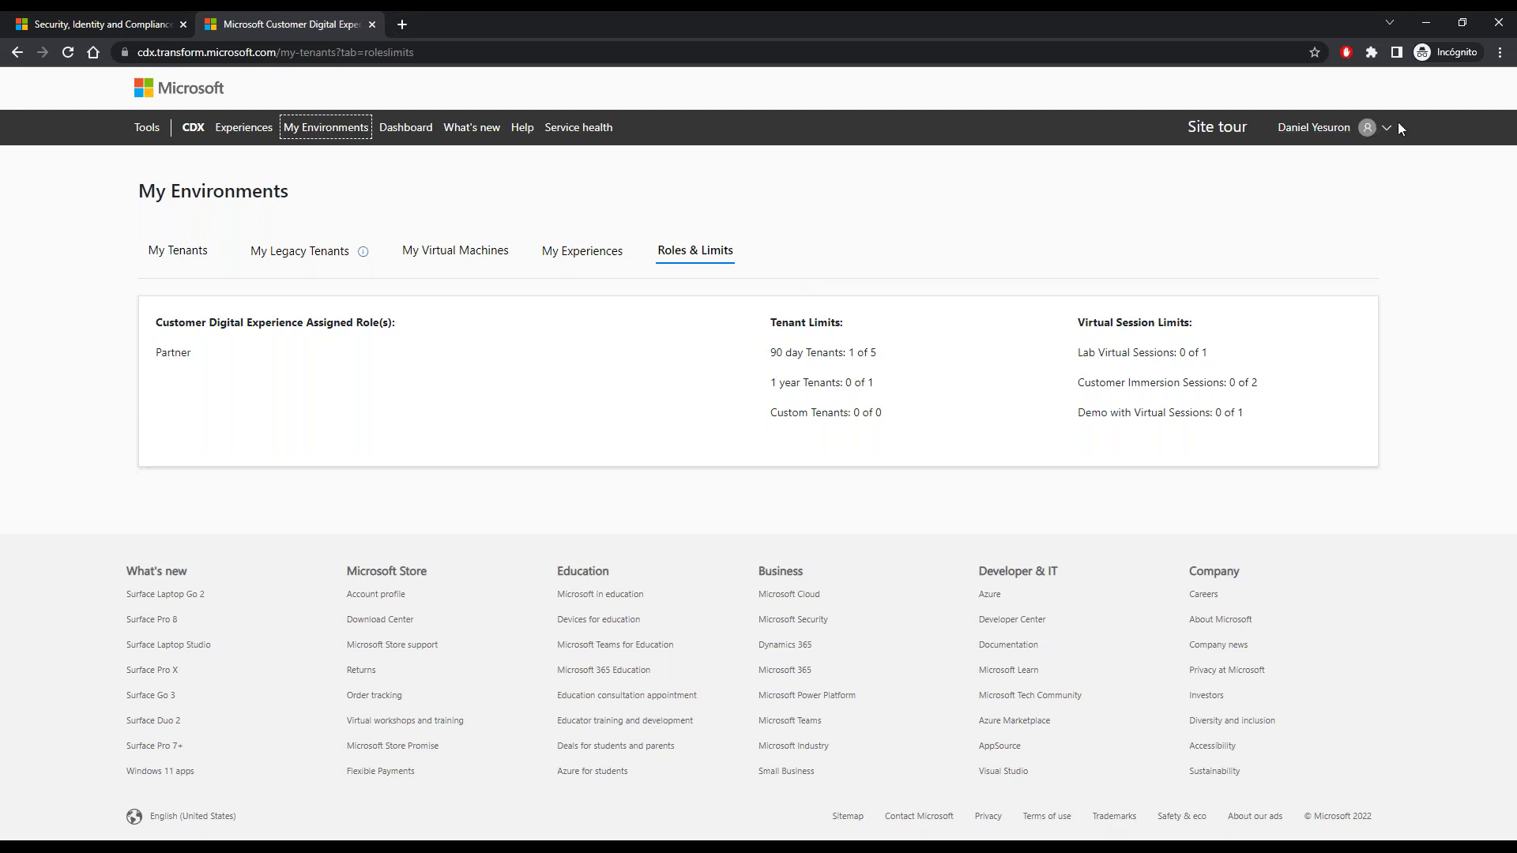
- Check the available roles on the CDX profile page, visit Tools, then go back to My Environments
click(1389, 125)
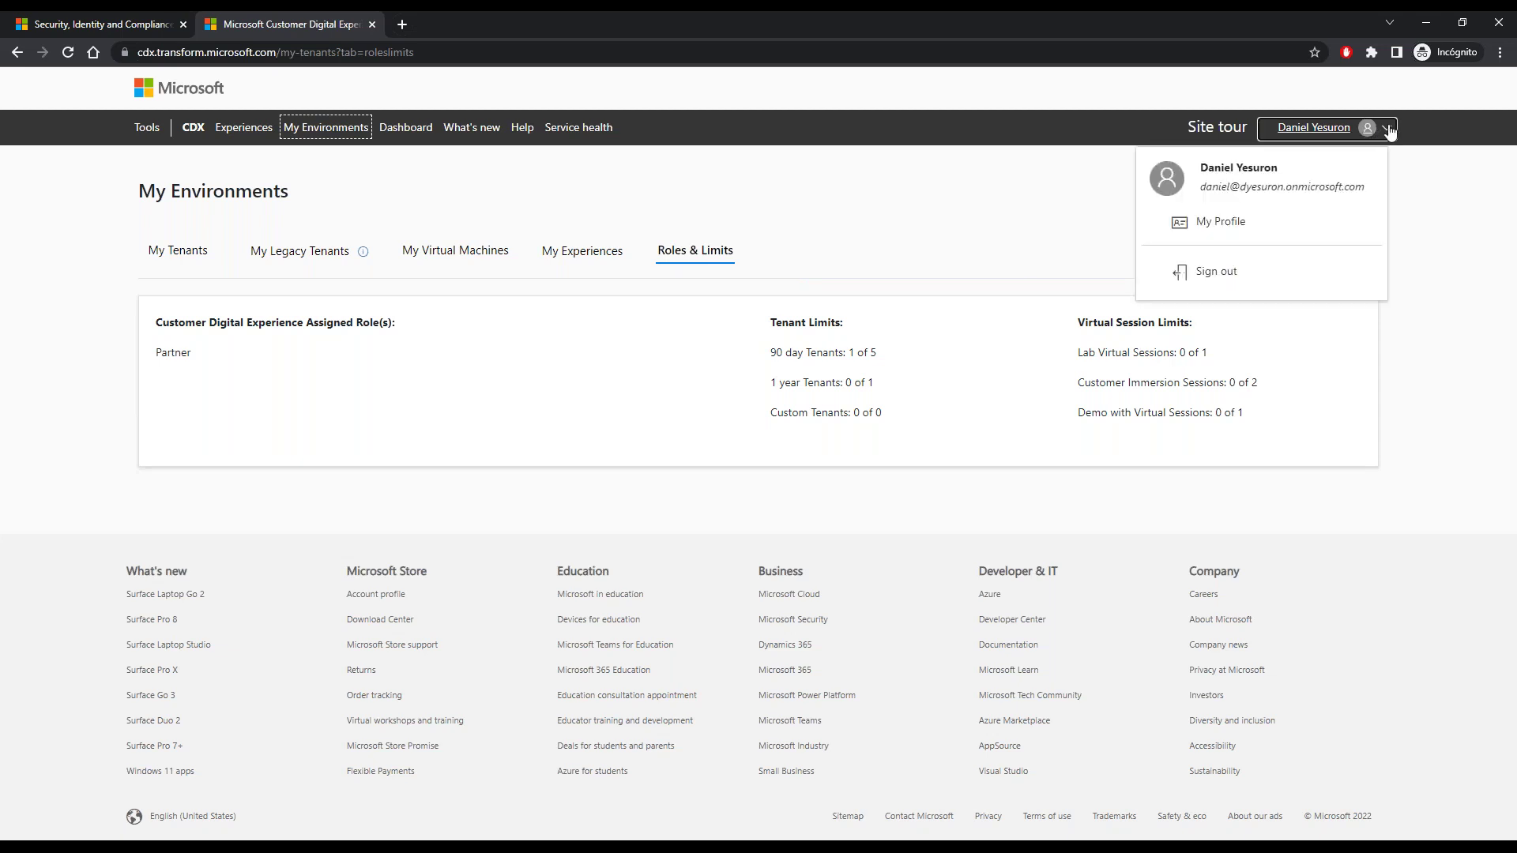
click(1225, 226)
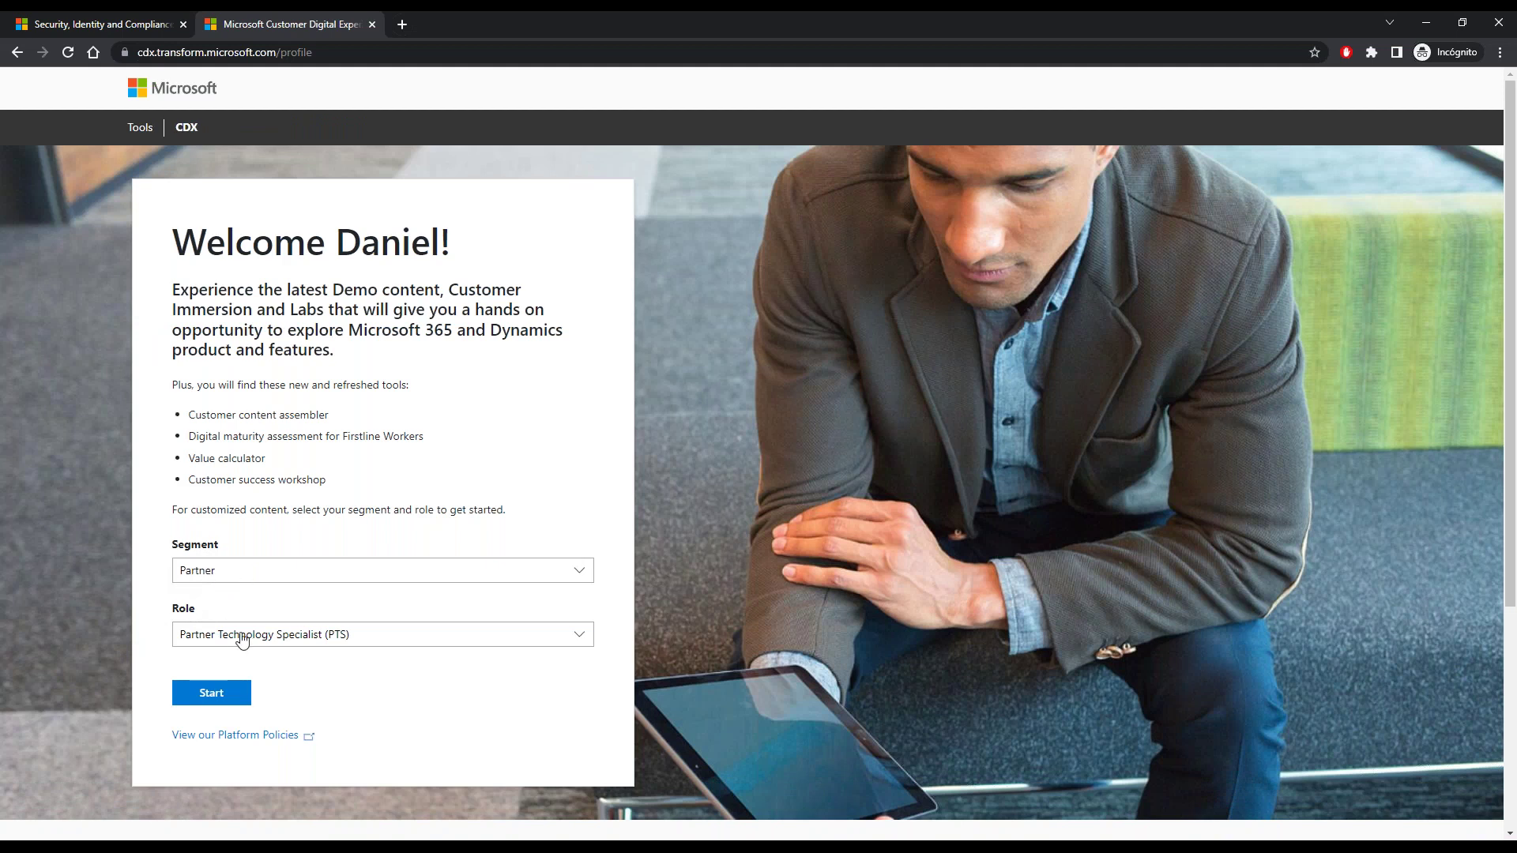
click(365, 641)
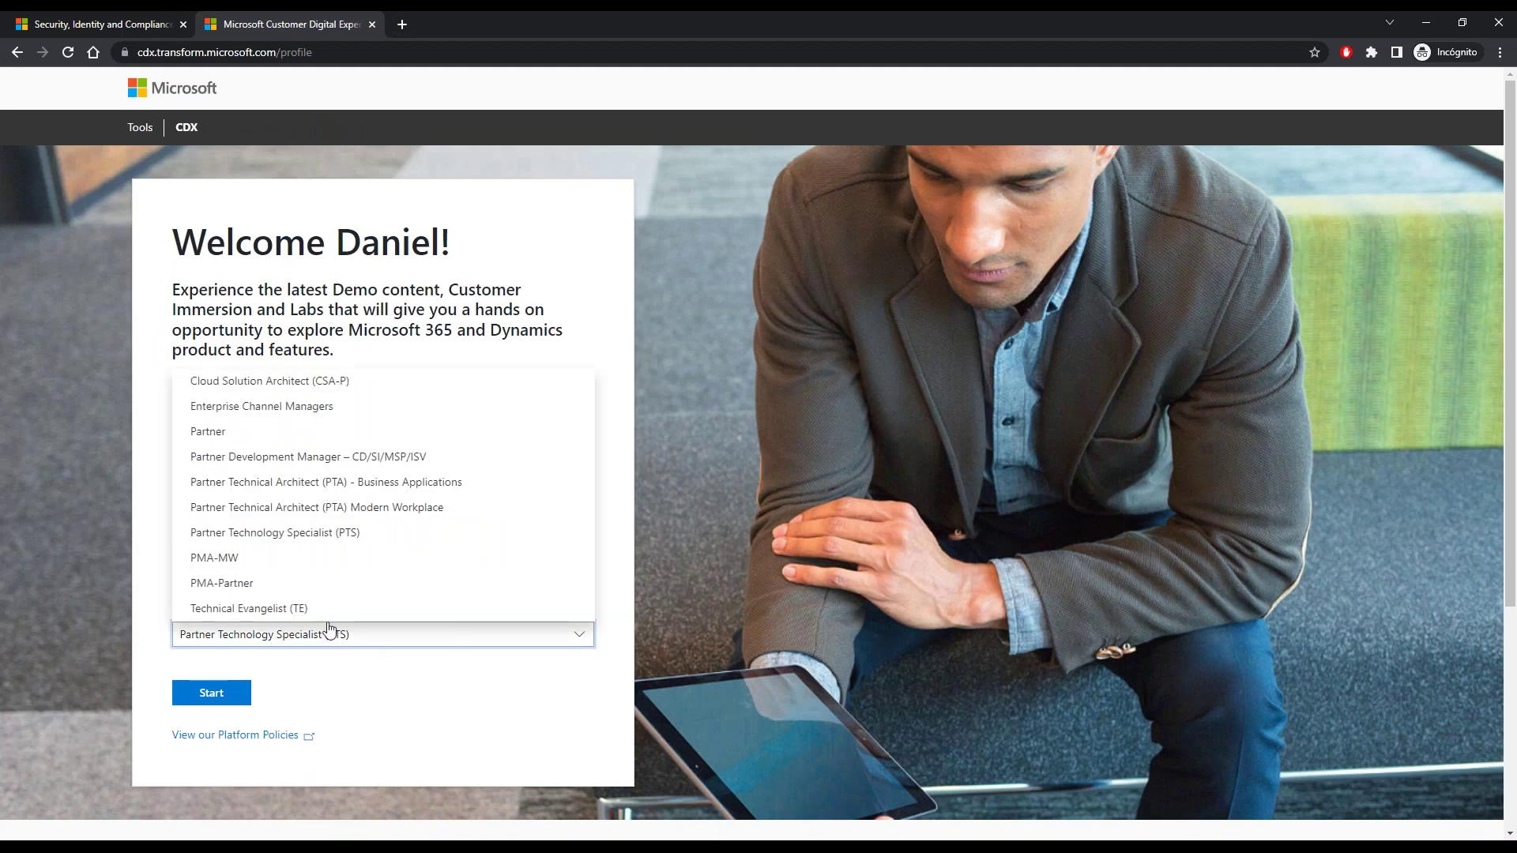
click(131, 480)
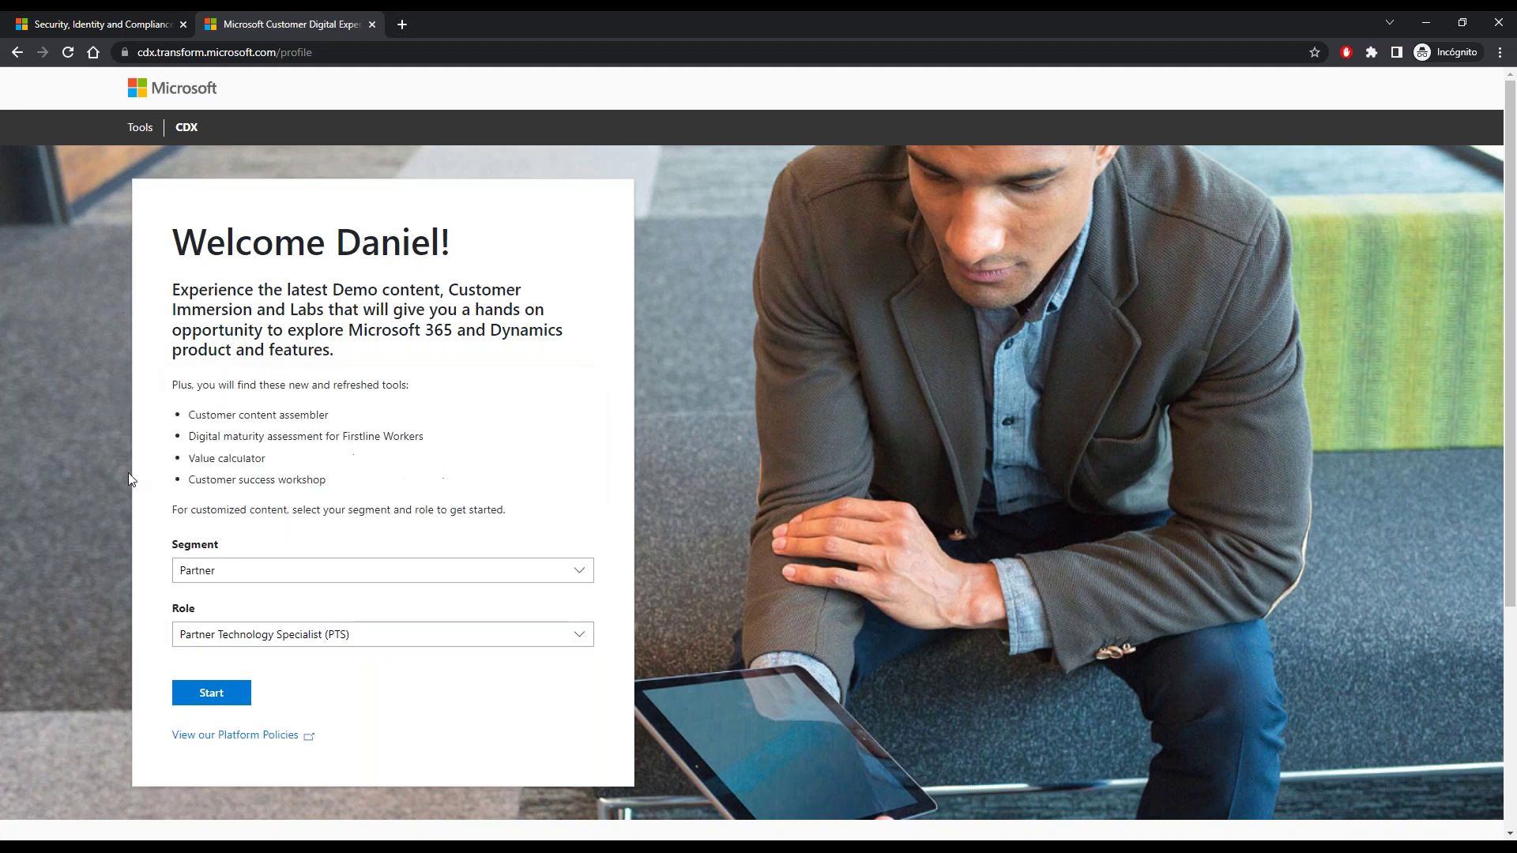
click(141, 132)
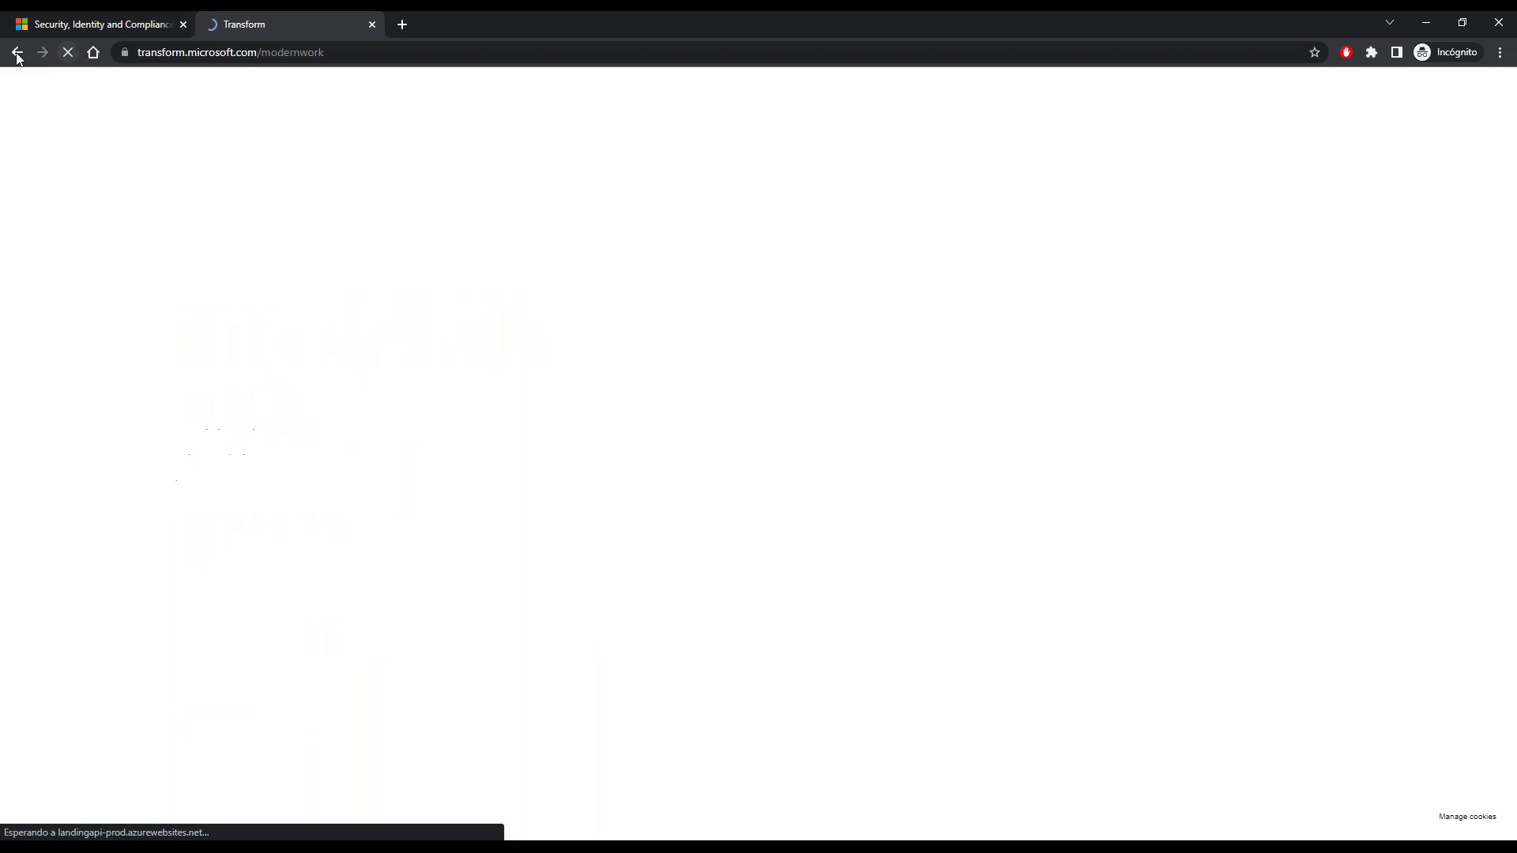
click(16, 52)
click(16, 52)
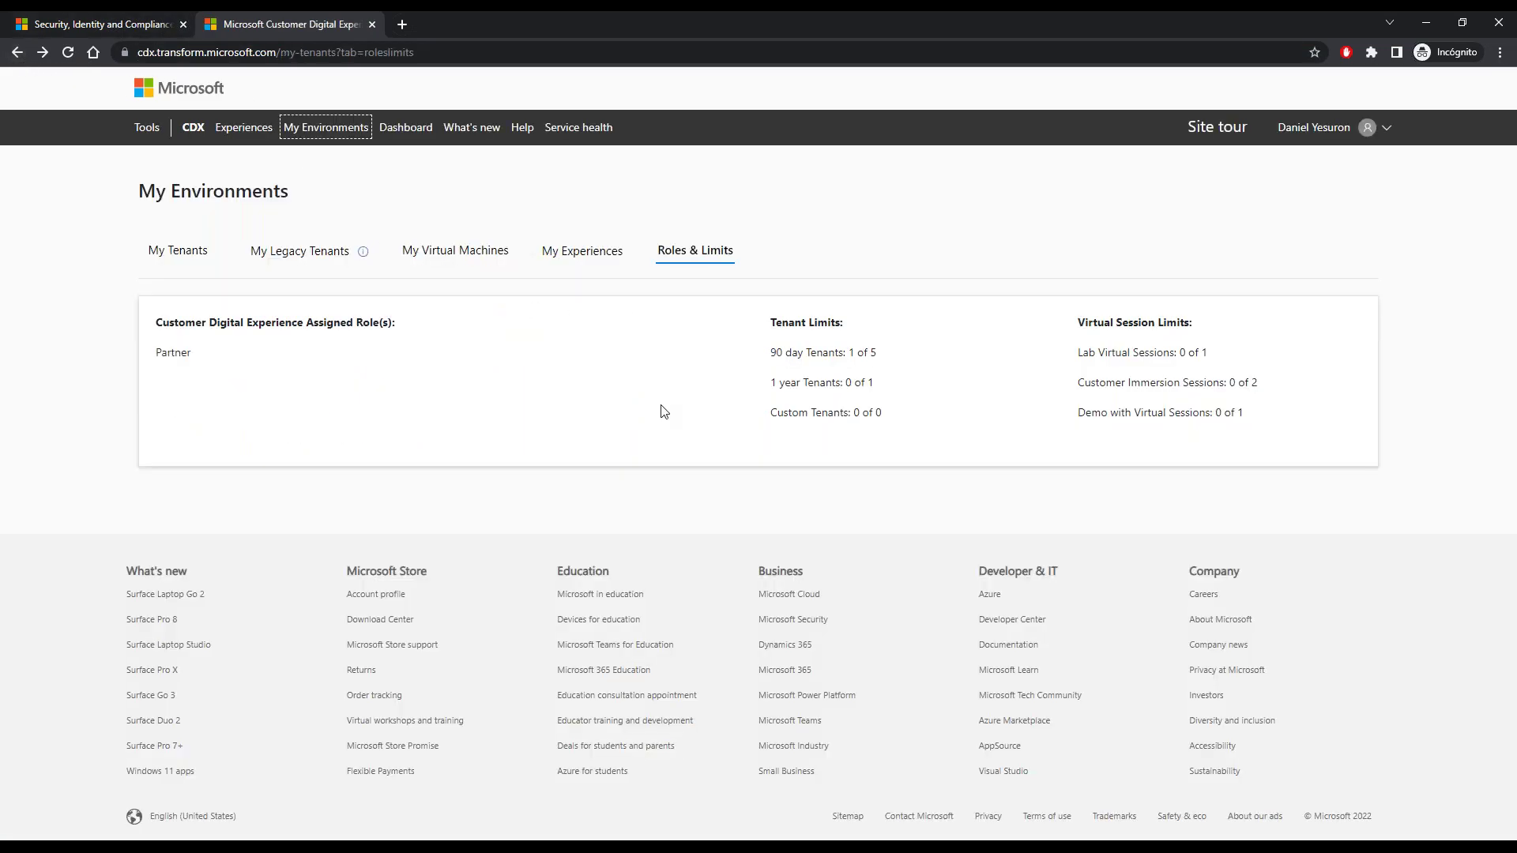
- Switch to the My Tenants tab and highlight the tenant's content pack name
click(296, 256)
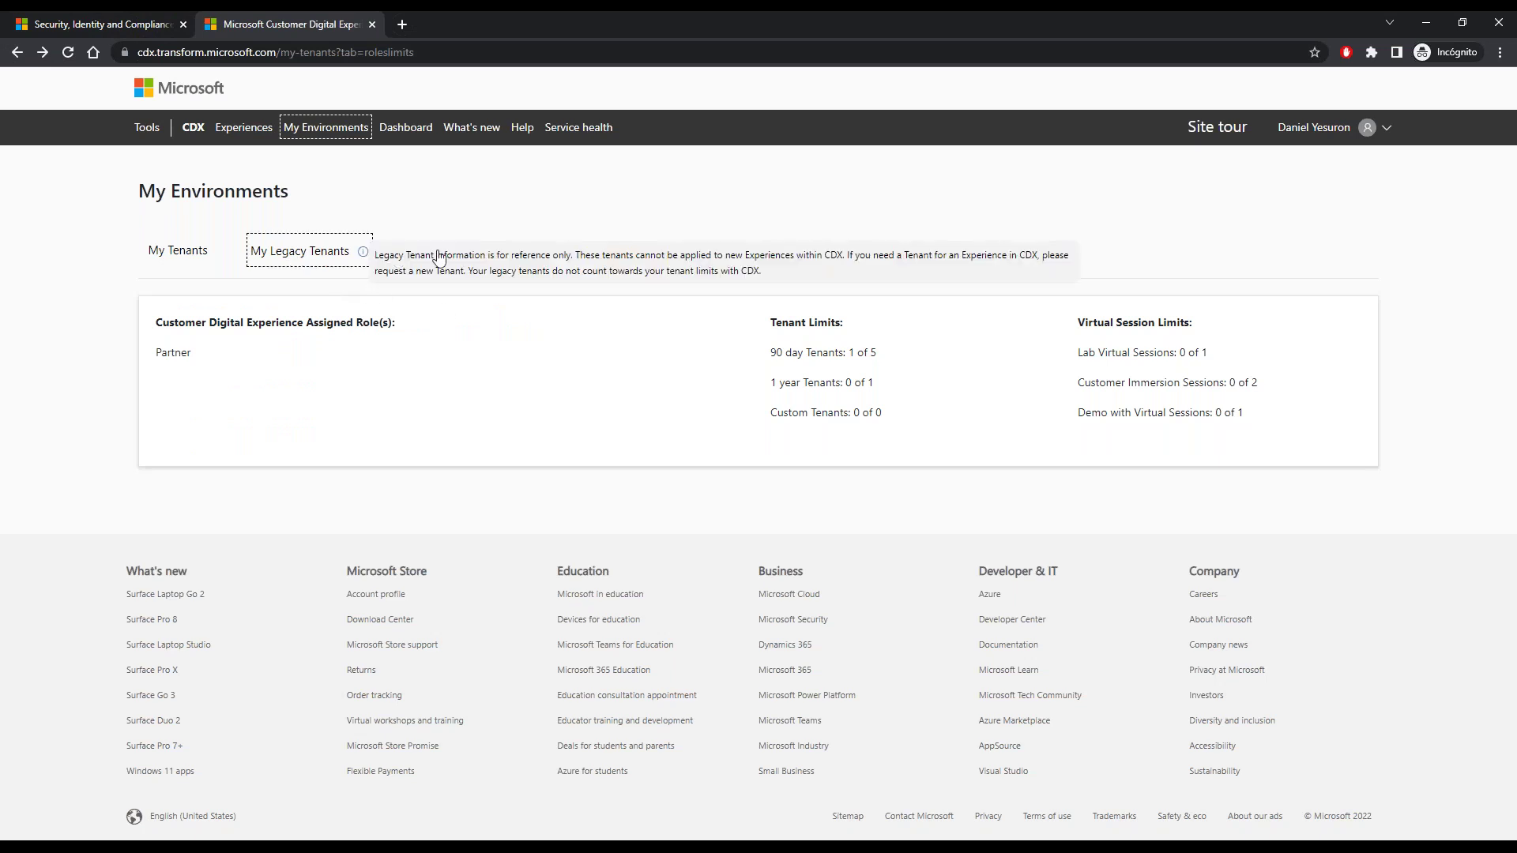
click(210, 258)
click(179, 263)
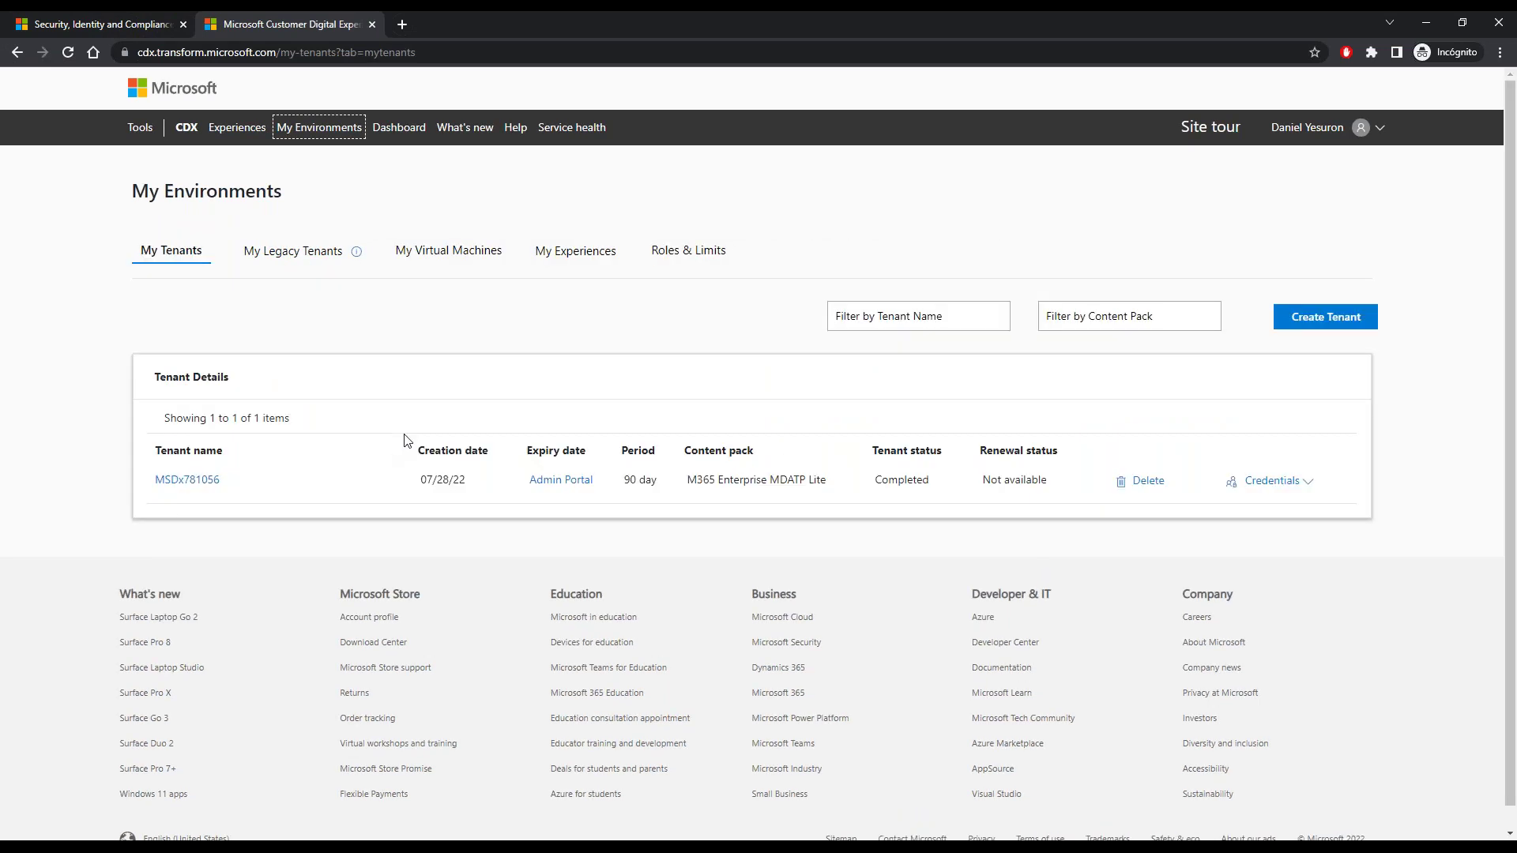
drag(704, 484, 833, 491)
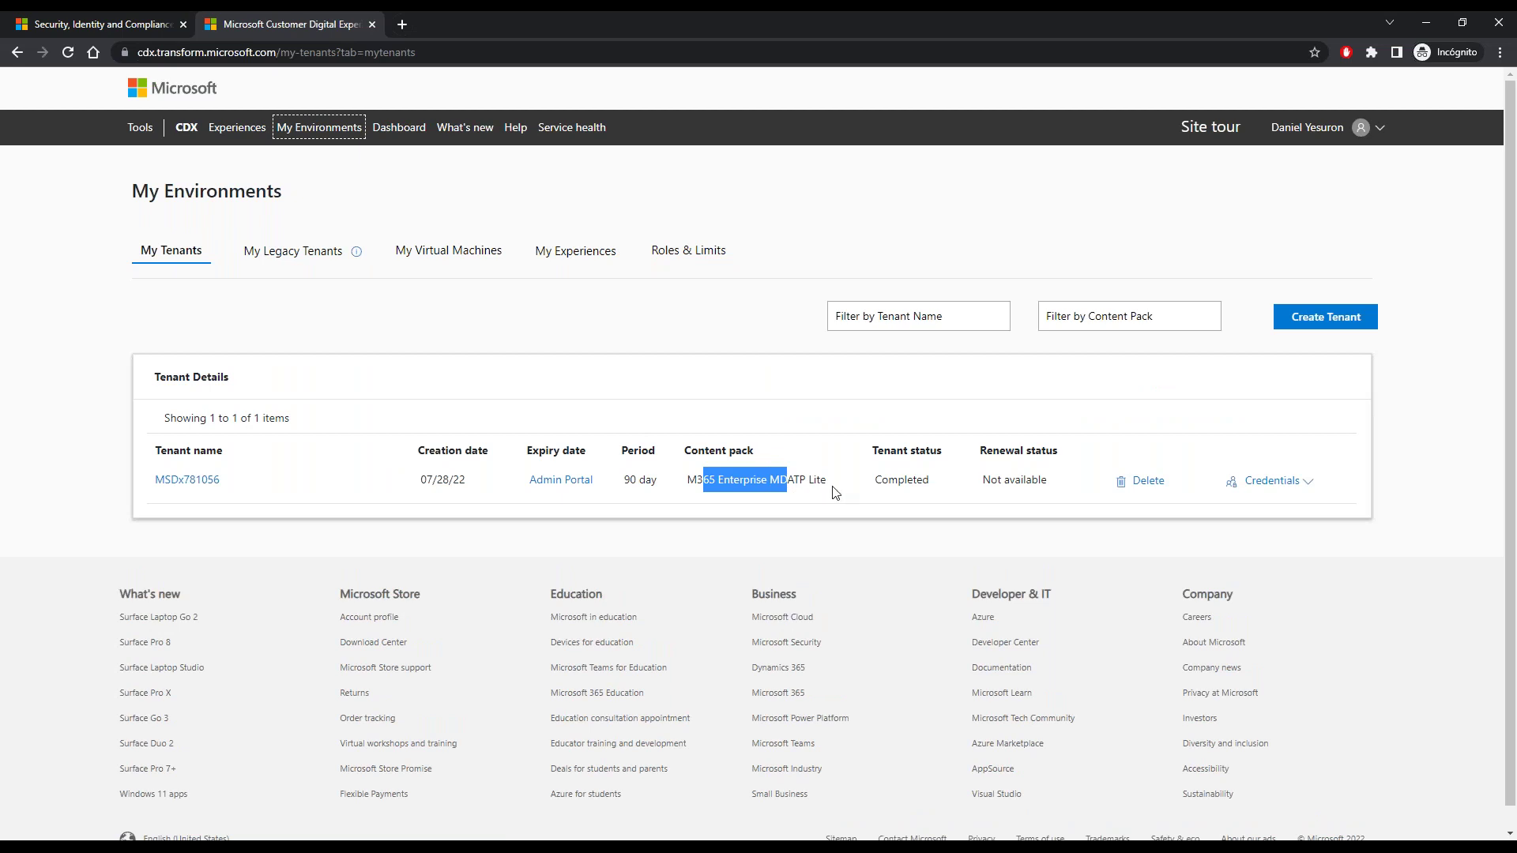
click(1081, 522)
- Reveal the MDATP Lite tenant's credentials, select the admin sign-in address, then go to Office home
click(1308, 495)
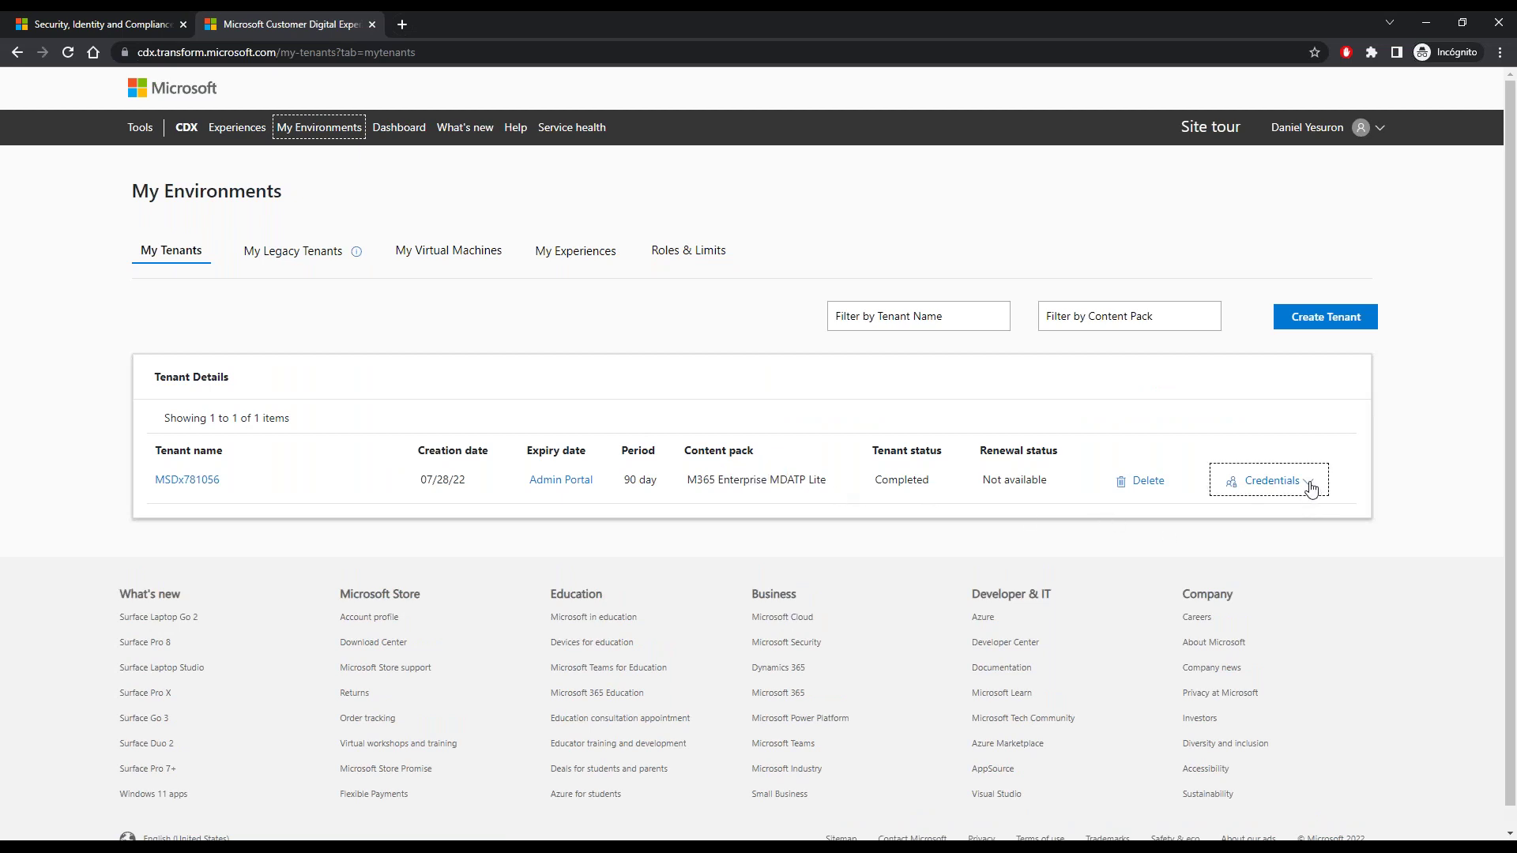
click(1310, 490)
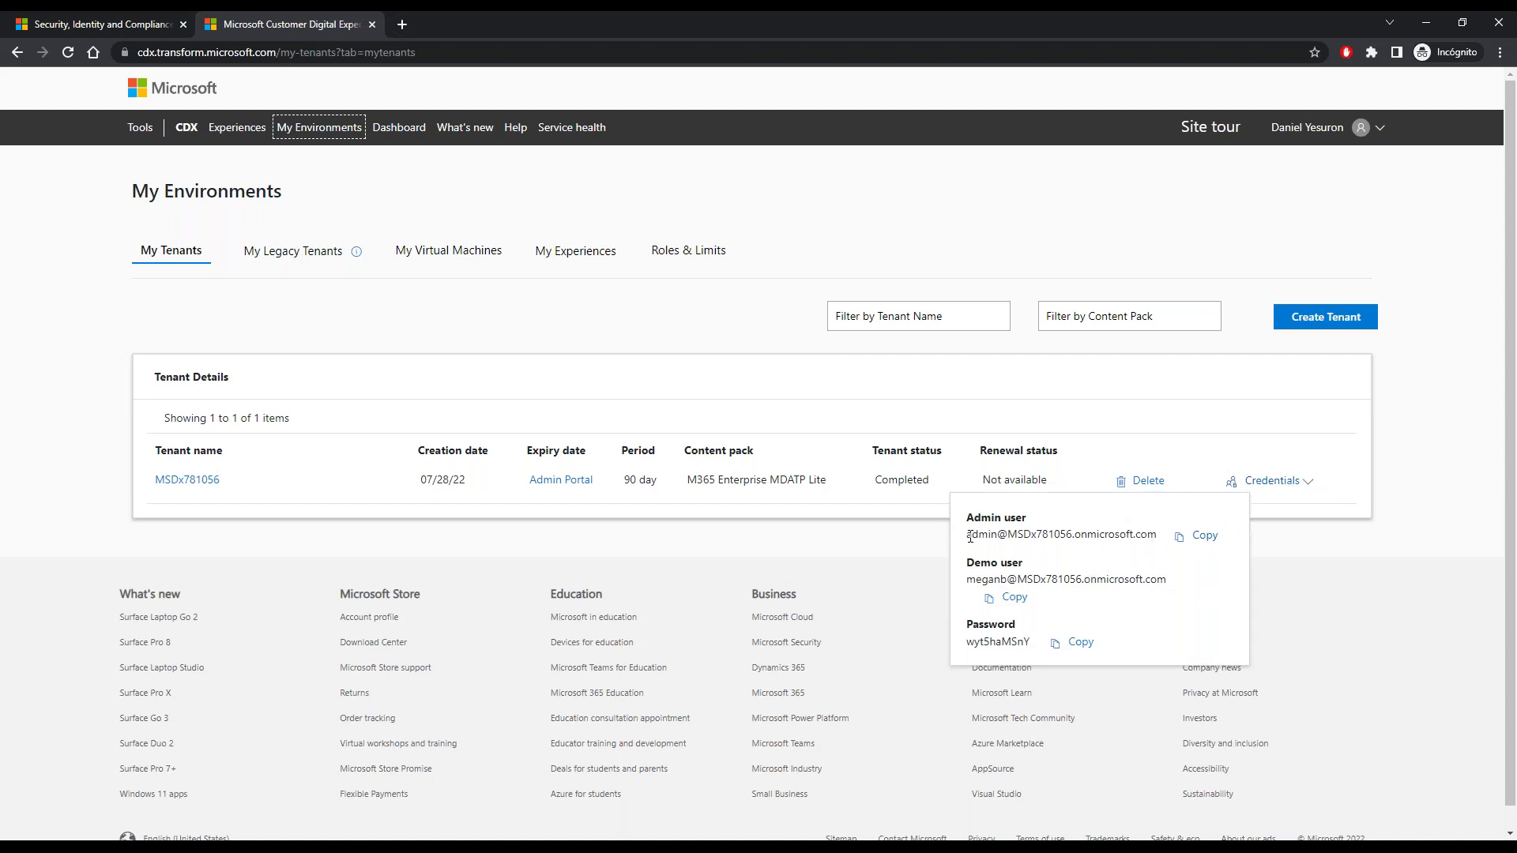
drag(968, 538, 1157, 537)
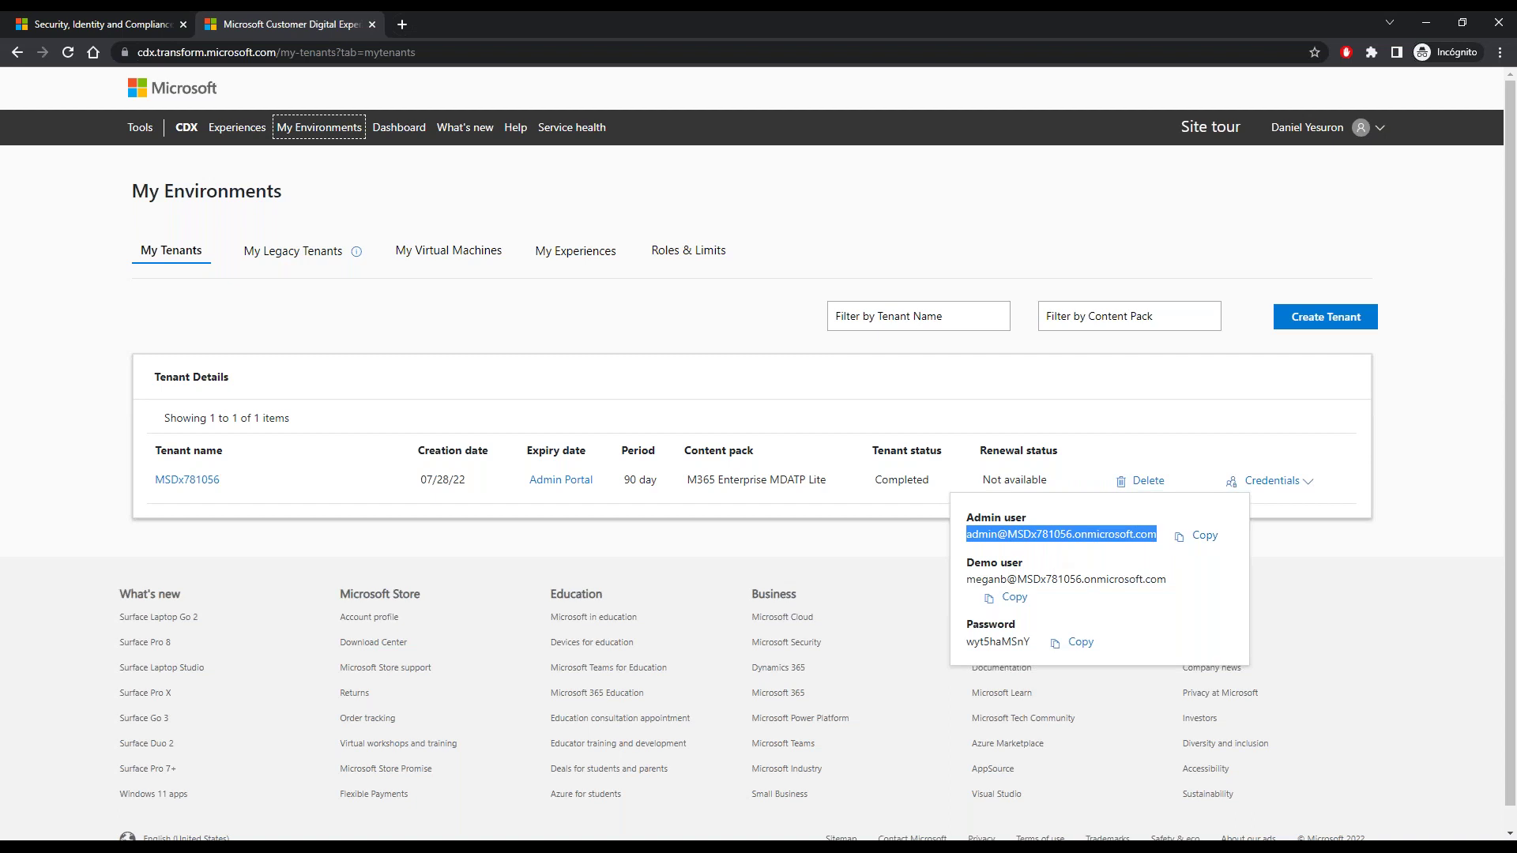
mouse_move(512, 847)
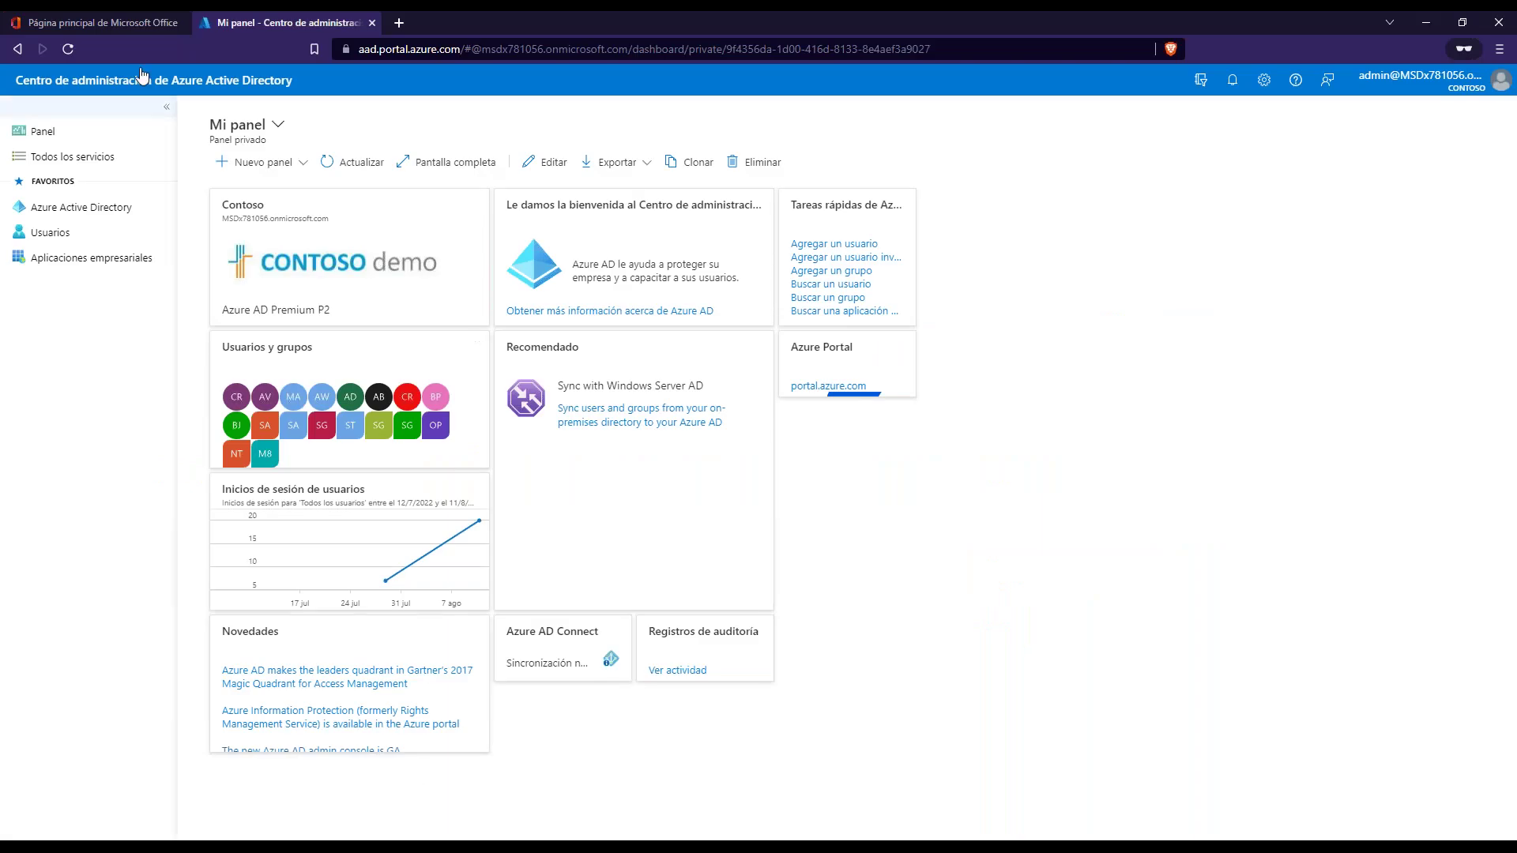
click(102, 22)
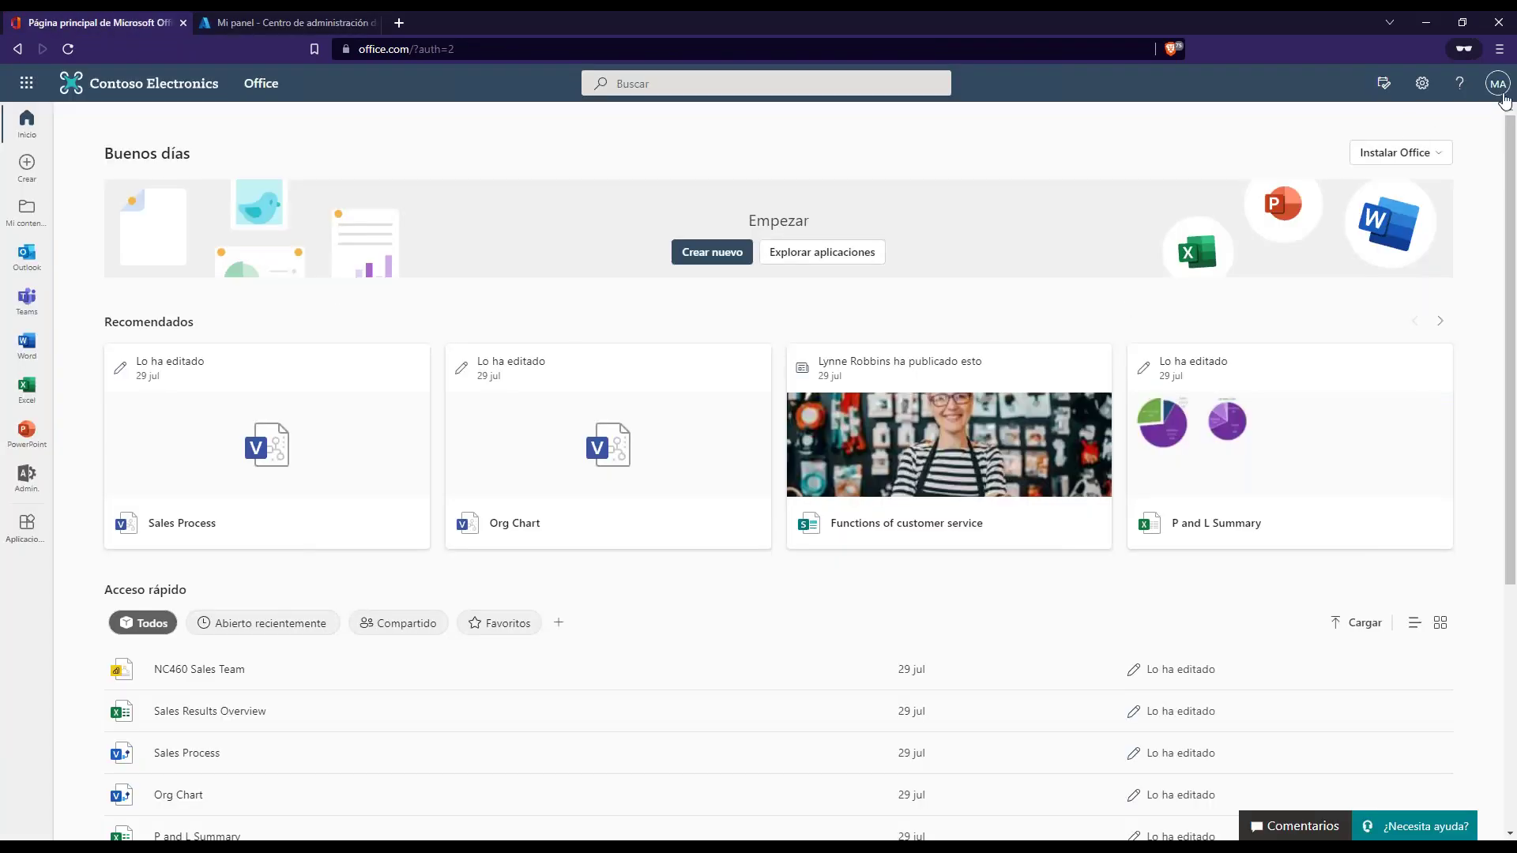
- Check the signed-in MA administrator account, then launch the Microsoft 365 admin center via Admin
click(1497, 83)
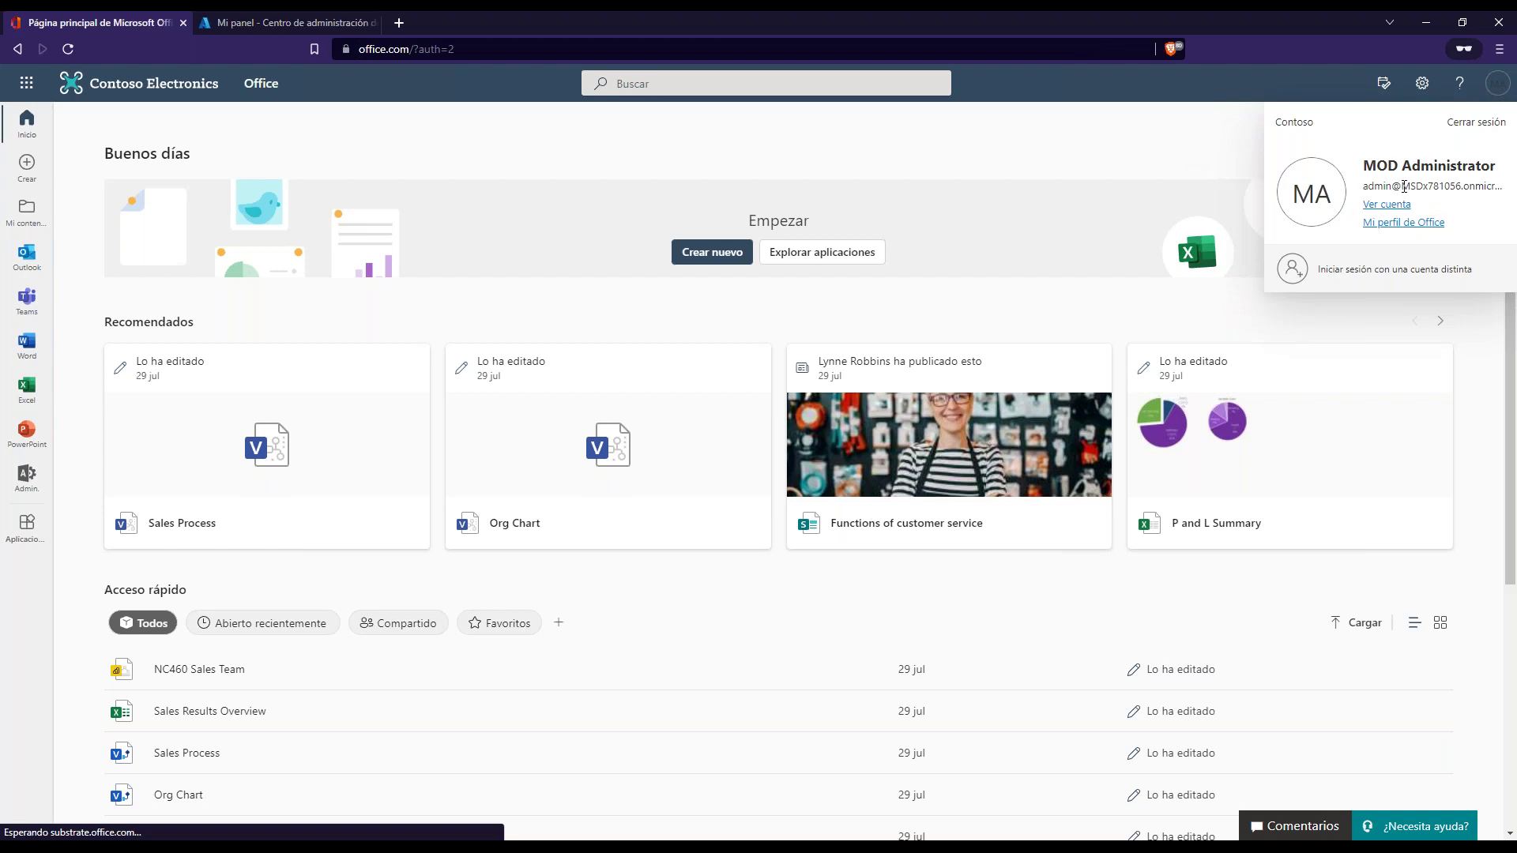
double_click(1423, 185)
click(875, 158)
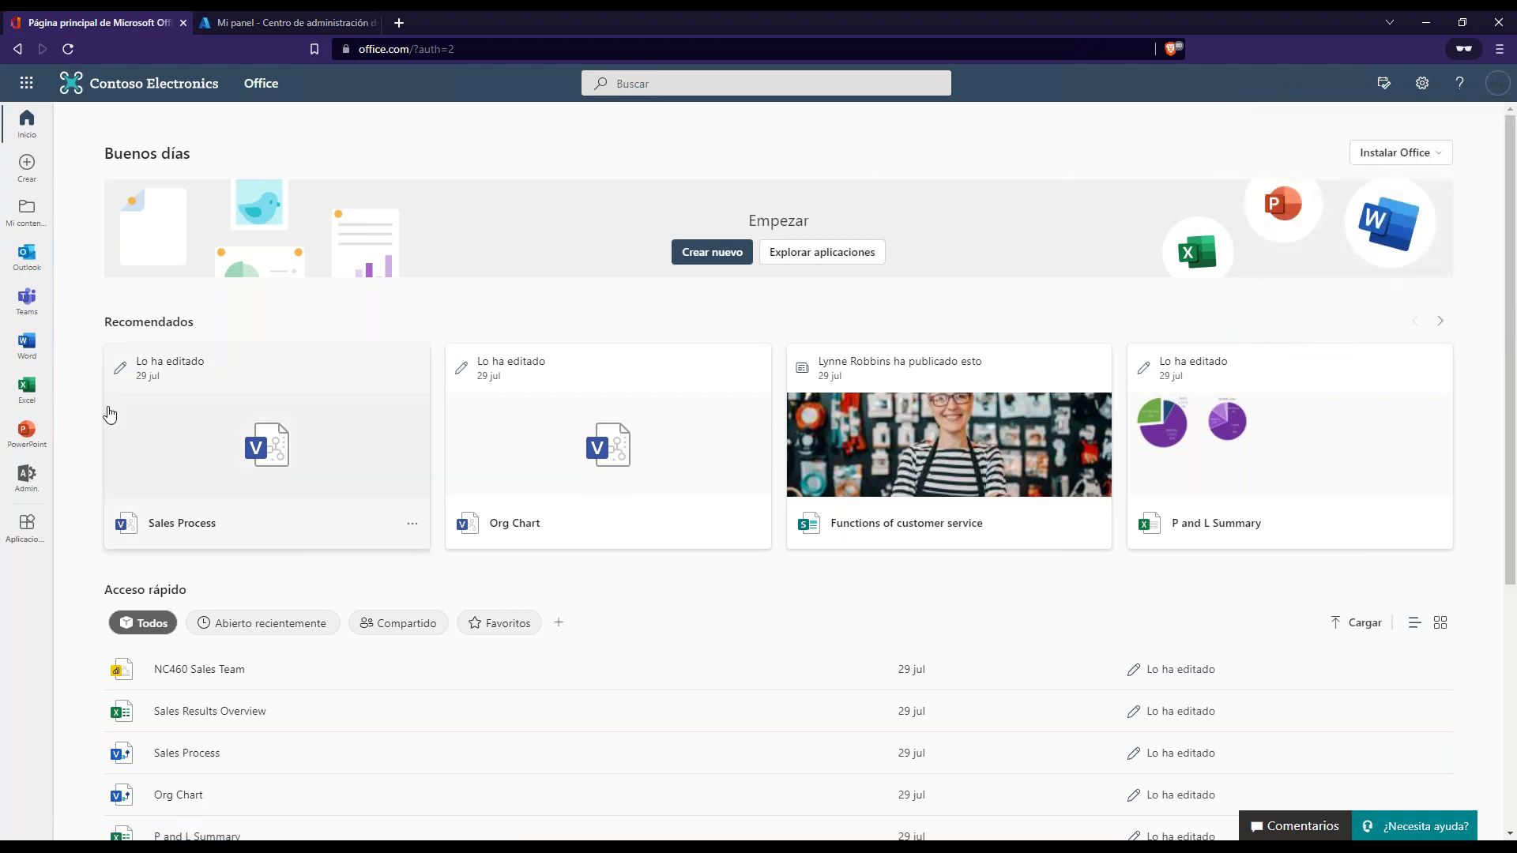
click(27, 478)
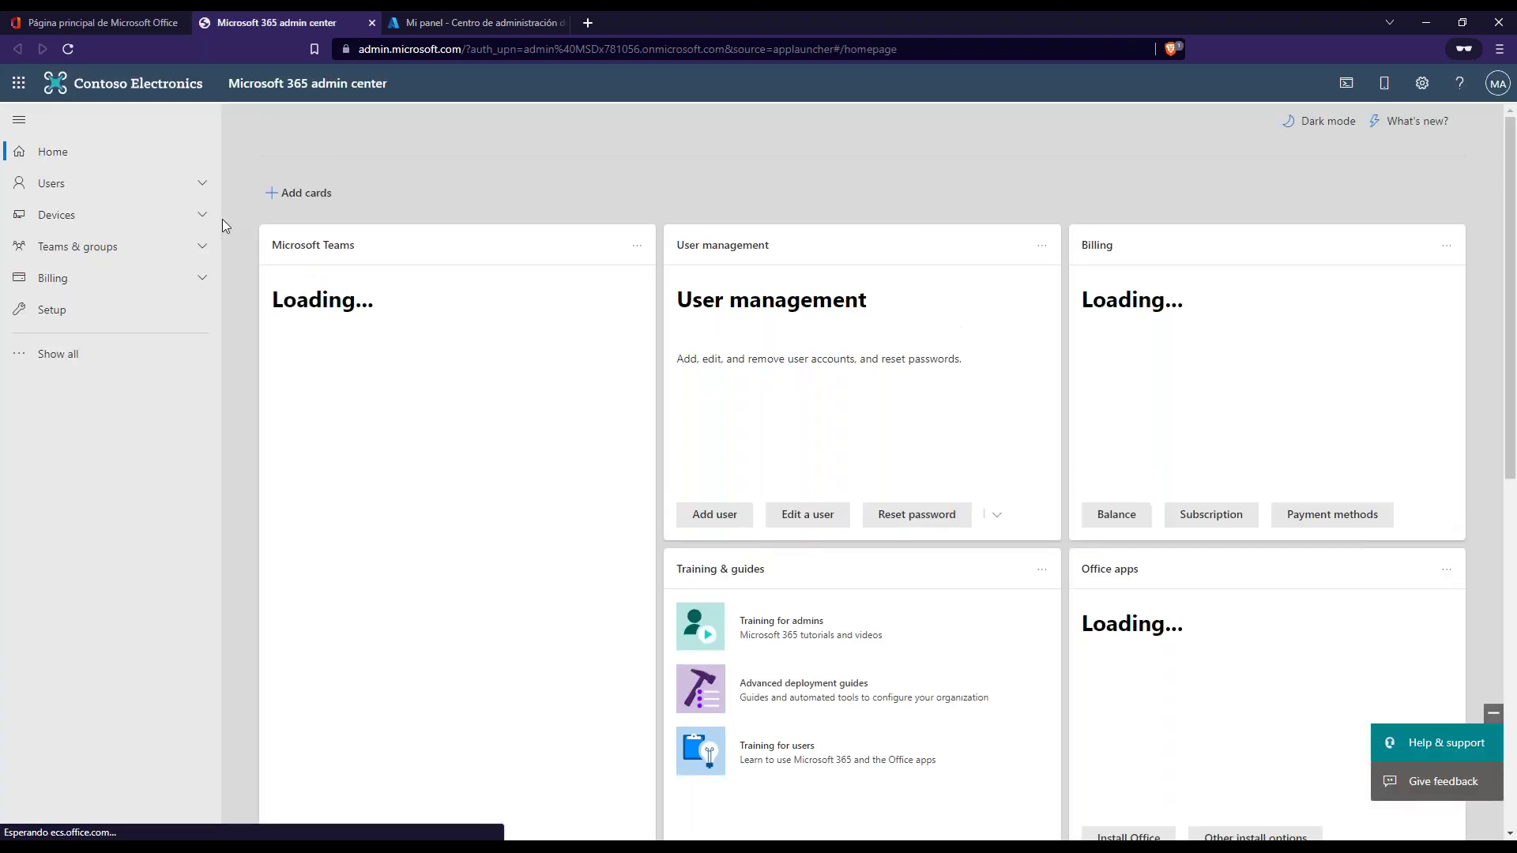
- Show Users > Active users with their Microsoft 365 E5 or Unlicensed status, and expand Show all
click(176, 185)
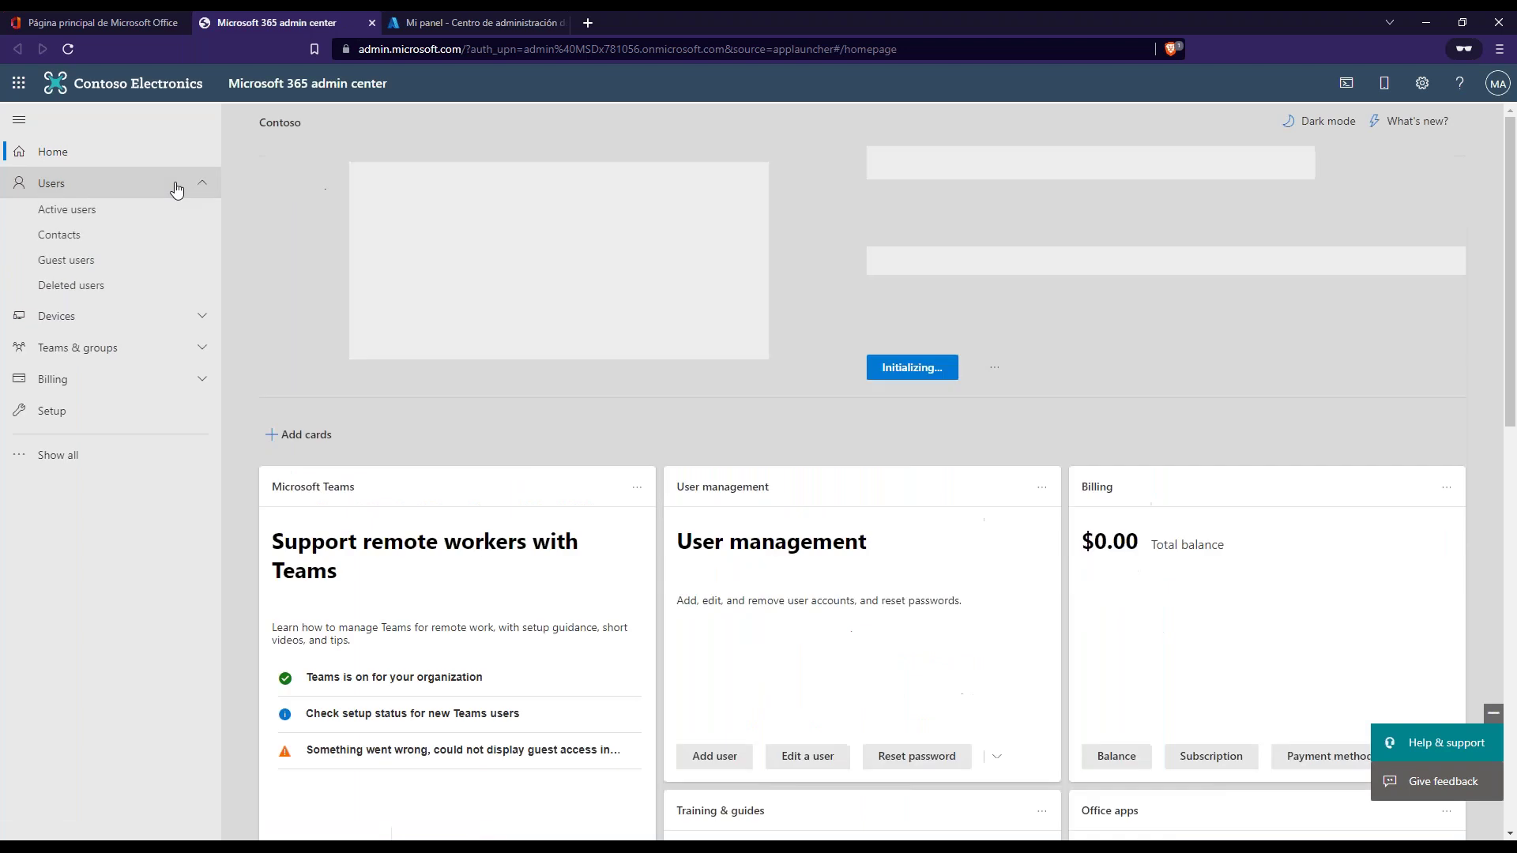
click(79, 211)
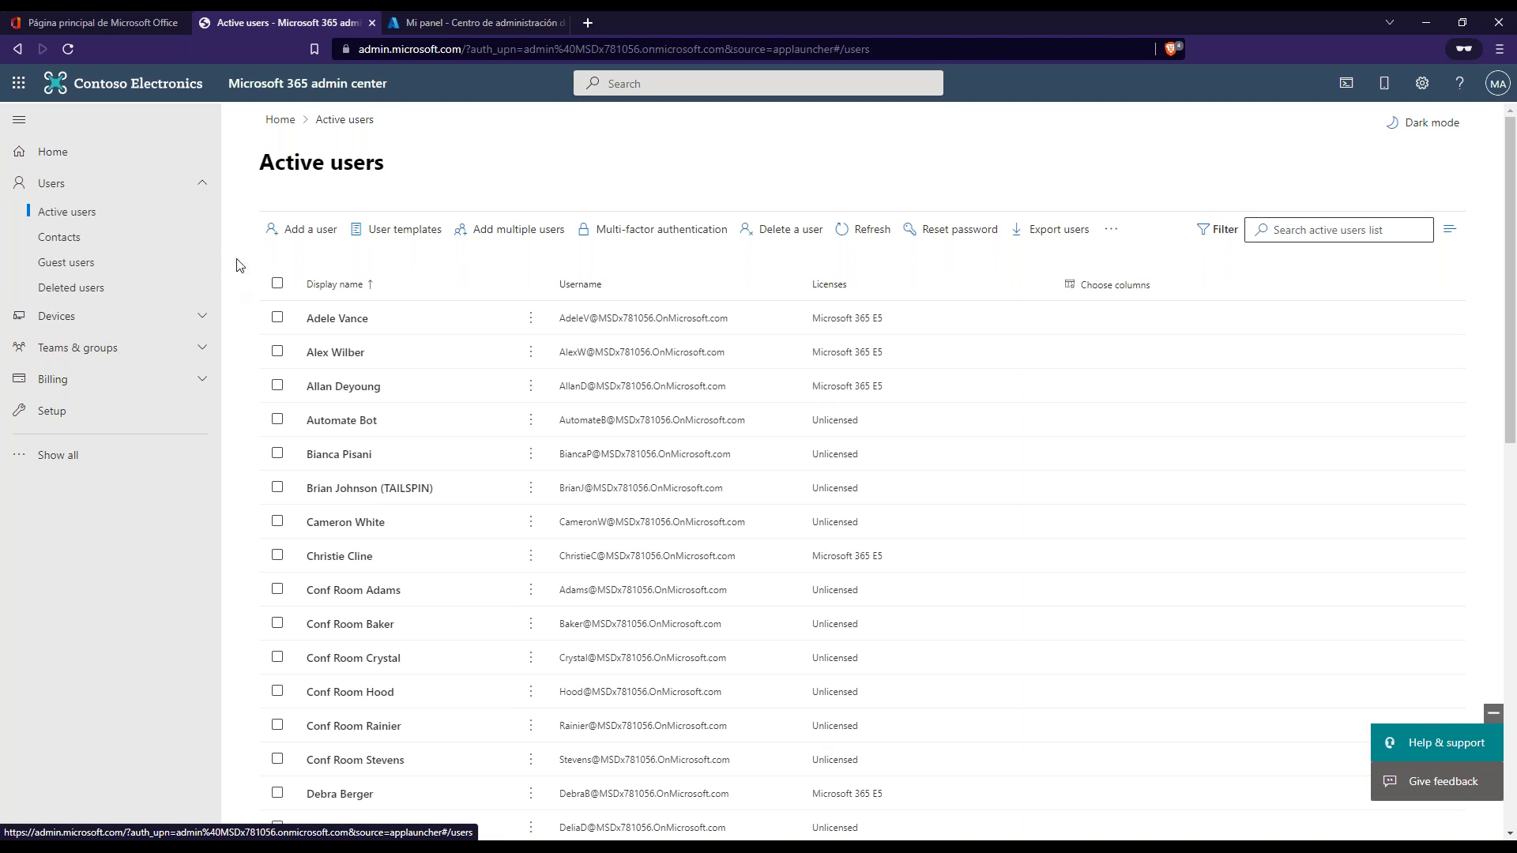
click(107, 22)
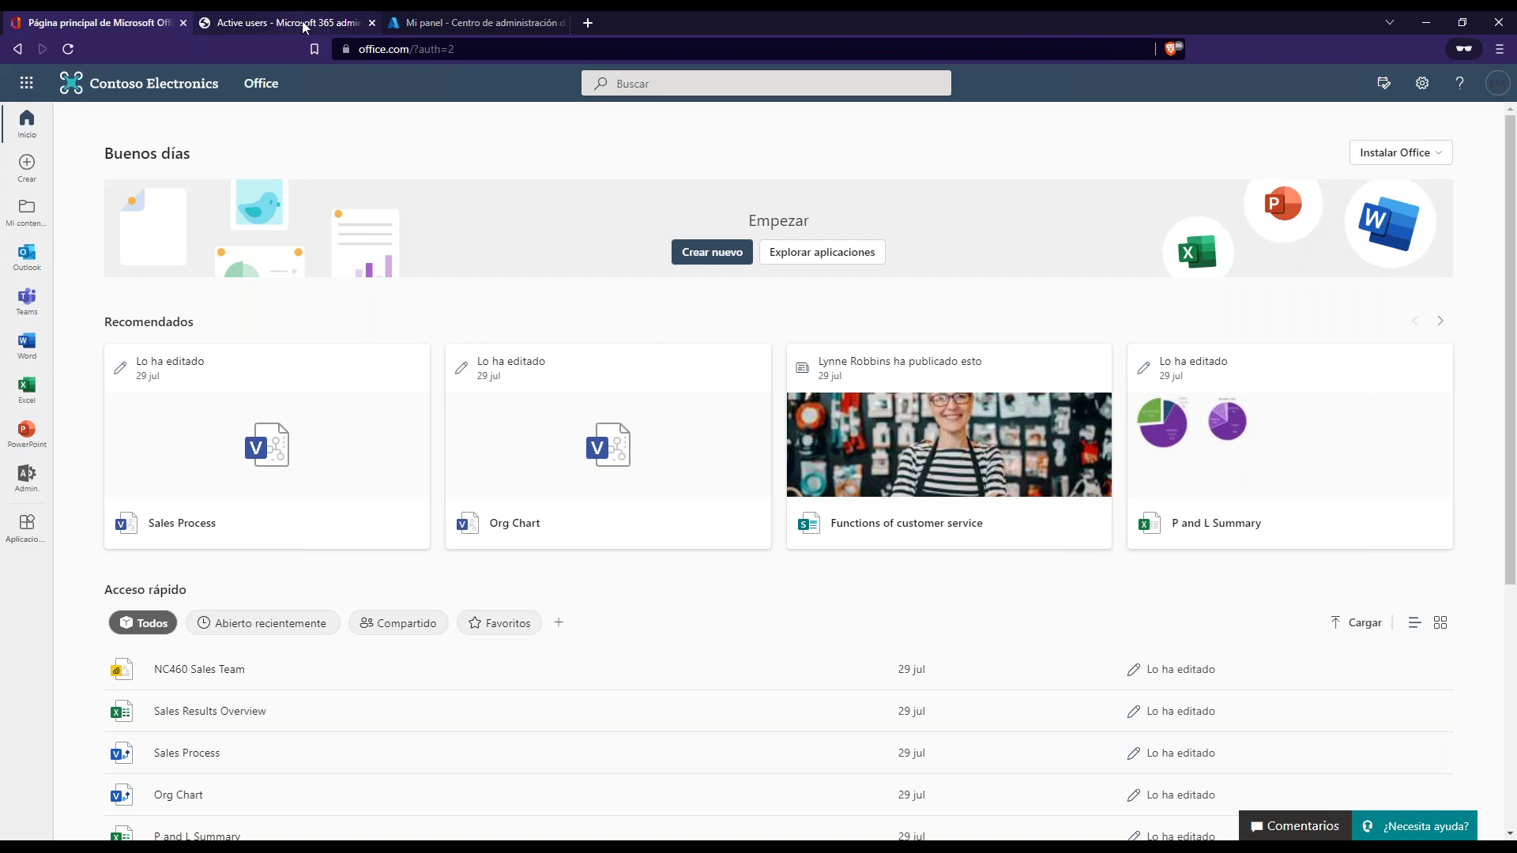
click(304, 27)
click(57, 455)
scroll(118, 711, down, 2)
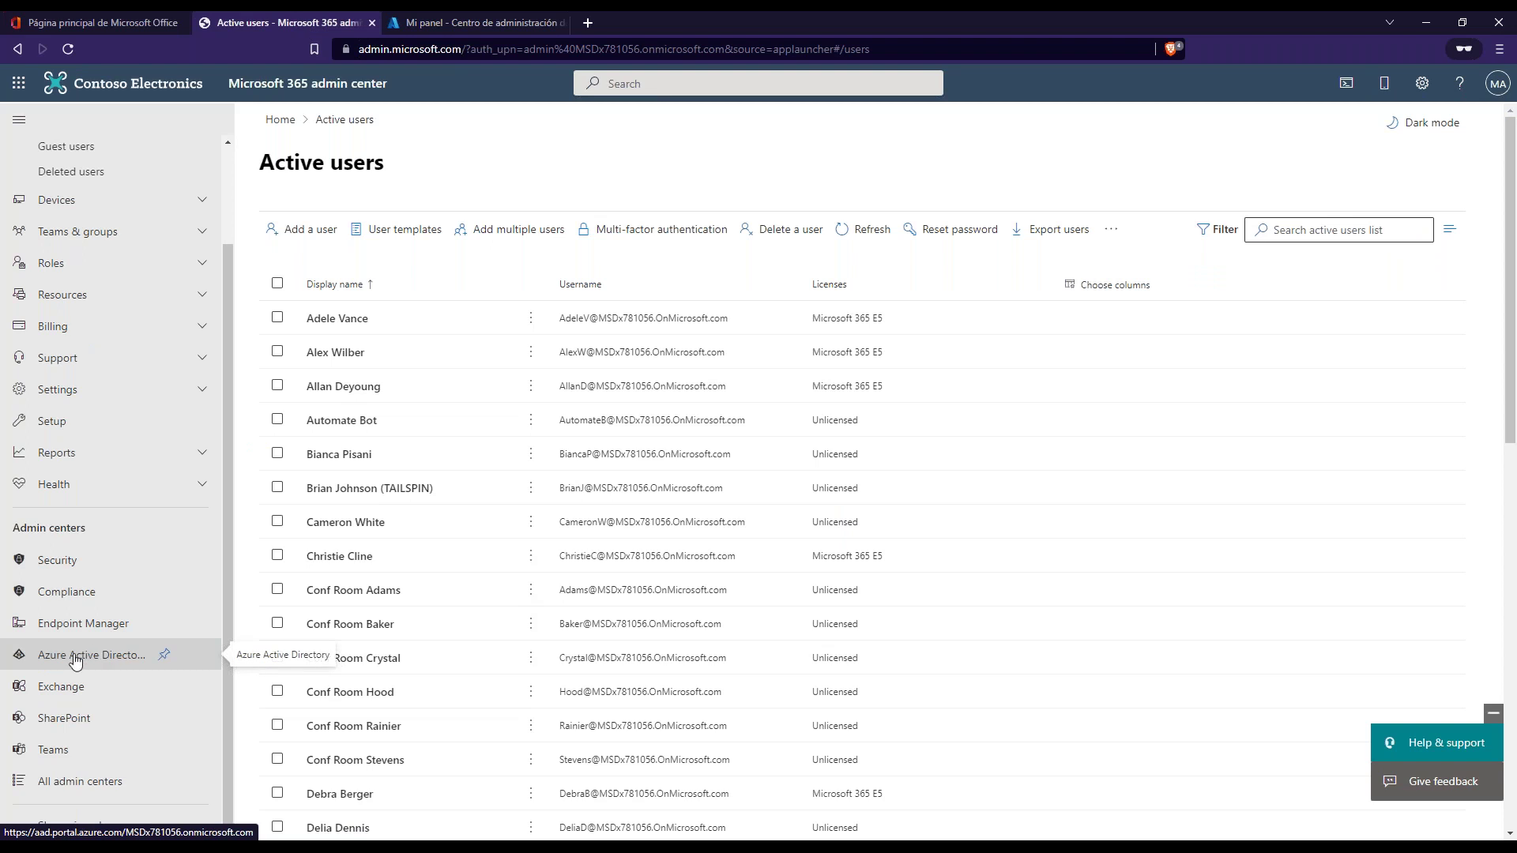
- Go from Azure Active Directory admin center to the Contoso directory overview and its Seguridad blade
click(132, 658)
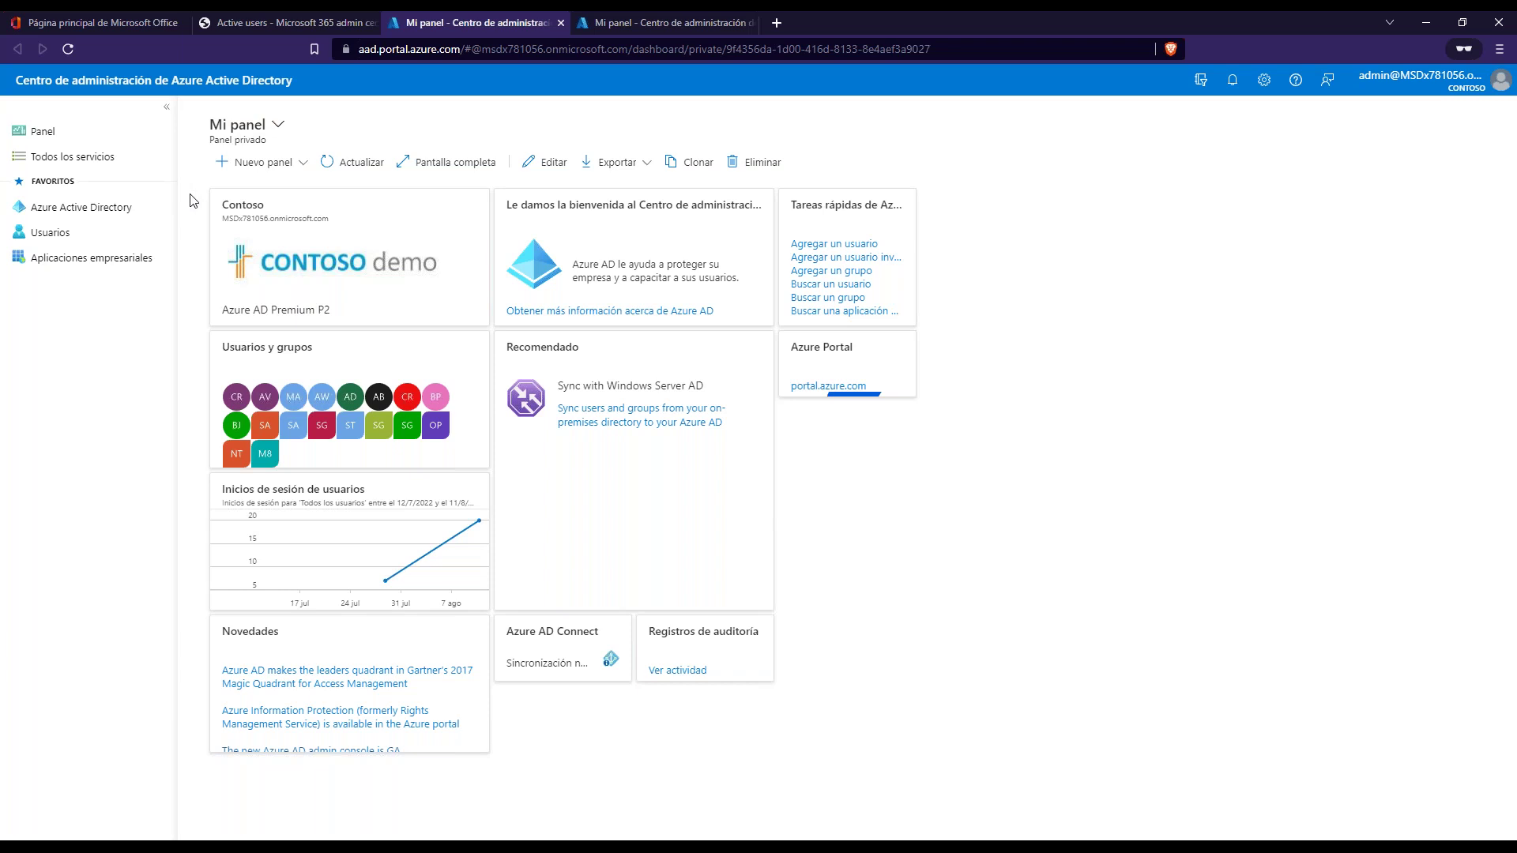
click(101, 212)
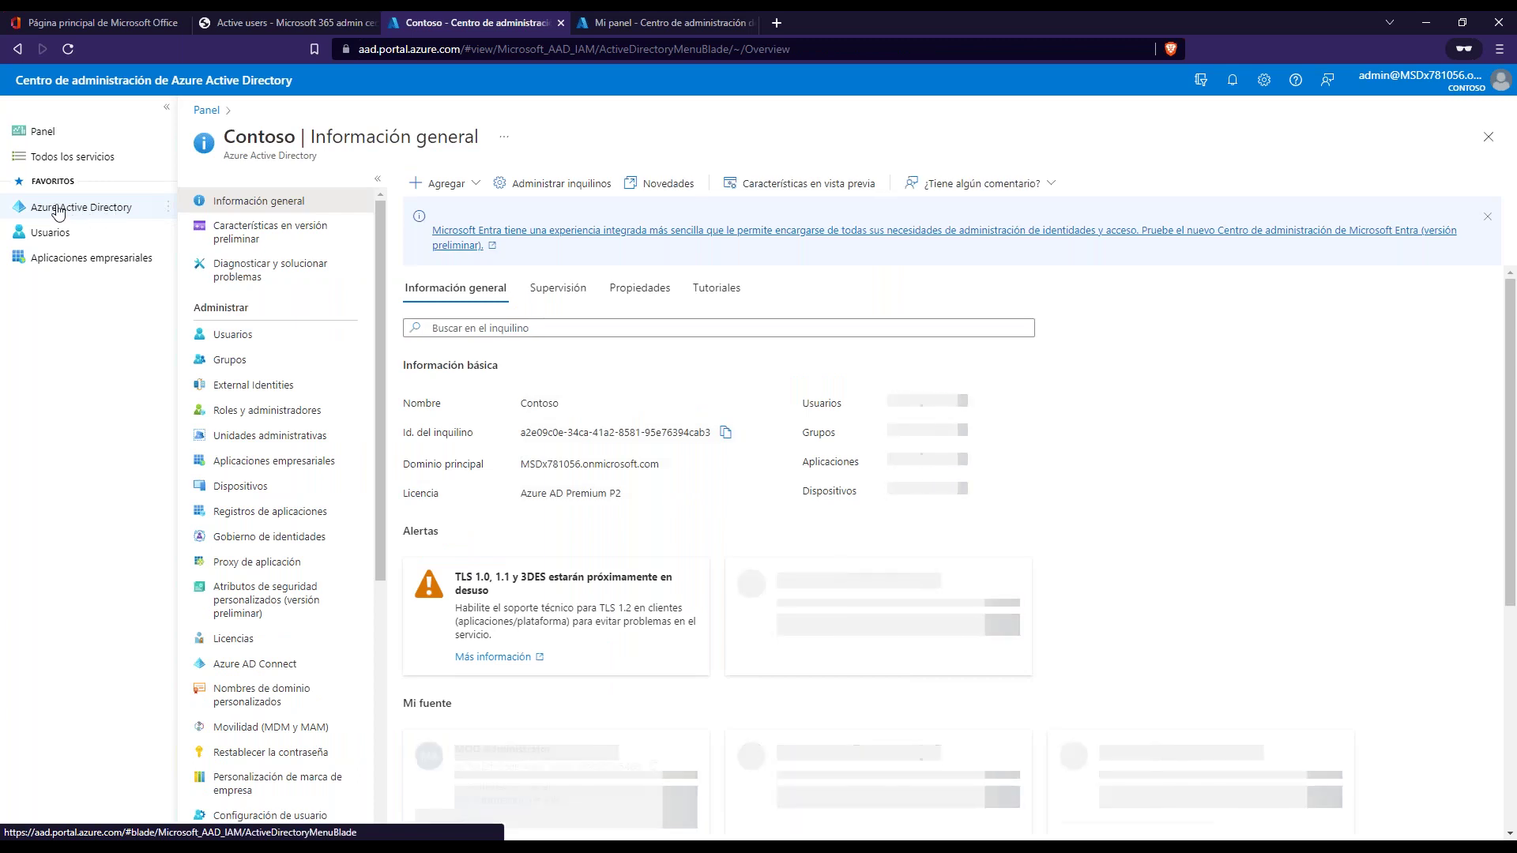
scroll(299, 409, down, 3)
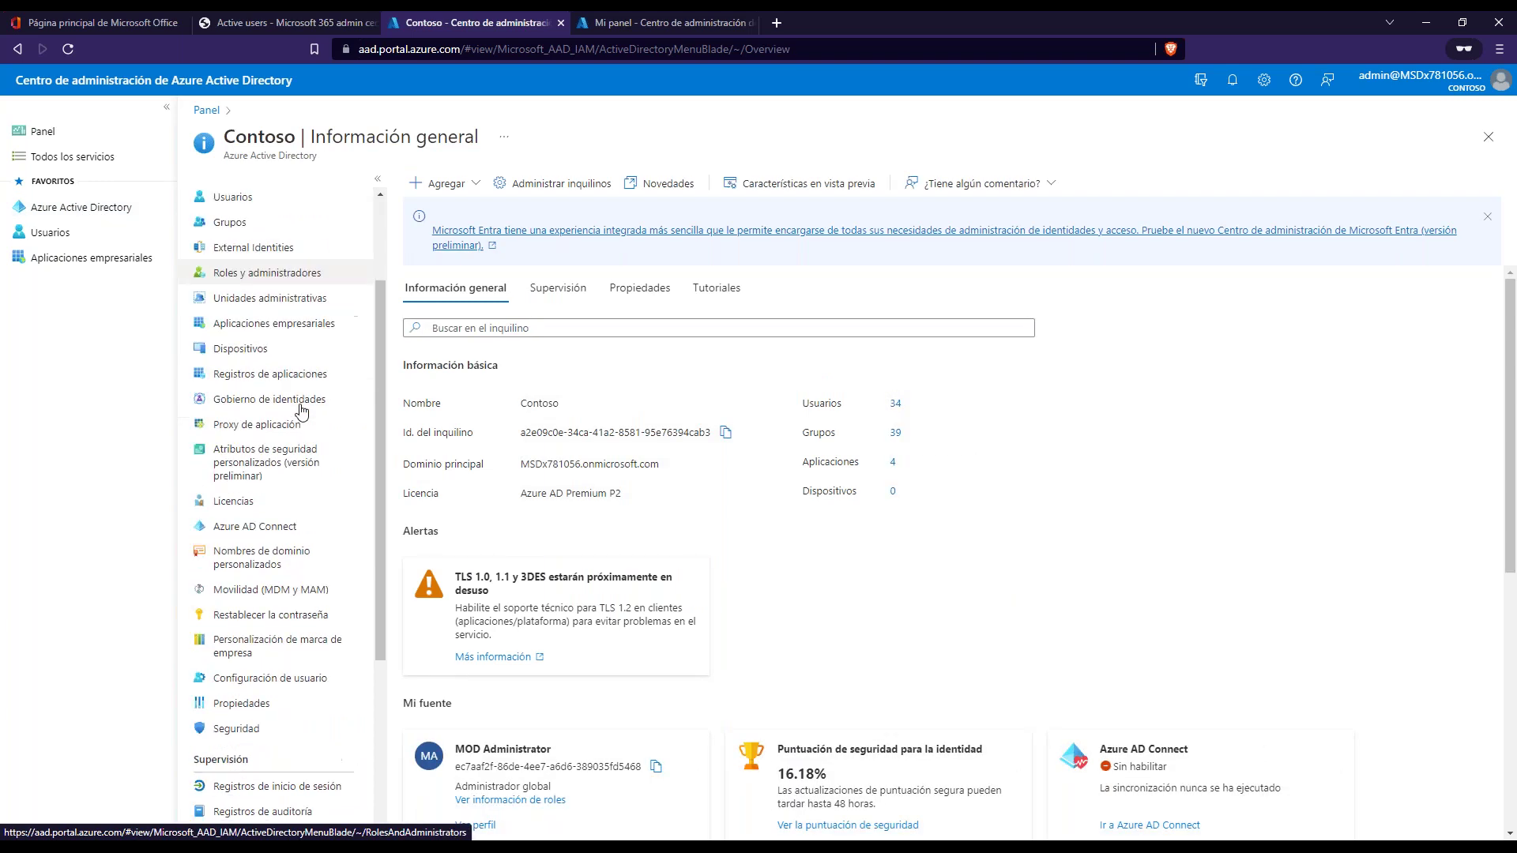
scroll(300, 409, down, 1)
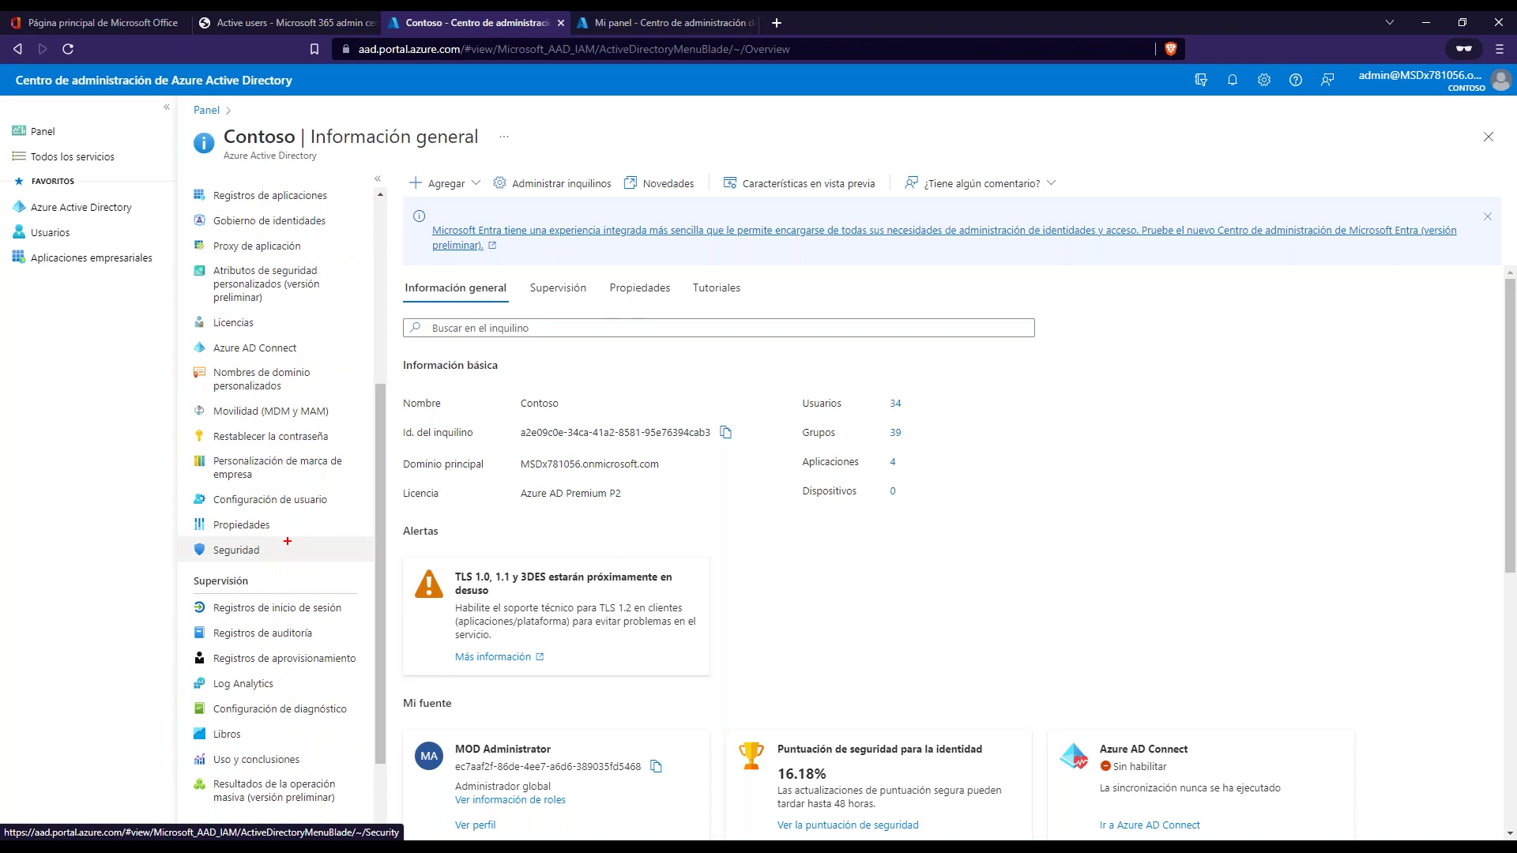
mouse_move(286, 542)
mouse_down()
mouse_move(160, 558)
mouse_move(264, 510)
mouse_up()
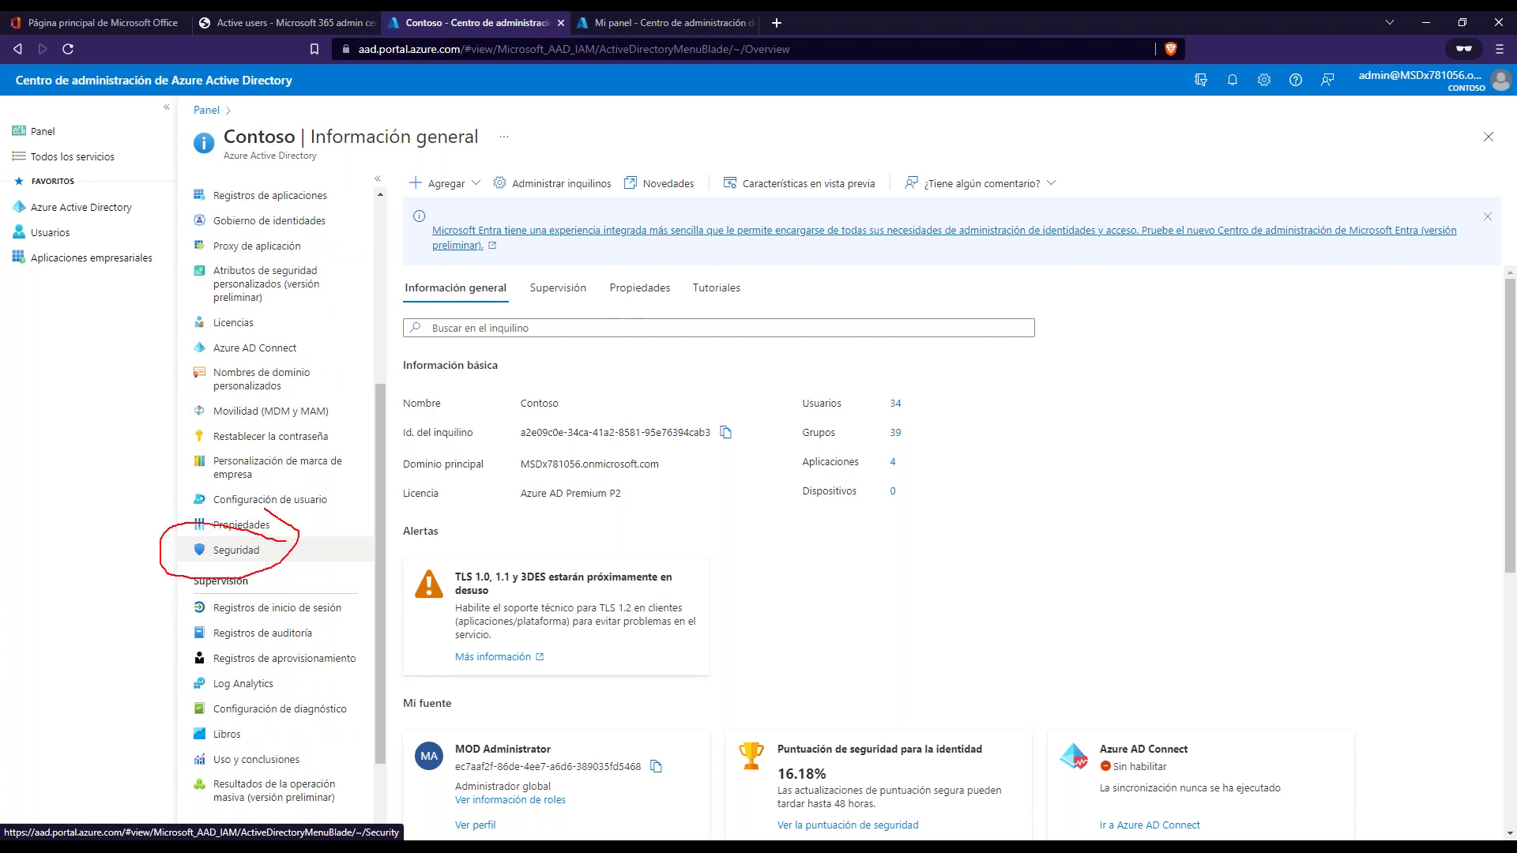
click(236, 550)
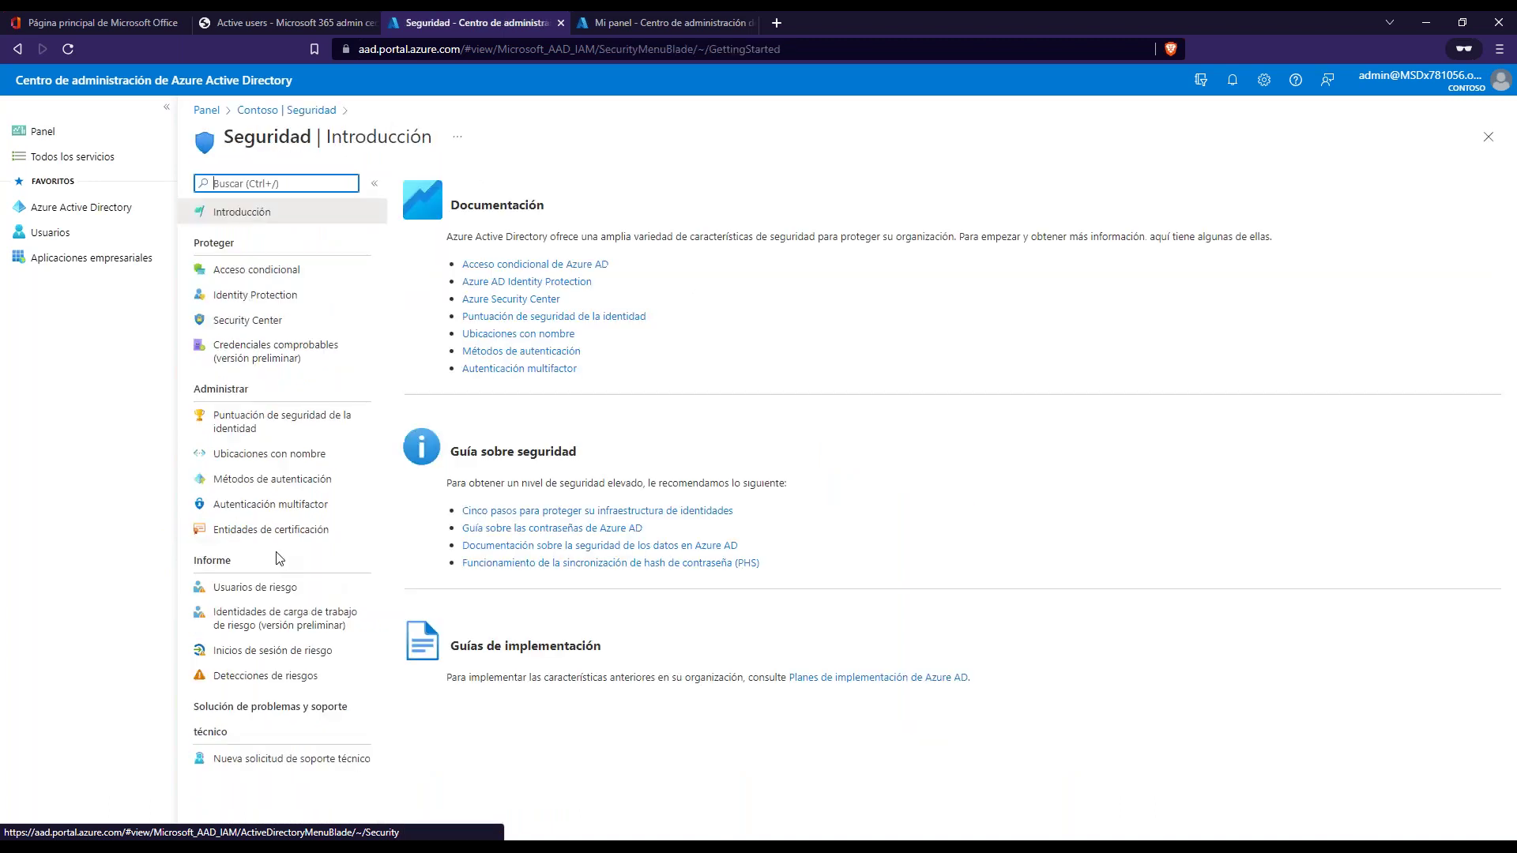
- Open Acceso condicional, mark up its three policies, and start Nueva directiva a partir de plantilla
click(272, 280)
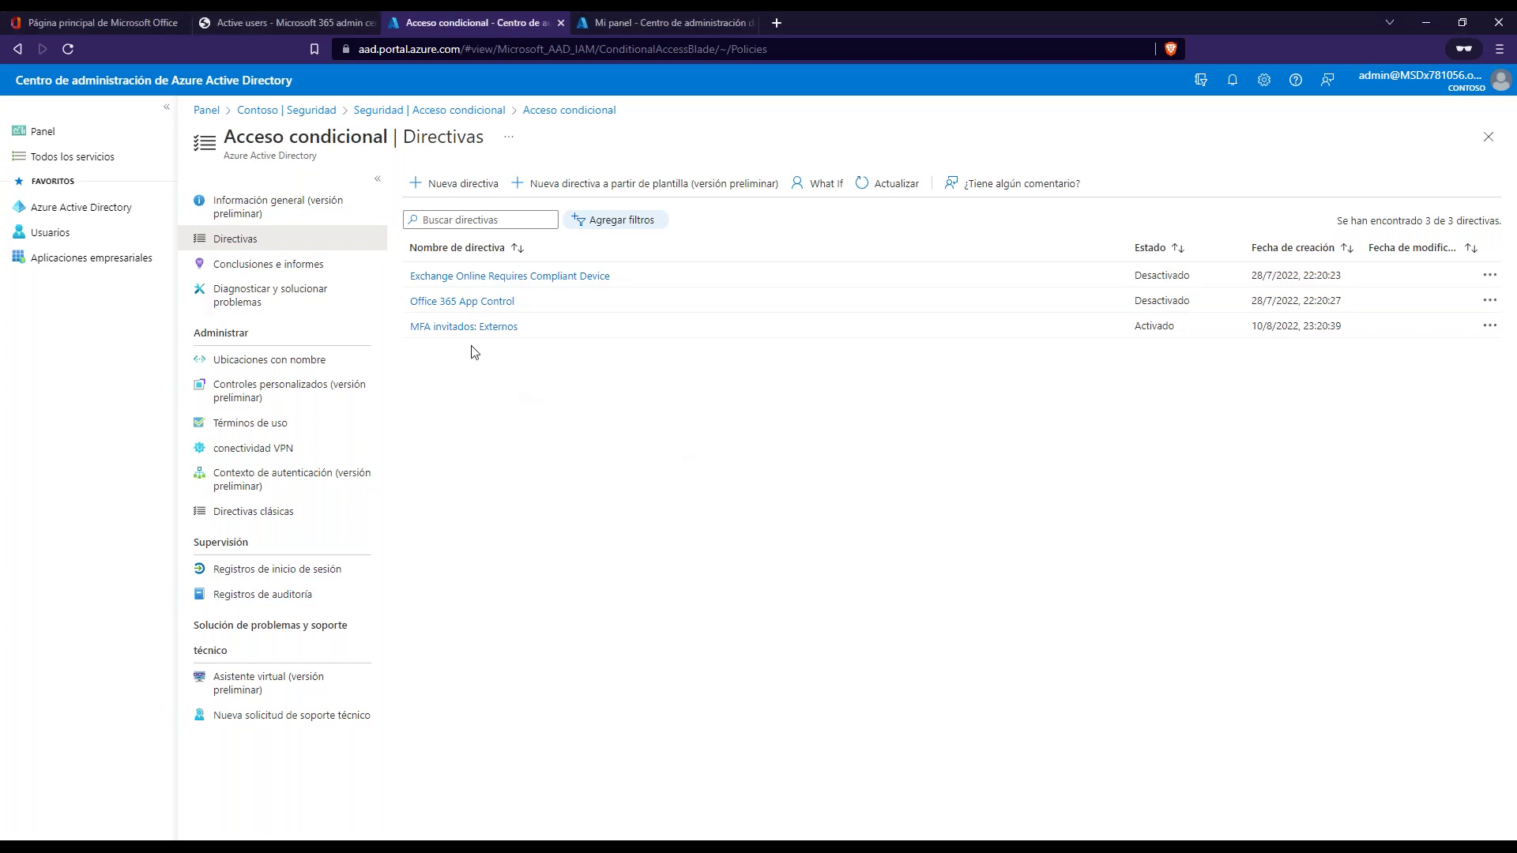
drag(236, 137, 484, 136)
click(583, 418)
mouse_move(622, 270)
mouse_down()
mouse_move(631, 303)
mouse_move(612, 315)
mouse_up()
key(Escape)
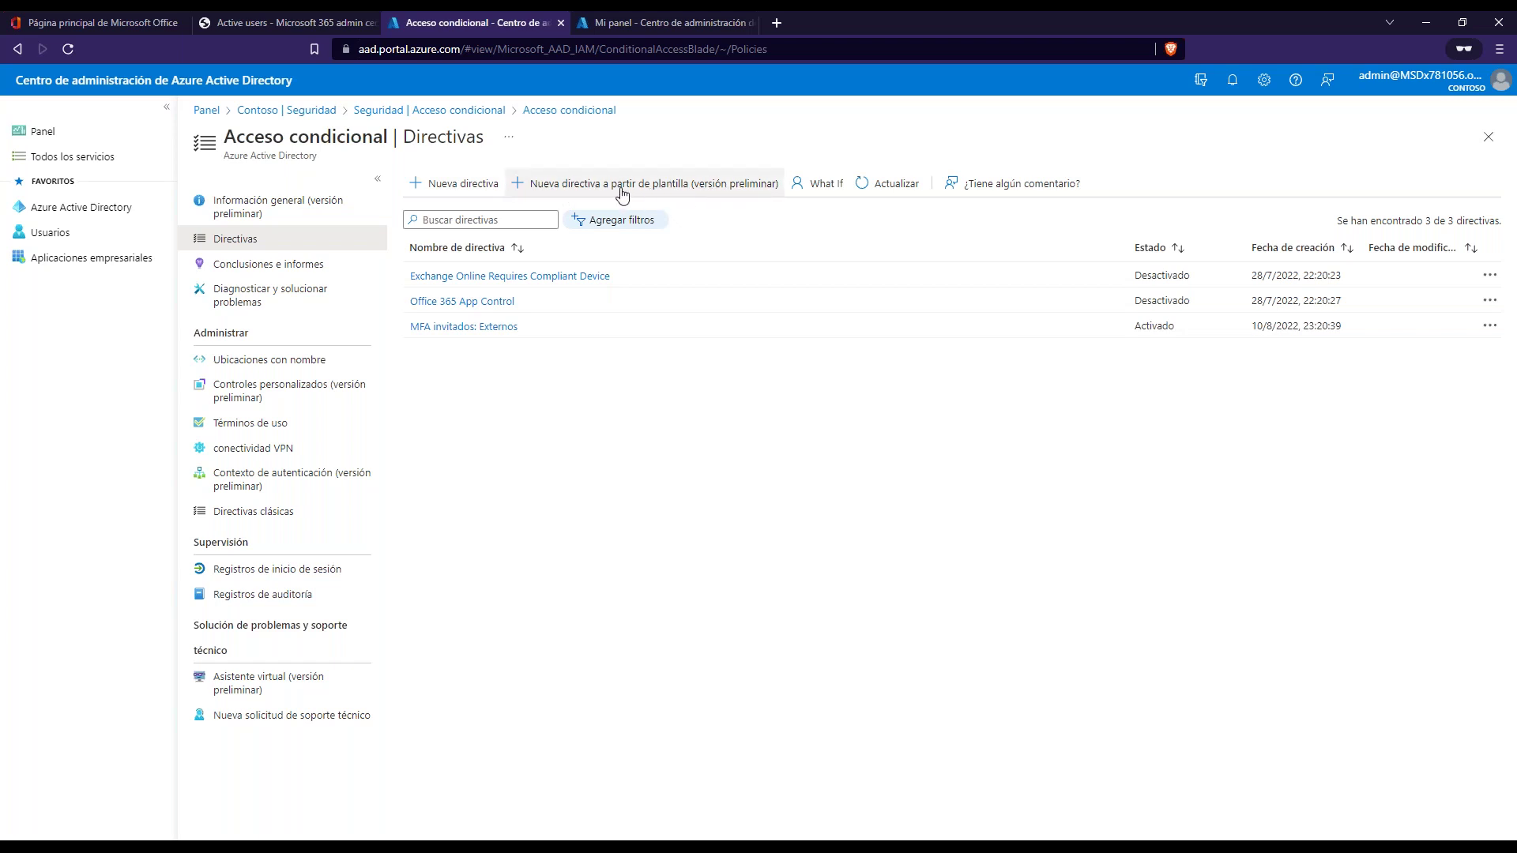
click(684, 189)
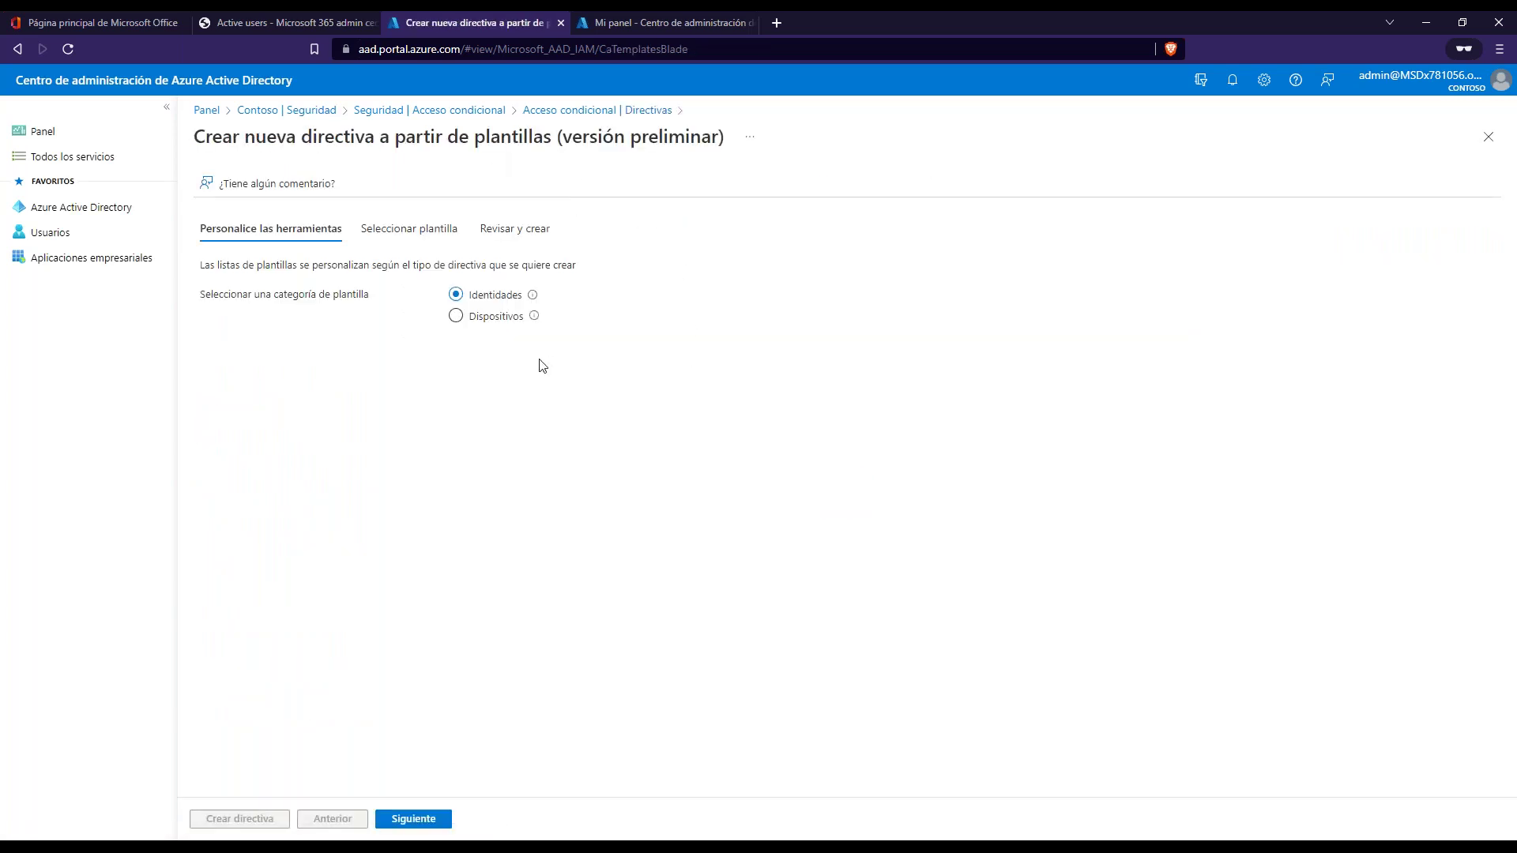
- Choose the 'Requerir autenticación multifactor para el acceso de invitado' template, then exit discarding changes
click(417, 821)
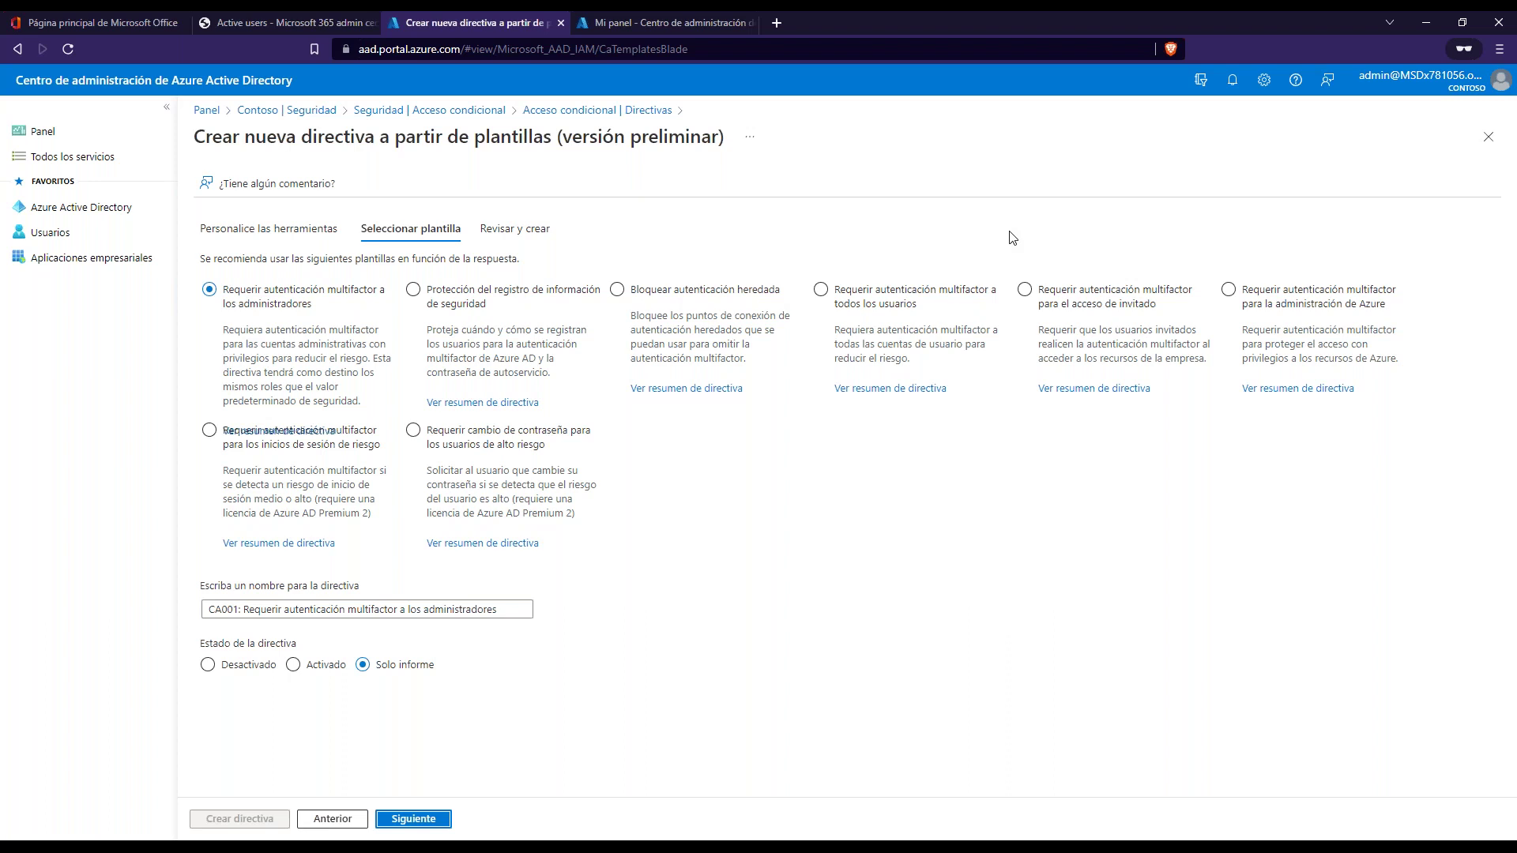
click(826, 326)
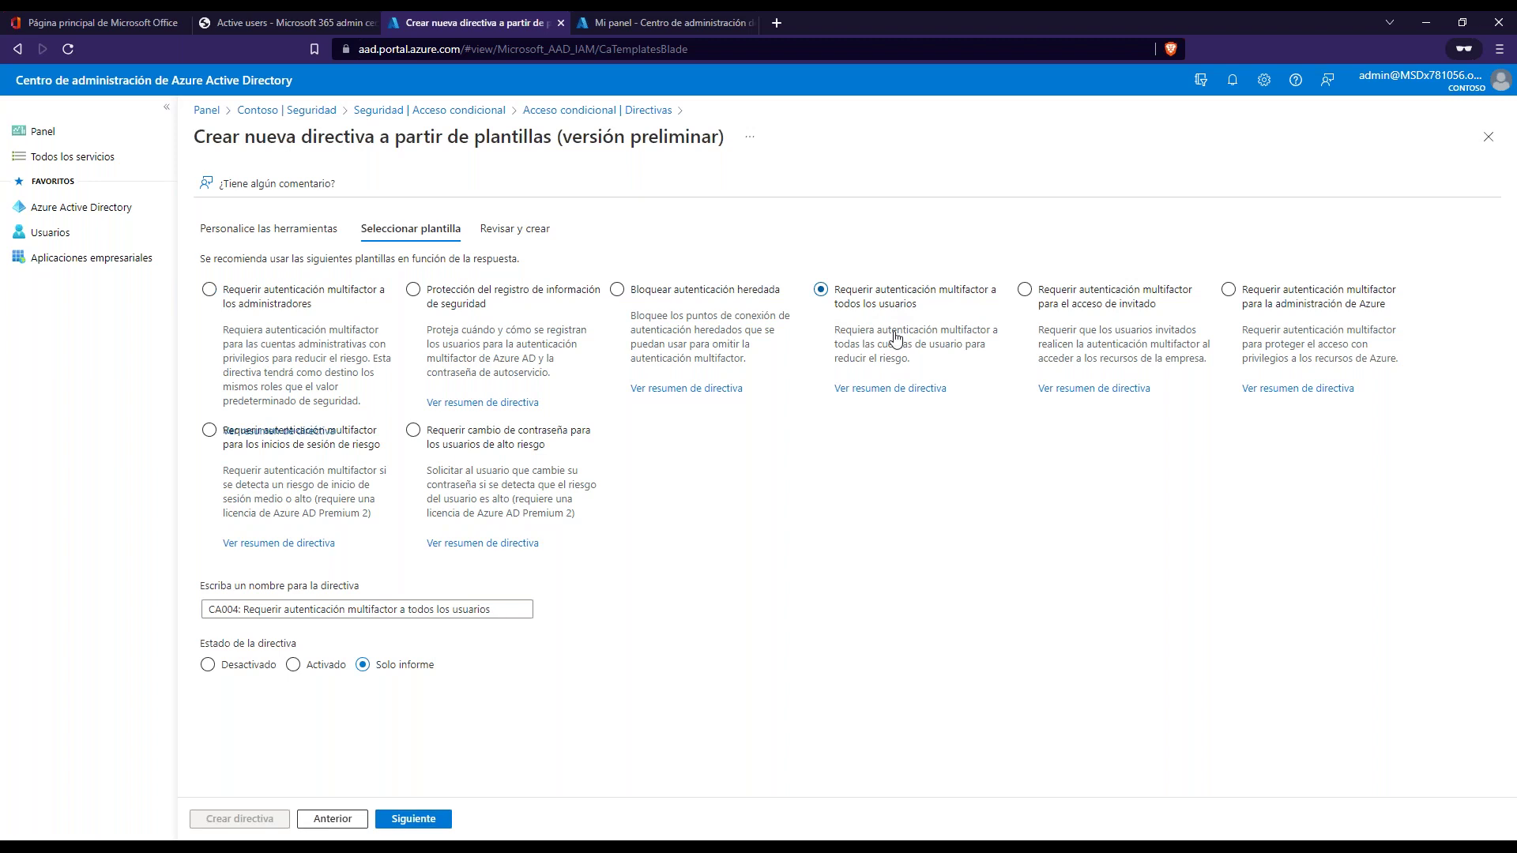
click(1122, 311)
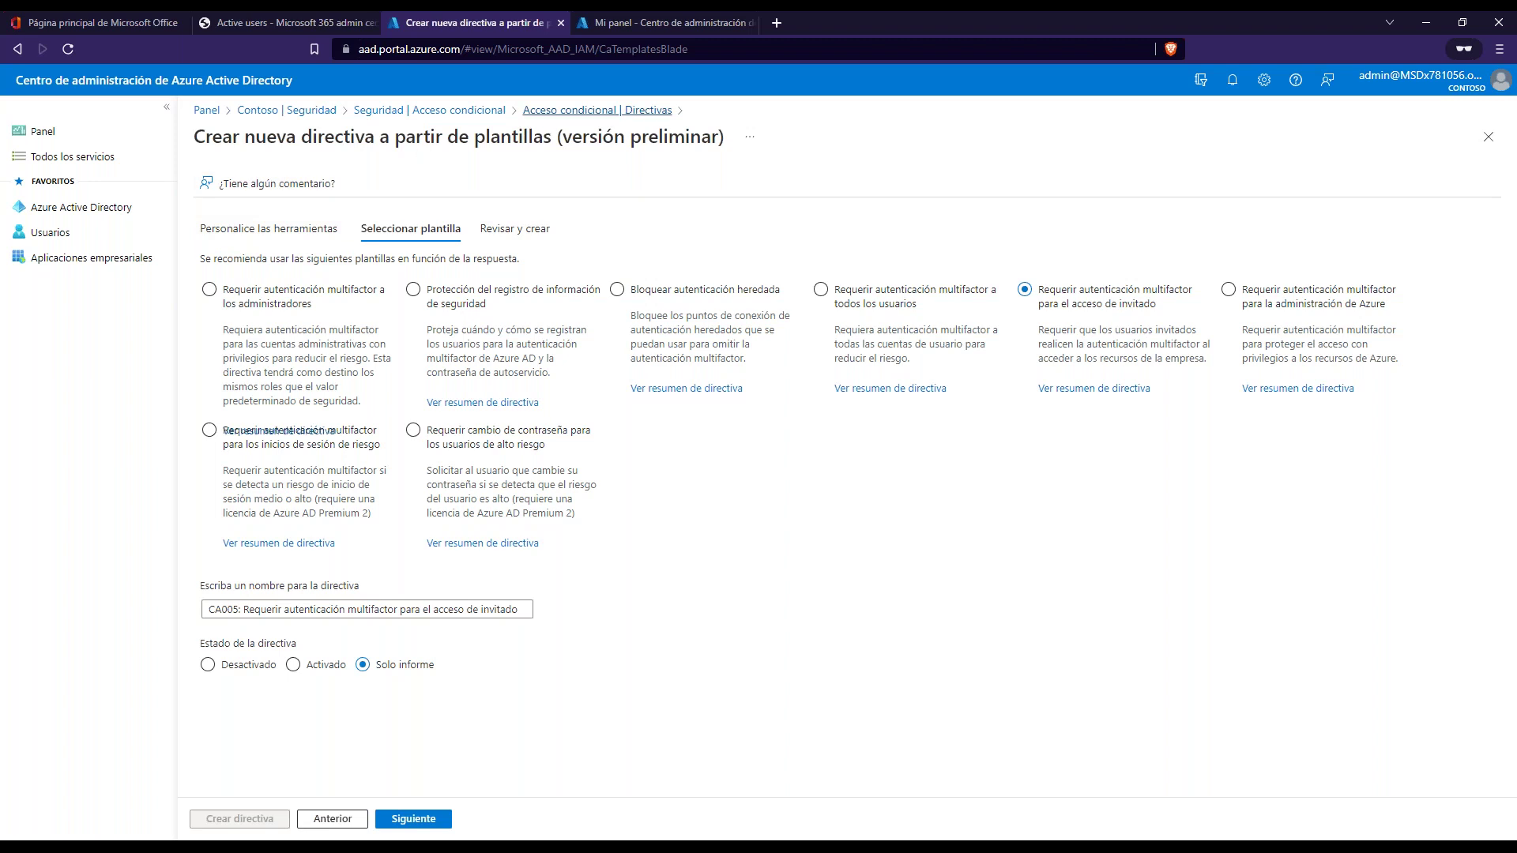
click(429, 110)
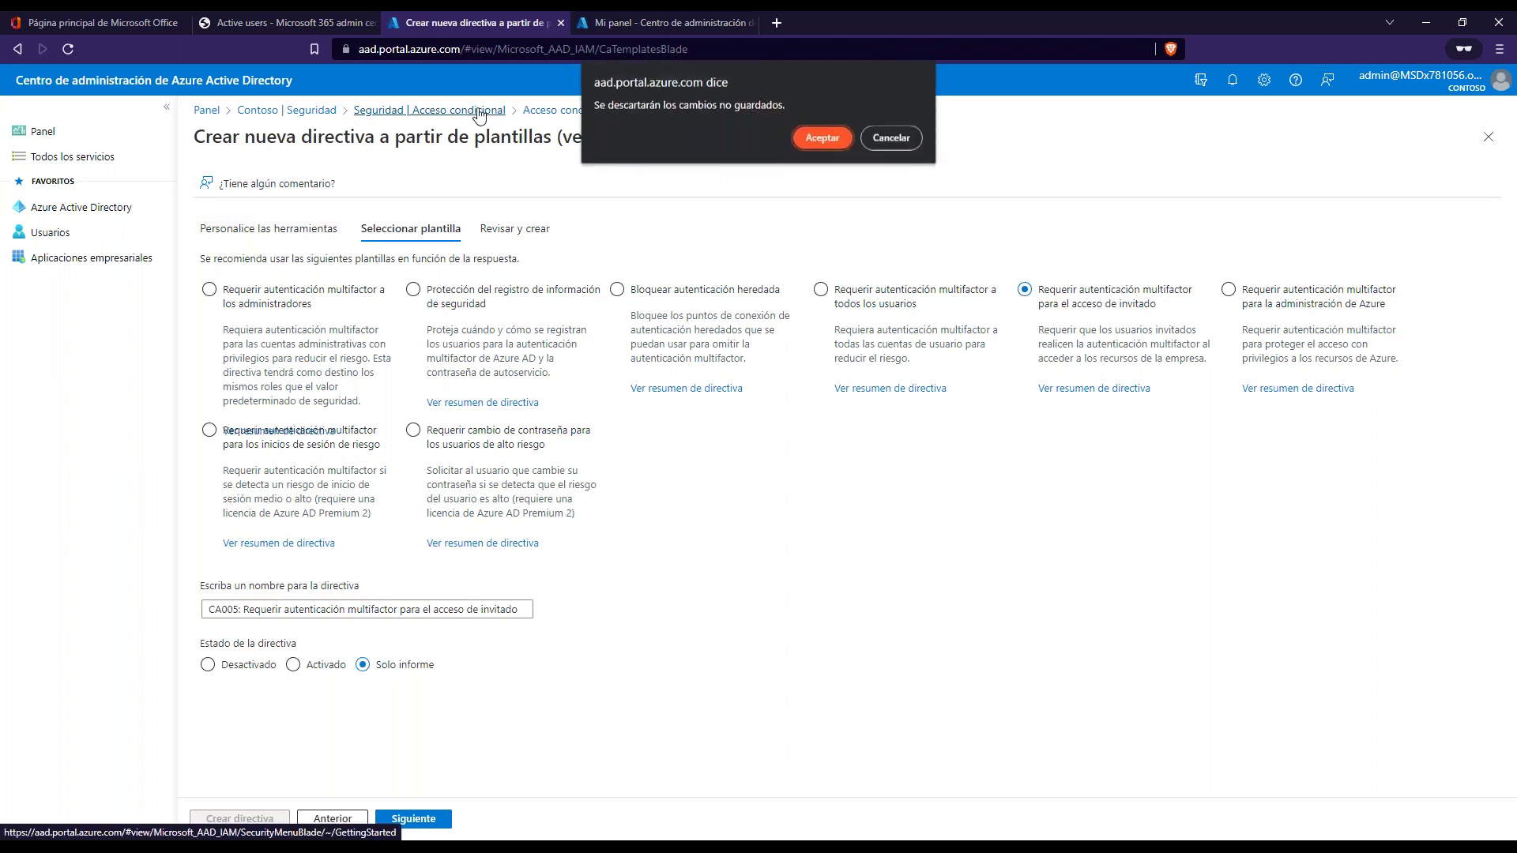
click(804, 135)
- Create a blank conditional access policy named 'MFA para usuarios del grupo X' and open its user assignments
click(285, 271)
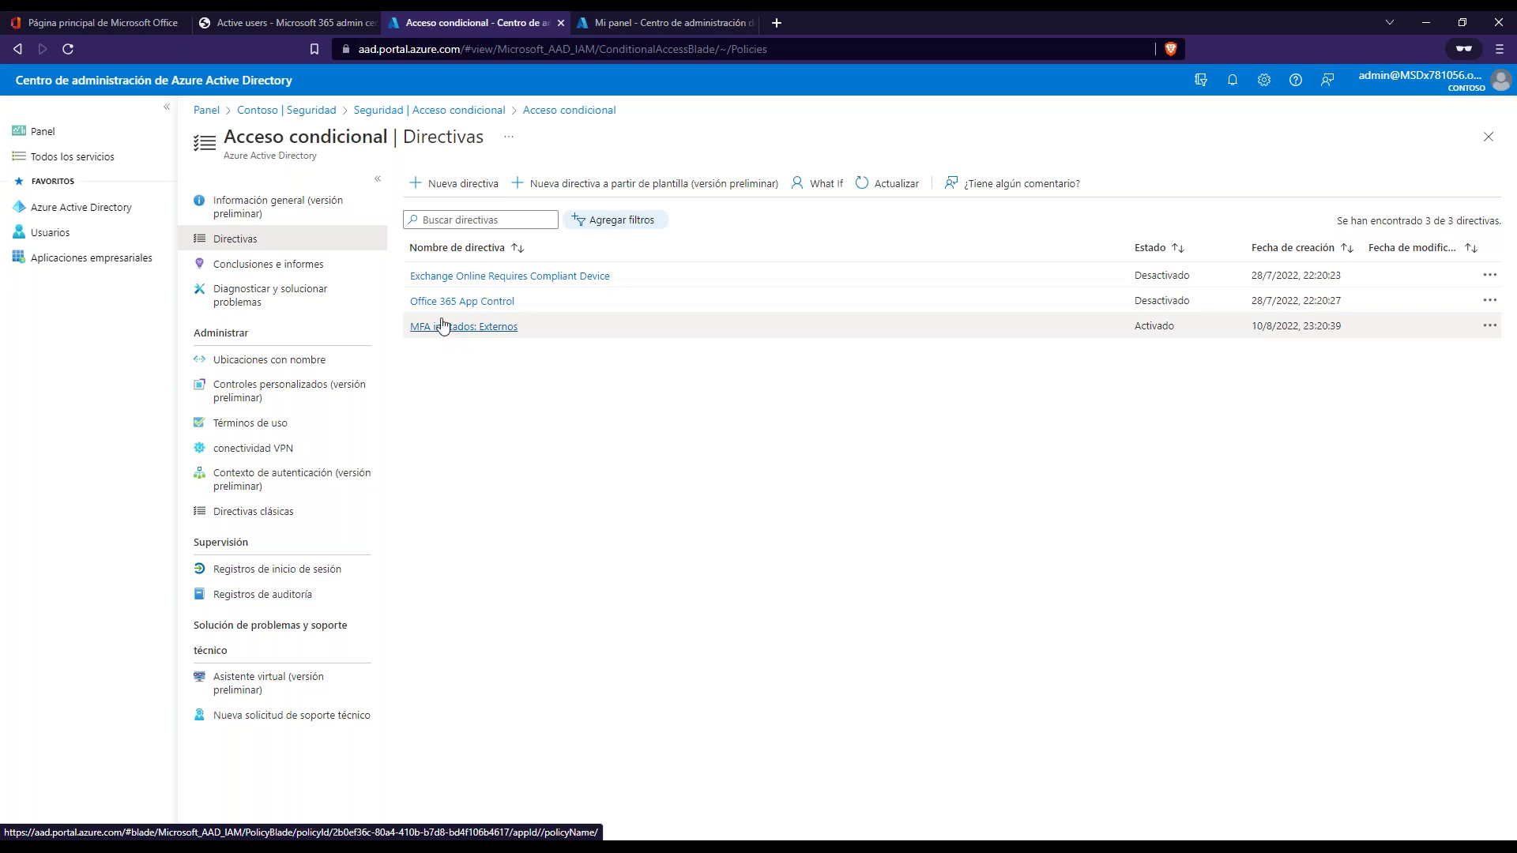
click(451, 188)
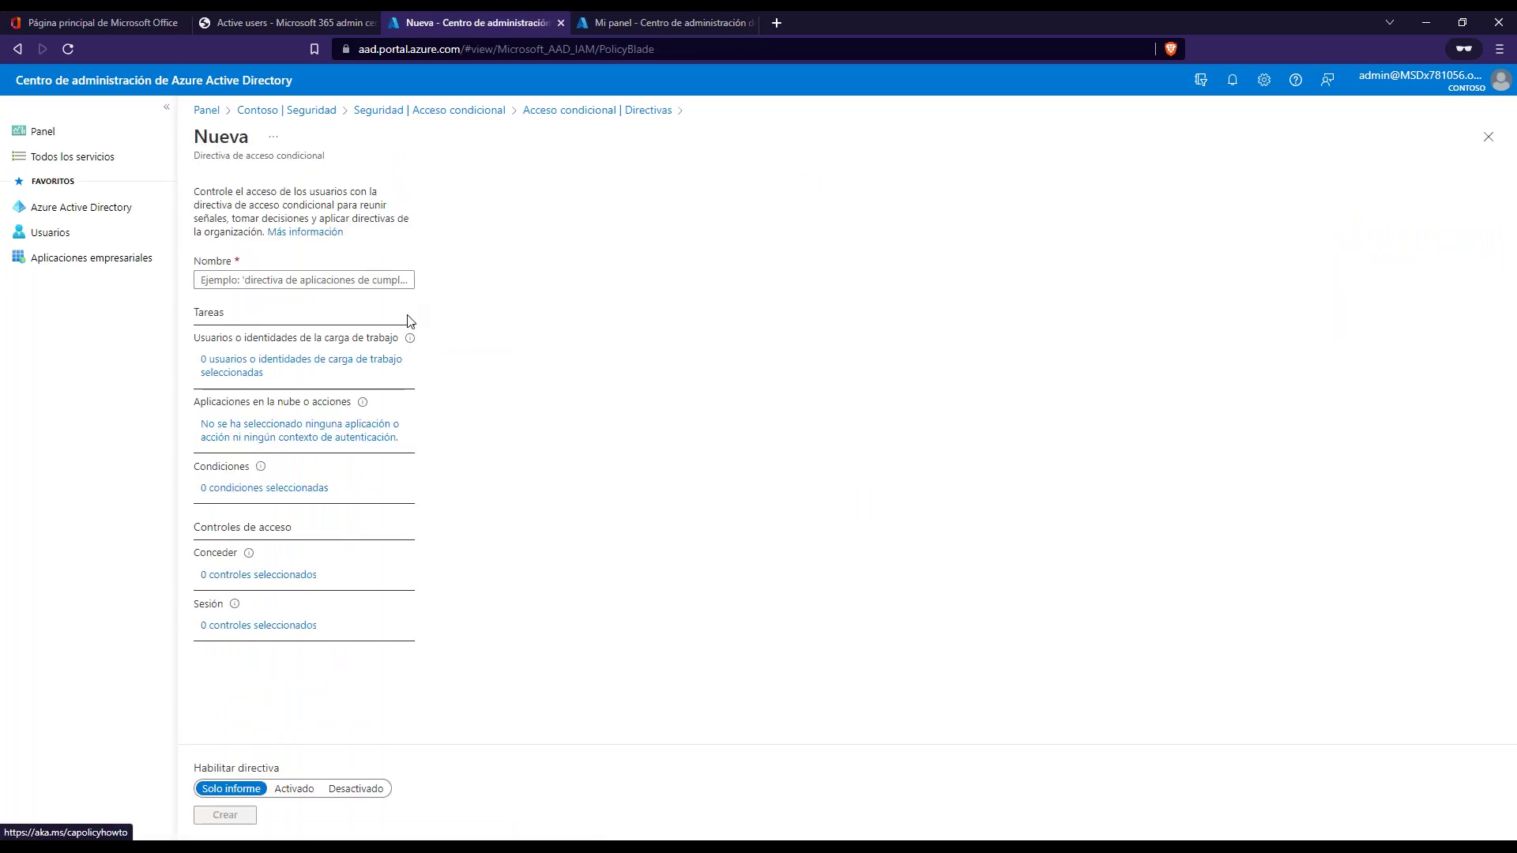
click(312, 282)
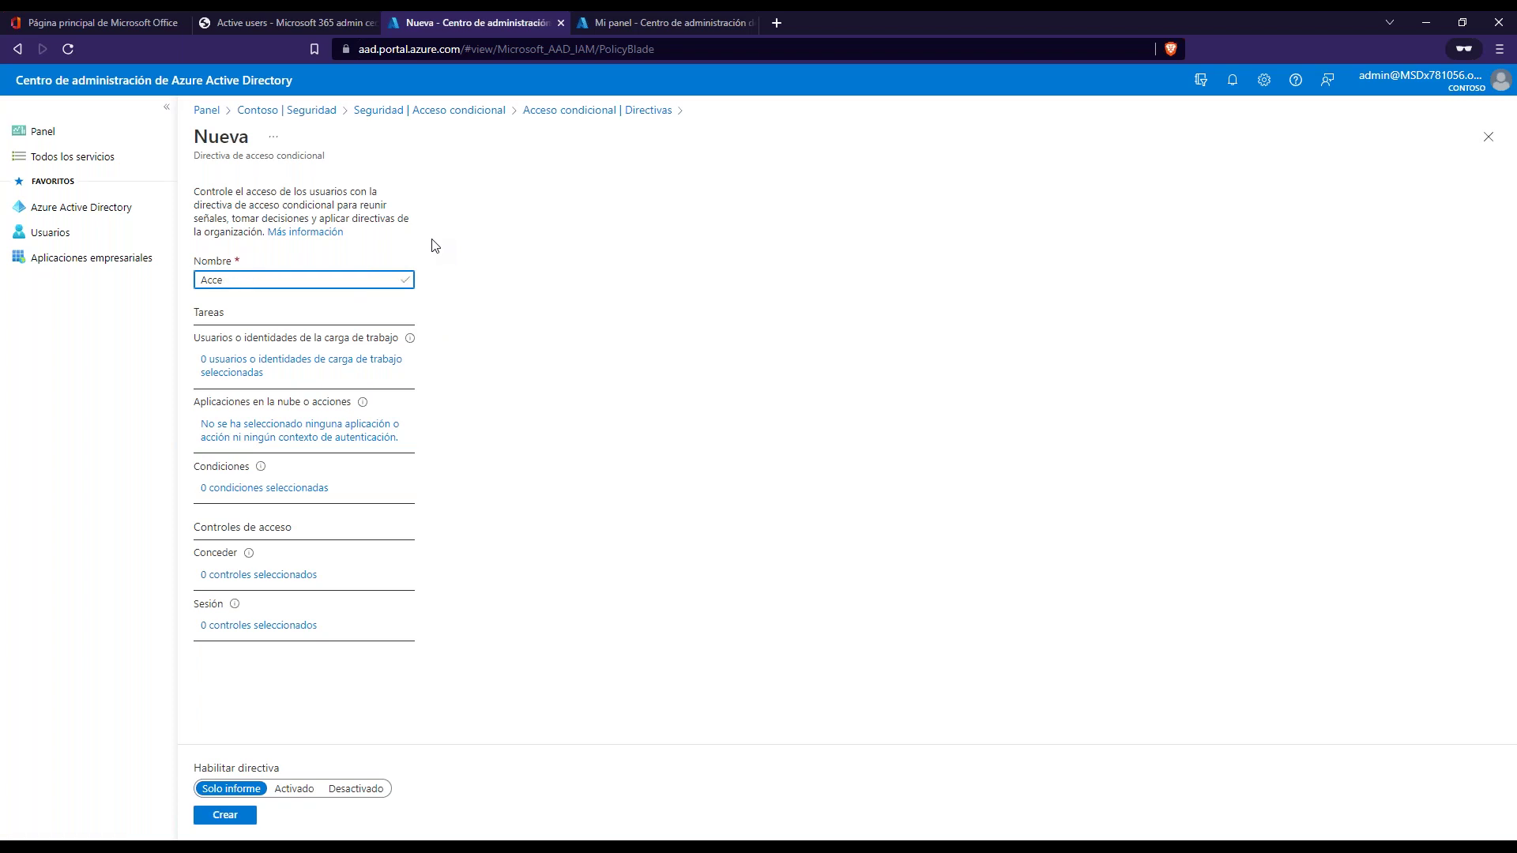
key(ctrl+a)
key(BackSpace)
text(M)
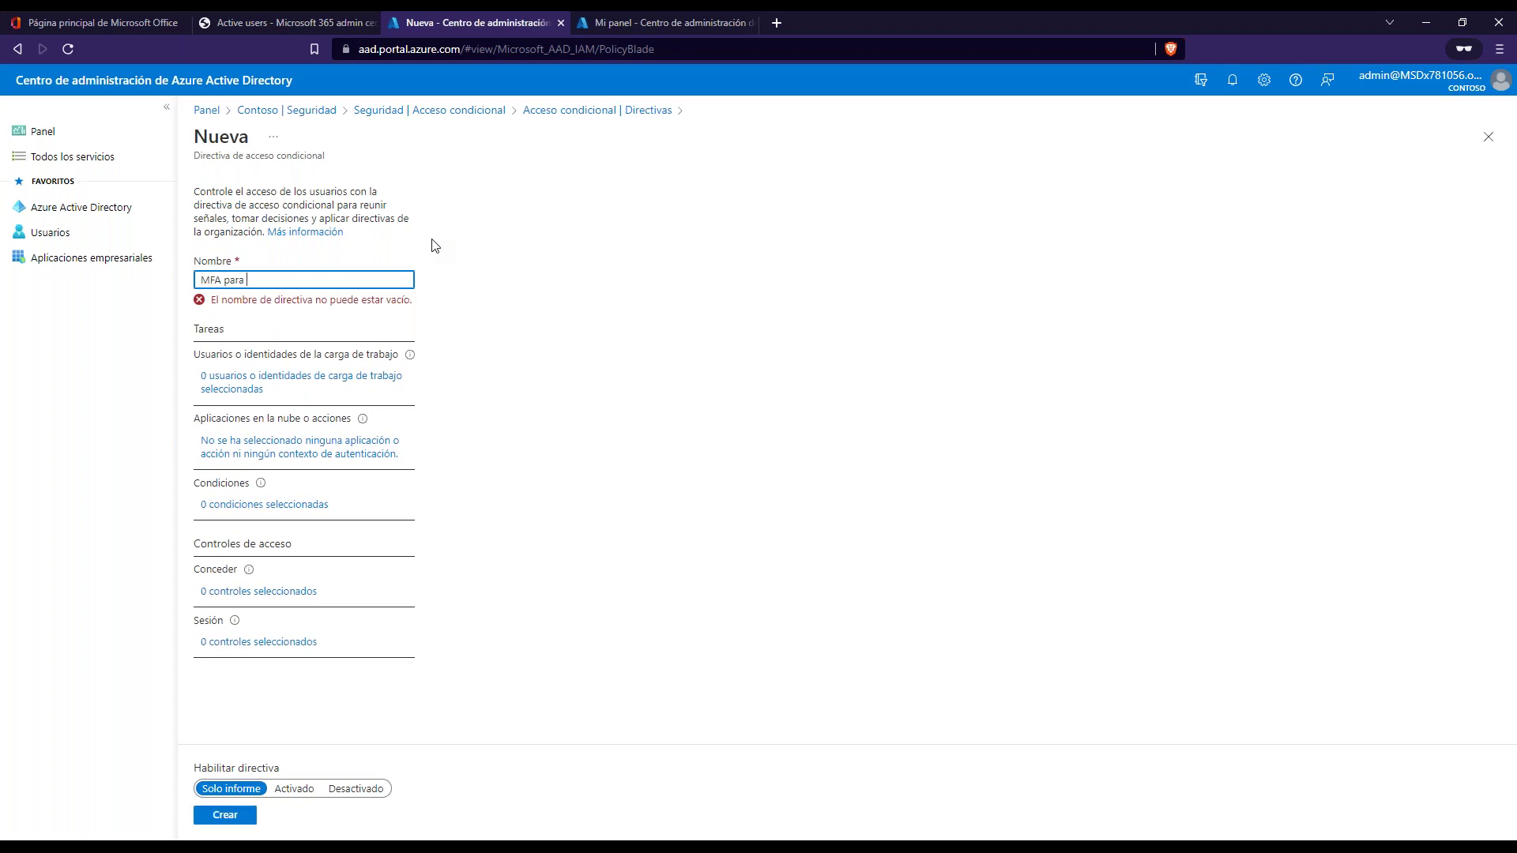
text(FA para usuarios del grupo X)
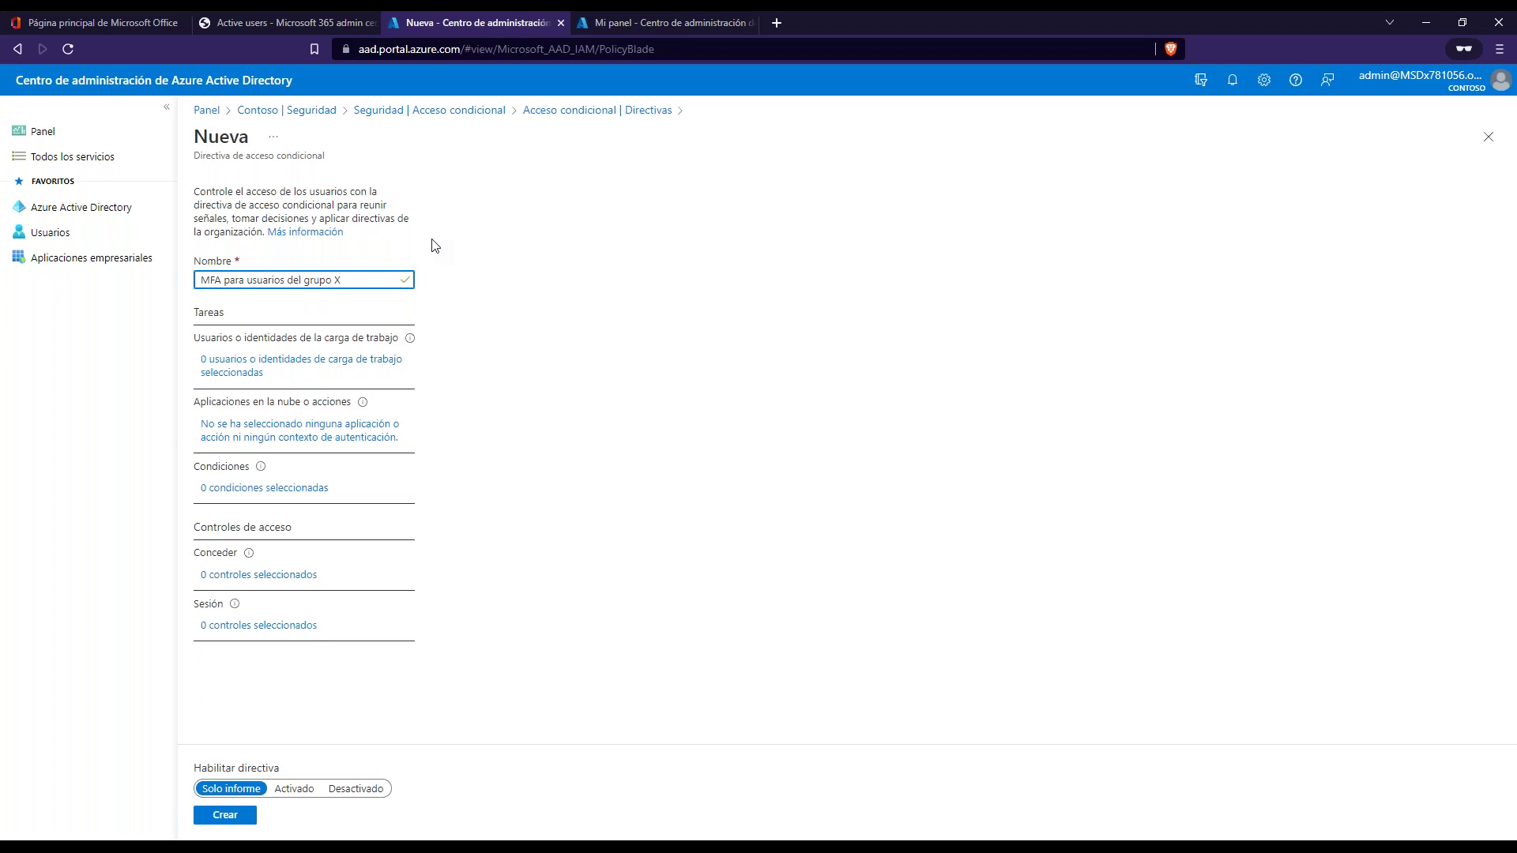
click(472, 273)
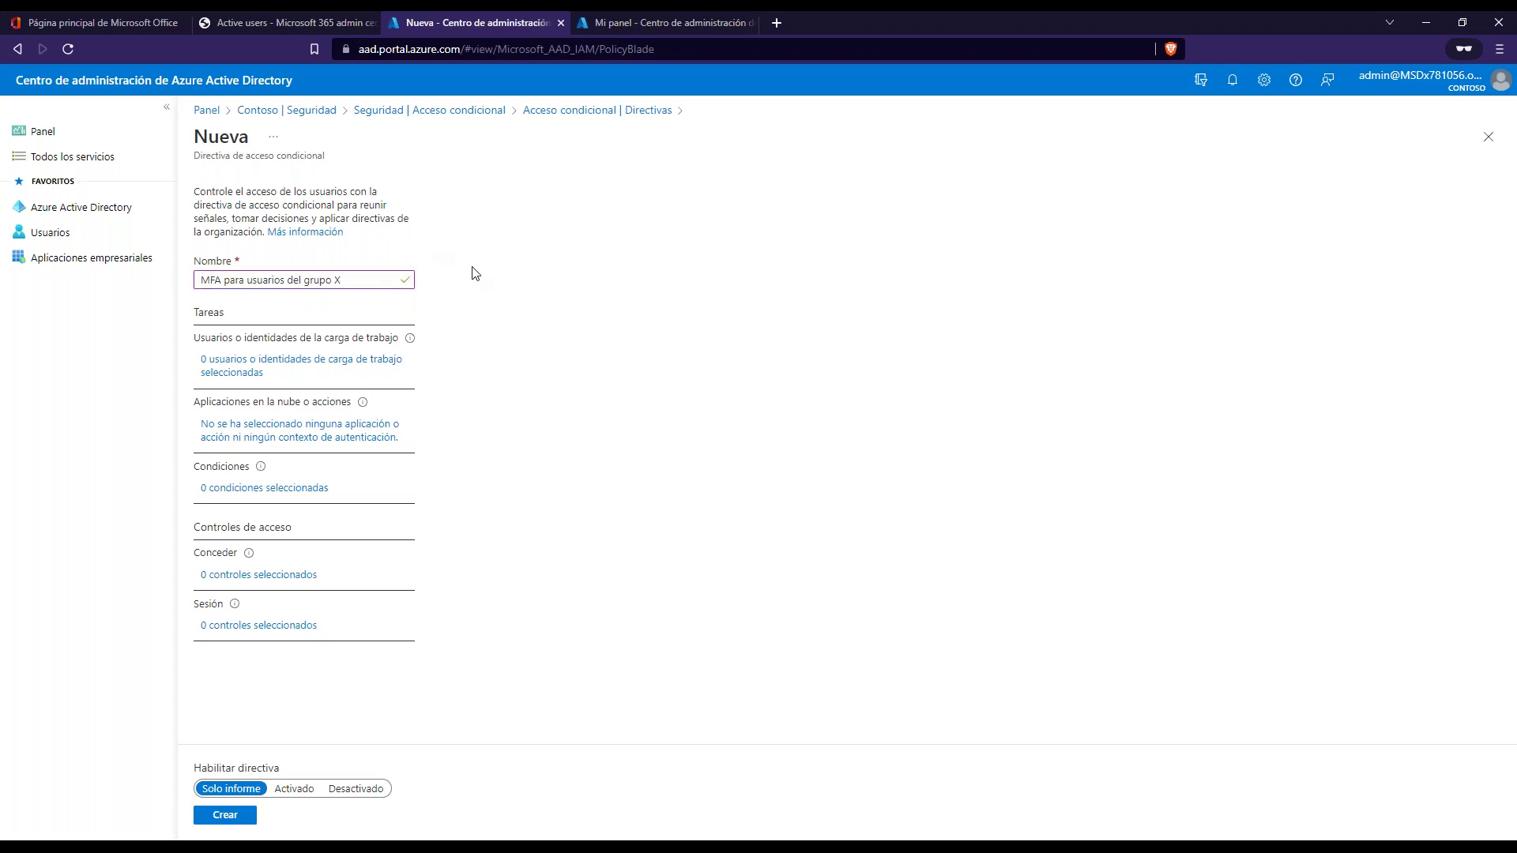
click(261, 372)
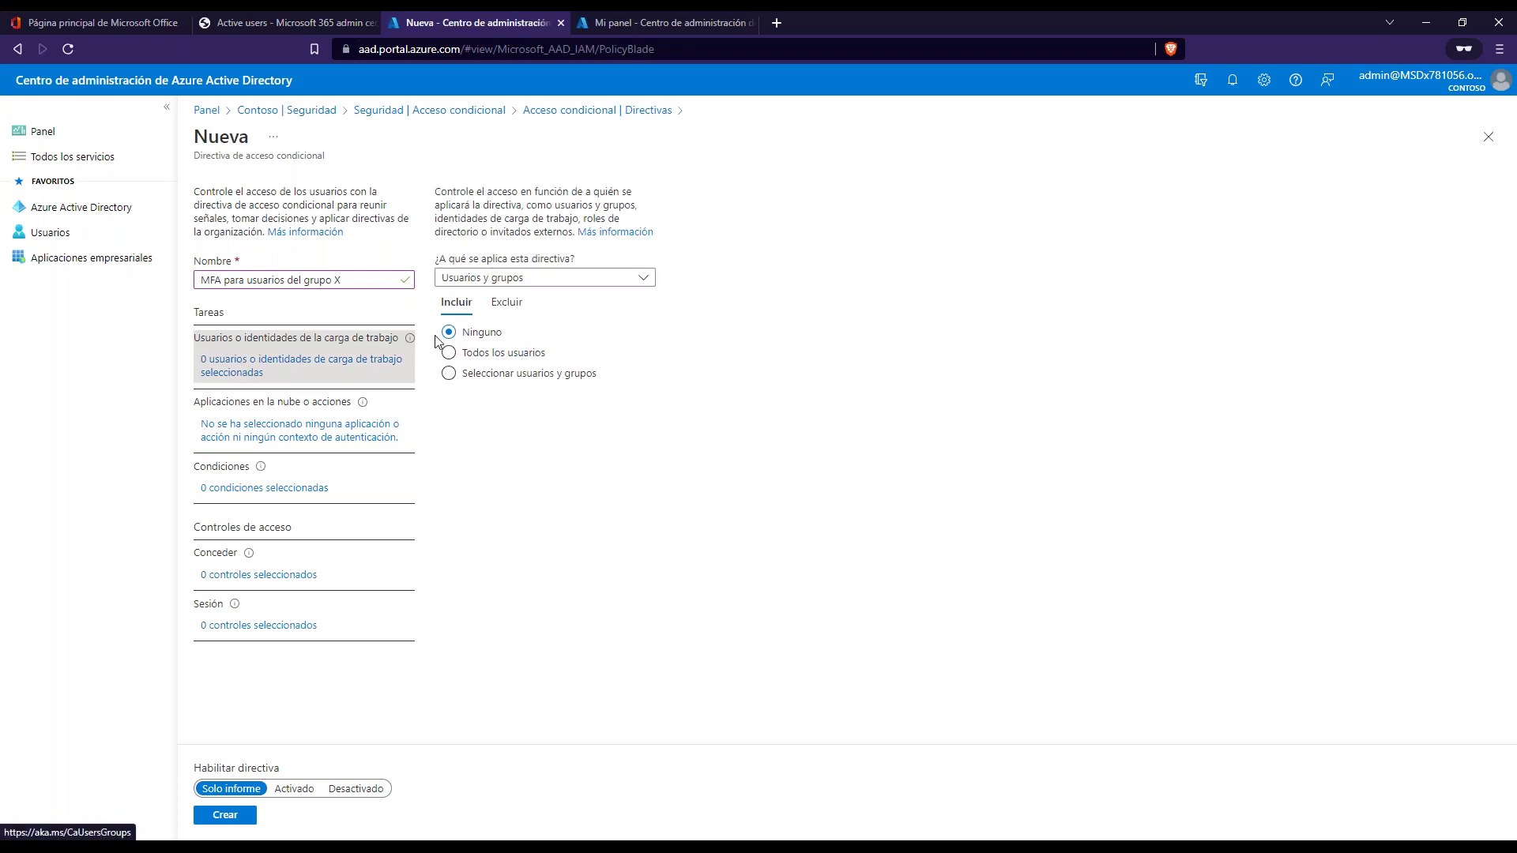
- Switch to 'Seleccionar usuarios y grupos', trying the user picker but leaving no individual users selected
click(448, 375)
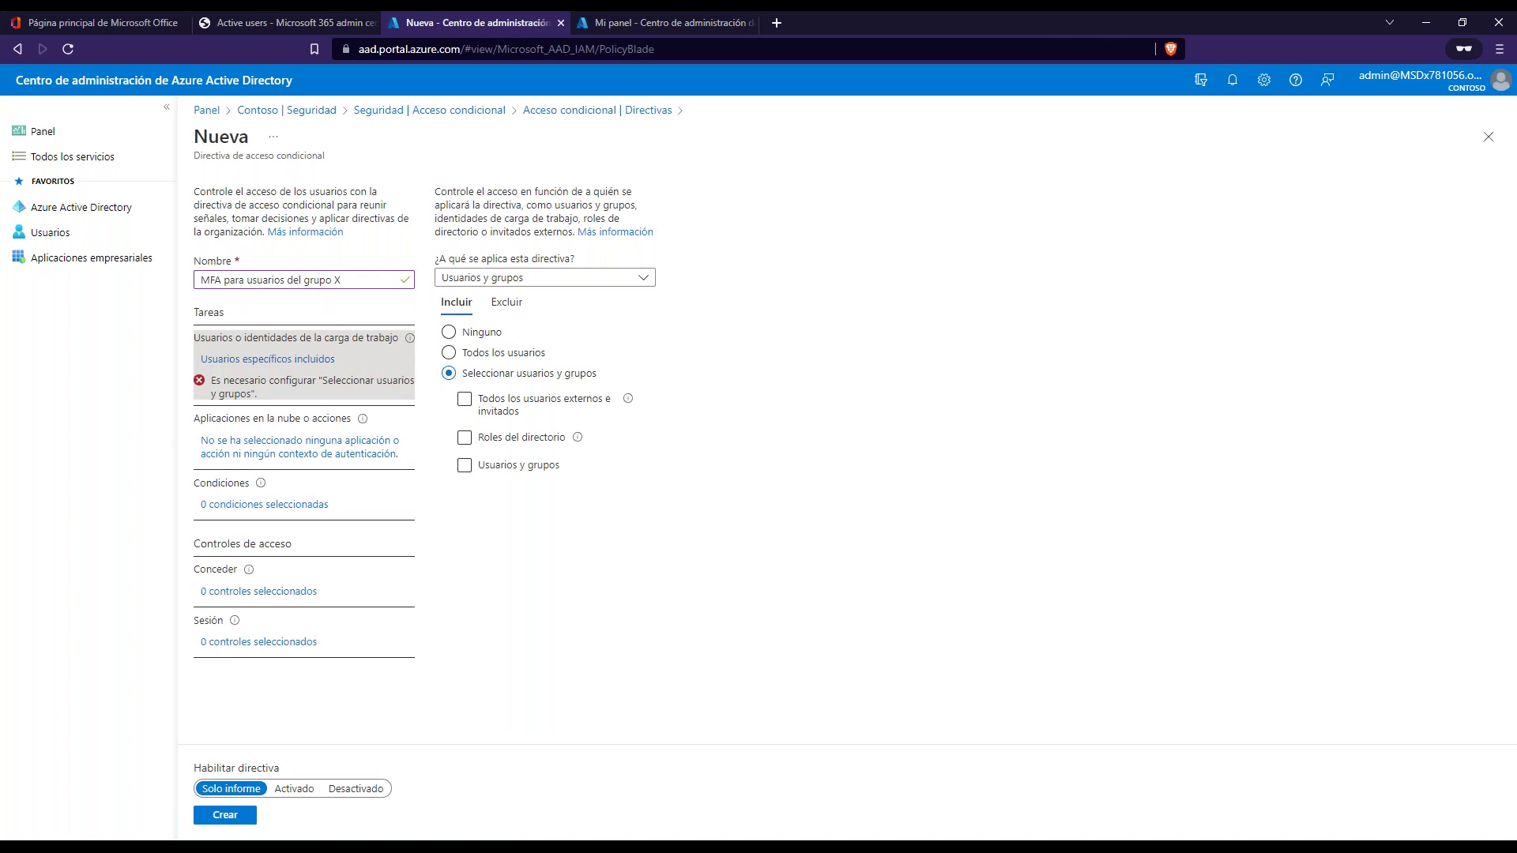
click(465, 466)
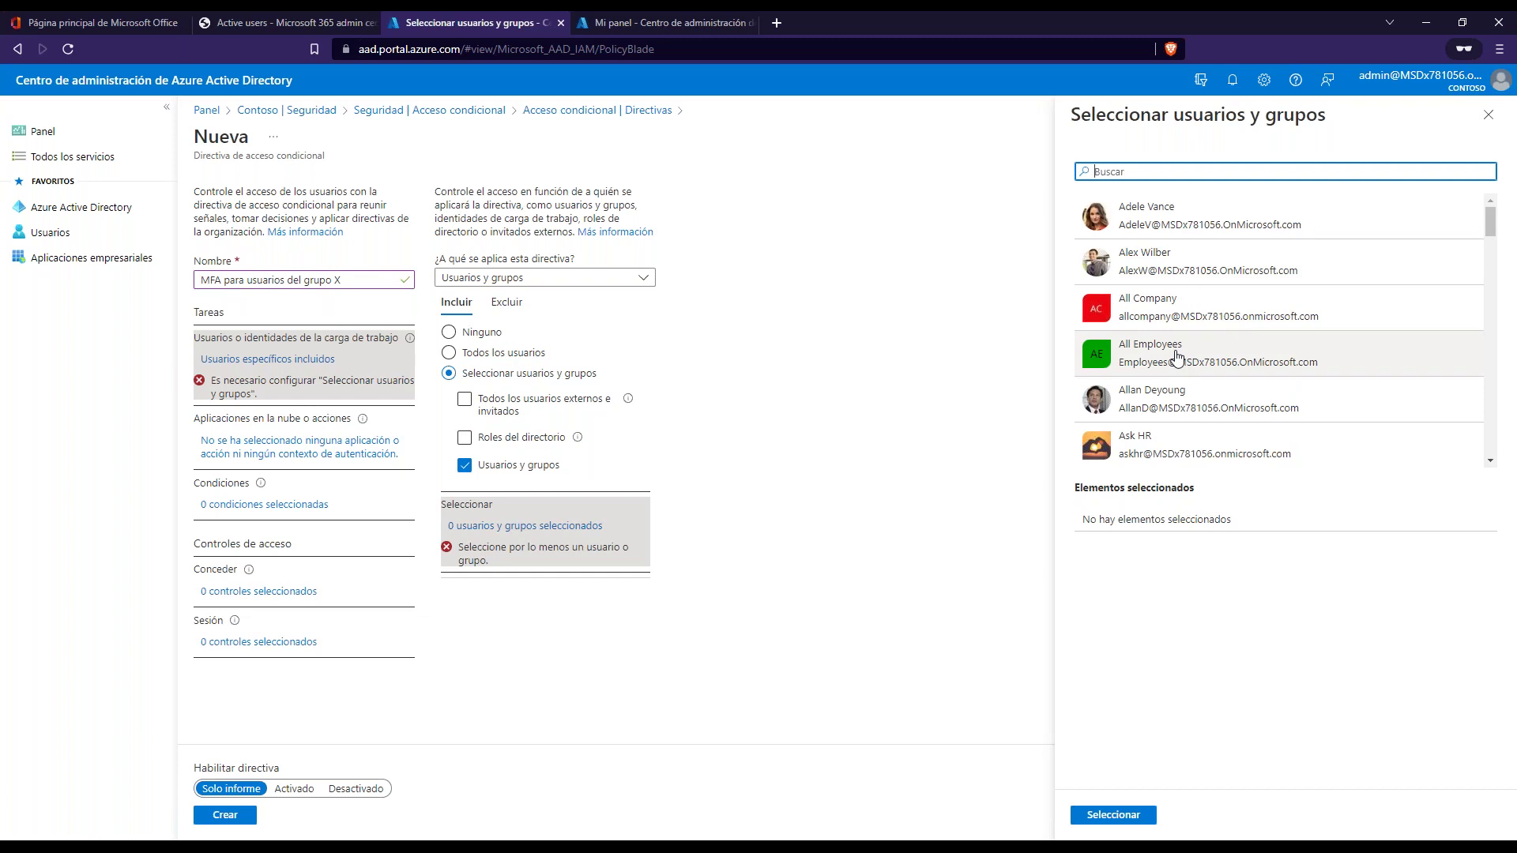
scroll(1280, 332, down, 3)
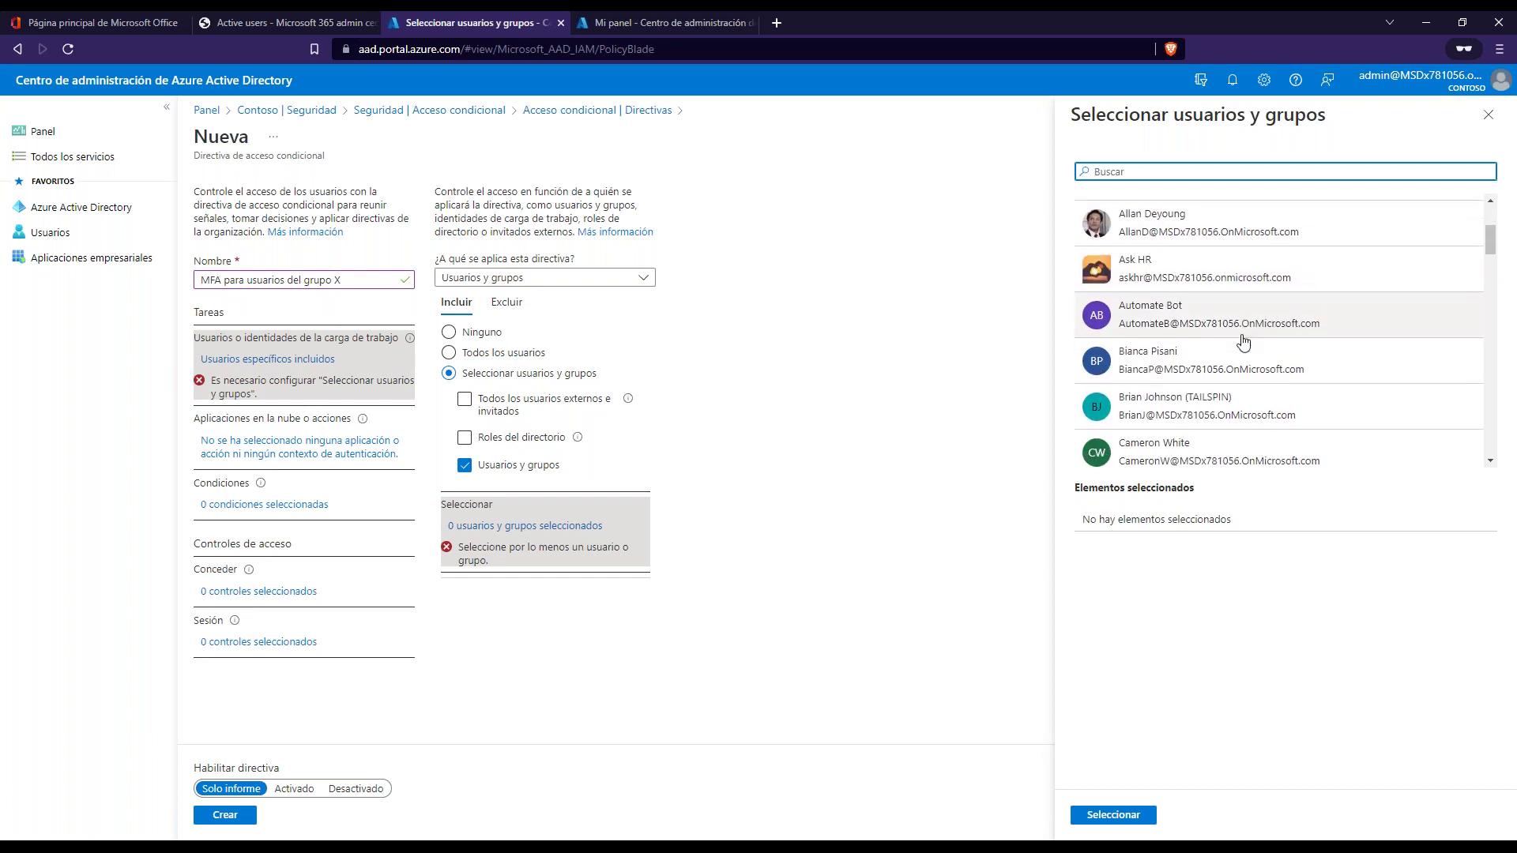
scroll(1243, 341, down, 2)
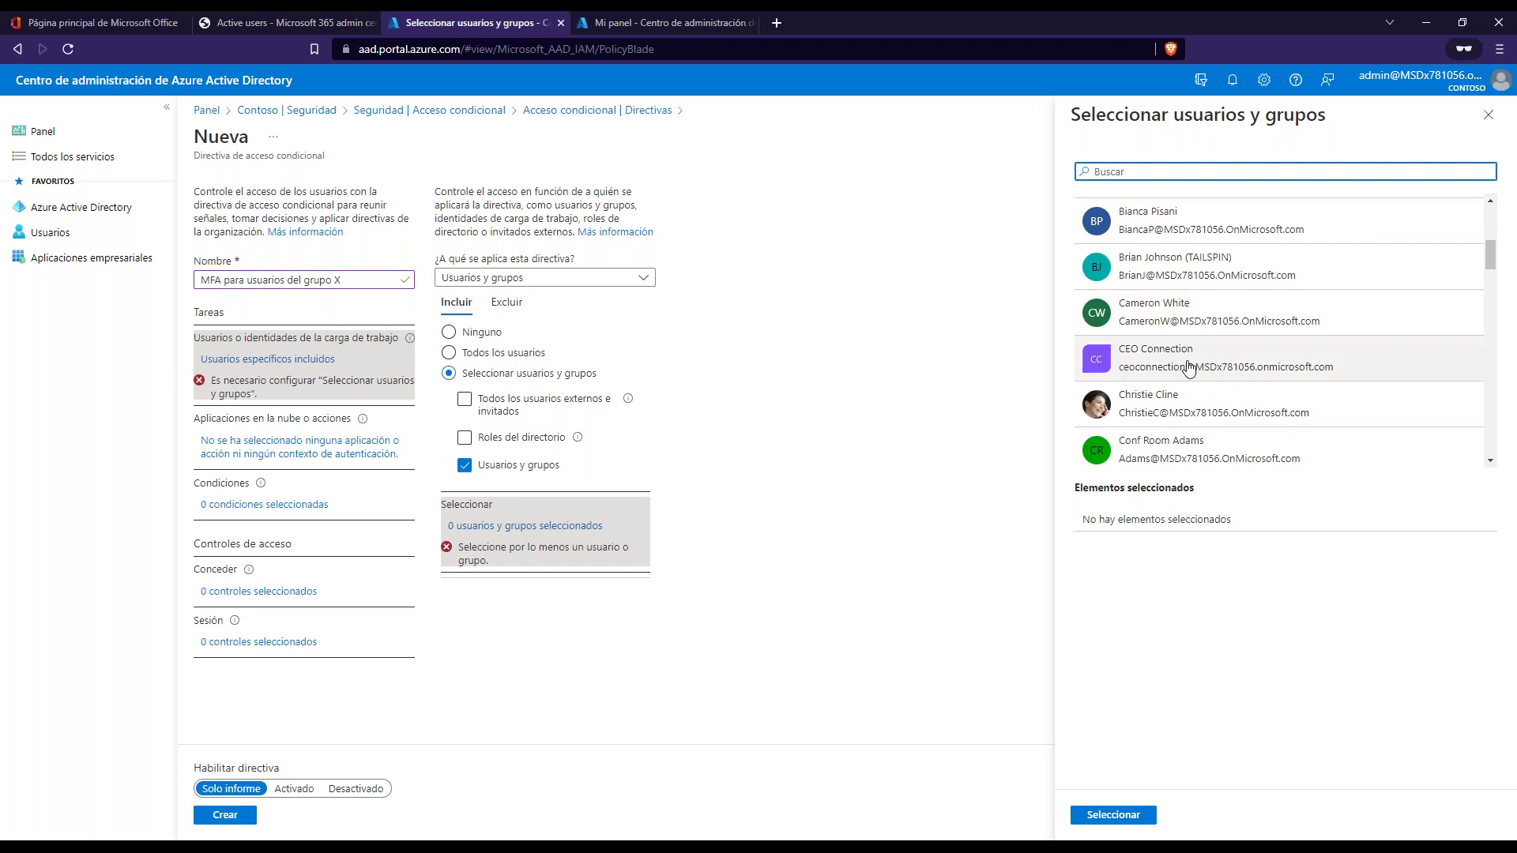
scroll(1186, 375, down, 3)
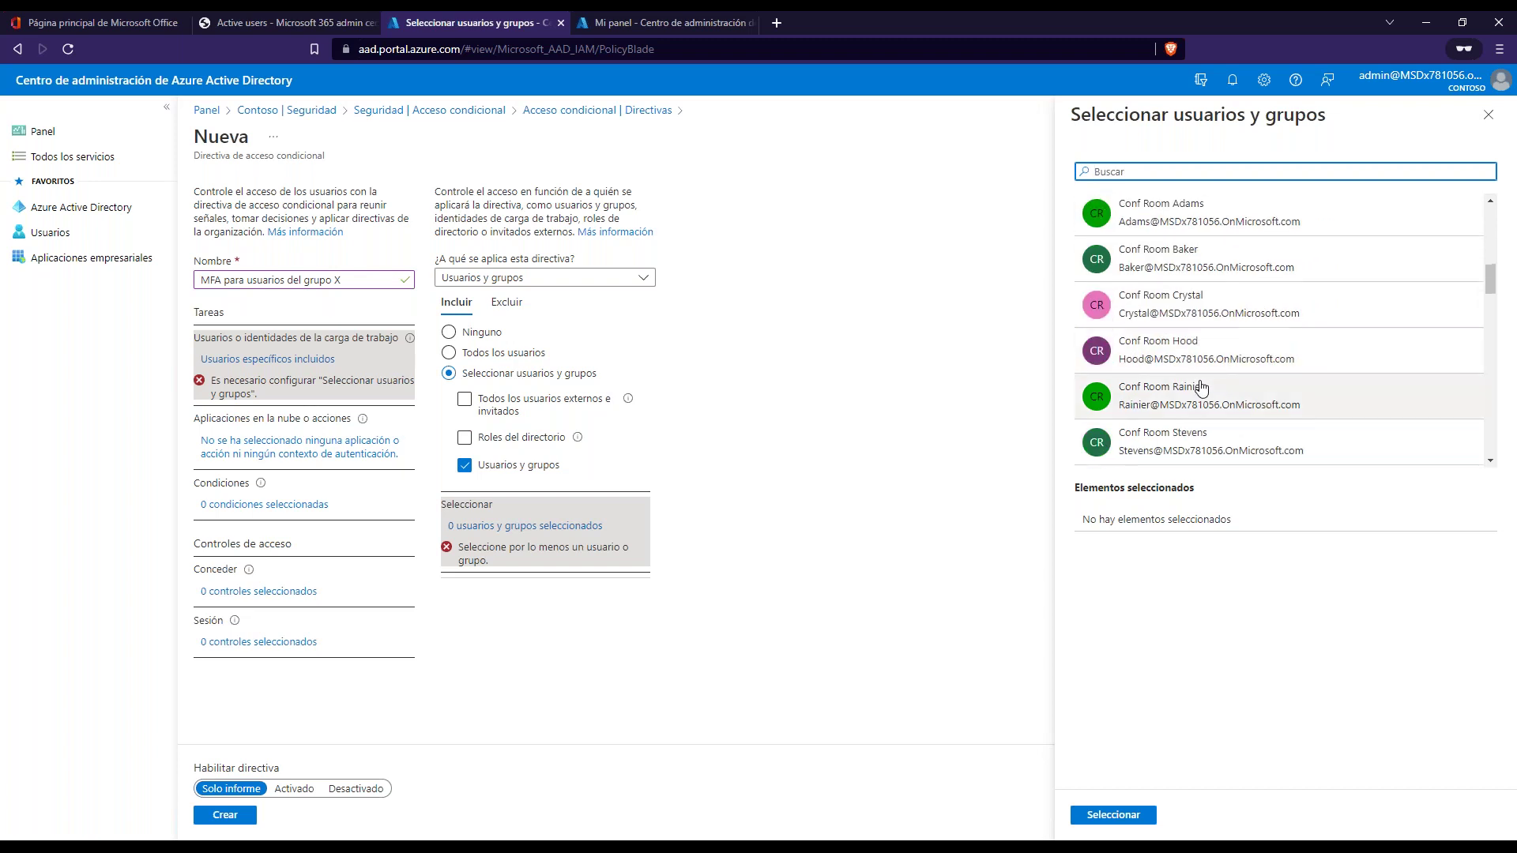
scroll(1197, 379, up, 8)
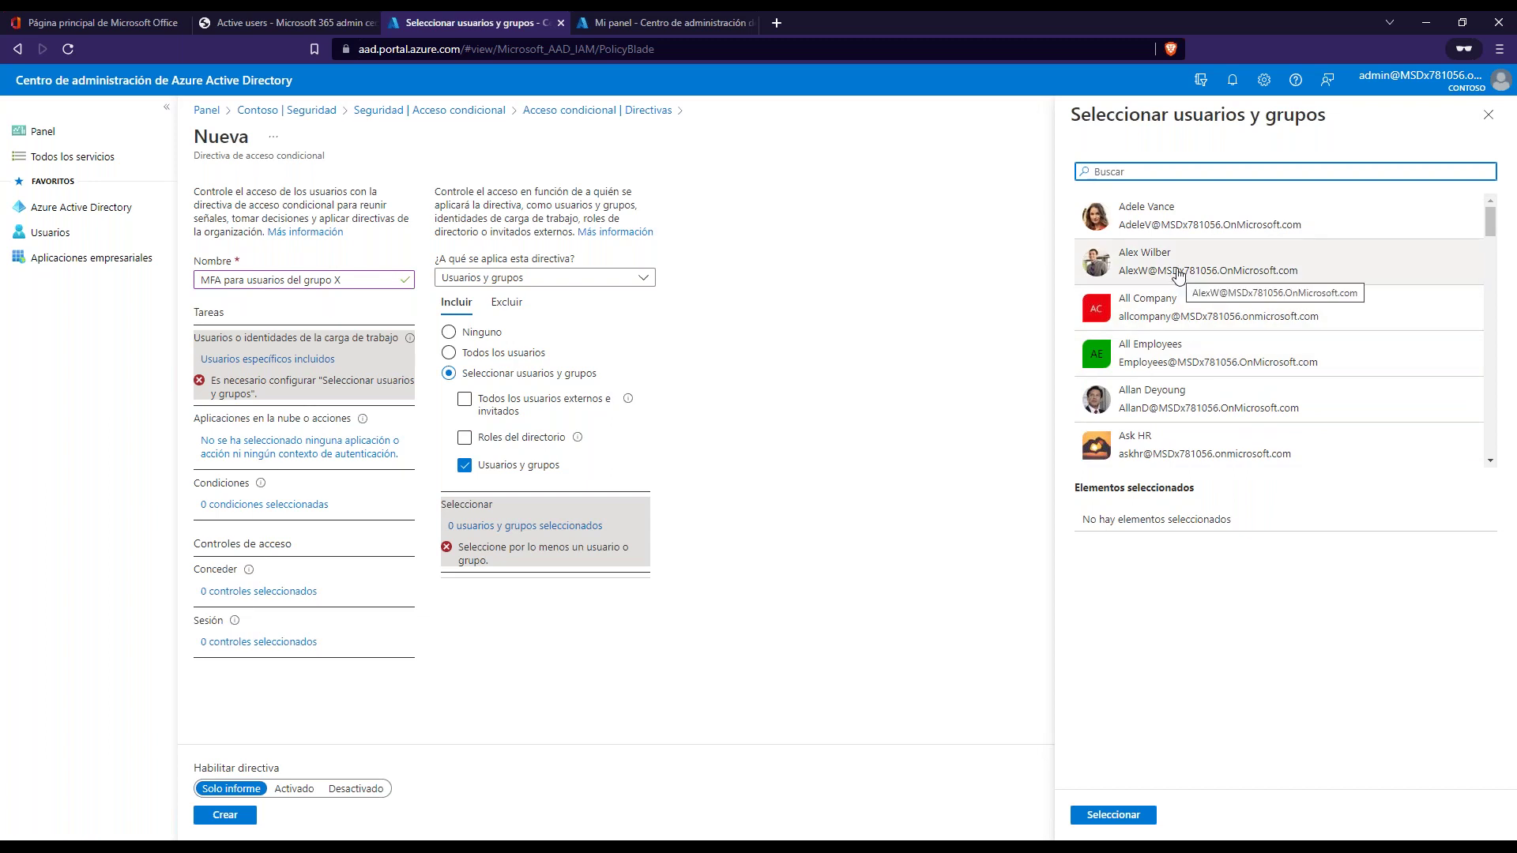
click(1166, 236)
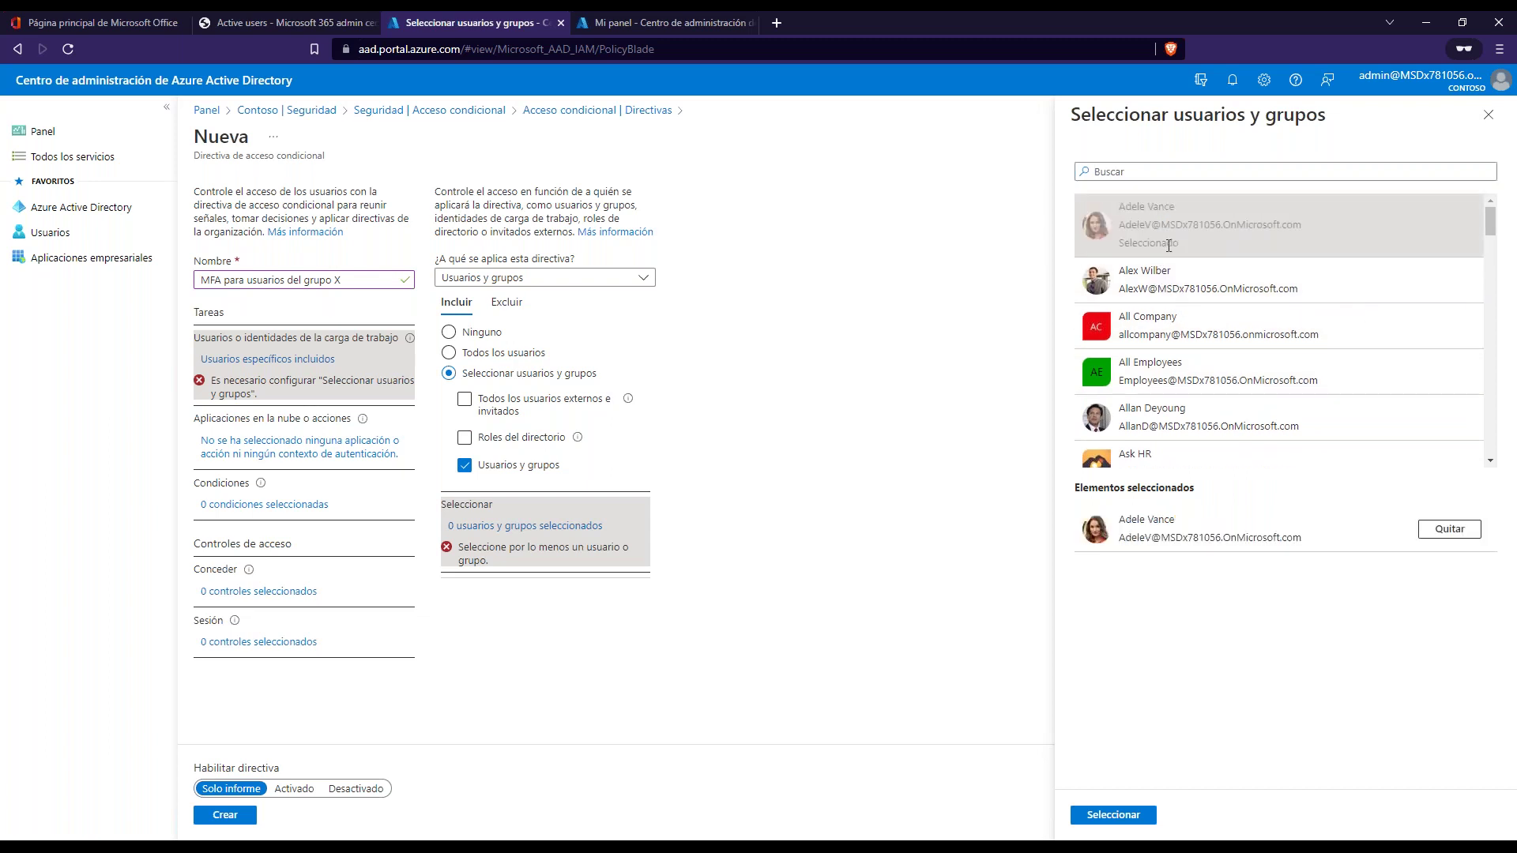
click(1175, 288)
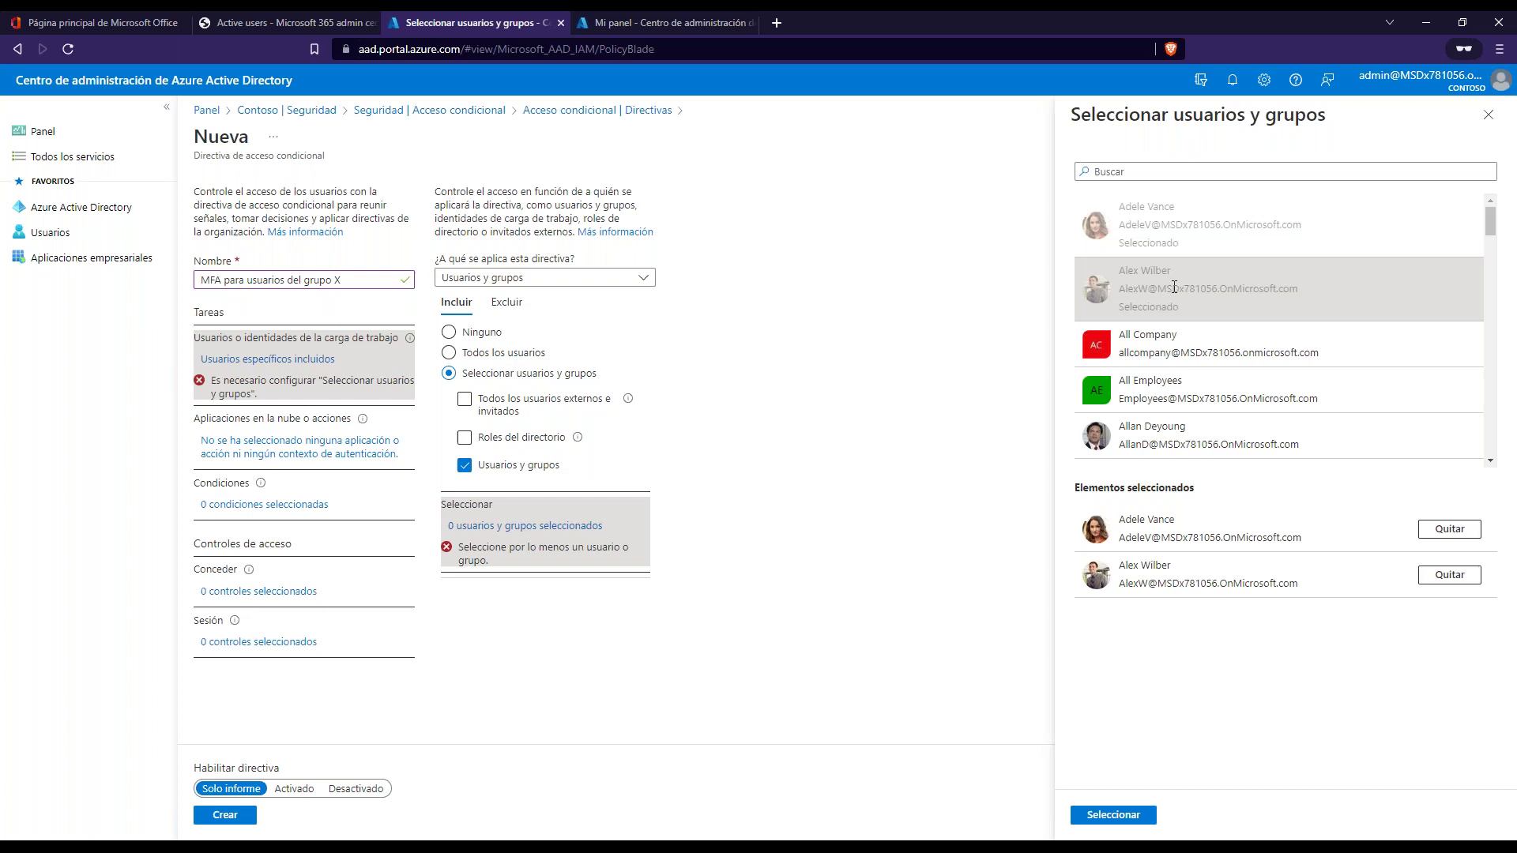
click(1449, 528)
click(1450, 529)
scroll(1180, 263, down, 5)
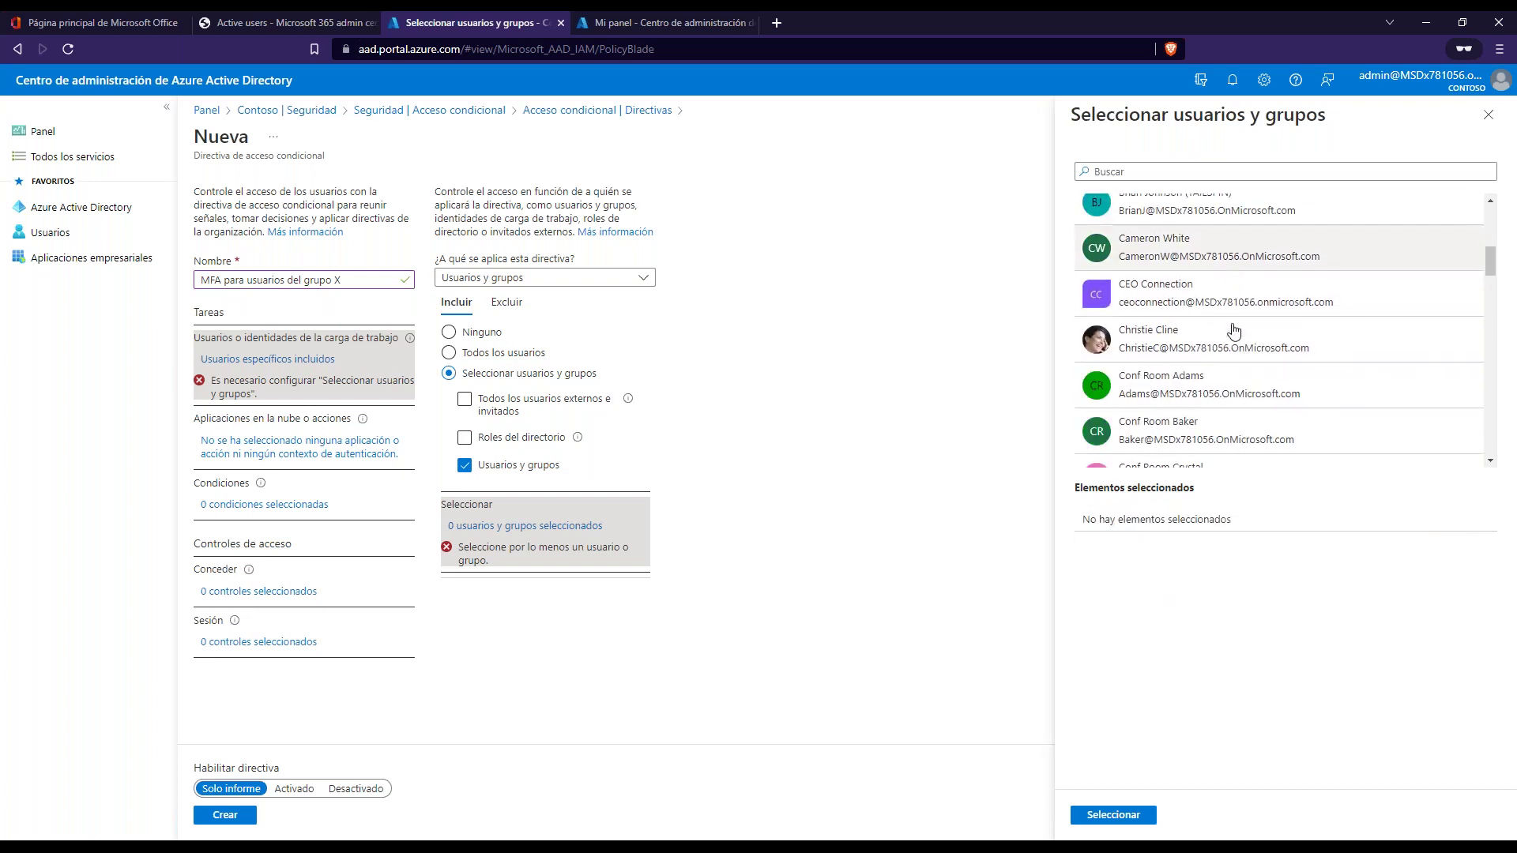
click(1489, 115)
- Try Roles del directorio, drop it, and include 'Todos los usuarios externos e invitados'
click(465, 466)
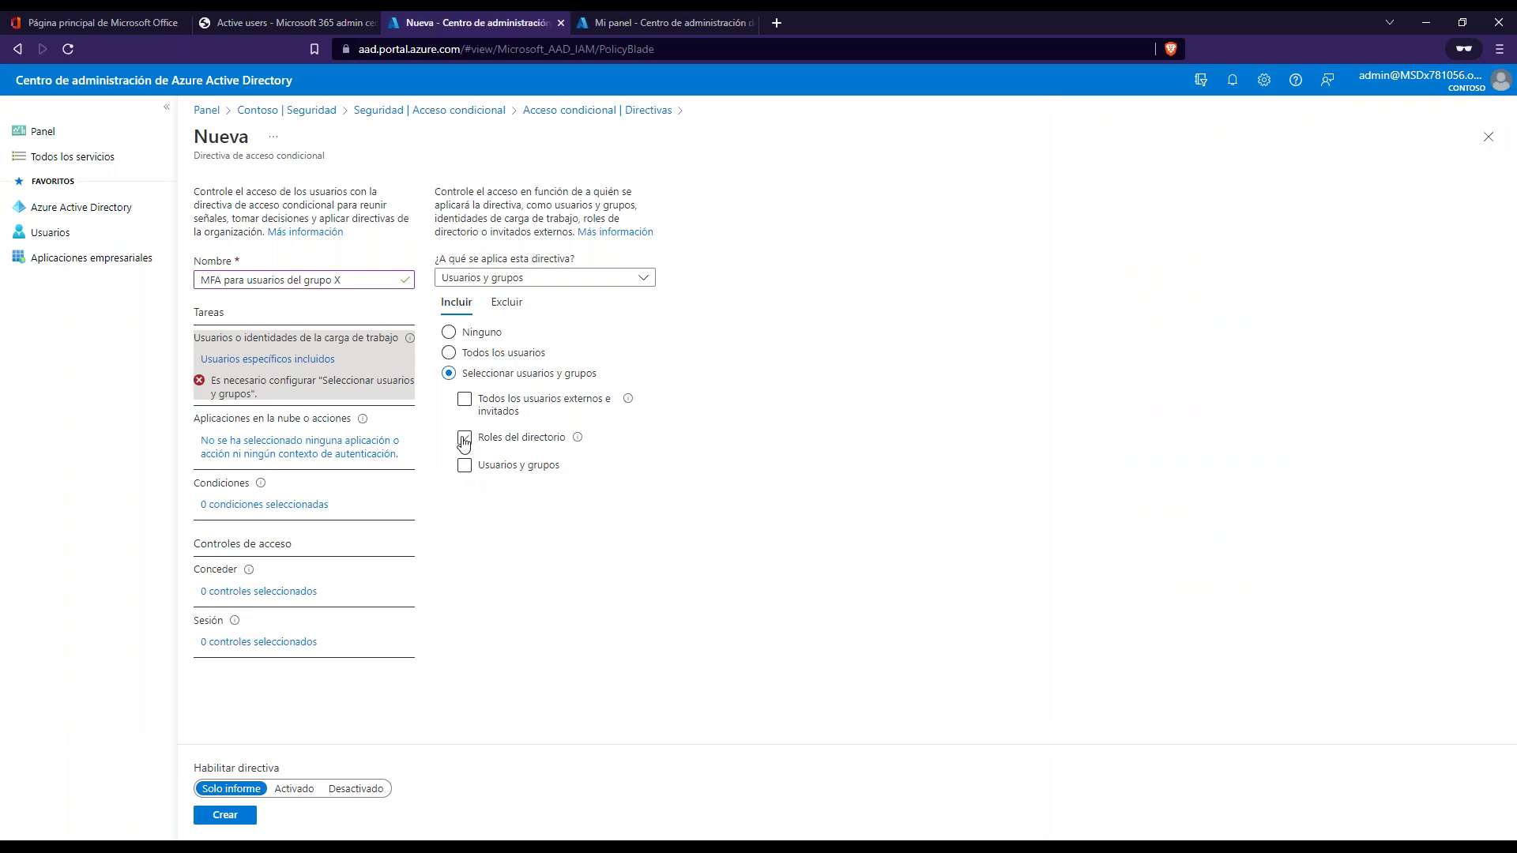
click(465, 438)
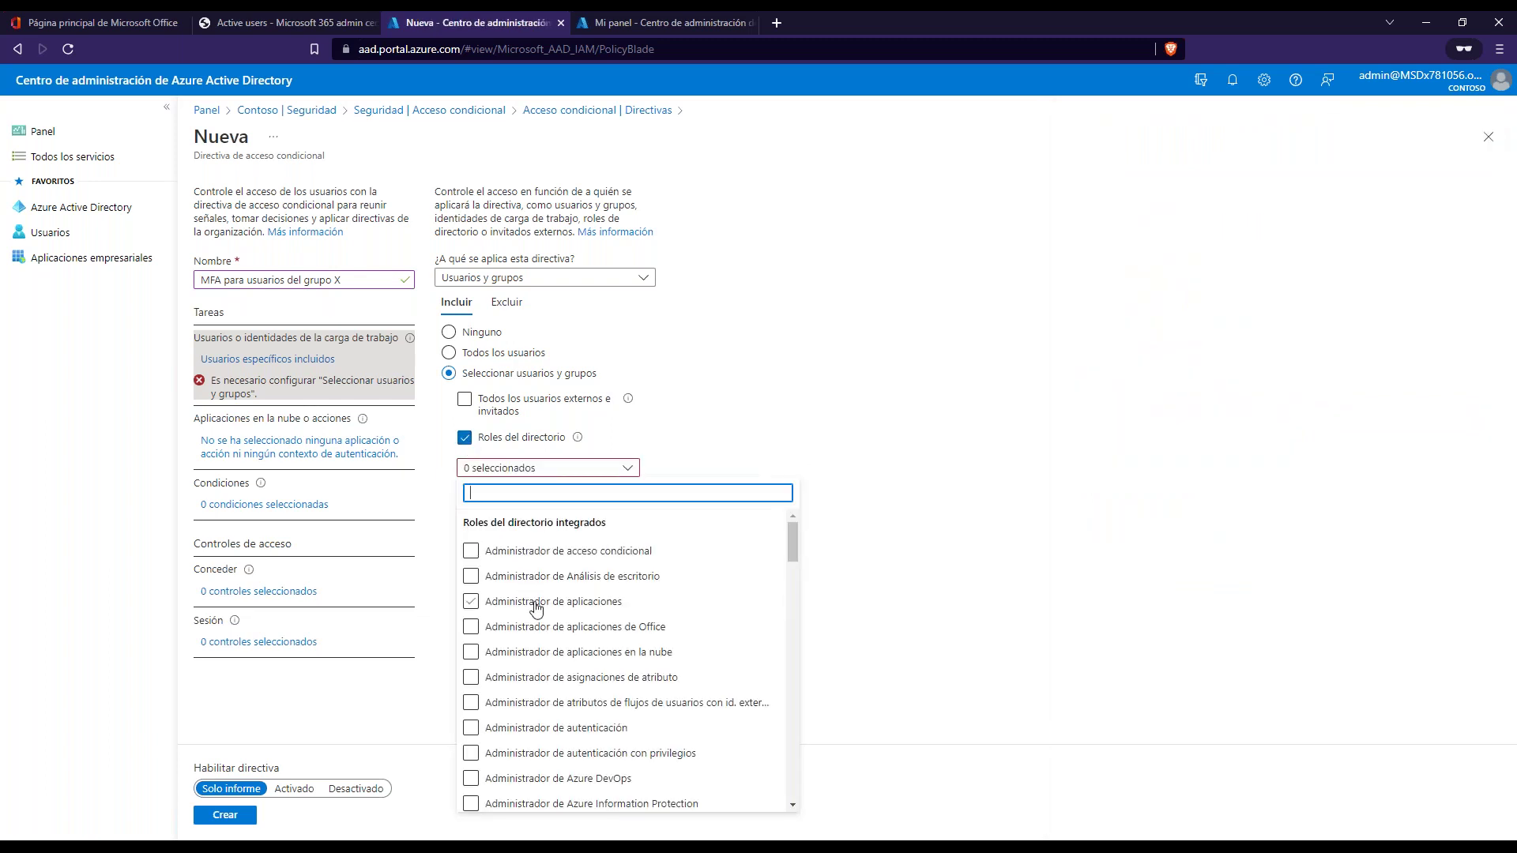
scroll(542, 611, down, 2)
scroll(542, 611, down, 1)
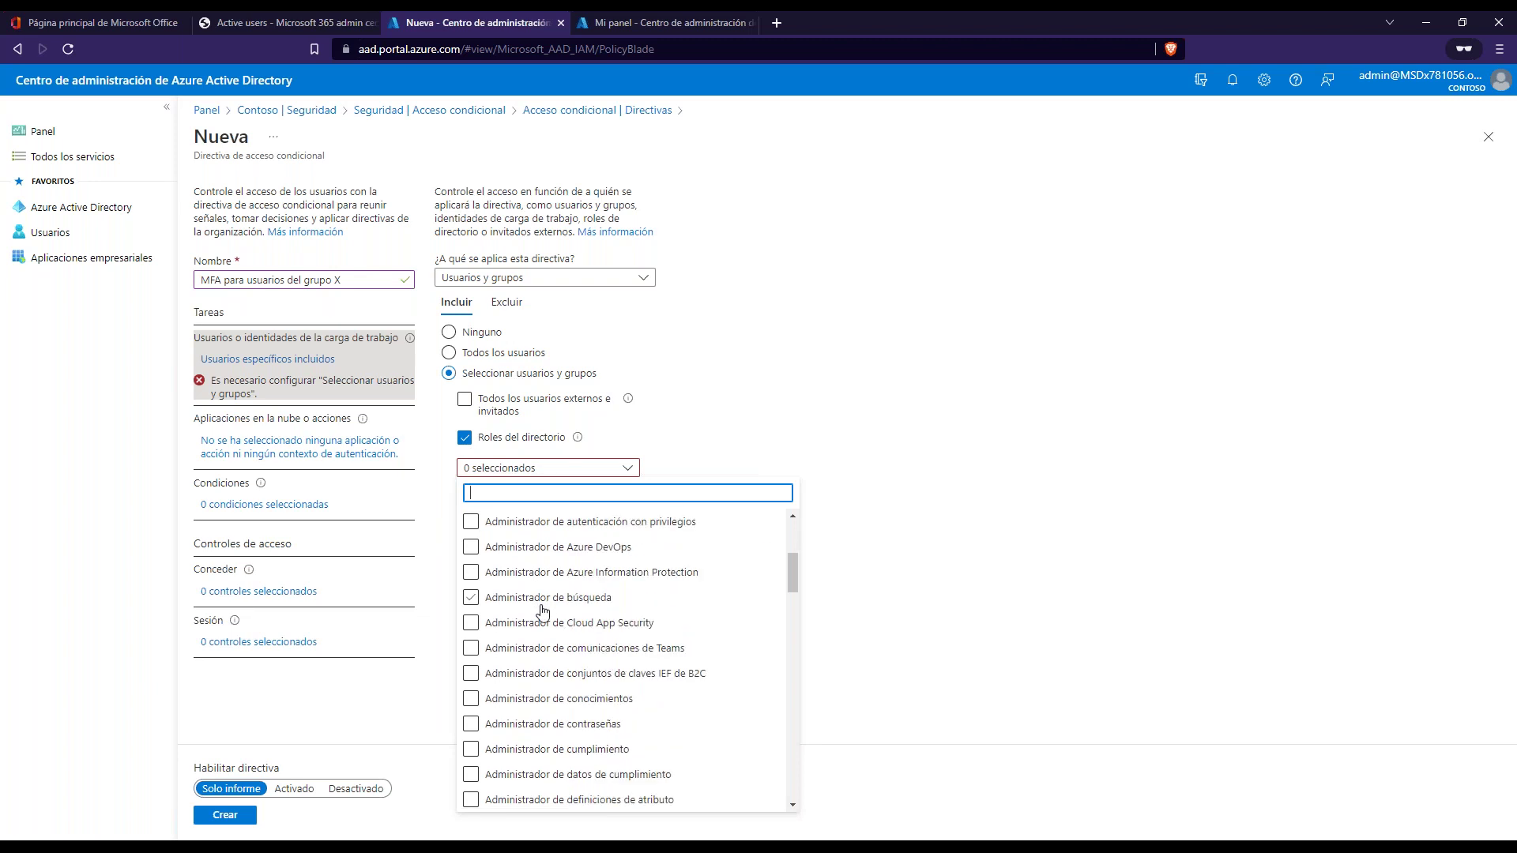
click(464, 440)
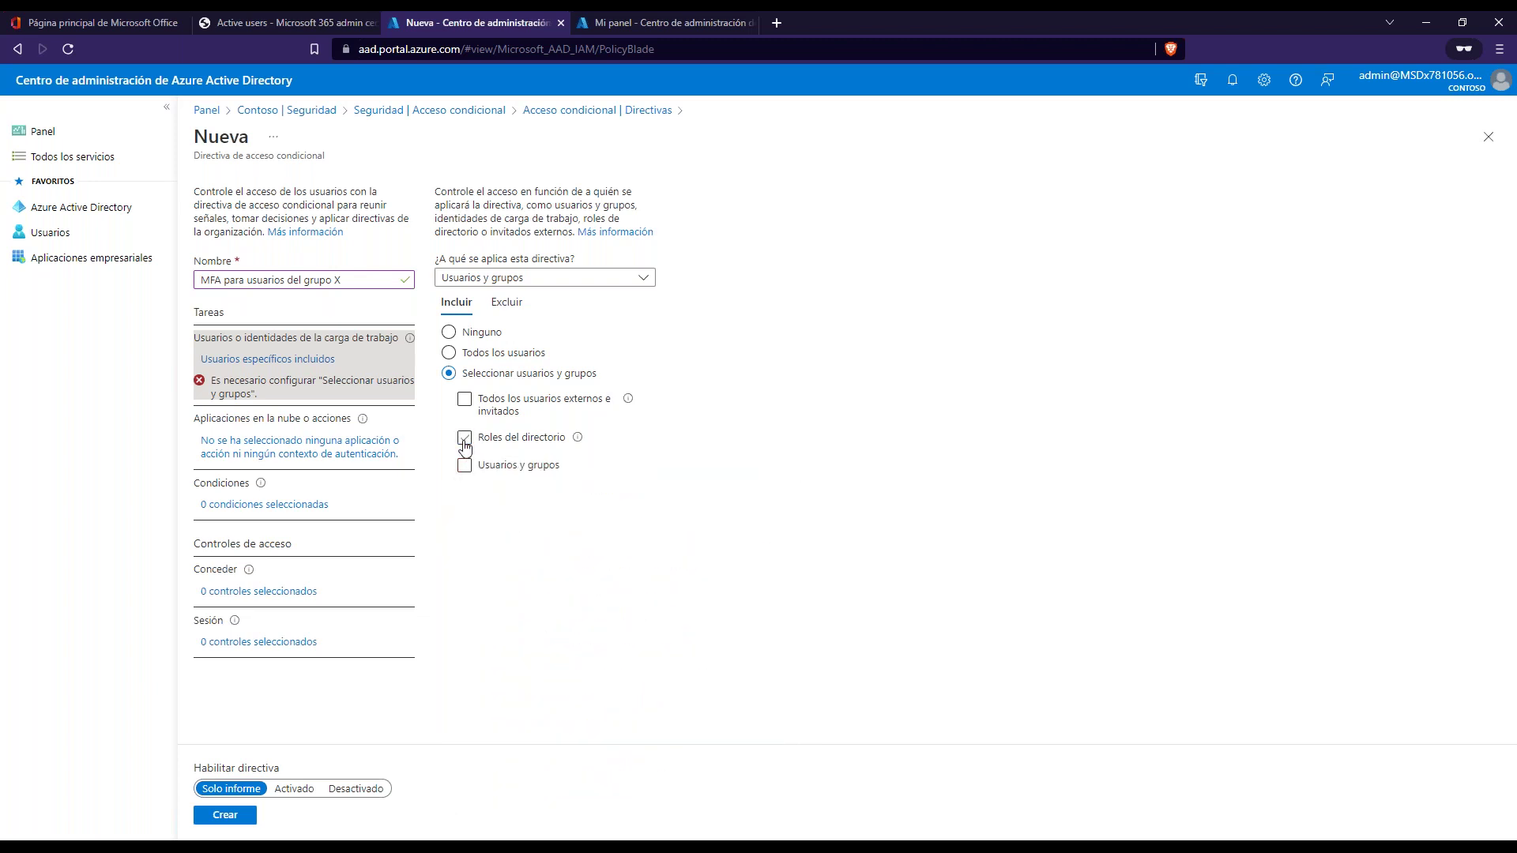
click(466, 404)
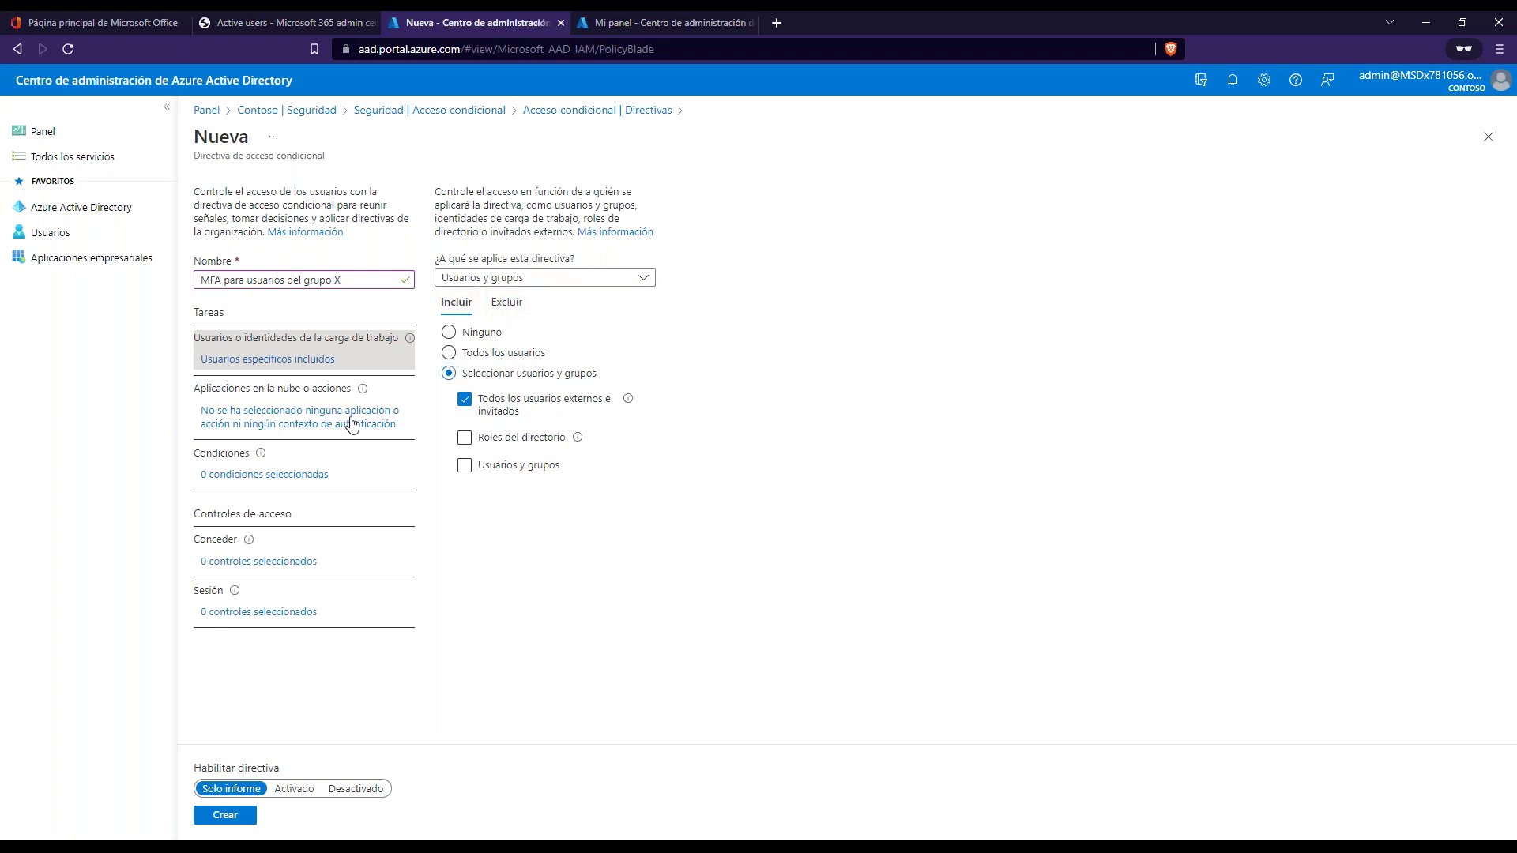
- Set the policy's cloud apps to 'Todas las aplicaciones en la nube', dropping Office 365 Exchange Online
click(278, 427)
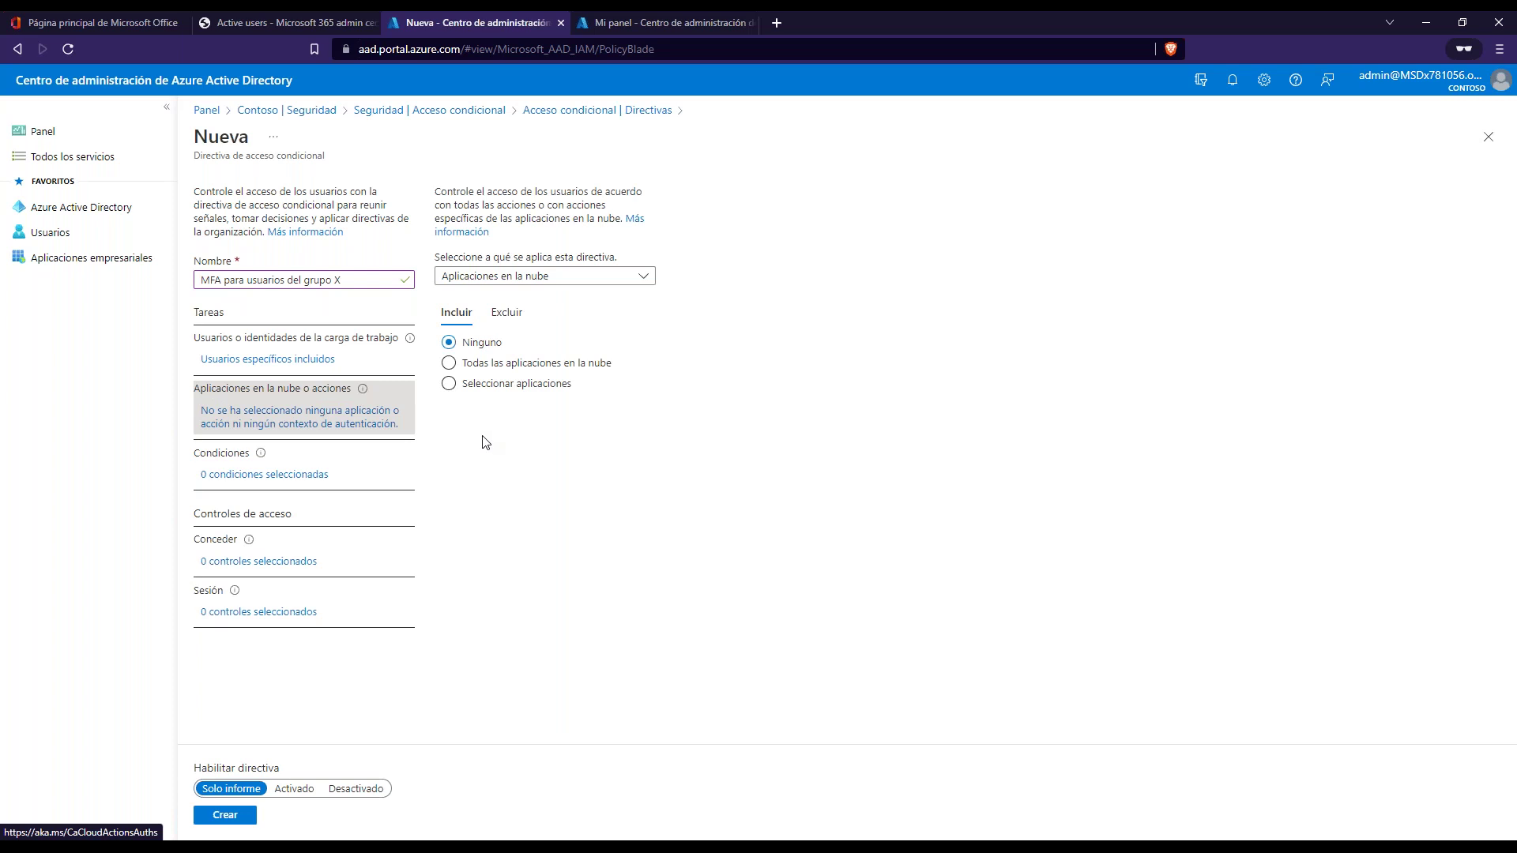
click(450, 384)
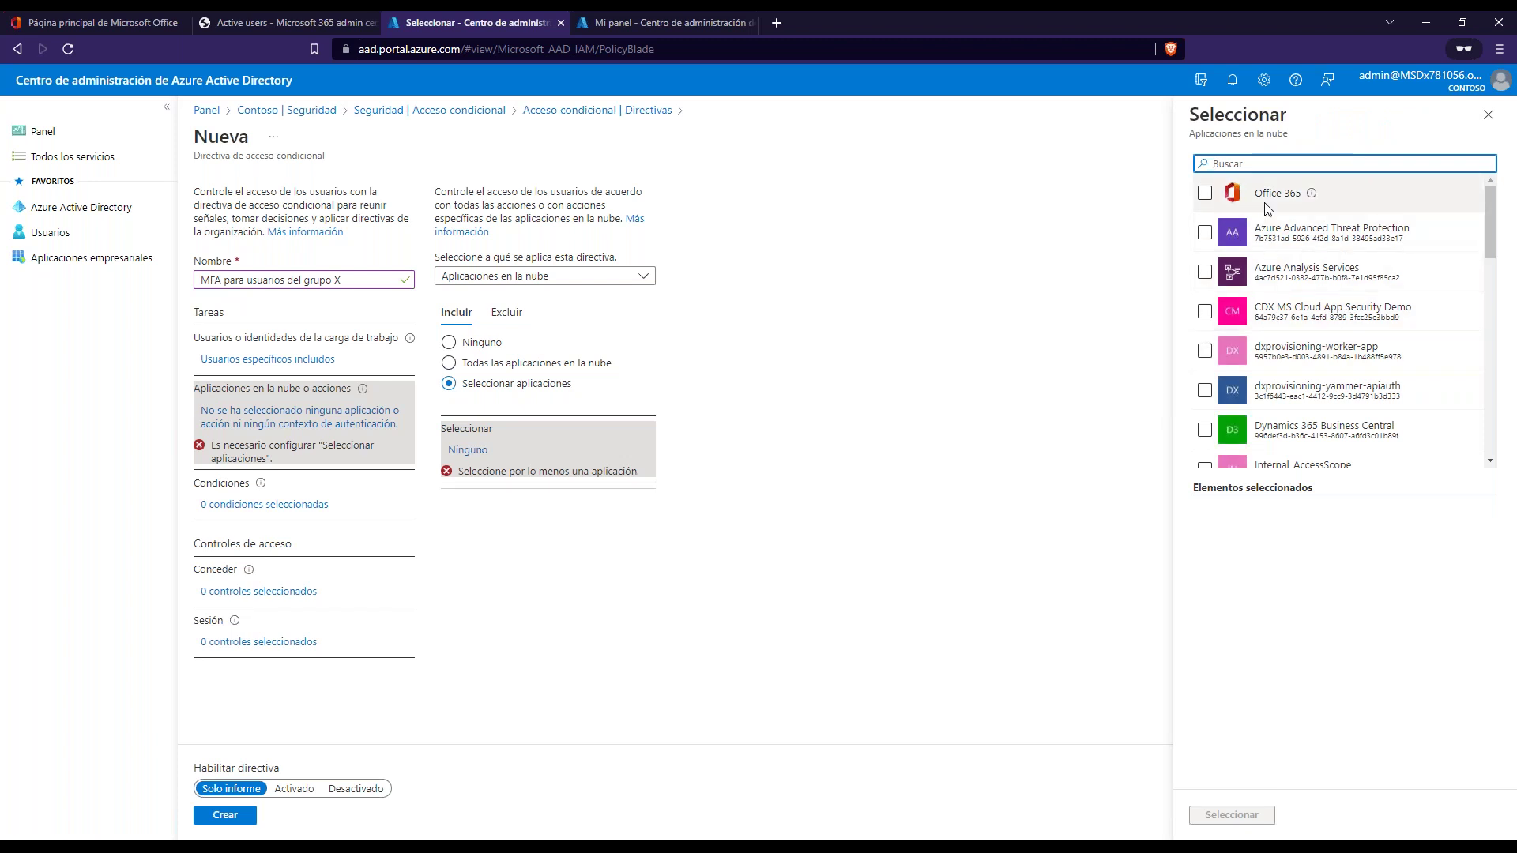
scroll(1338, 384, down, 2)
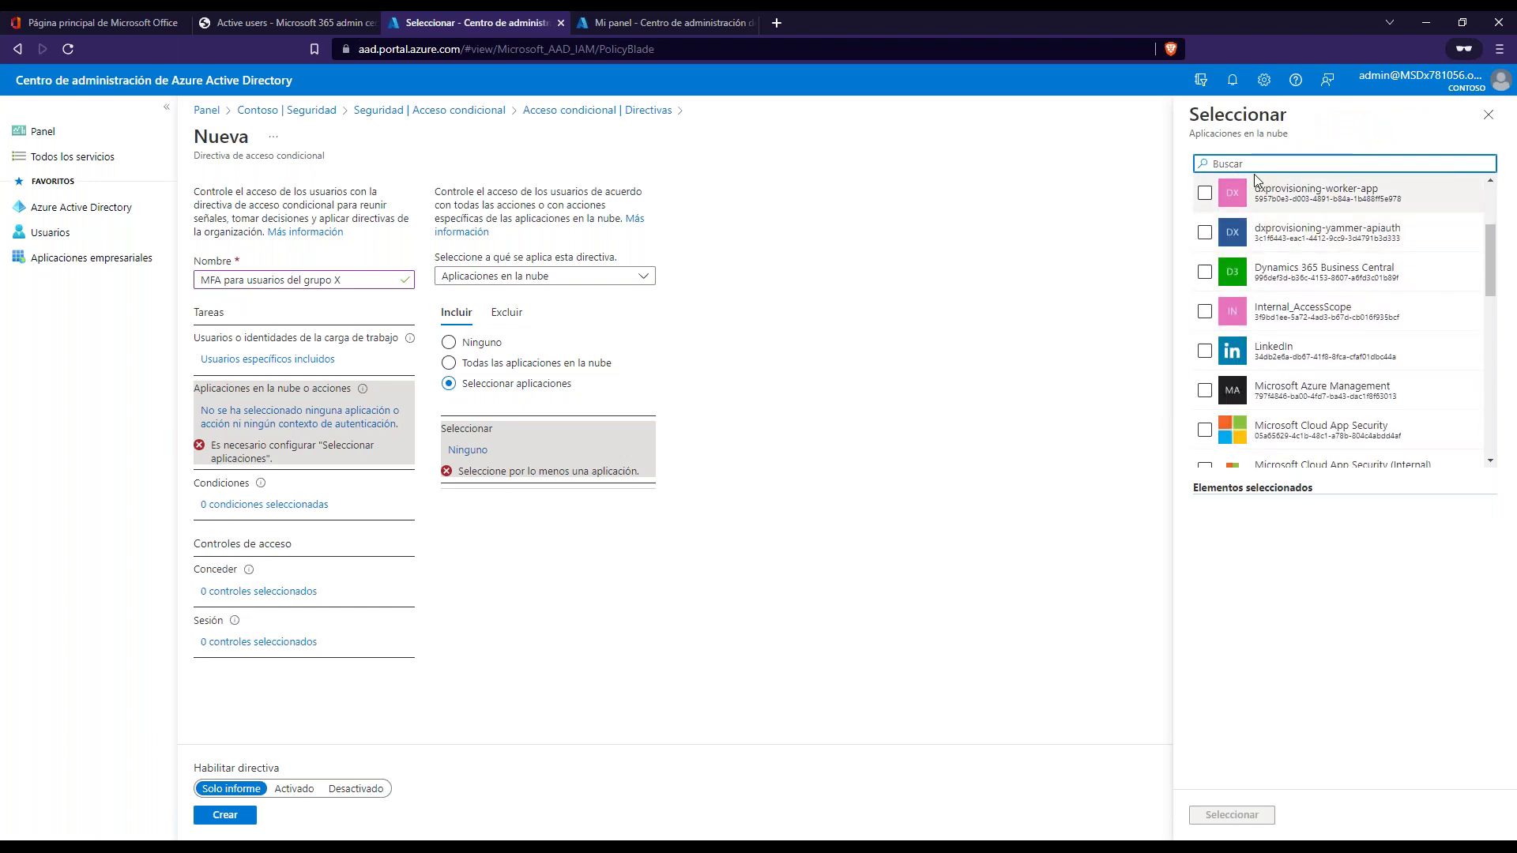
text(excha)
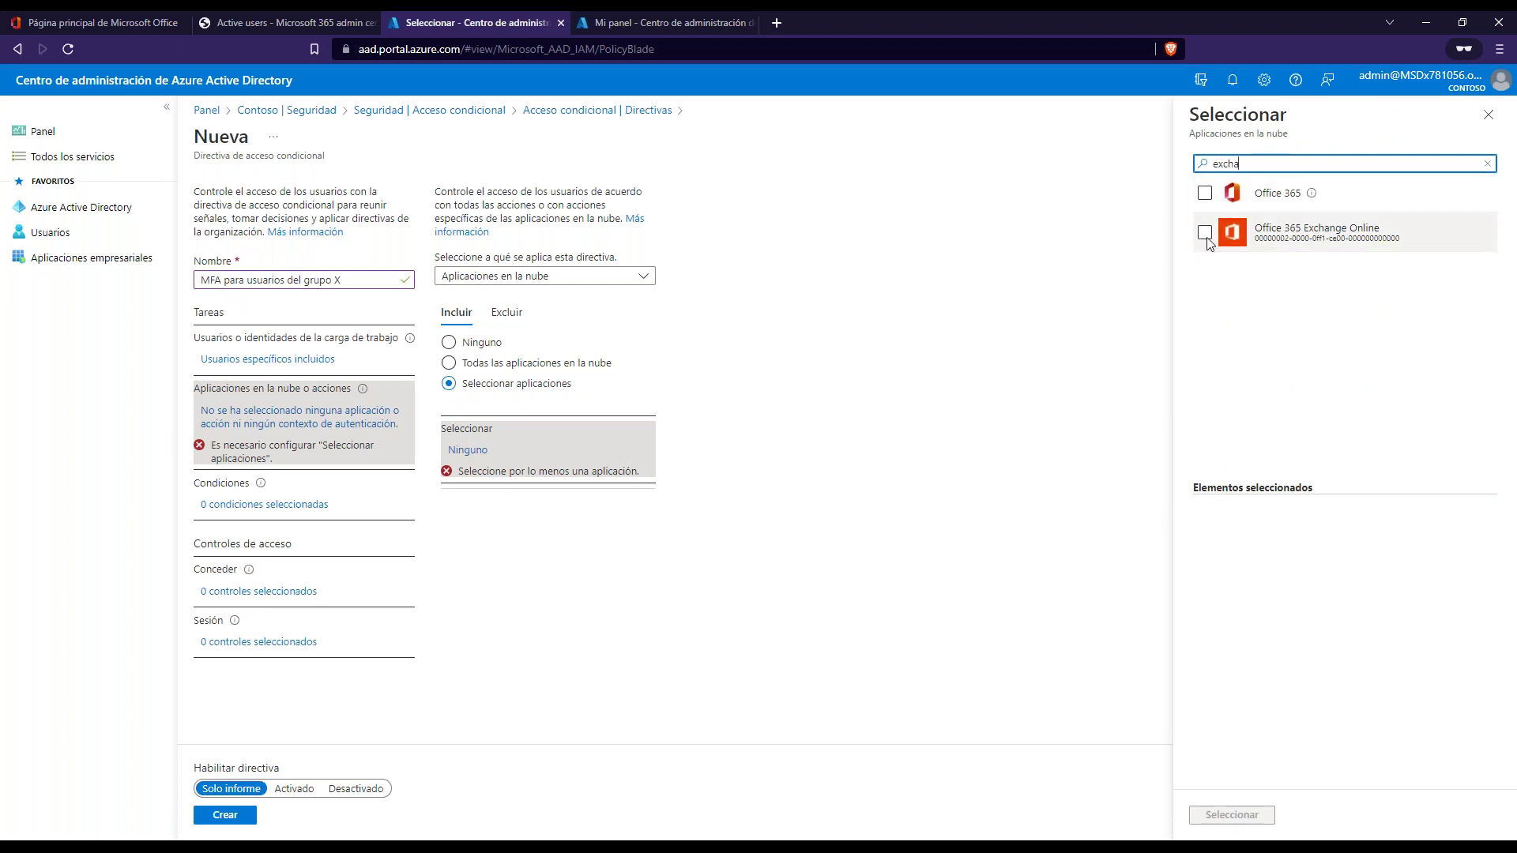
click(1205, 233)
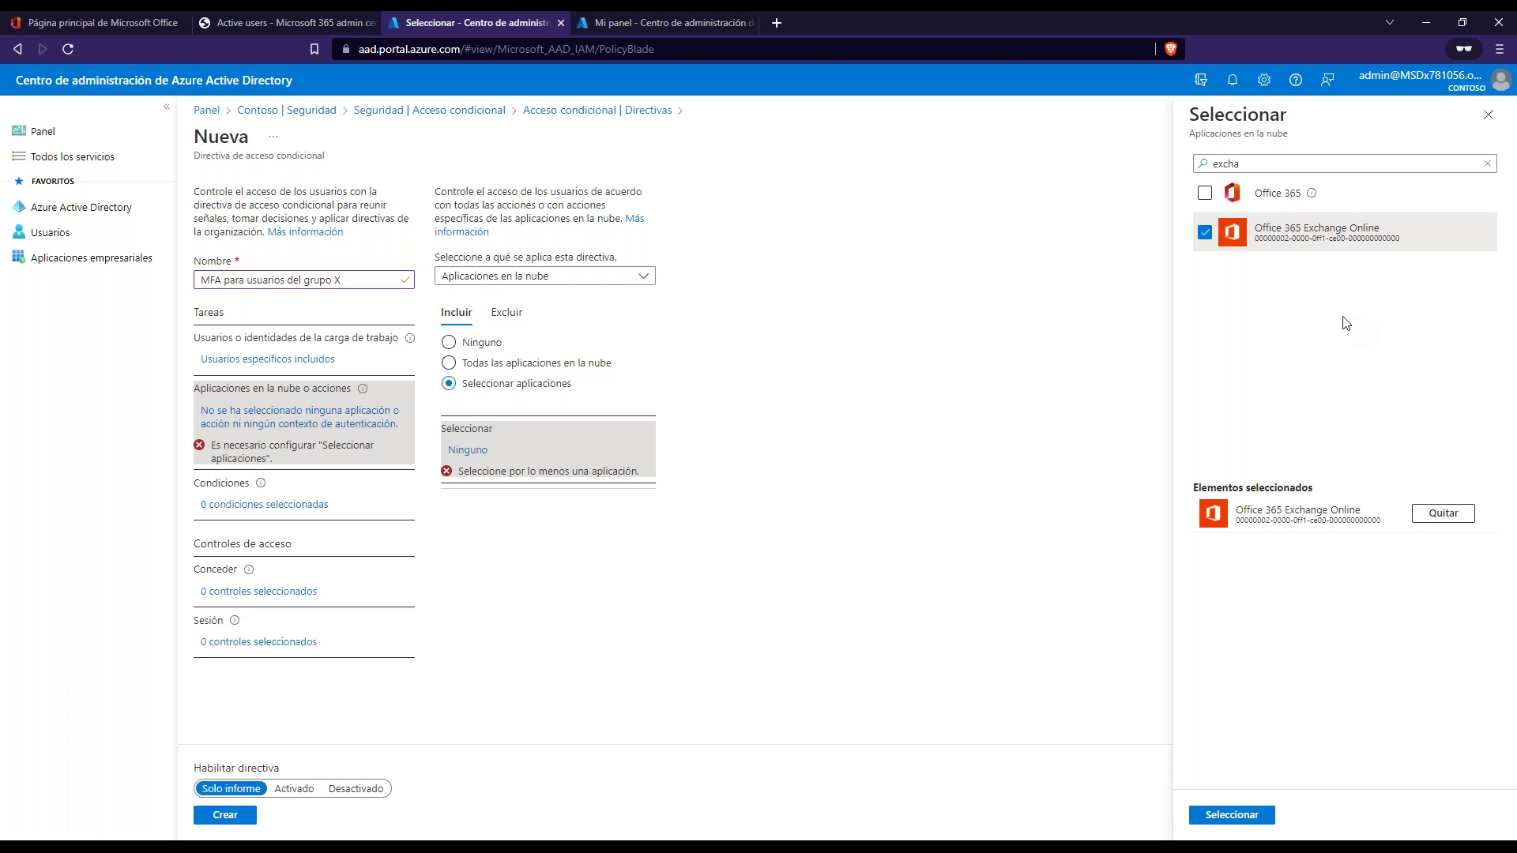
click(1206, 232)
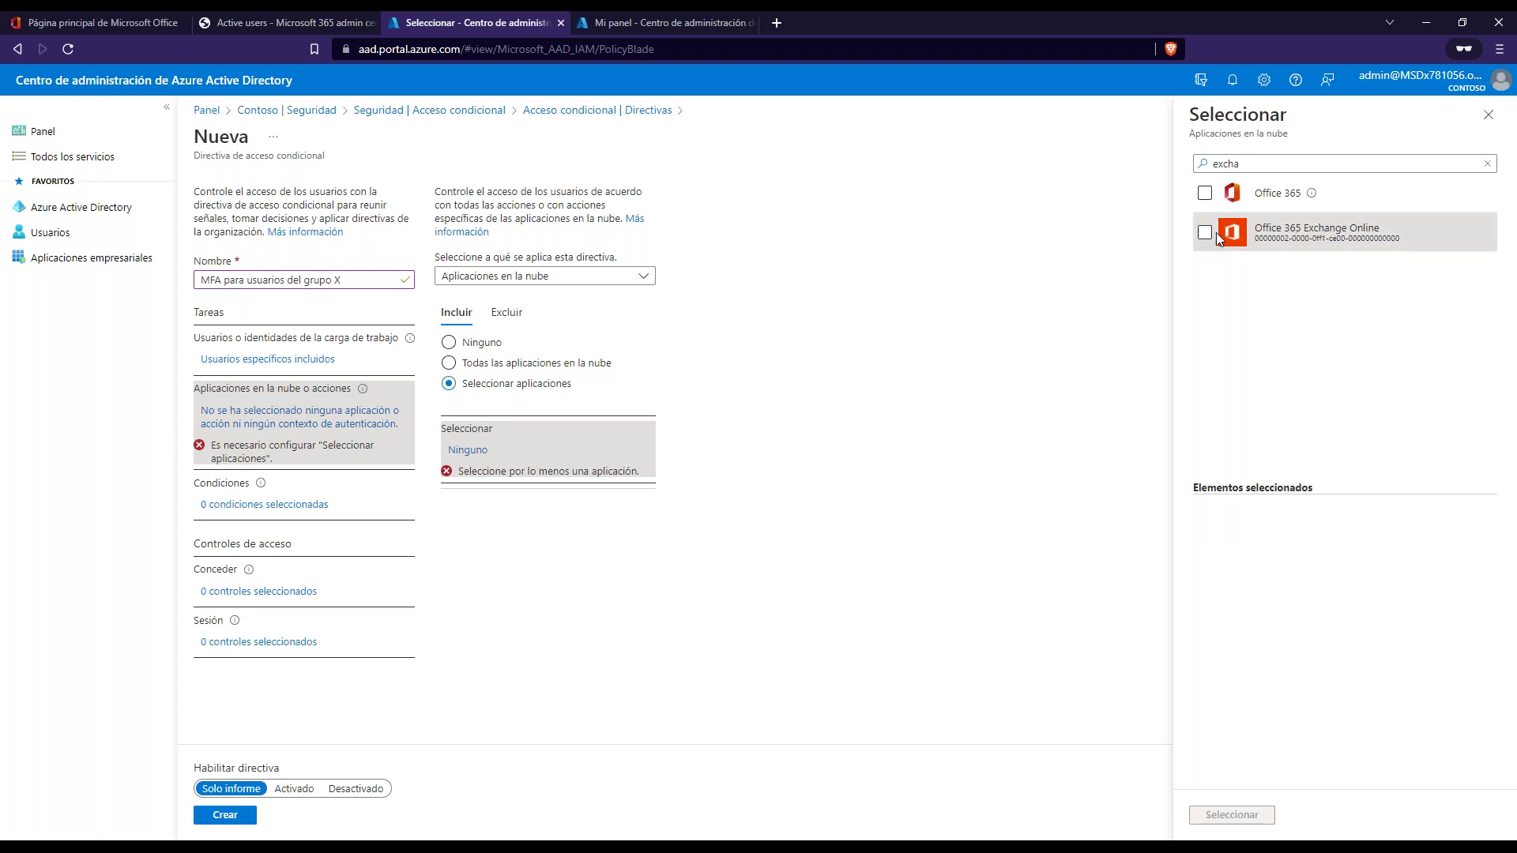
click(1489, 114)
click(540, 367)
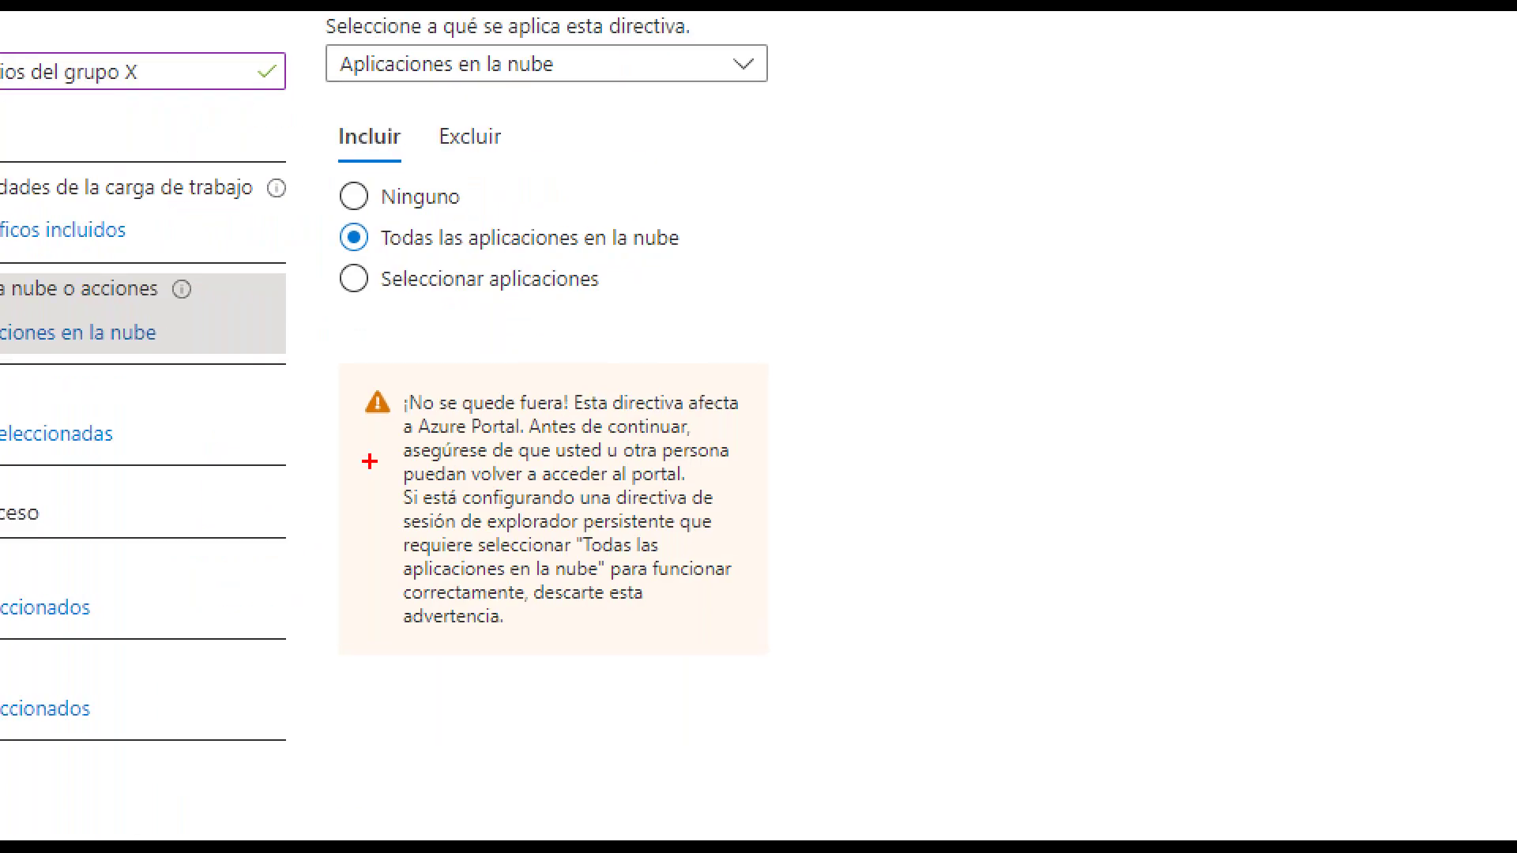
drag(349, 423, 392, 421)
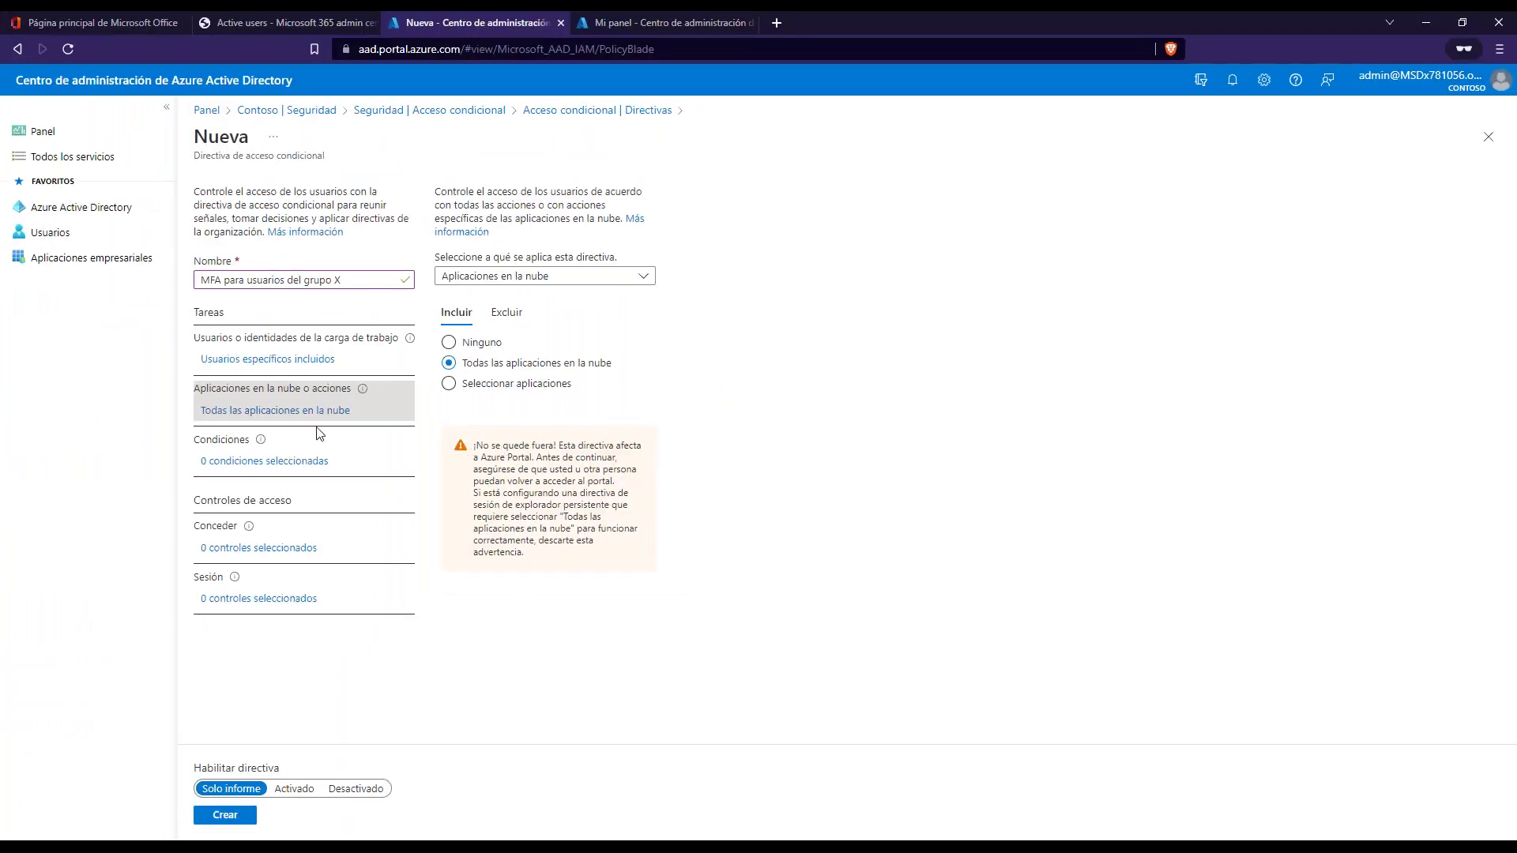
- Open the Ubicaciones condition, try selected trusted IP locations, then set Configurar back to No
click(223, 463)
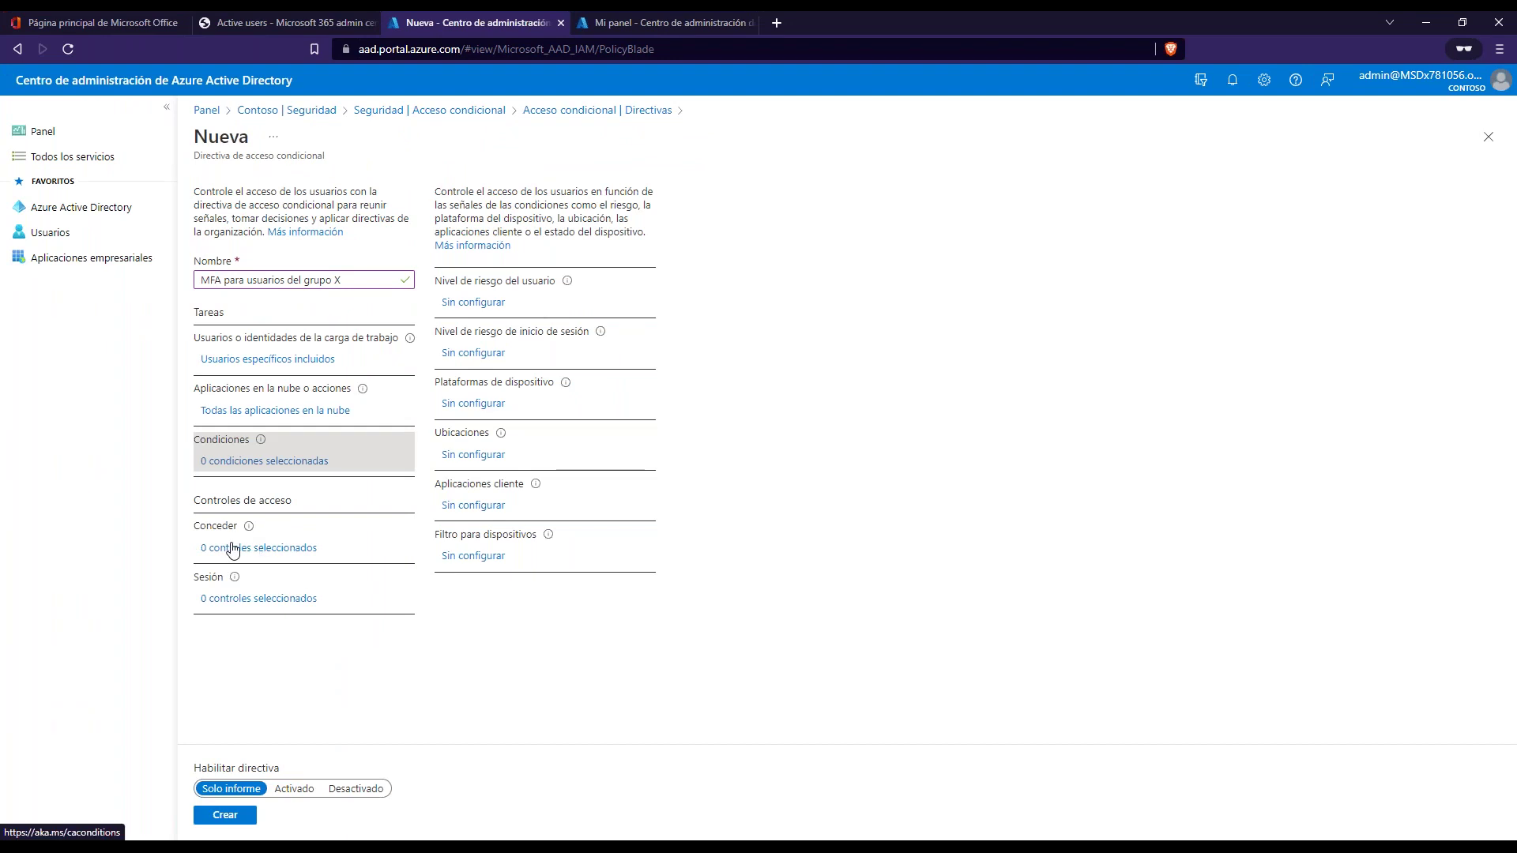
click(471, 456)
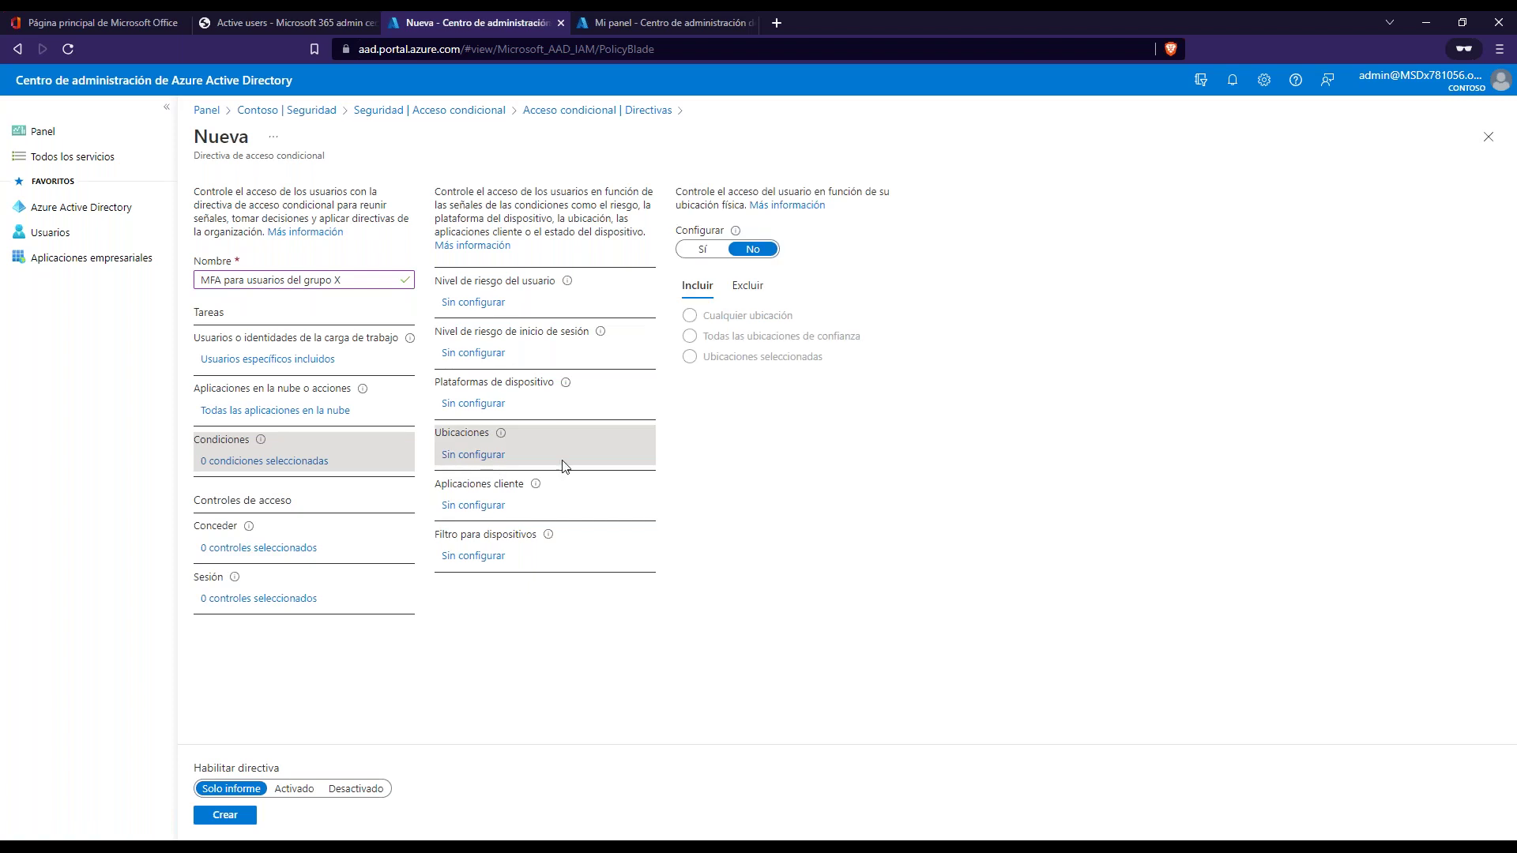
click(701, 250)
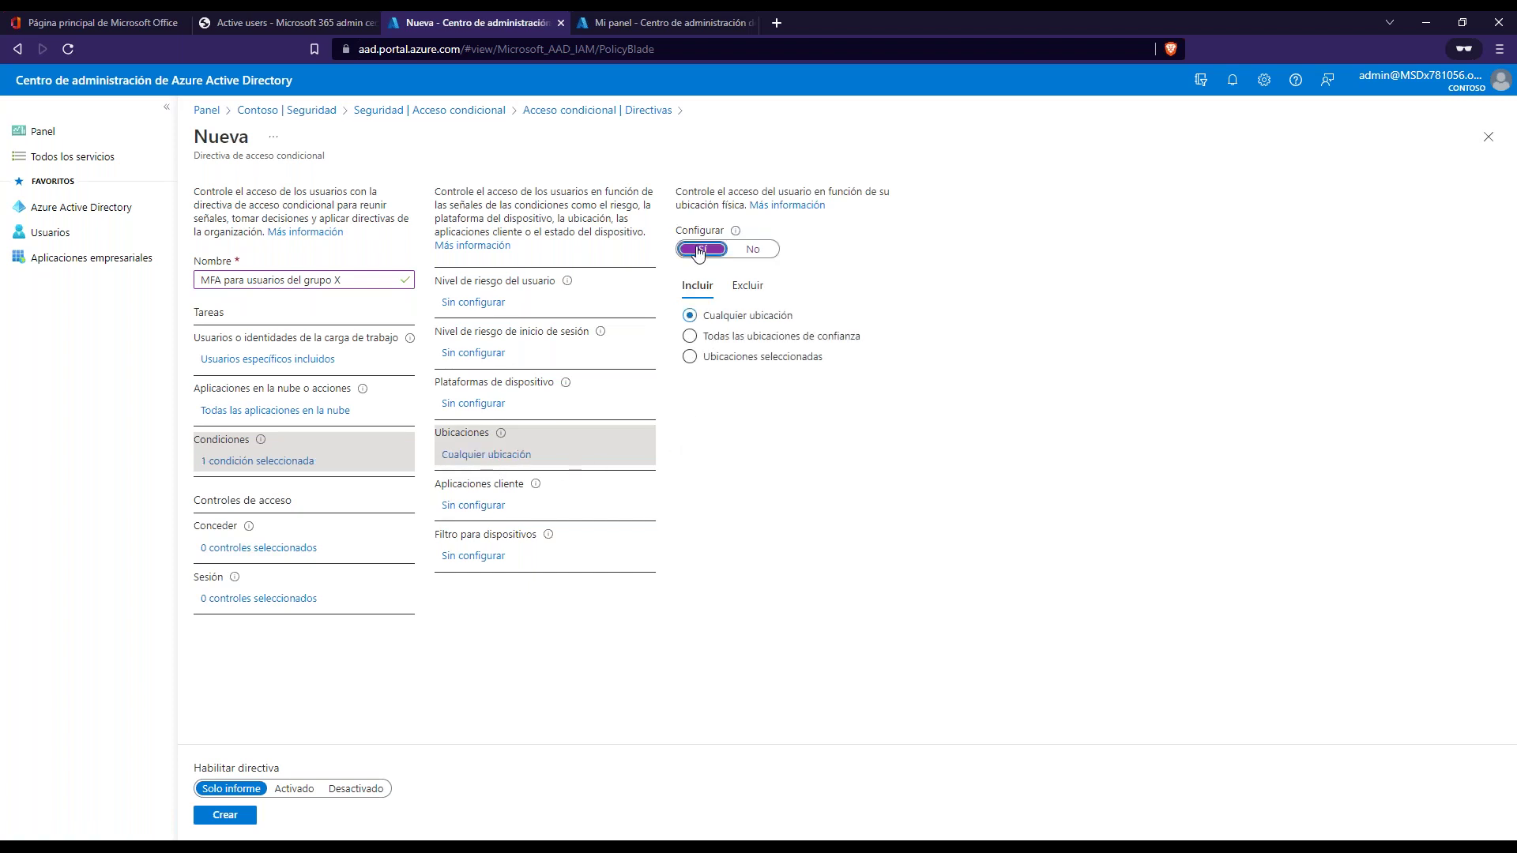
click(698, 358)
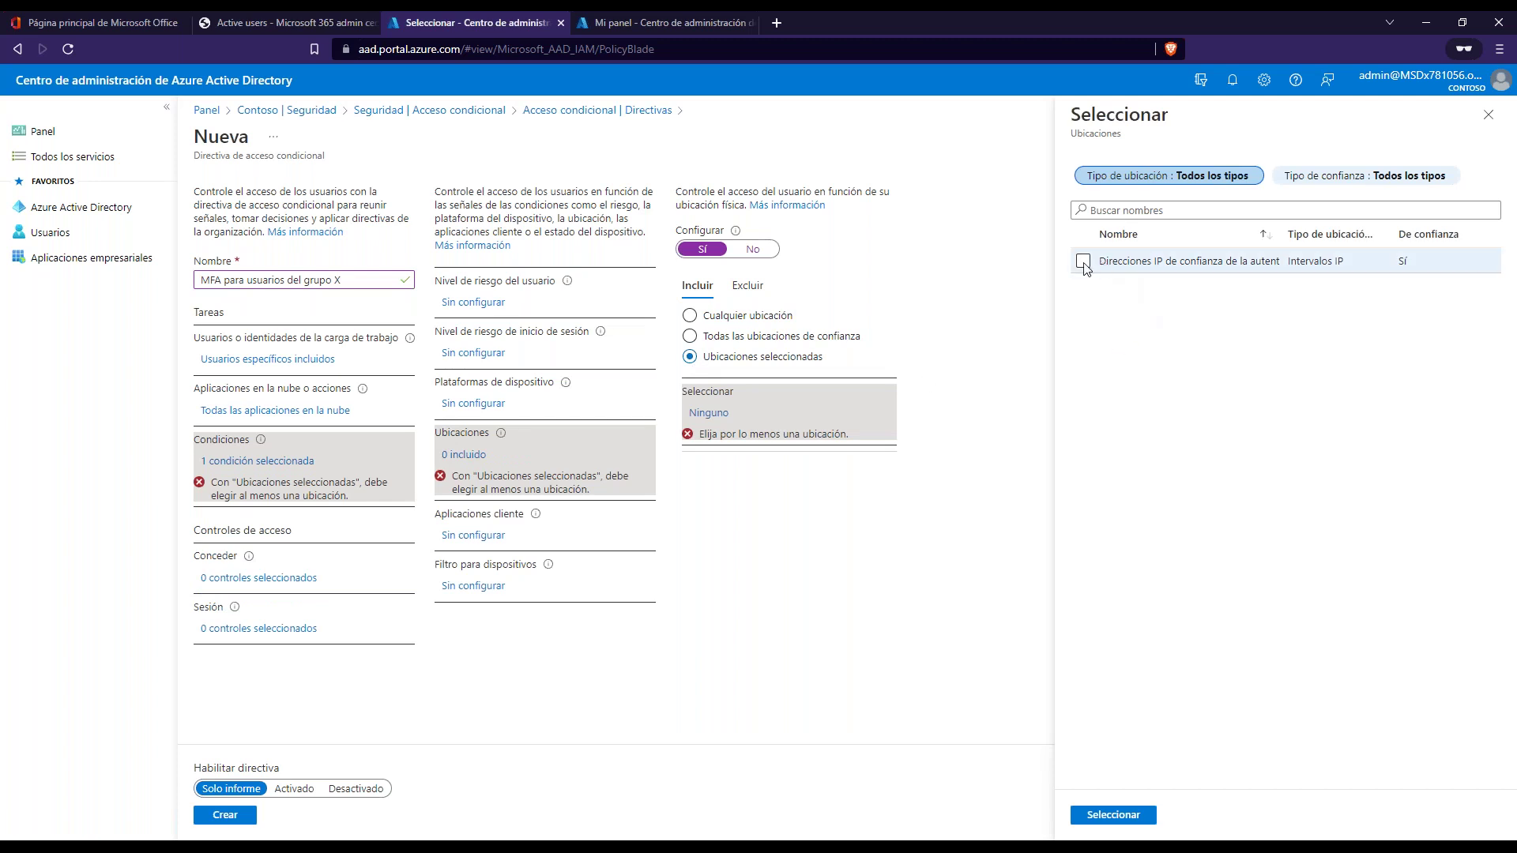
click(1084, 261)
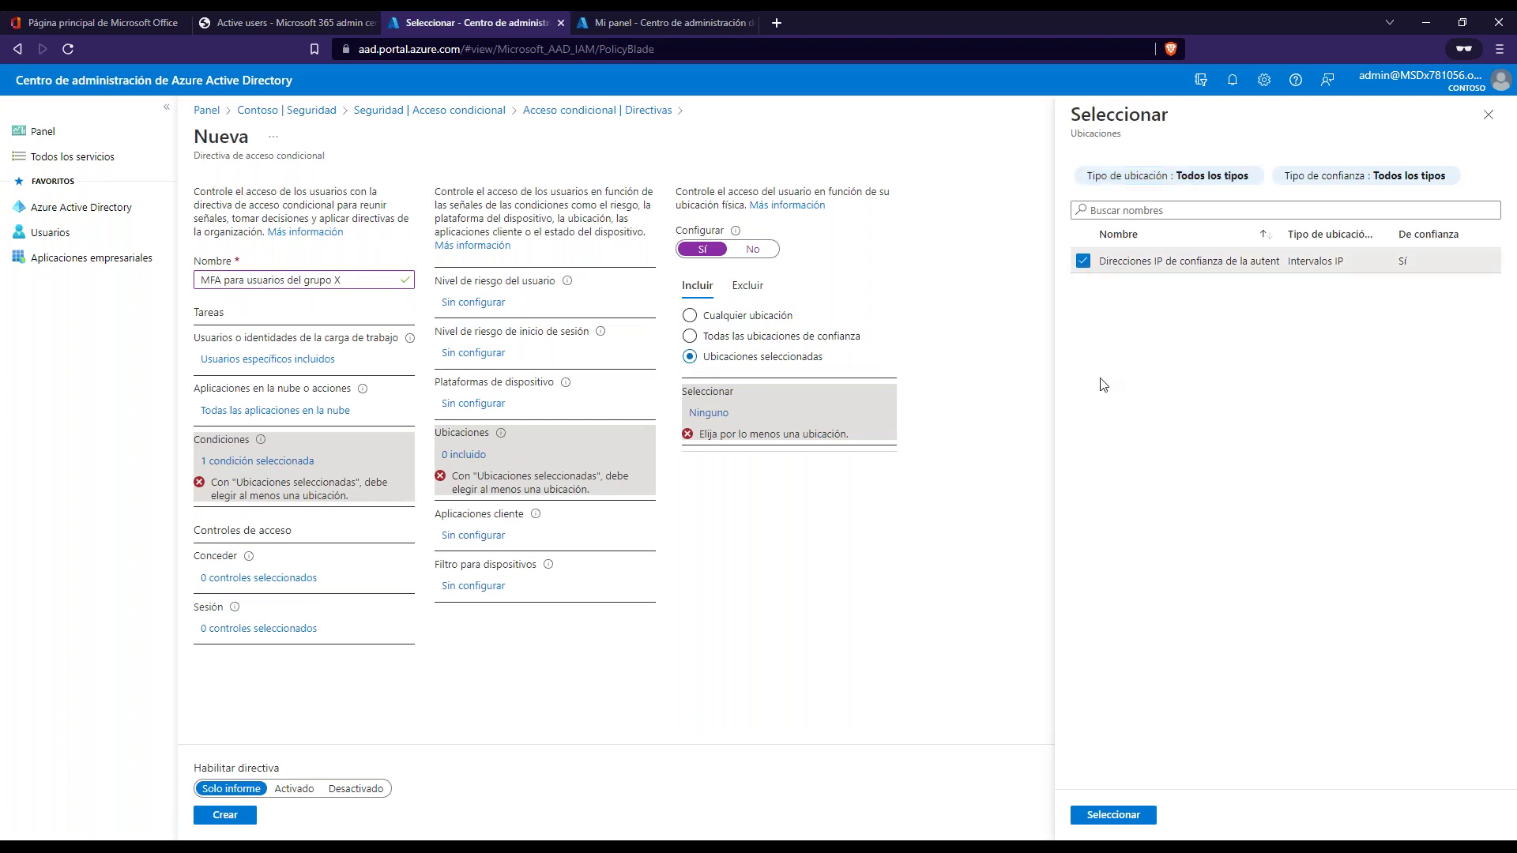
click(1489, 115)
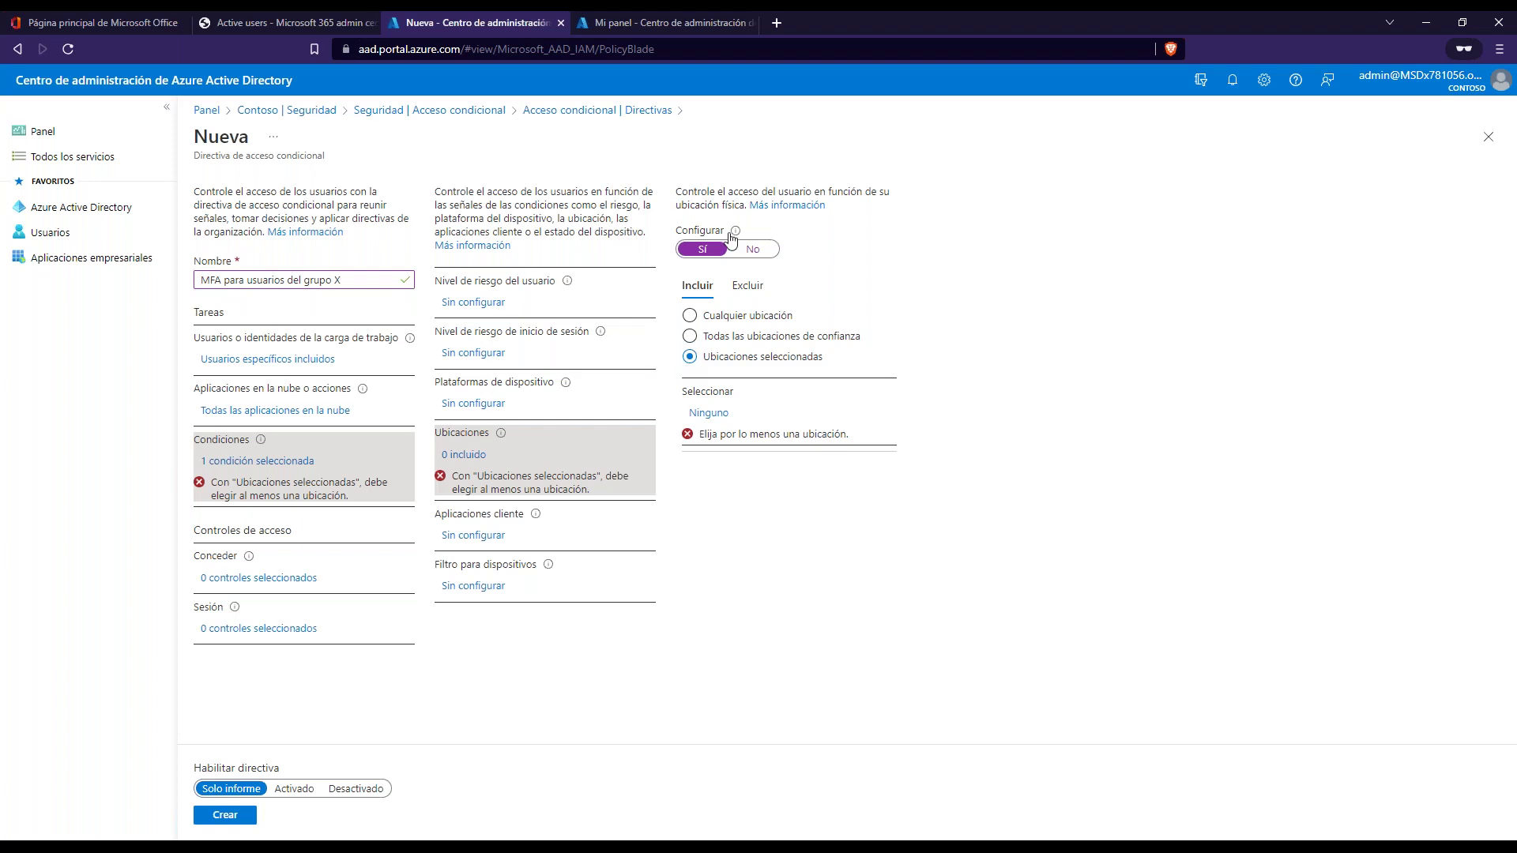
click(752, 249)
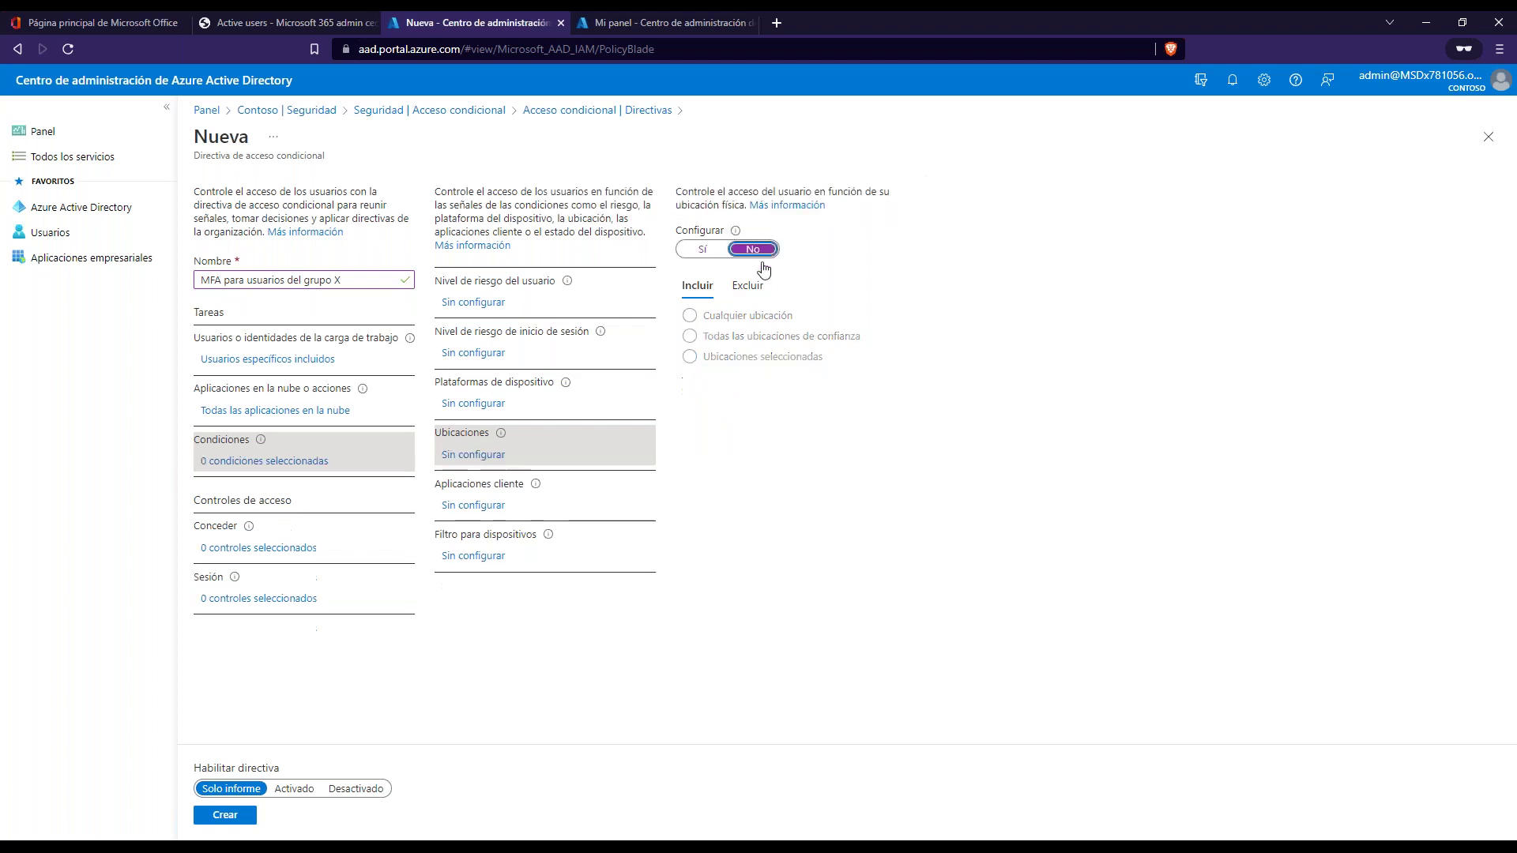
- Set Conceder to grant access requiring multifactor authentication, with one of the selected controls required
click(241, 551)
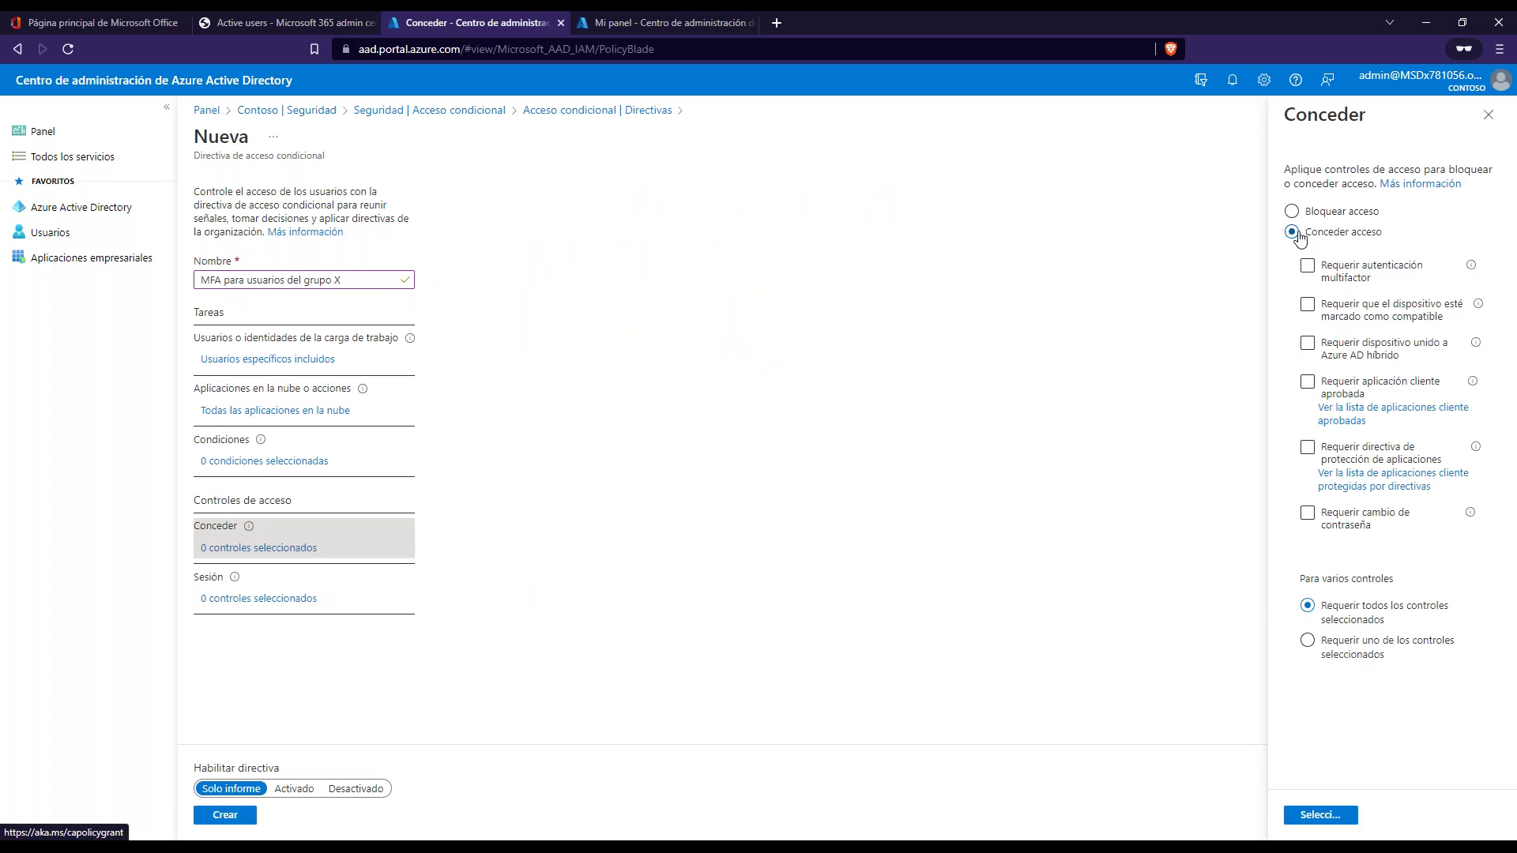
click(1308, 268)
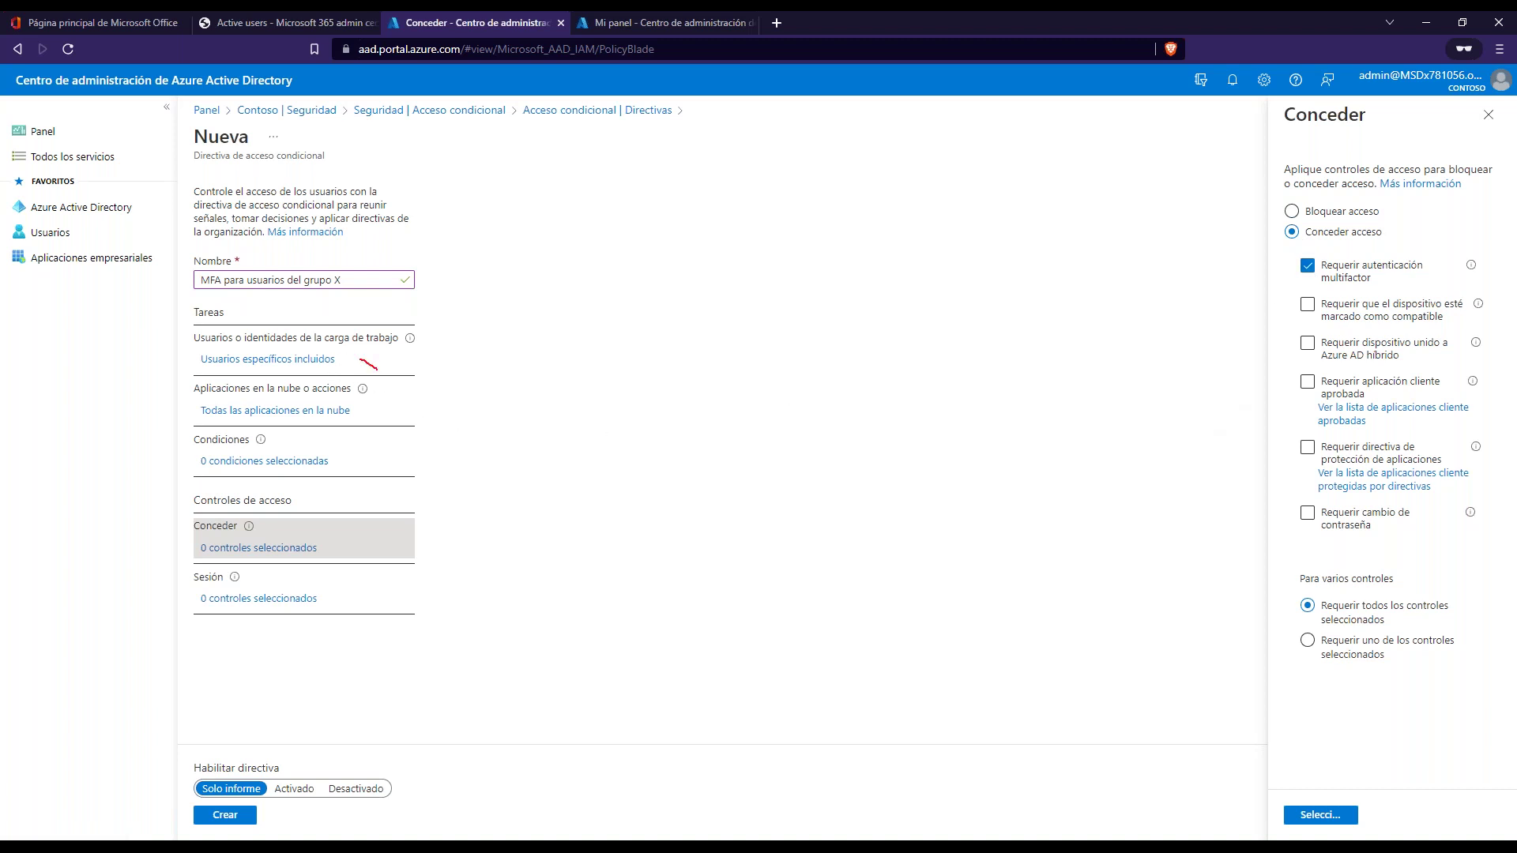
drag(377, 369, 494, 306)
drag(402, 414, 524, 343)
drag(411, 539, 553, 482)
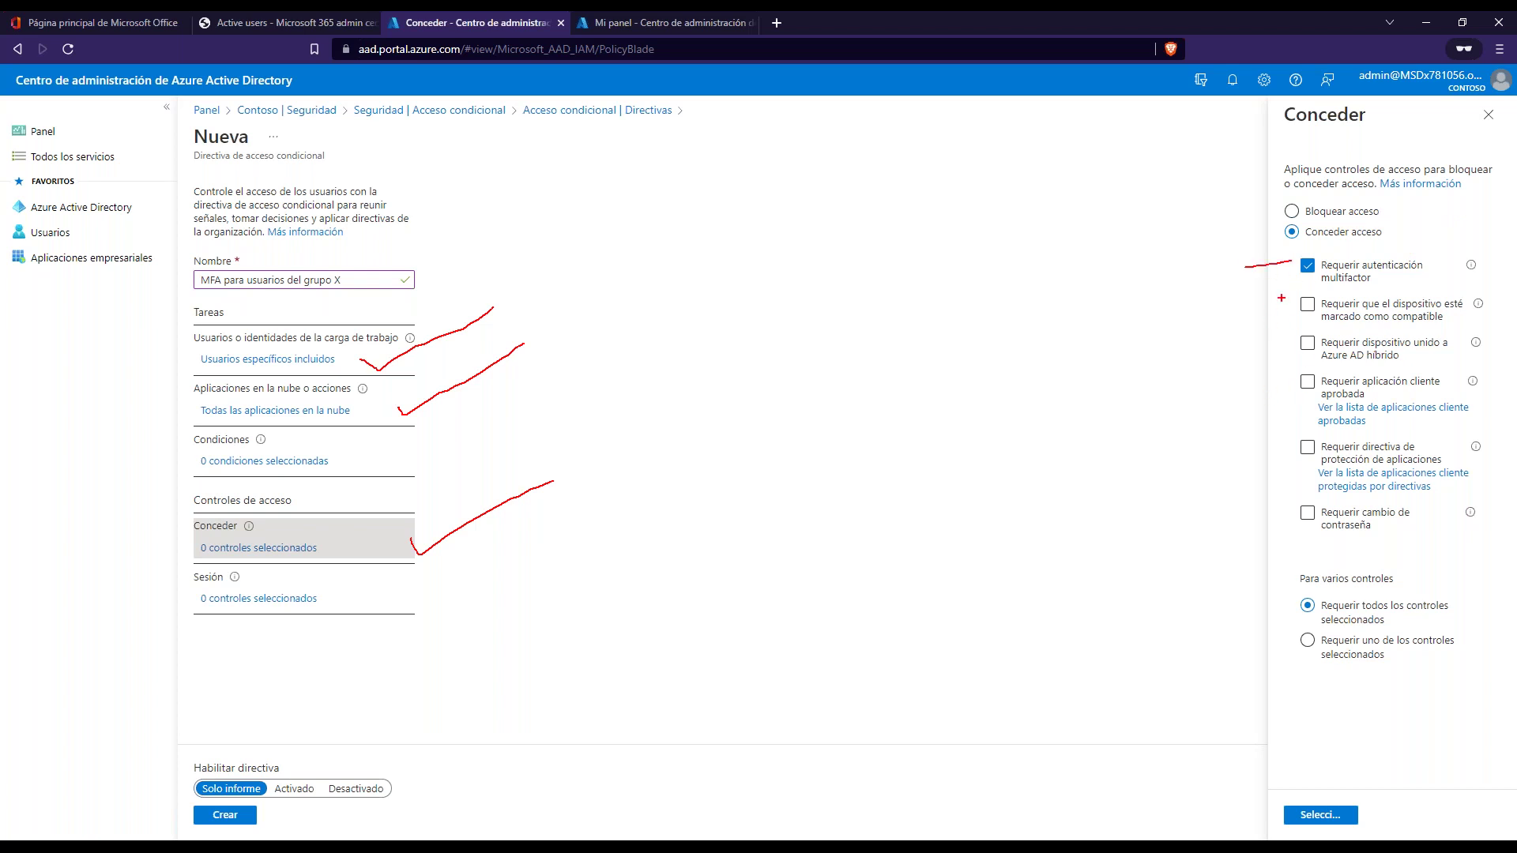
drag(1282, 298, 1291, 503)
key(Escape)
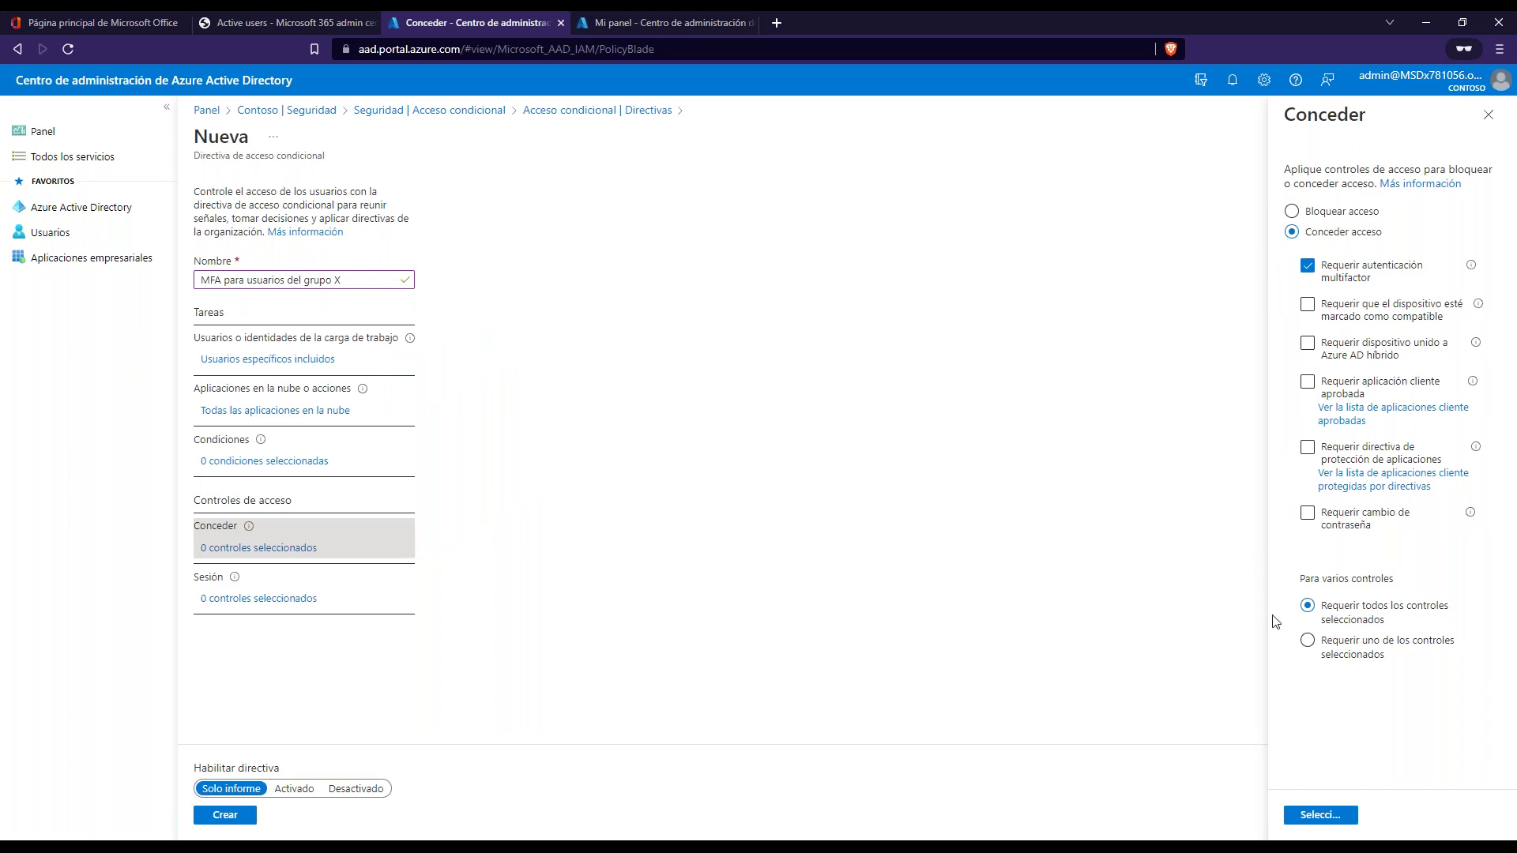
click(1307, 640)
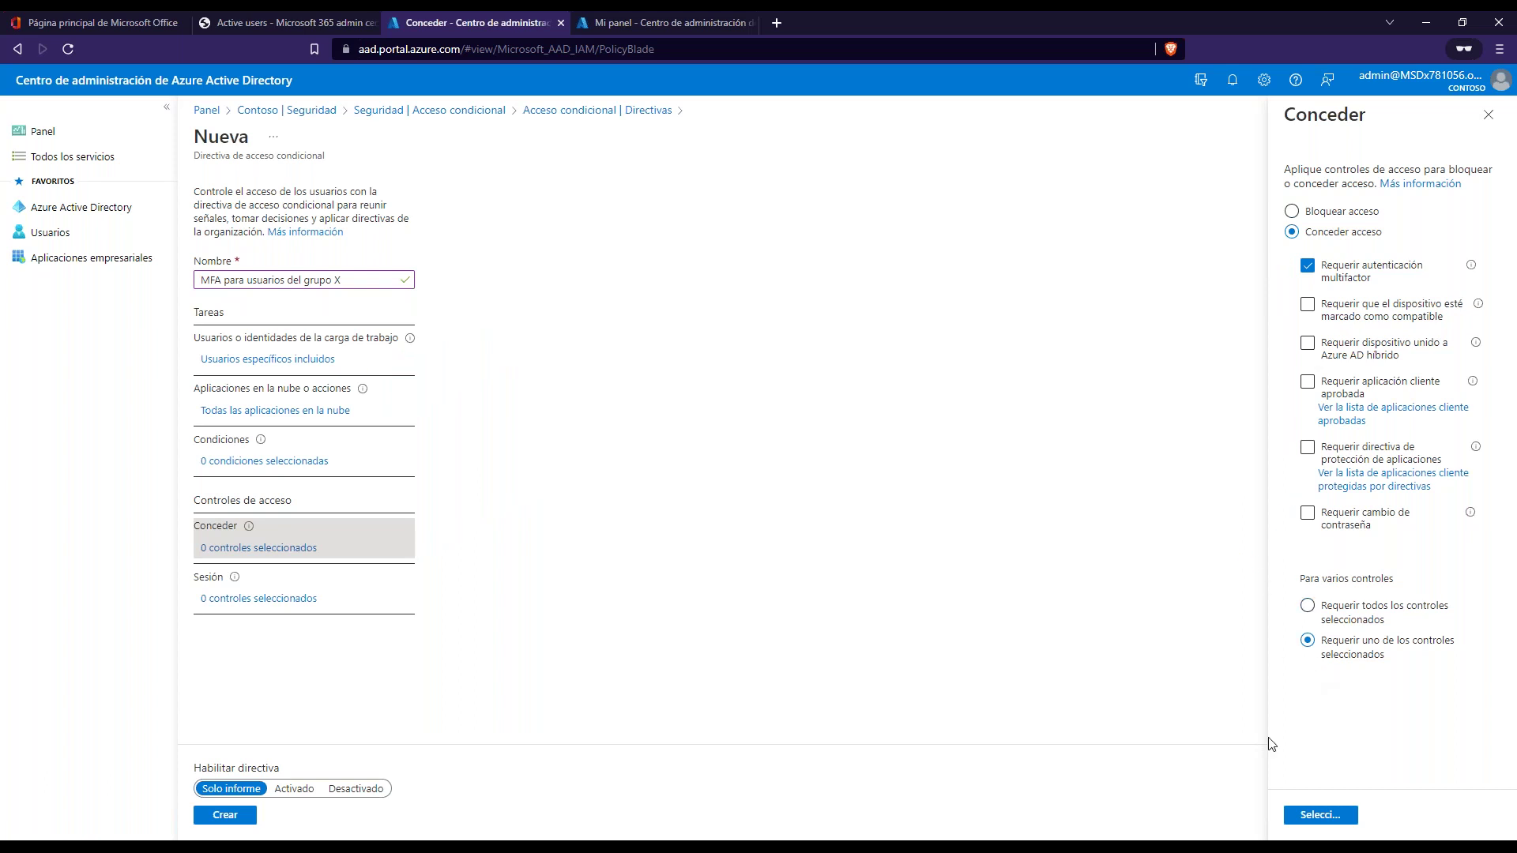
click(1322, 816)
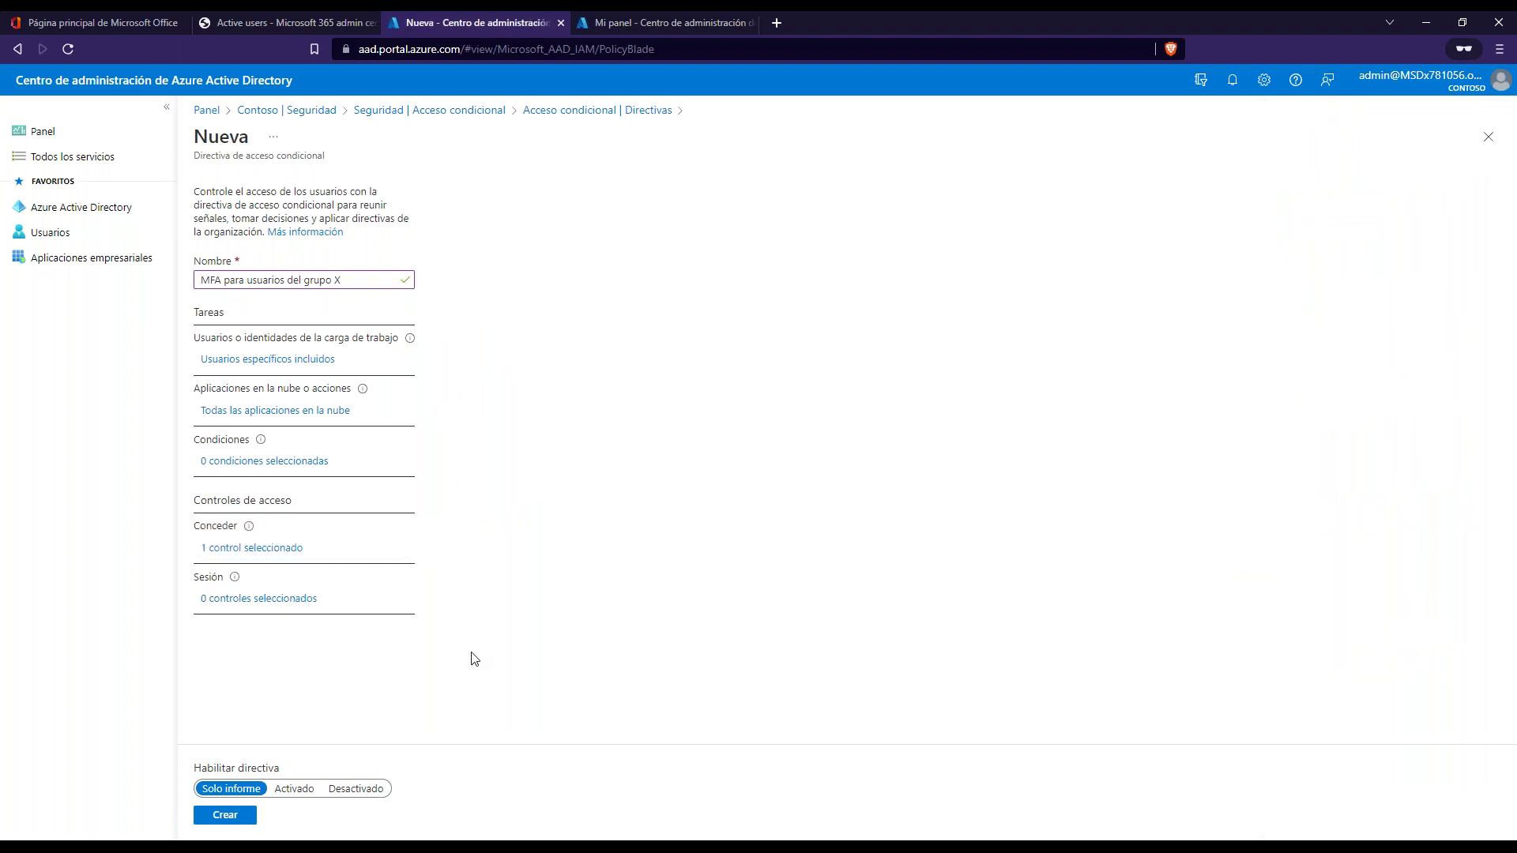
click(222, 599)
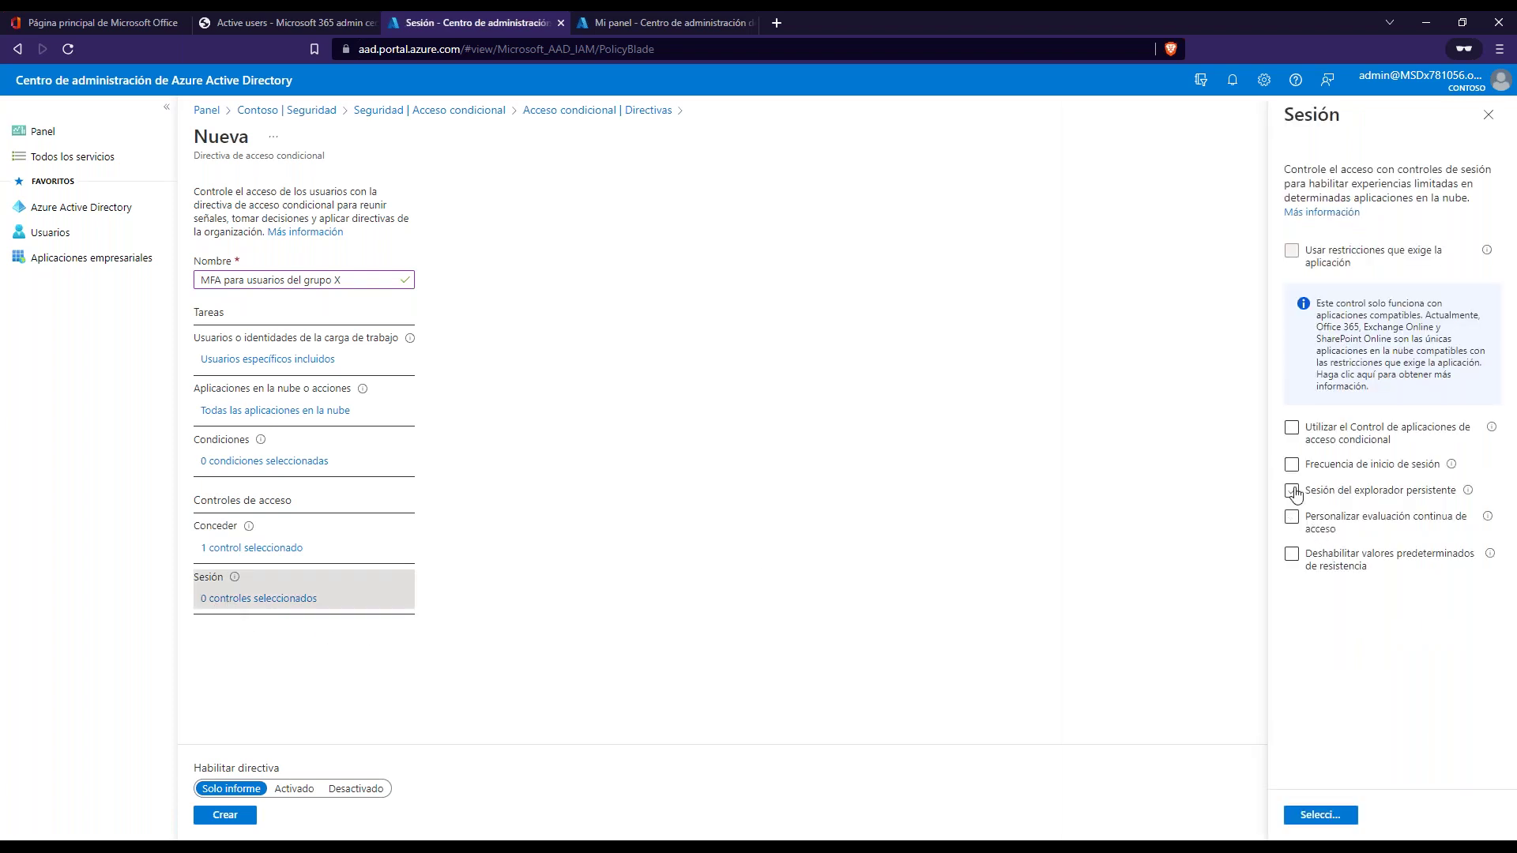
click(1291, 466)
click(1489, 117)
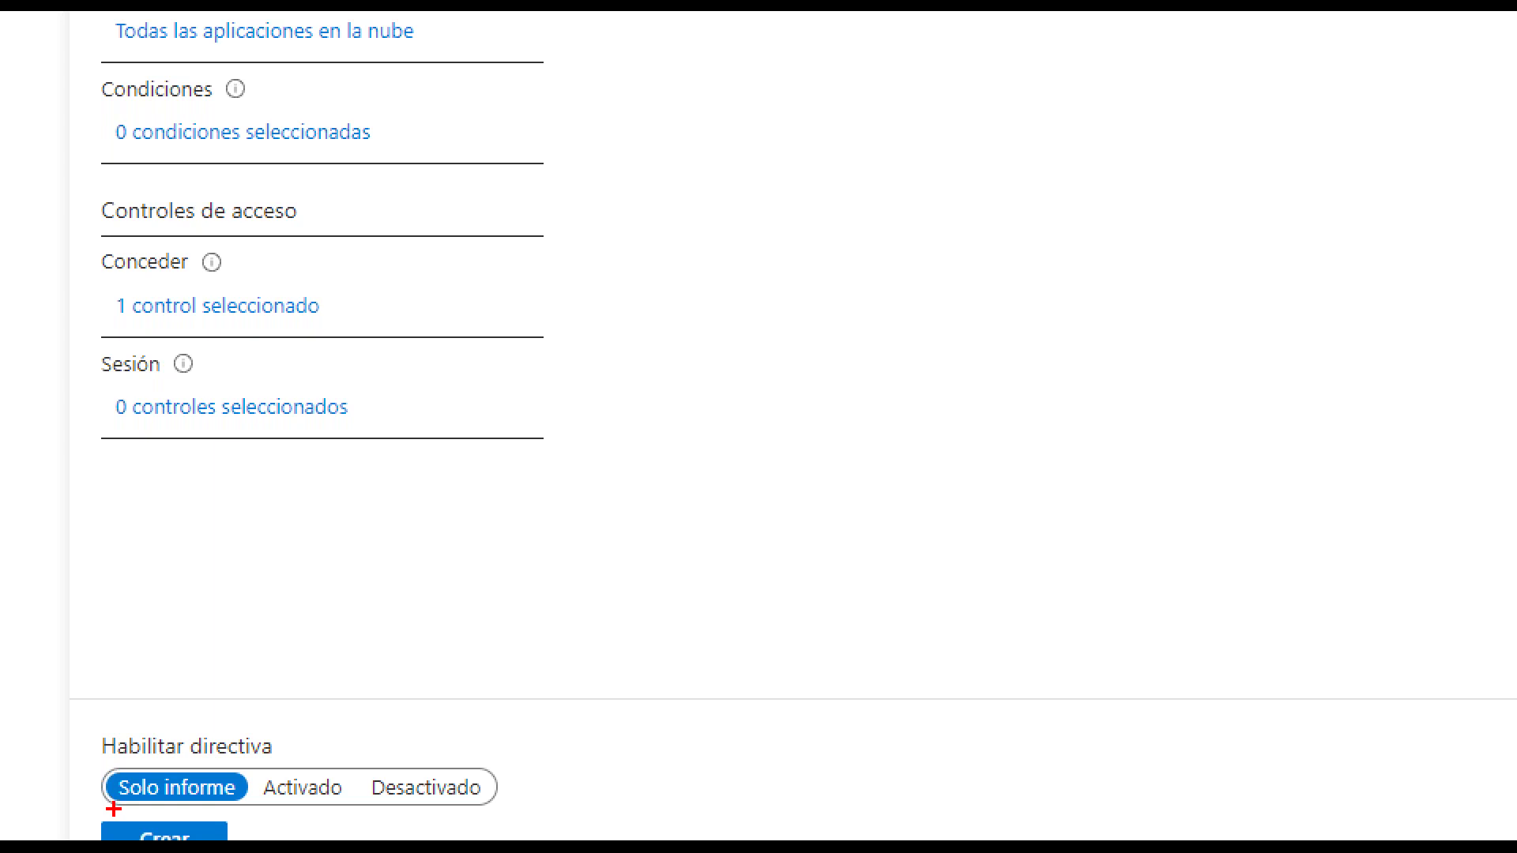
drag(114, 809, 264, 806)
mouse_move(113, 805)
mouse_down()
mouse_move(101, 735)
mouse_move(270, 691)
mouse_move(273, 790)
mouse_move(242, 810)
mouse_up()
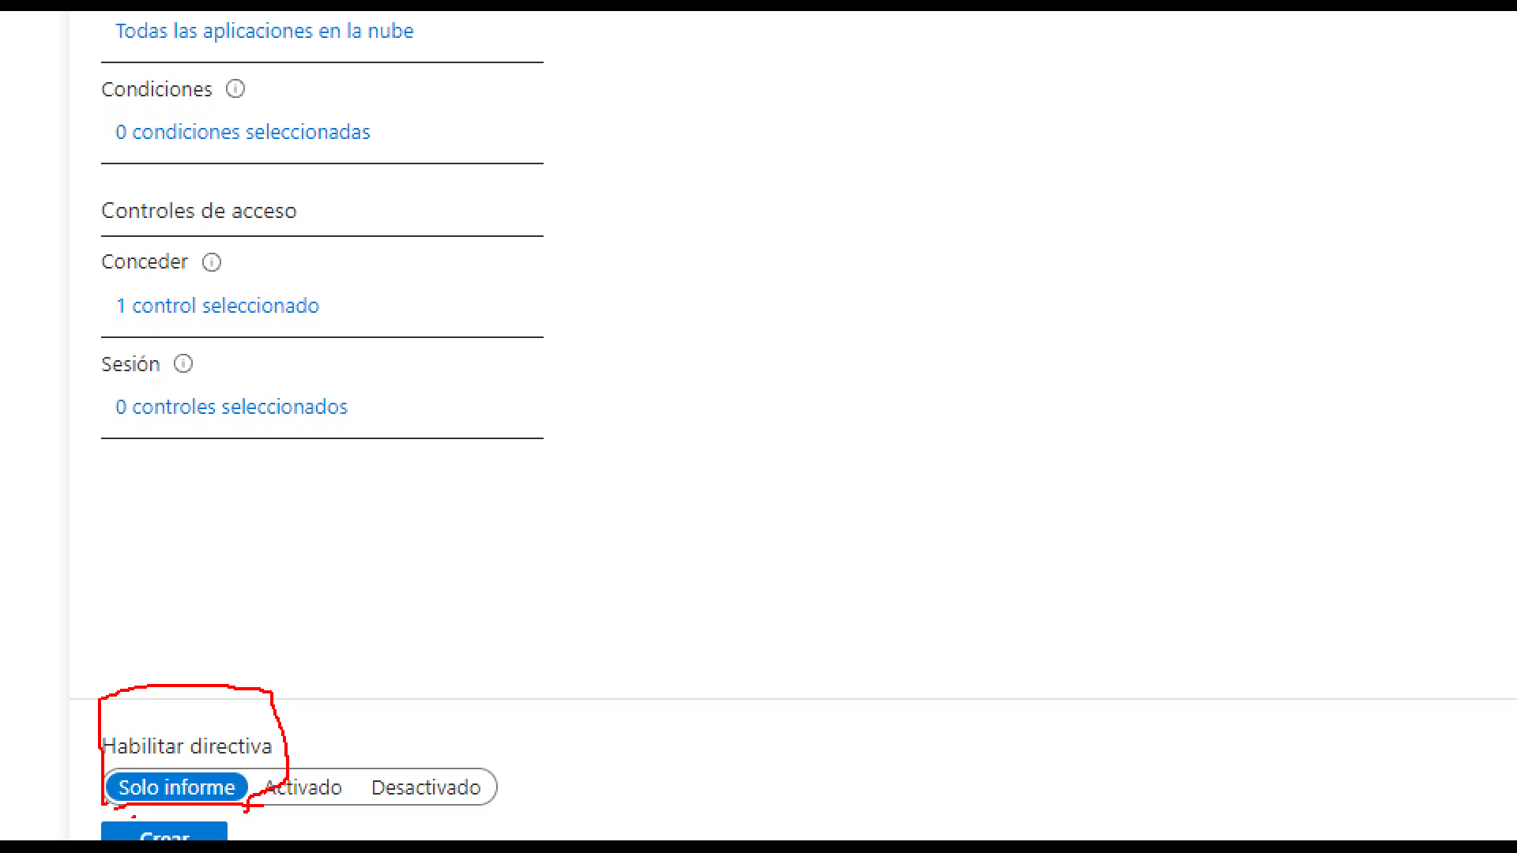
drag(131, 816, 237, 820)
key(Escape)
- Create the 'MFA para usuarios del grupo X' policy in Solo informe mode
click(244, 817)
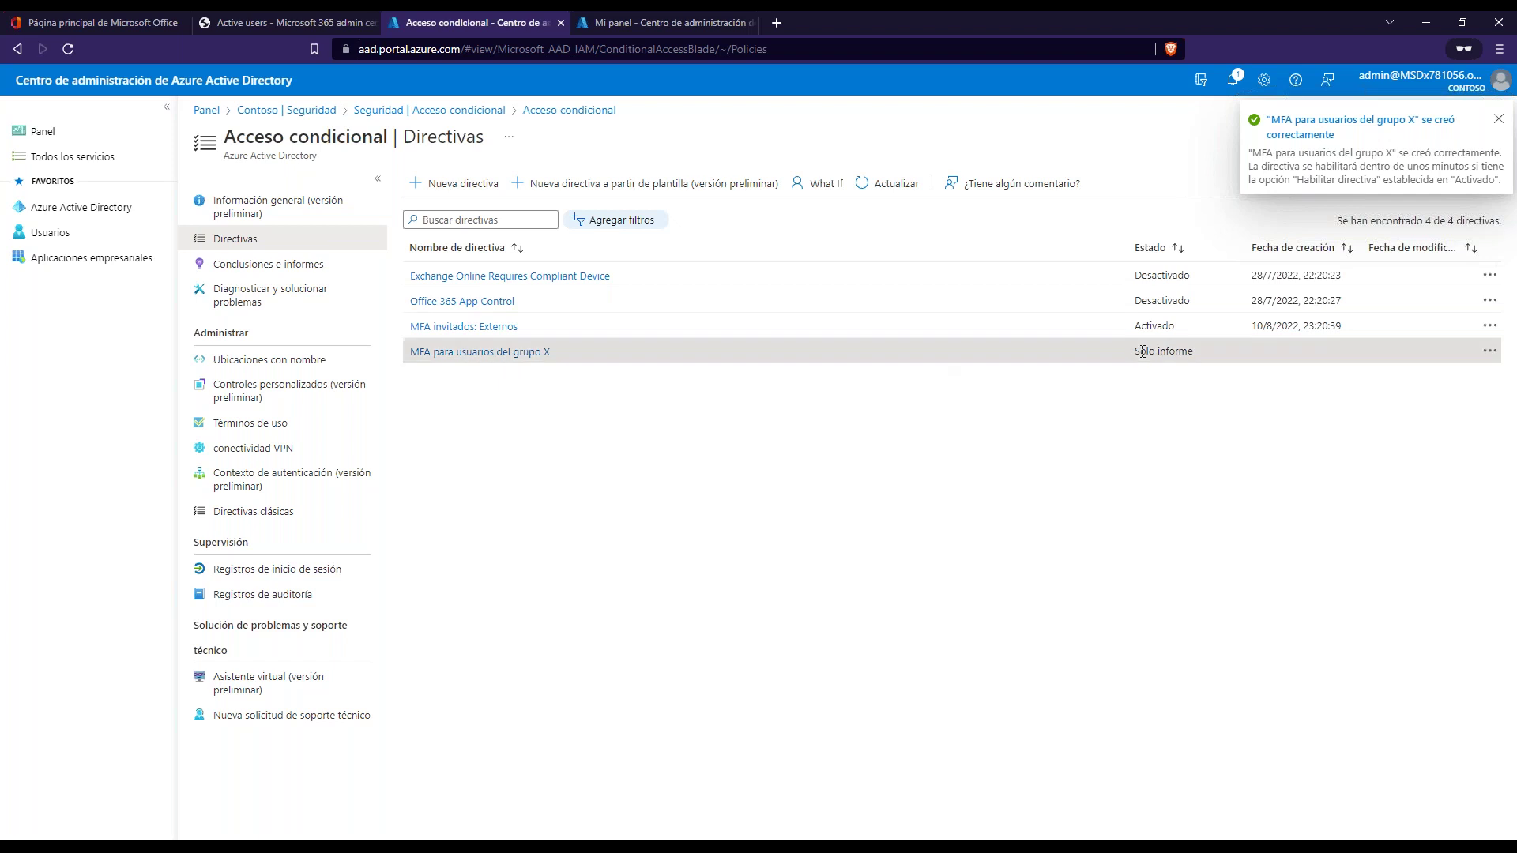
drag(1179, 352, 1188, 277)
click(1146, 419)
click(1161, 407)
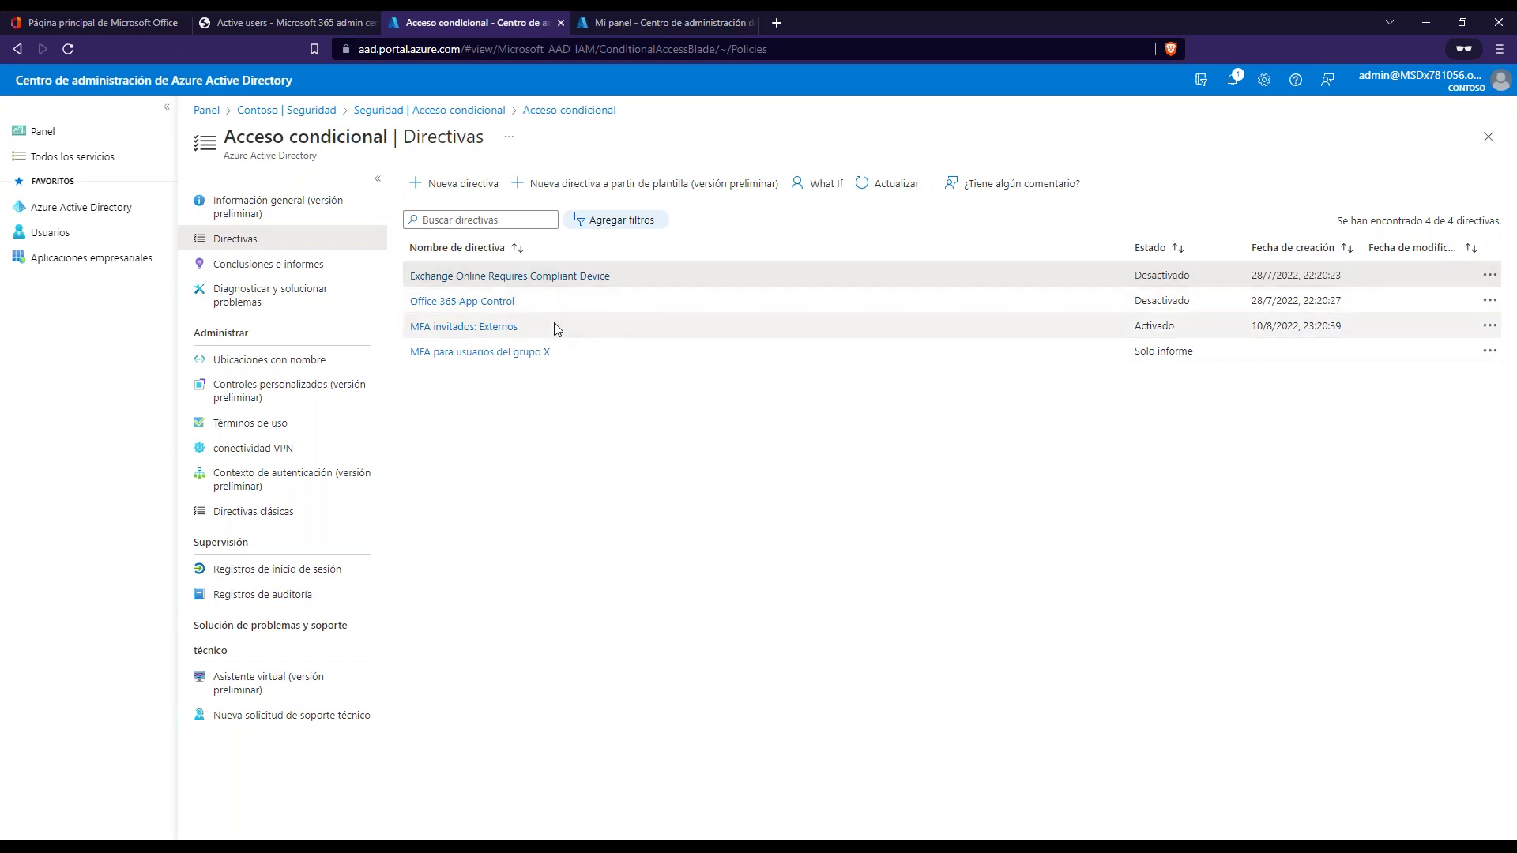
- Open the 'MFA invitados: Externos' policy, then return to Directivas, discarding changes
click(475, 327)
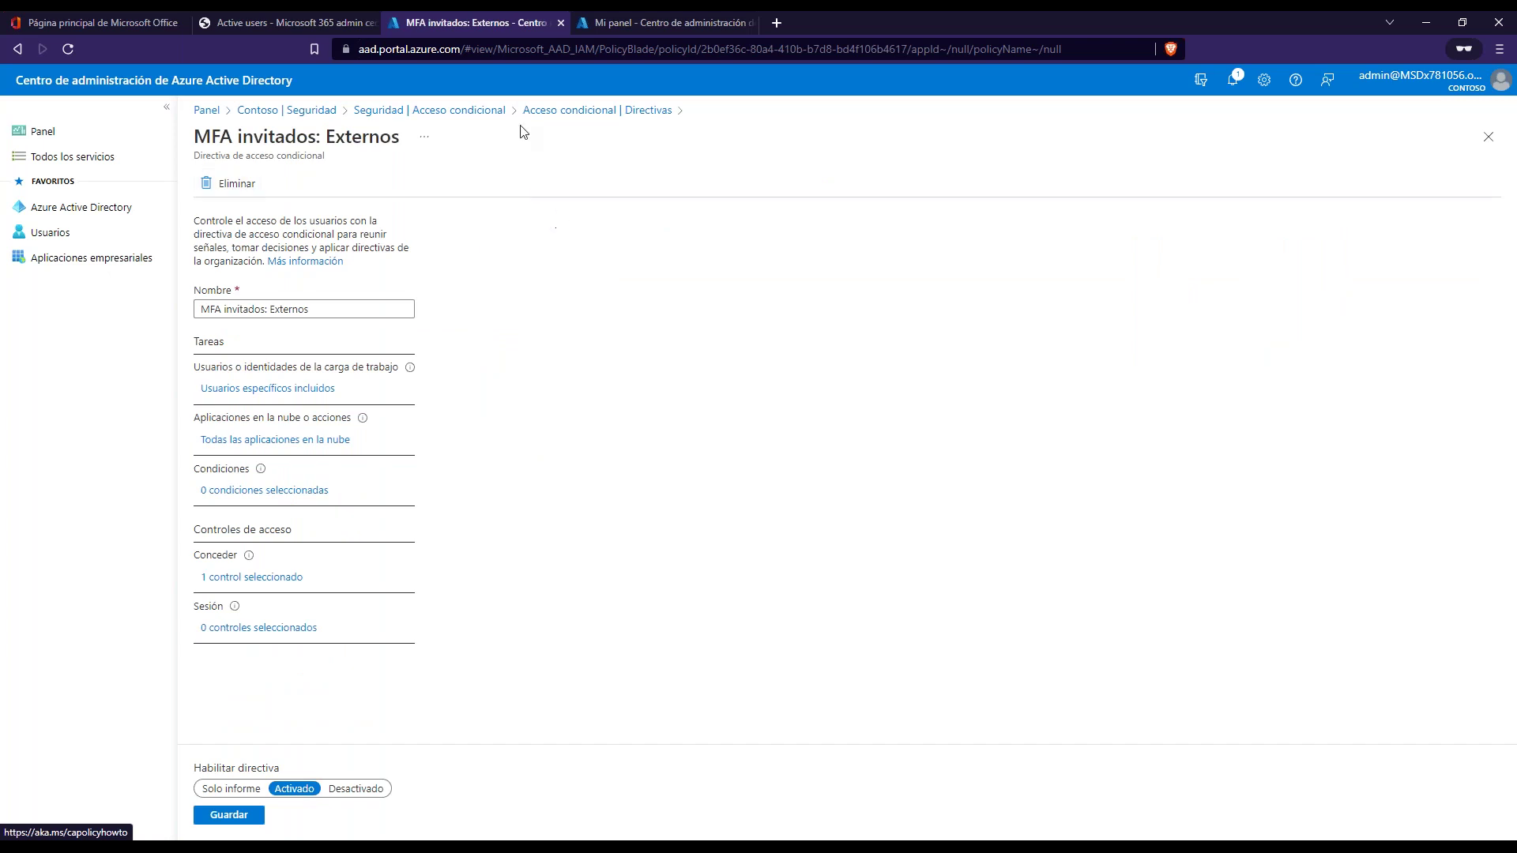
click(567, 112)
click(826, 131)
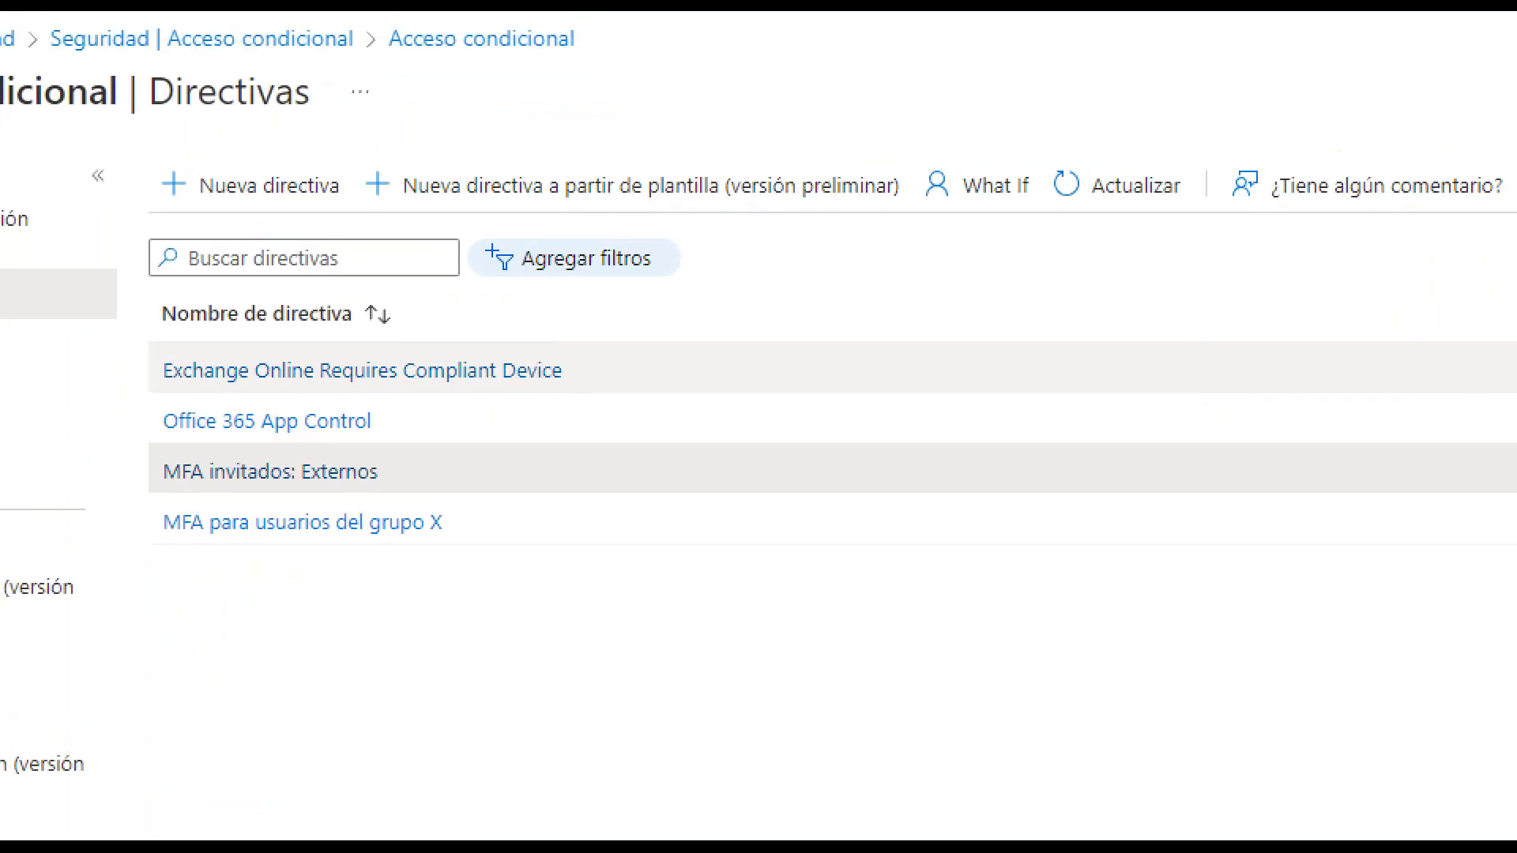
mouse_move(1005, 133)
mouse_down()
mouse_move(956, 139)
mouse_move(910, 202)
mouse_move(1019, 225)
mouse_move(1034, 130)
mouse_move(973, 118)
mouse_move(932, 150)
mouse_up()
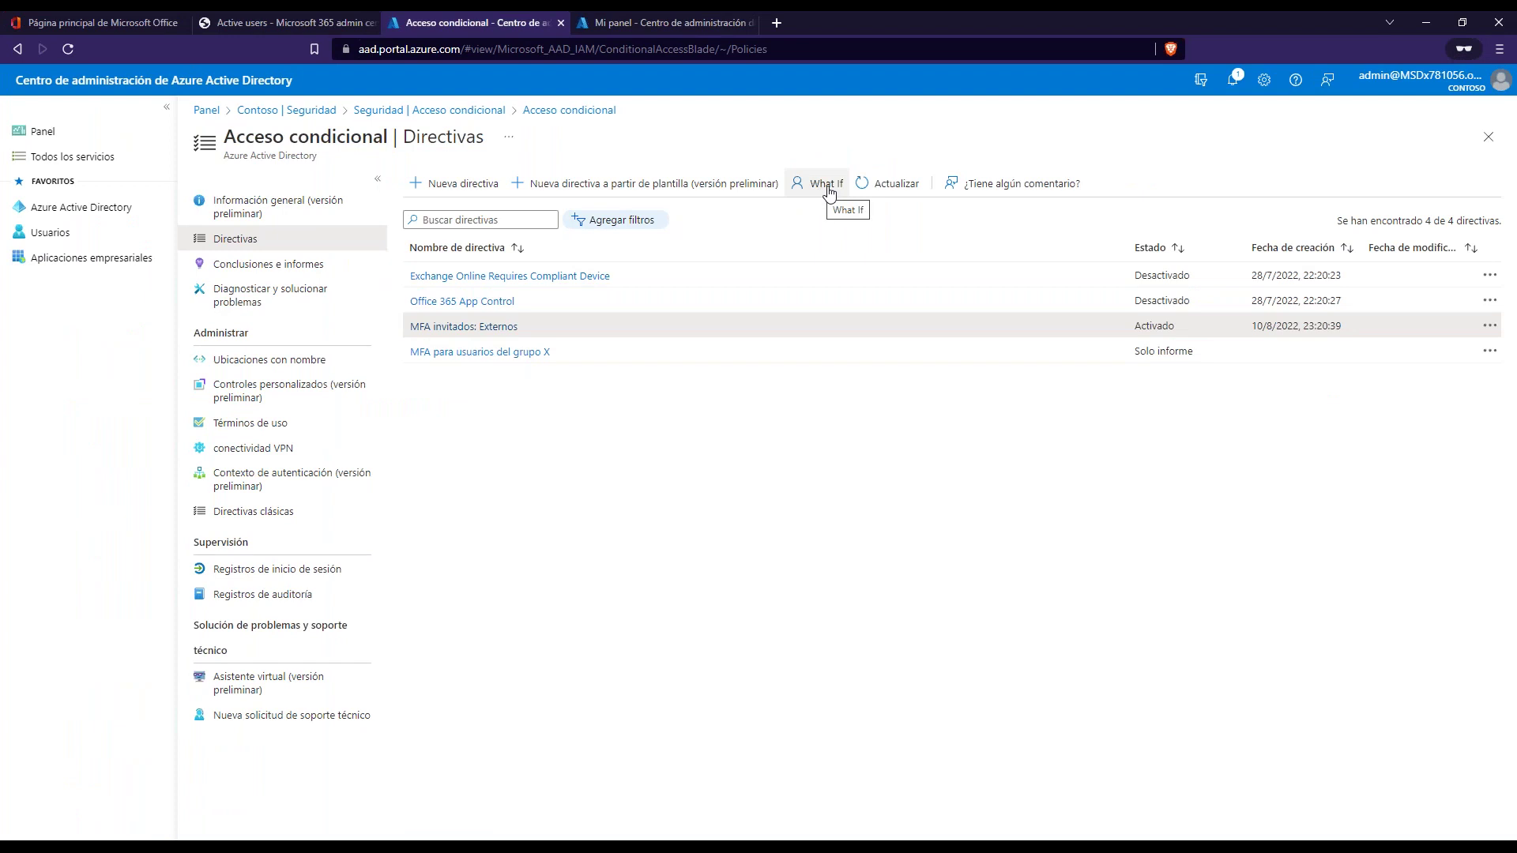
- Set up the What If tool with a chosen test user and Cualquier aplicación en la nube
click(821, 192)
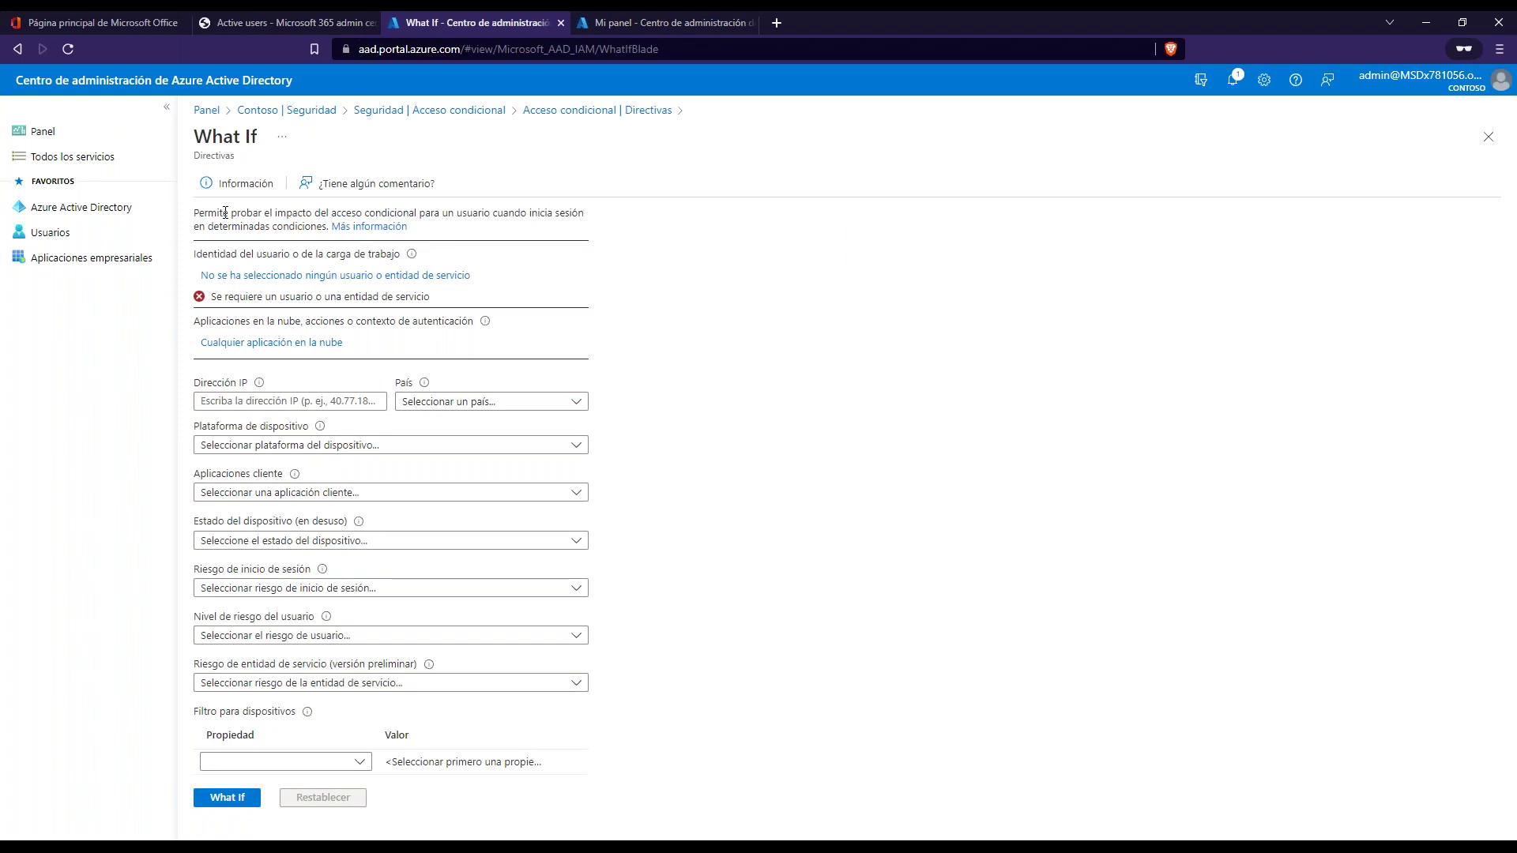
drag(211, 217, 563, 219)
click(579, 233)
click(274, 283)
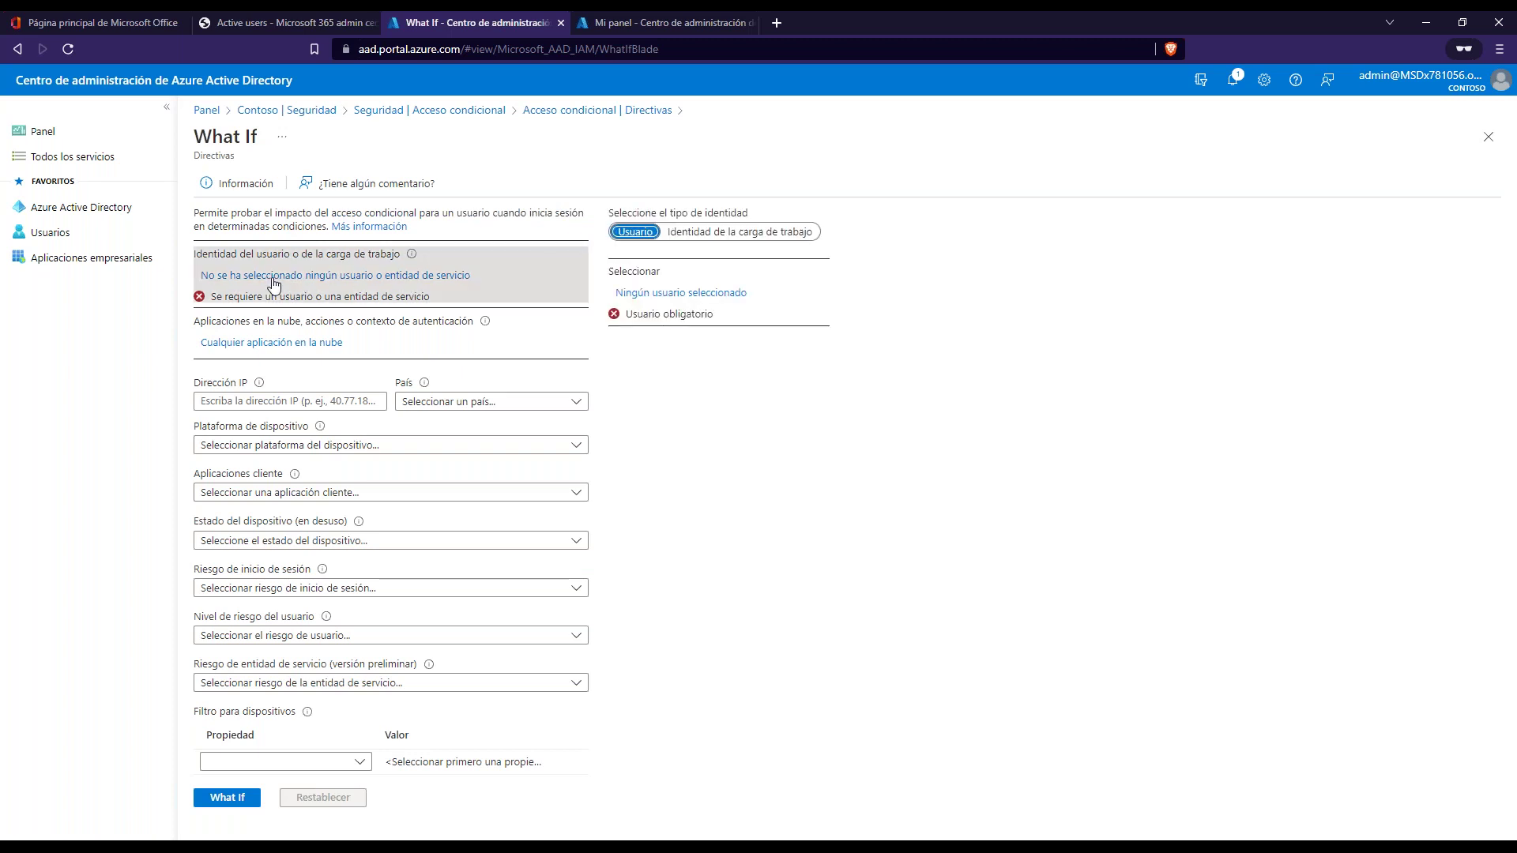
click(701, 294)
click(1170, 228)
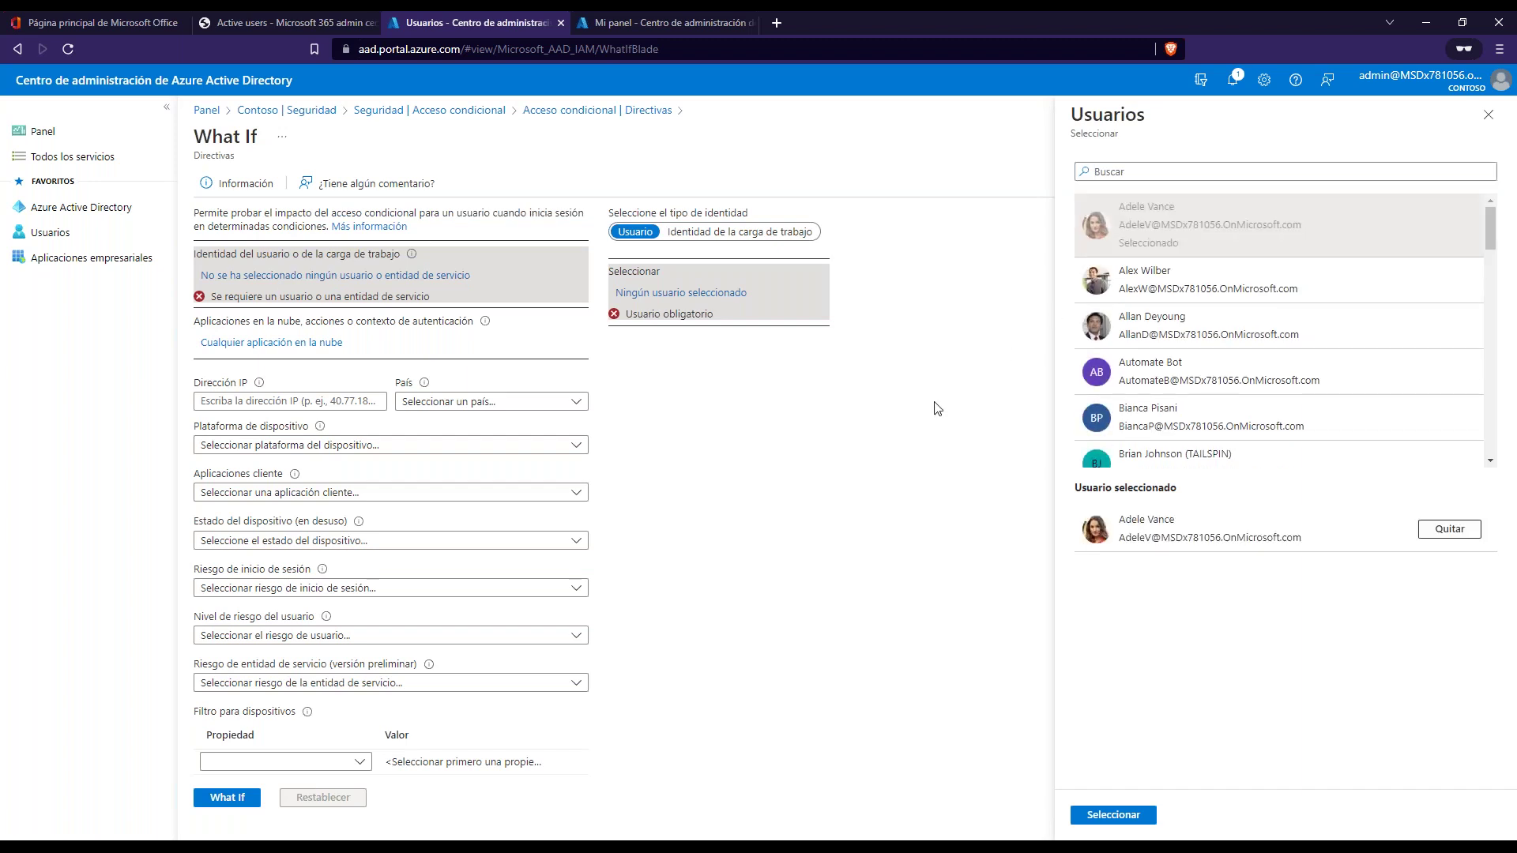
click(1120, 816)
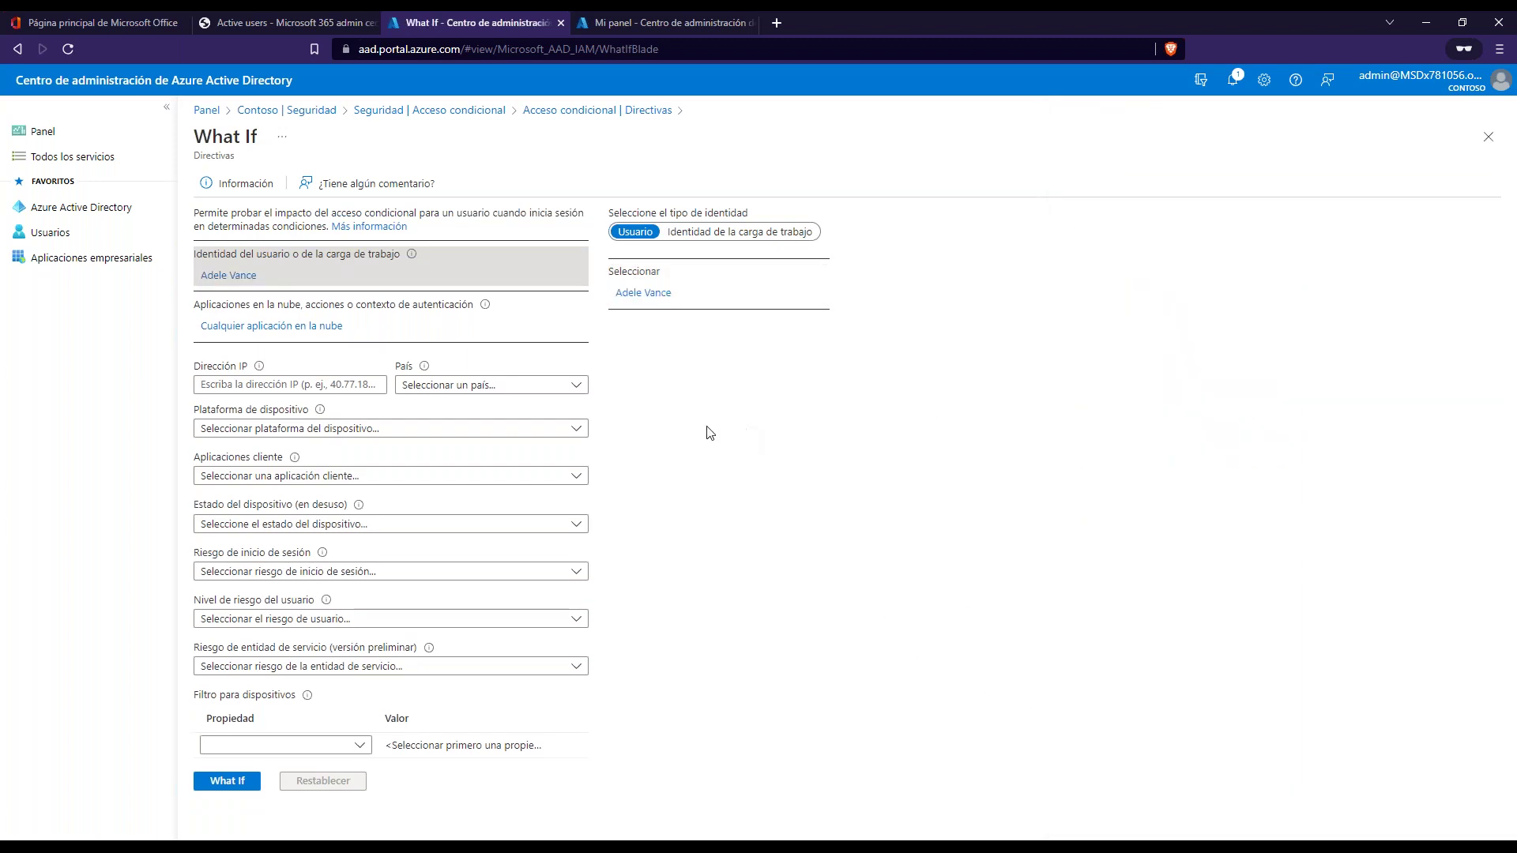
click(275, 332)
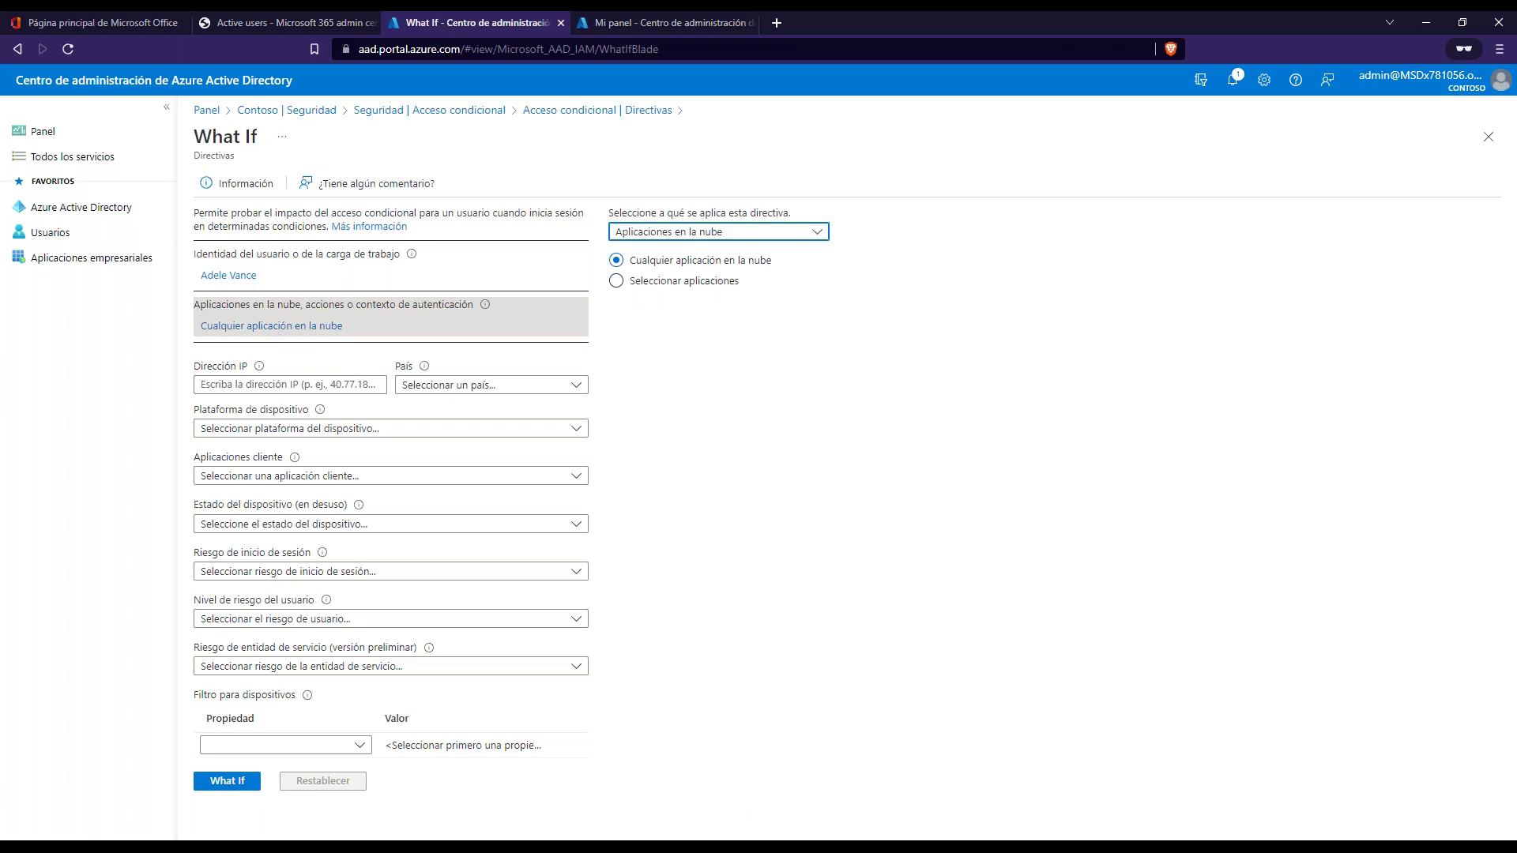
- Run the What If evaluation and review the results showing no policies would apply
click(258, 381)
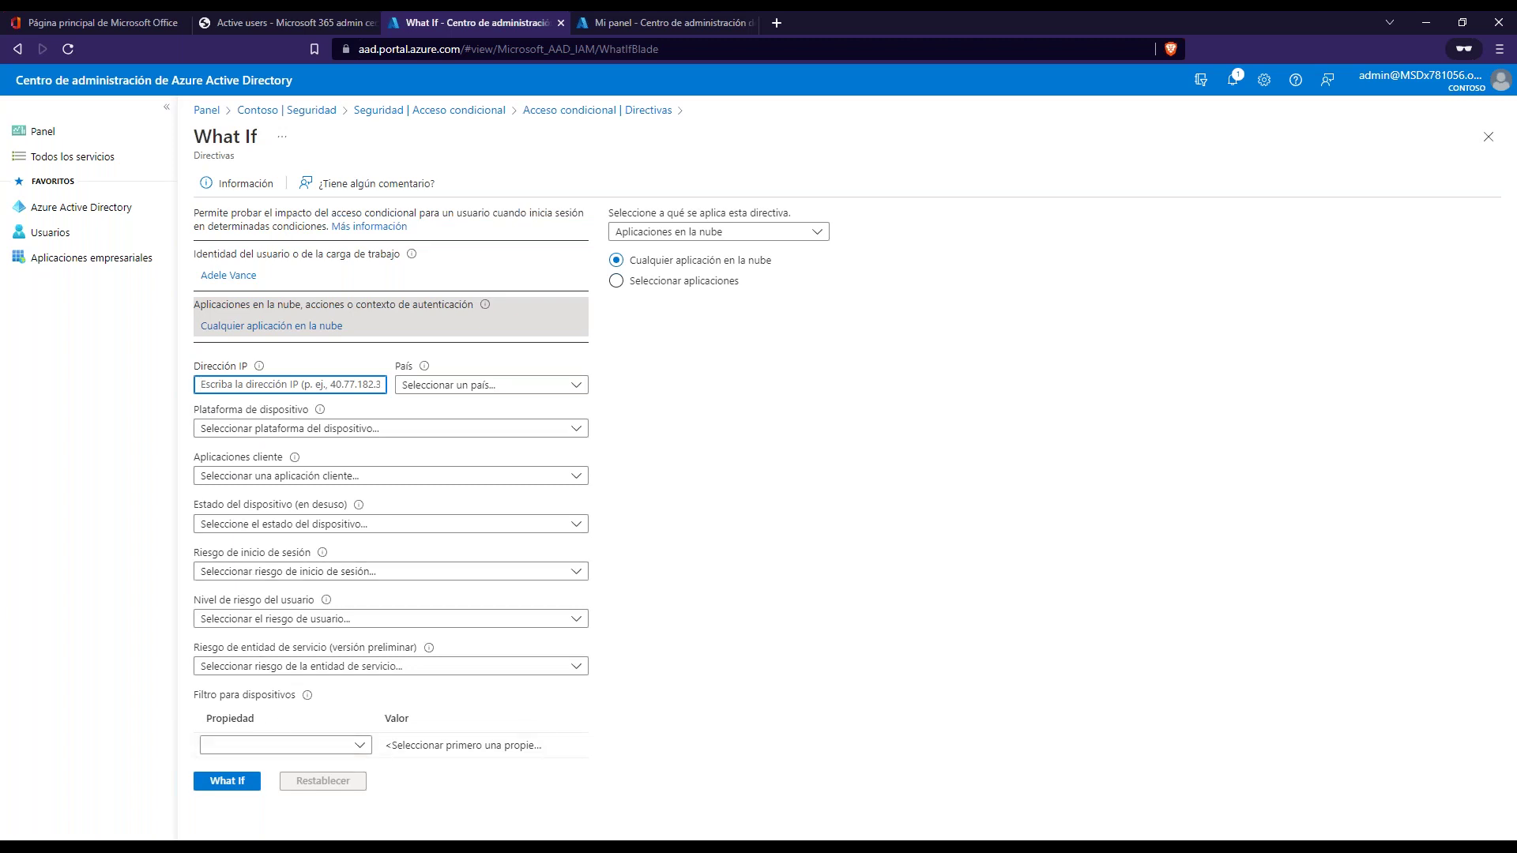
click(225, 783)
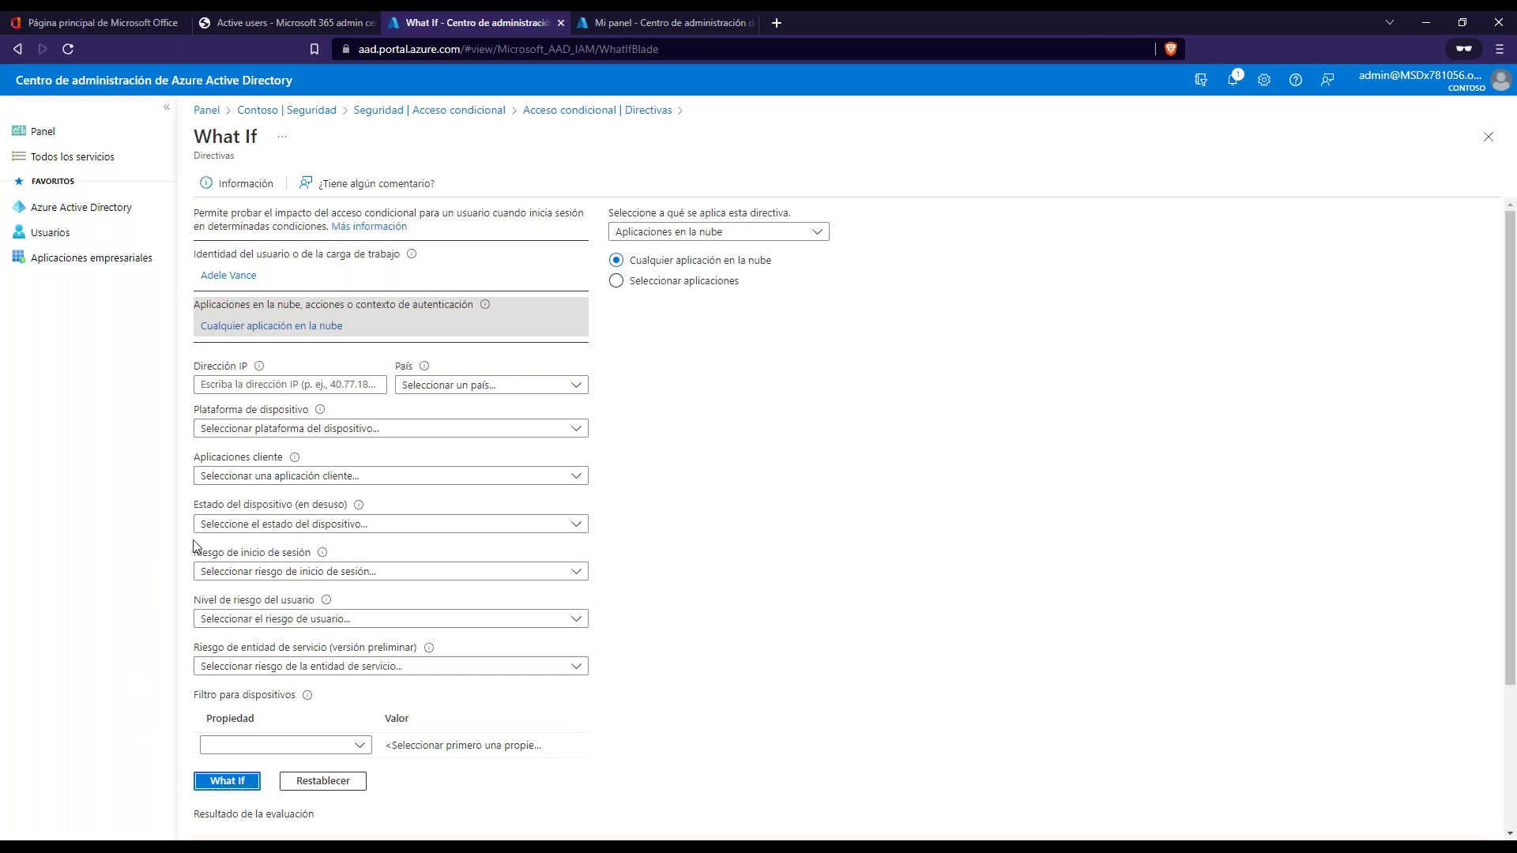
scroll(692, 533, down, 3)
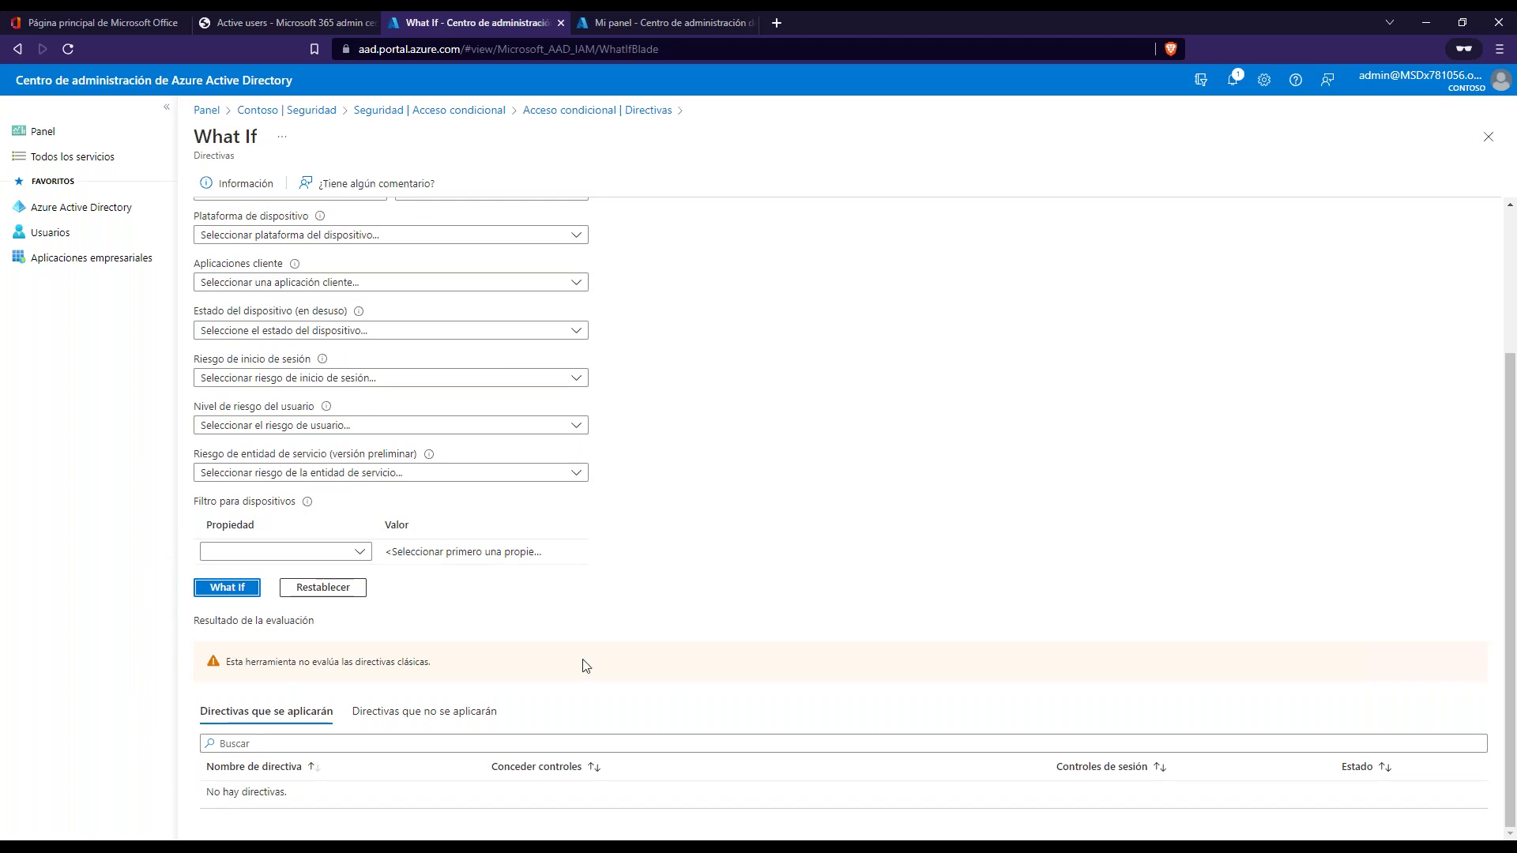
drag(312, 786, 322, 786)
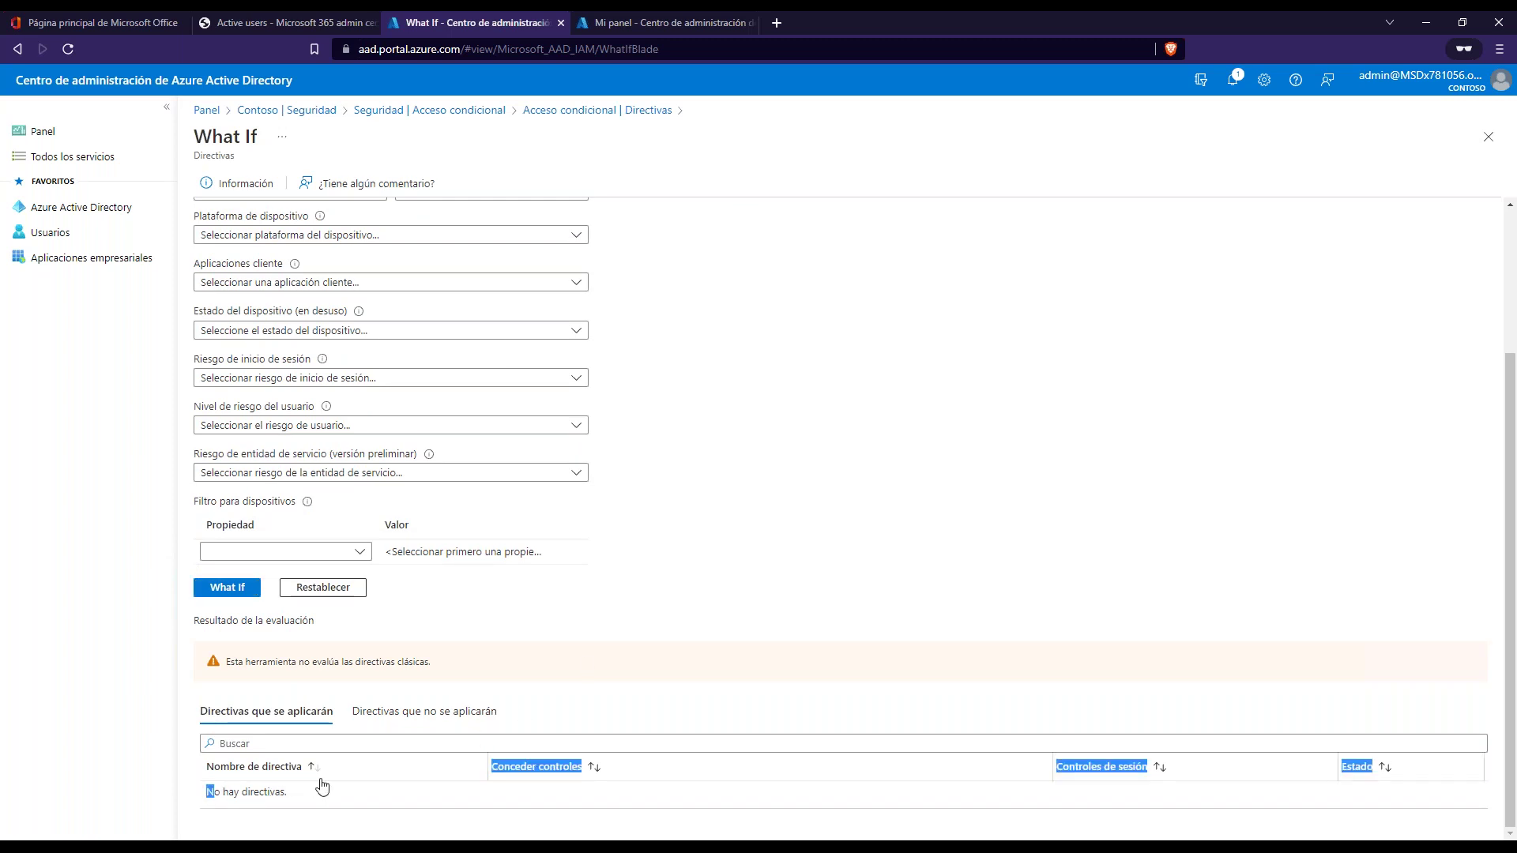
click(365, 813)
scroll(536, 431, up, 2)
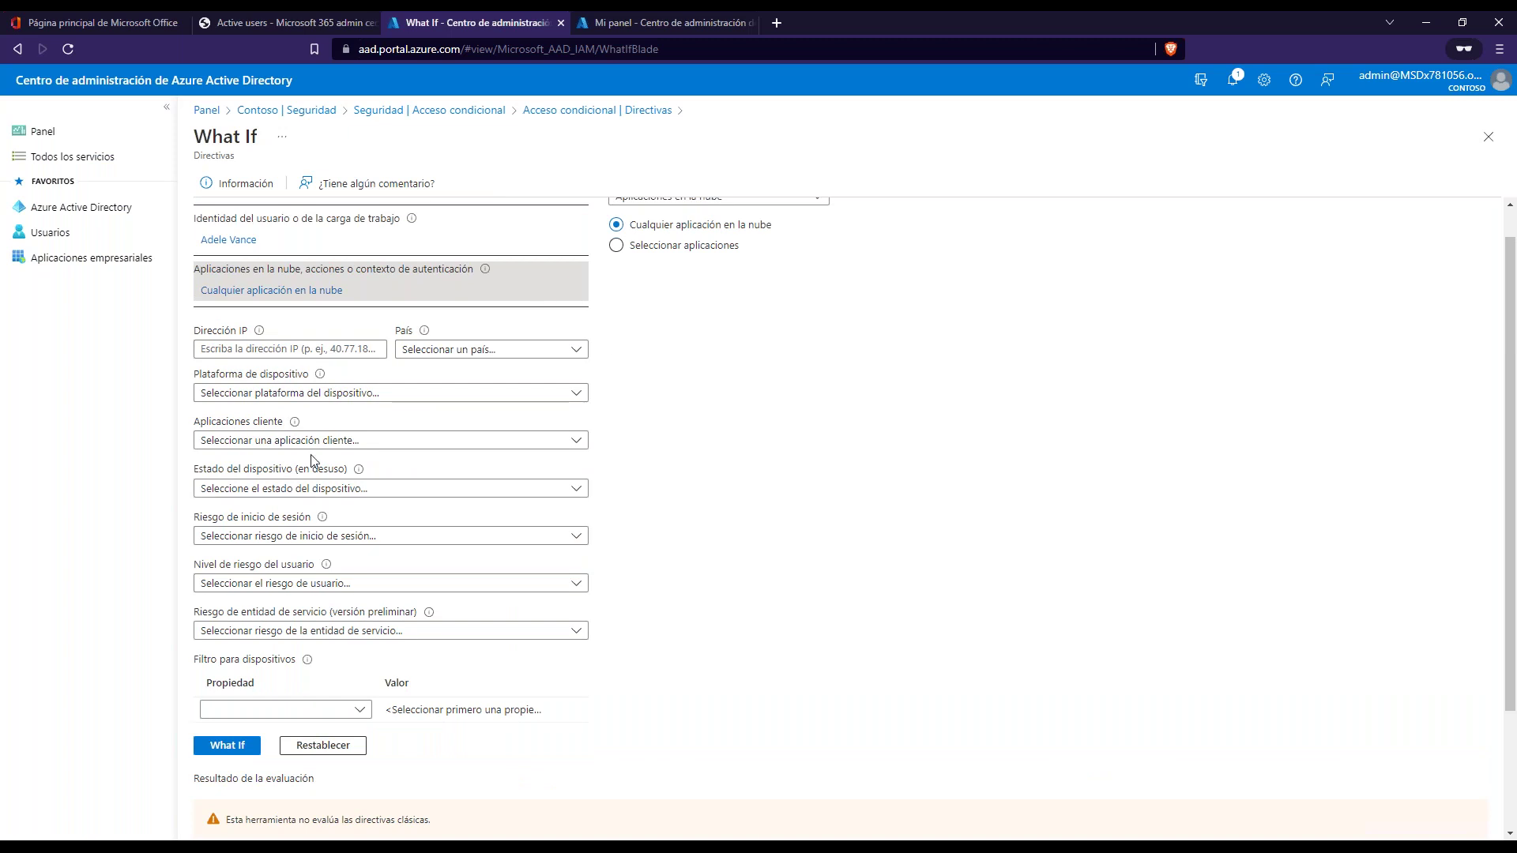
scroll(434, 451, up, 1)
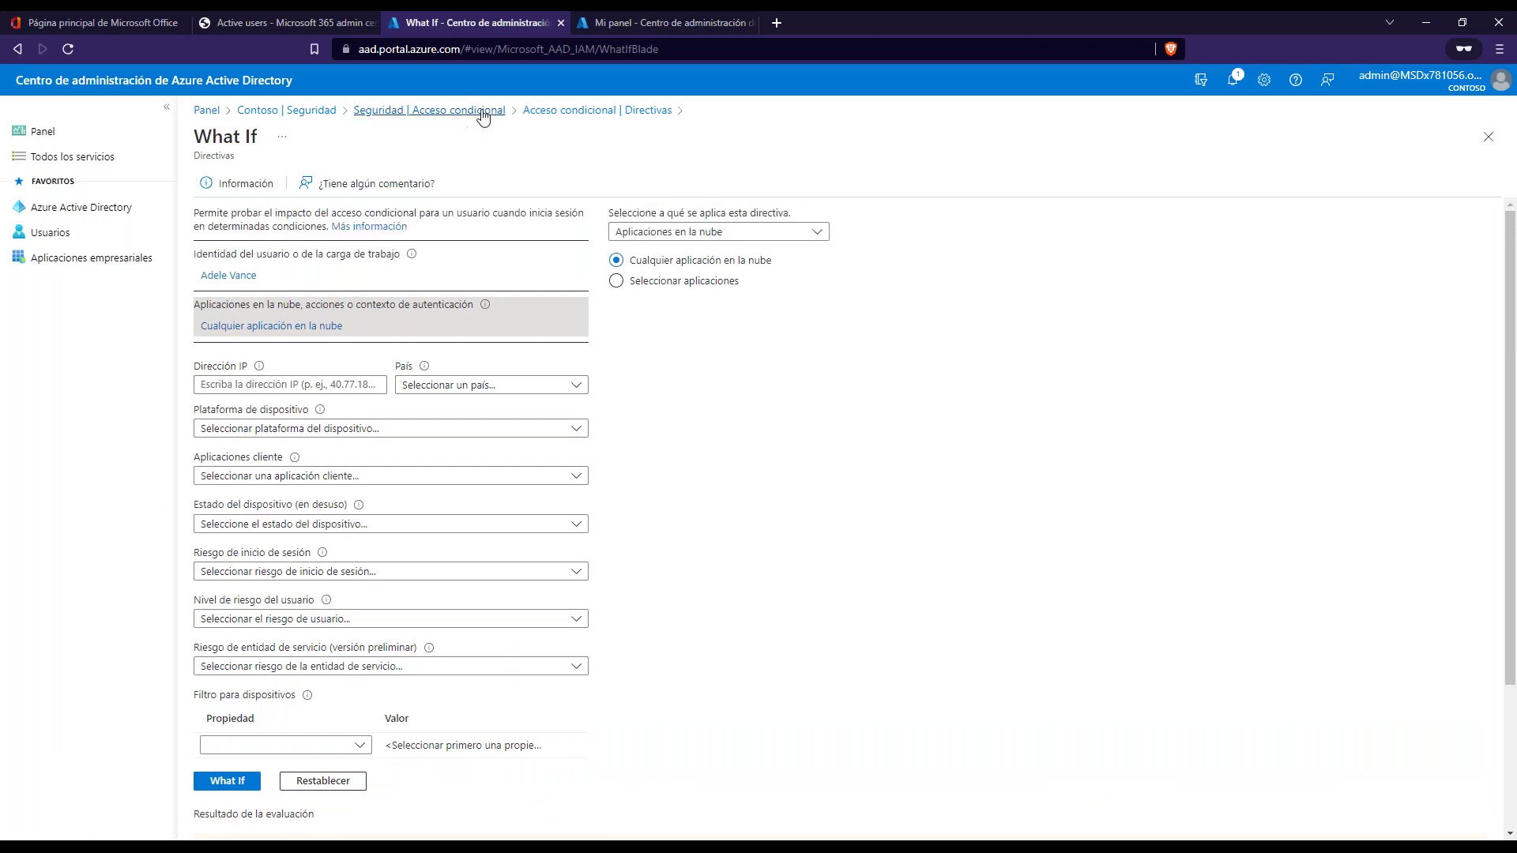
- Return to the Directivas list and dismiss the options menu for 'MFA invitados: Externos' without deleting it
click(593, 111)
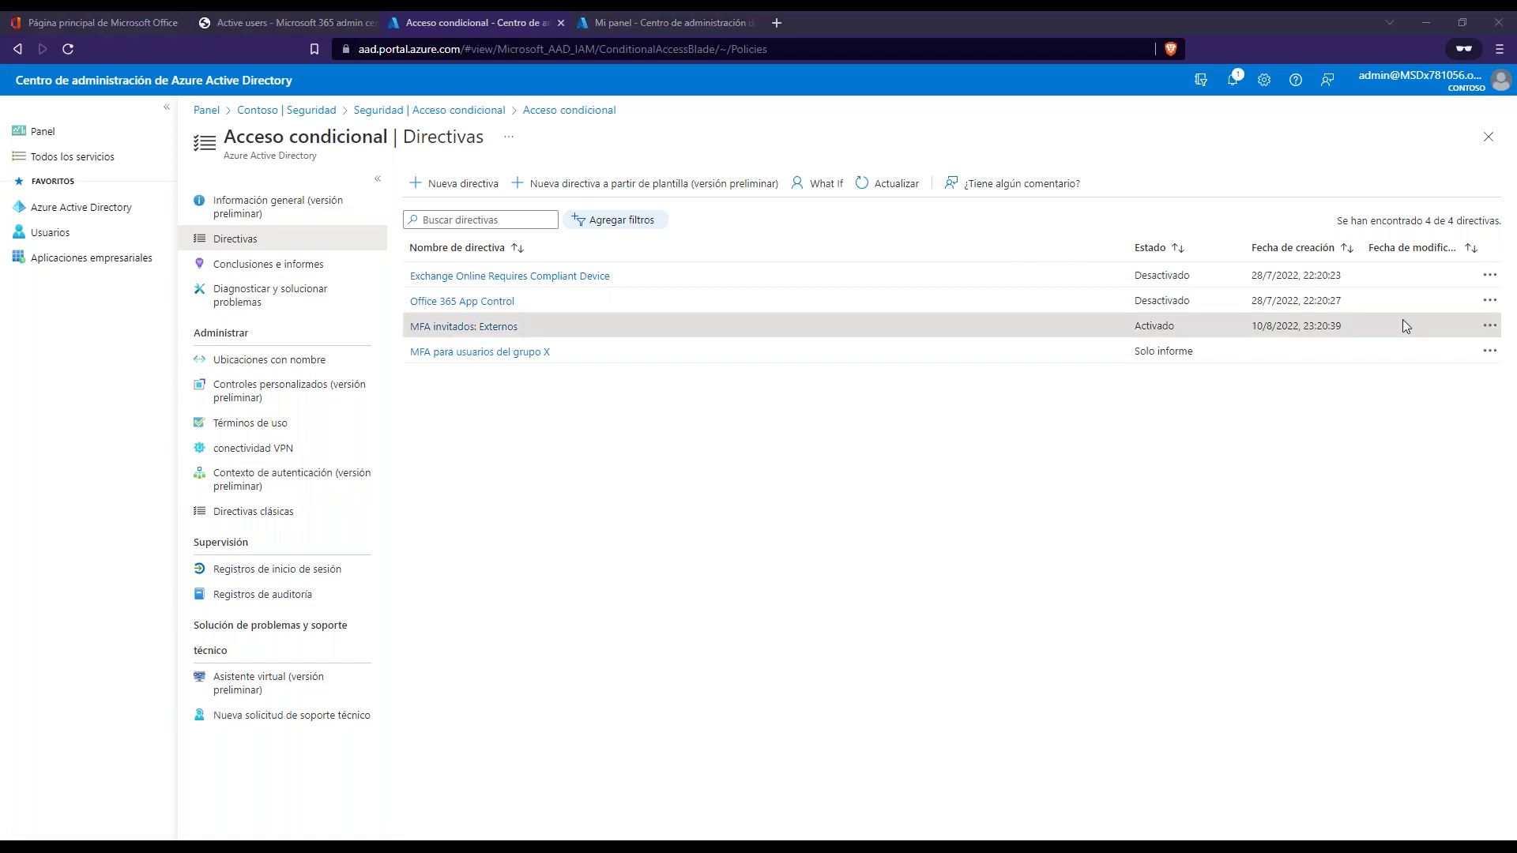
click(1490, 326)
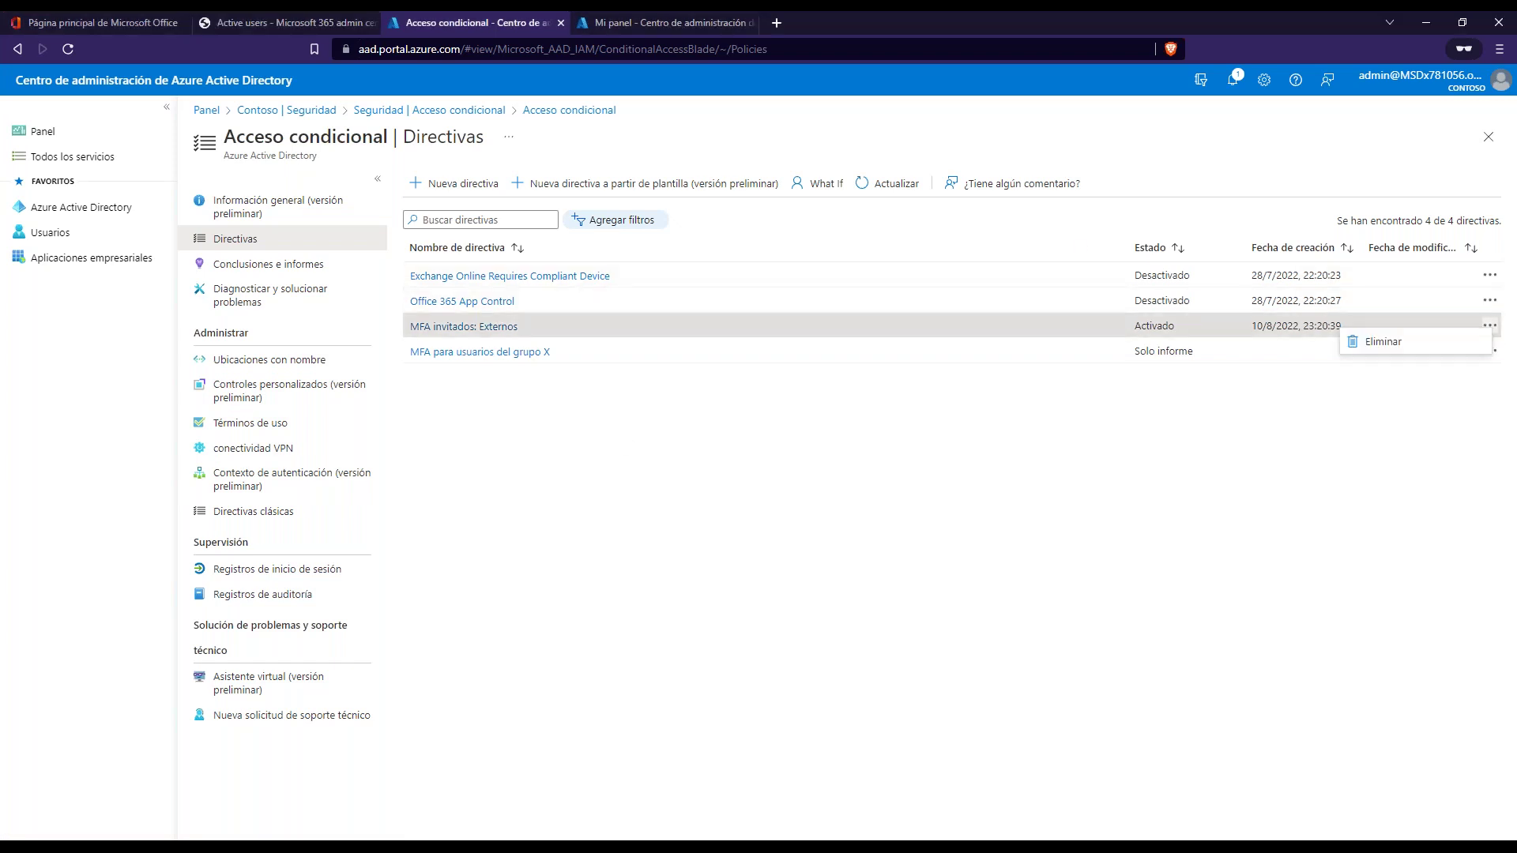
click(722, 396)
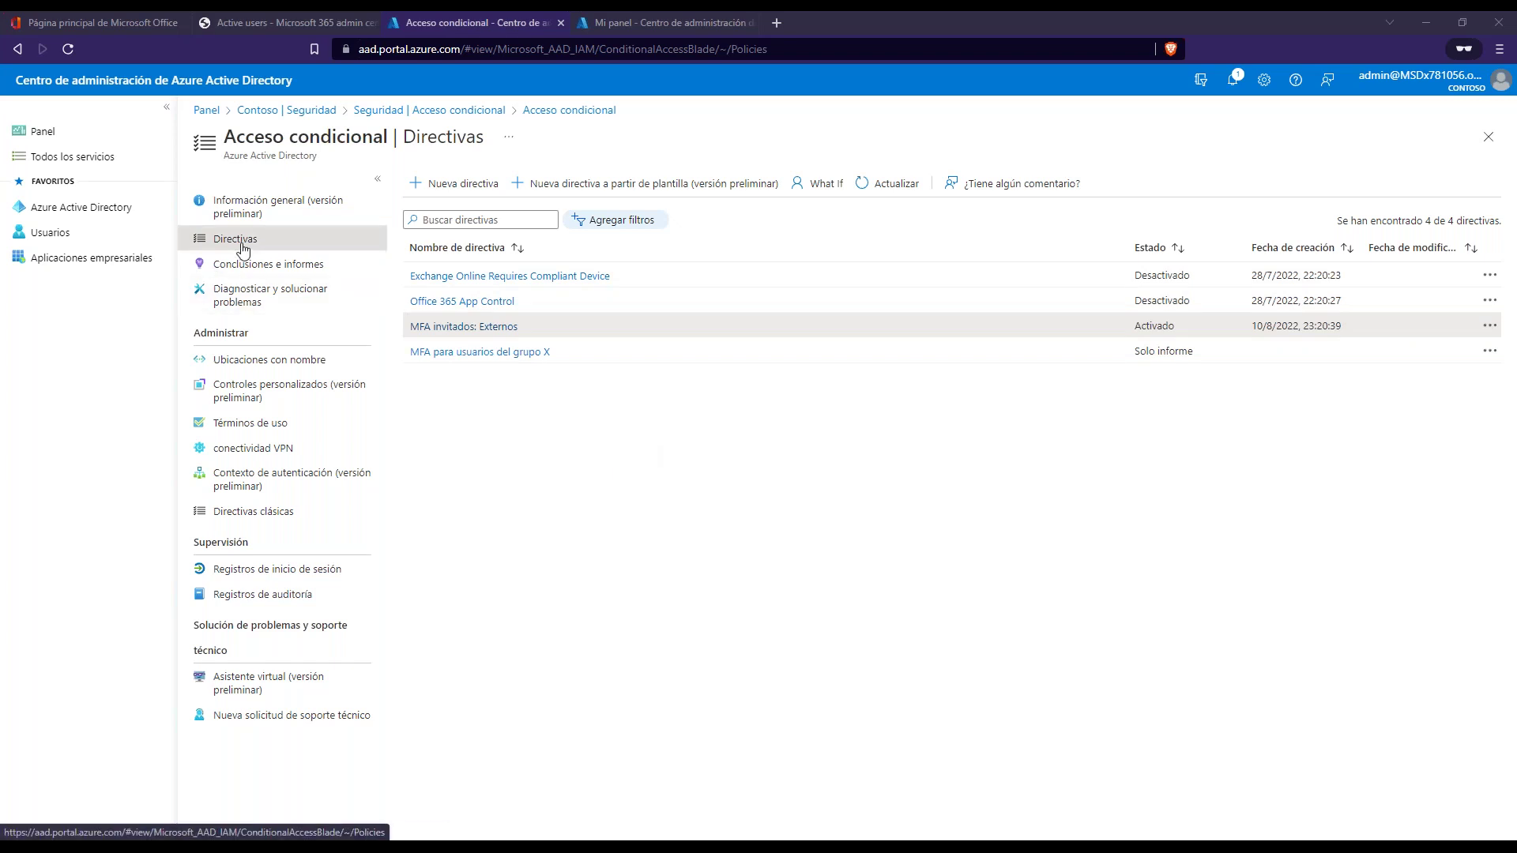
click(261, 207)
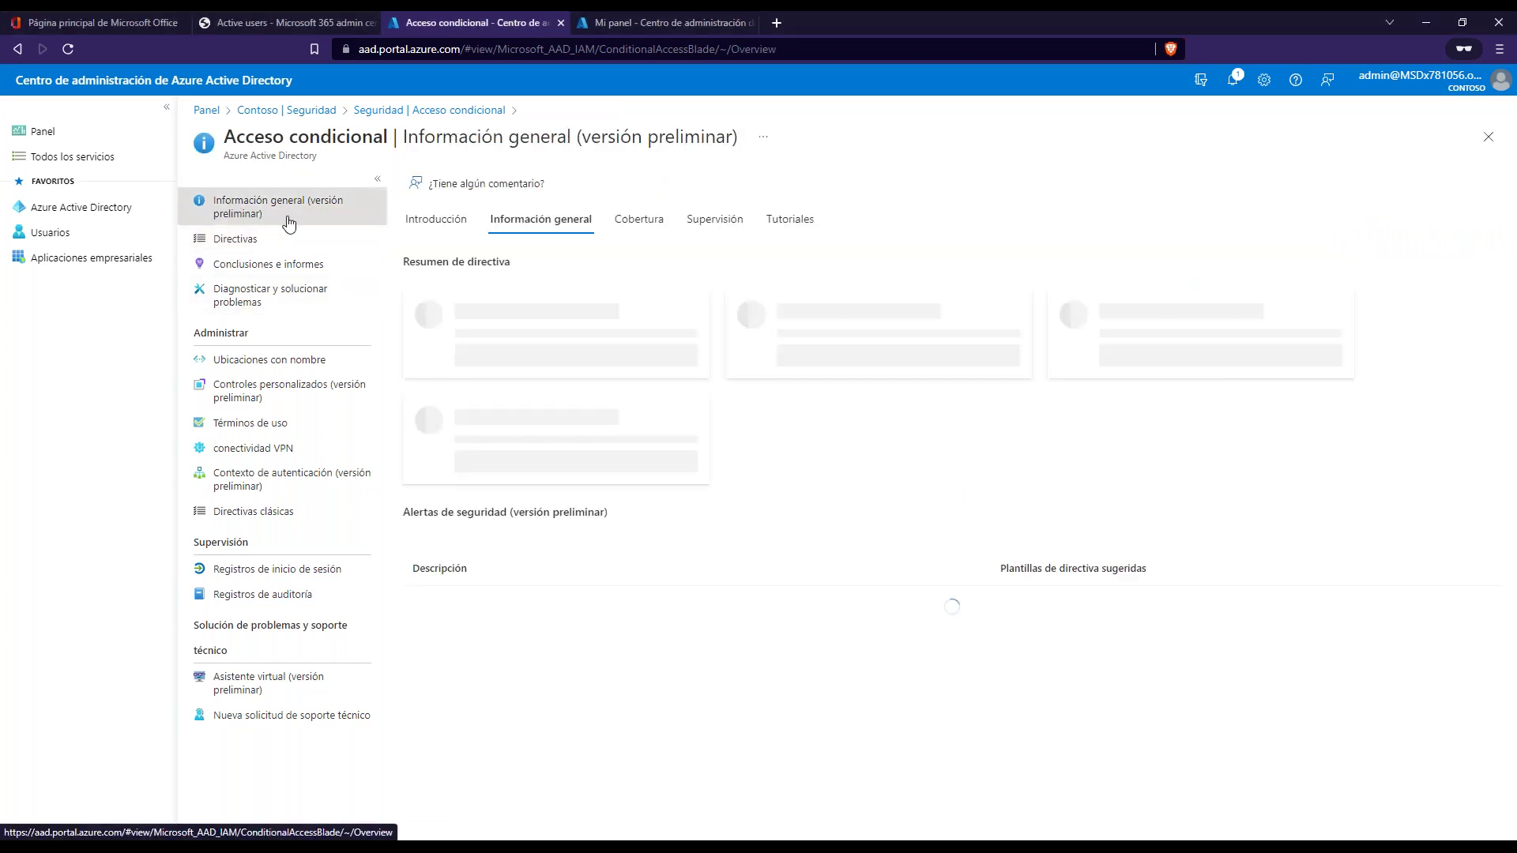
click(718, 224)
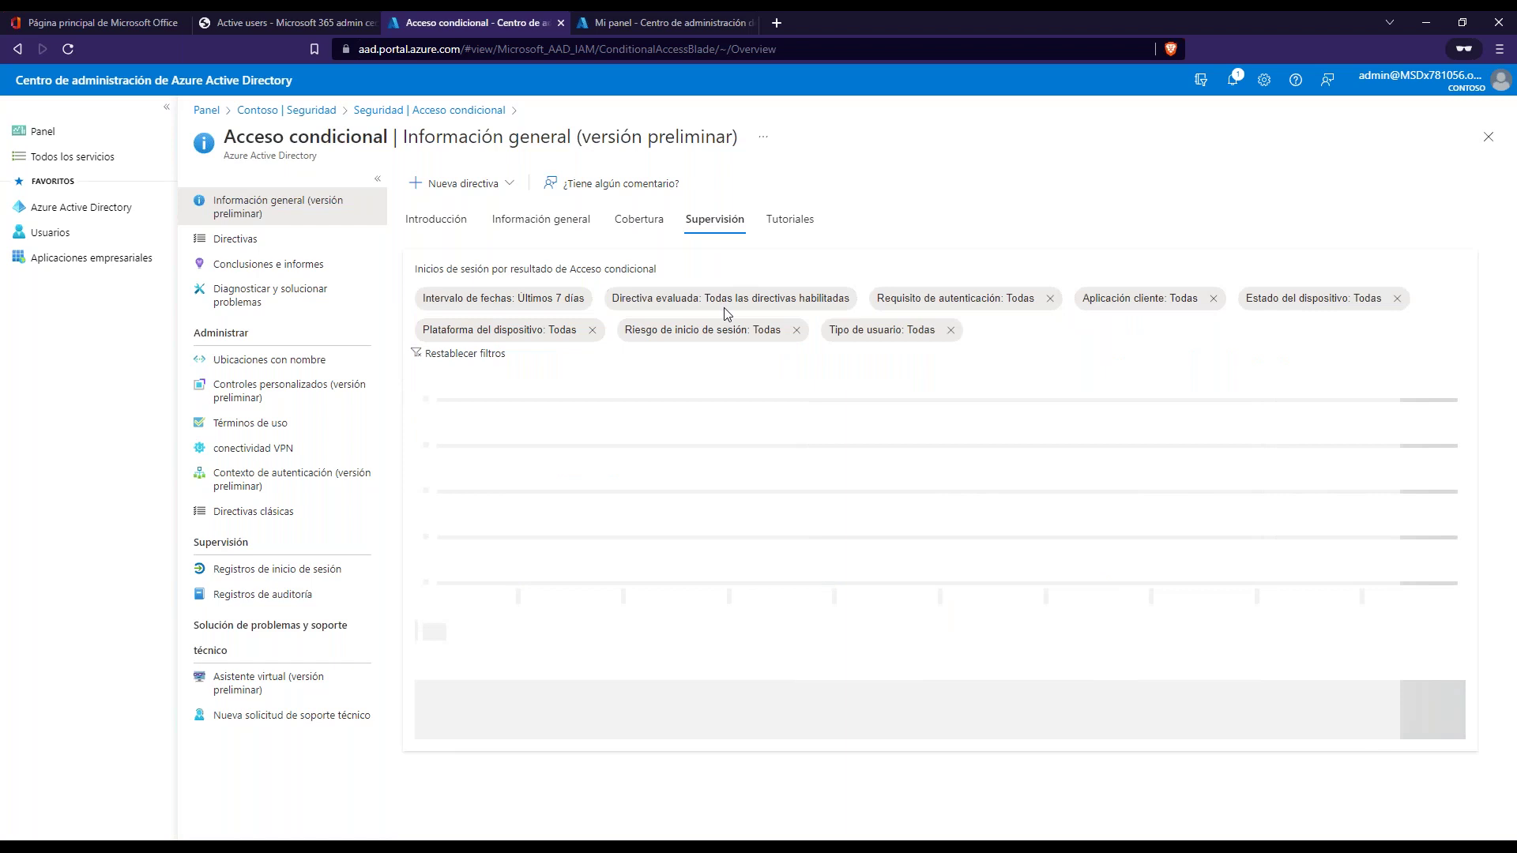
click(537, 221)
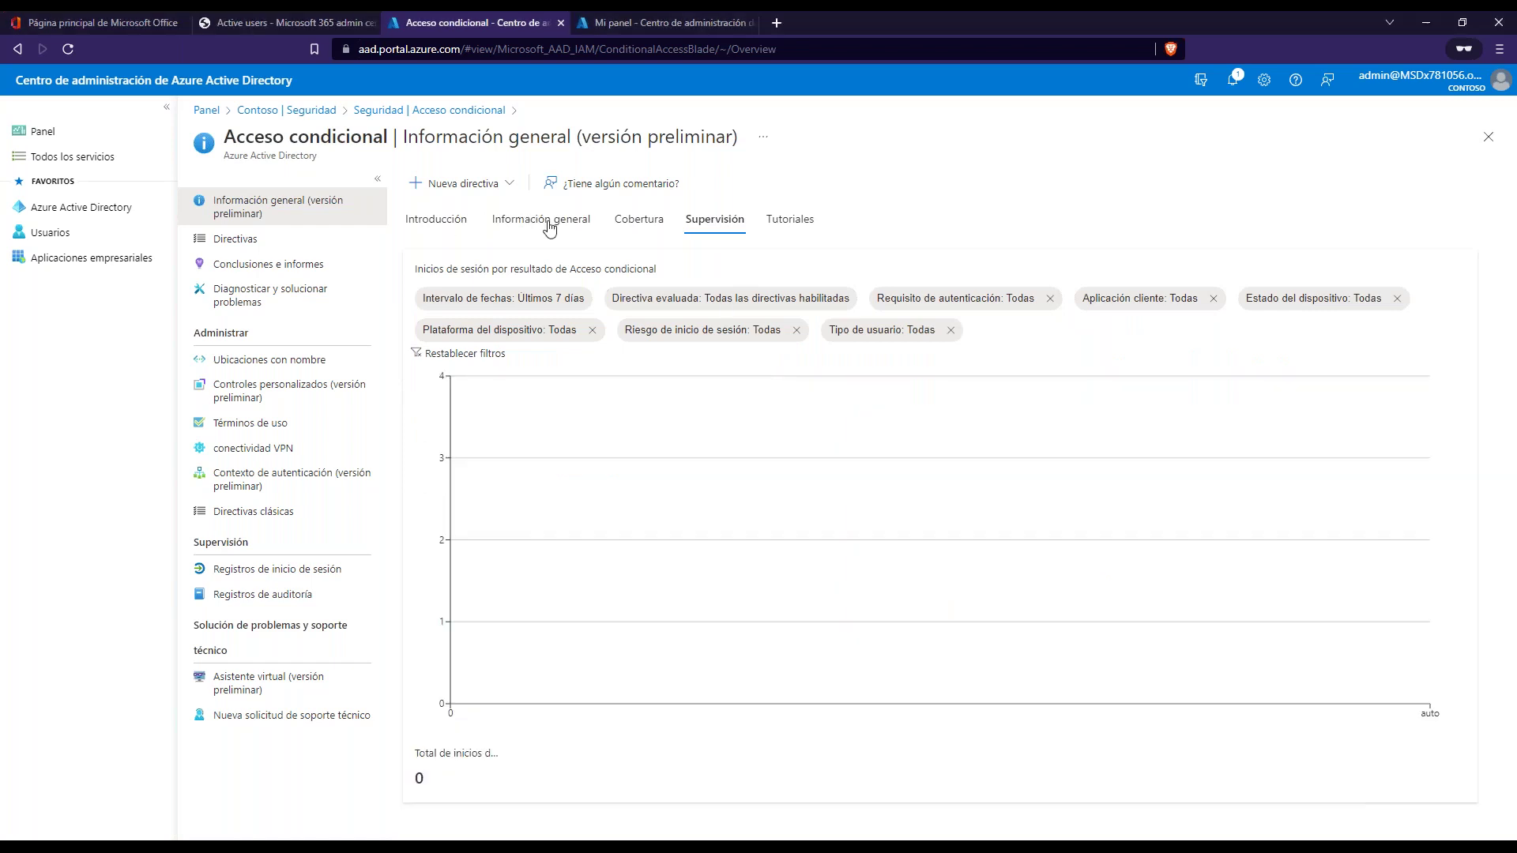
click(437, 225)
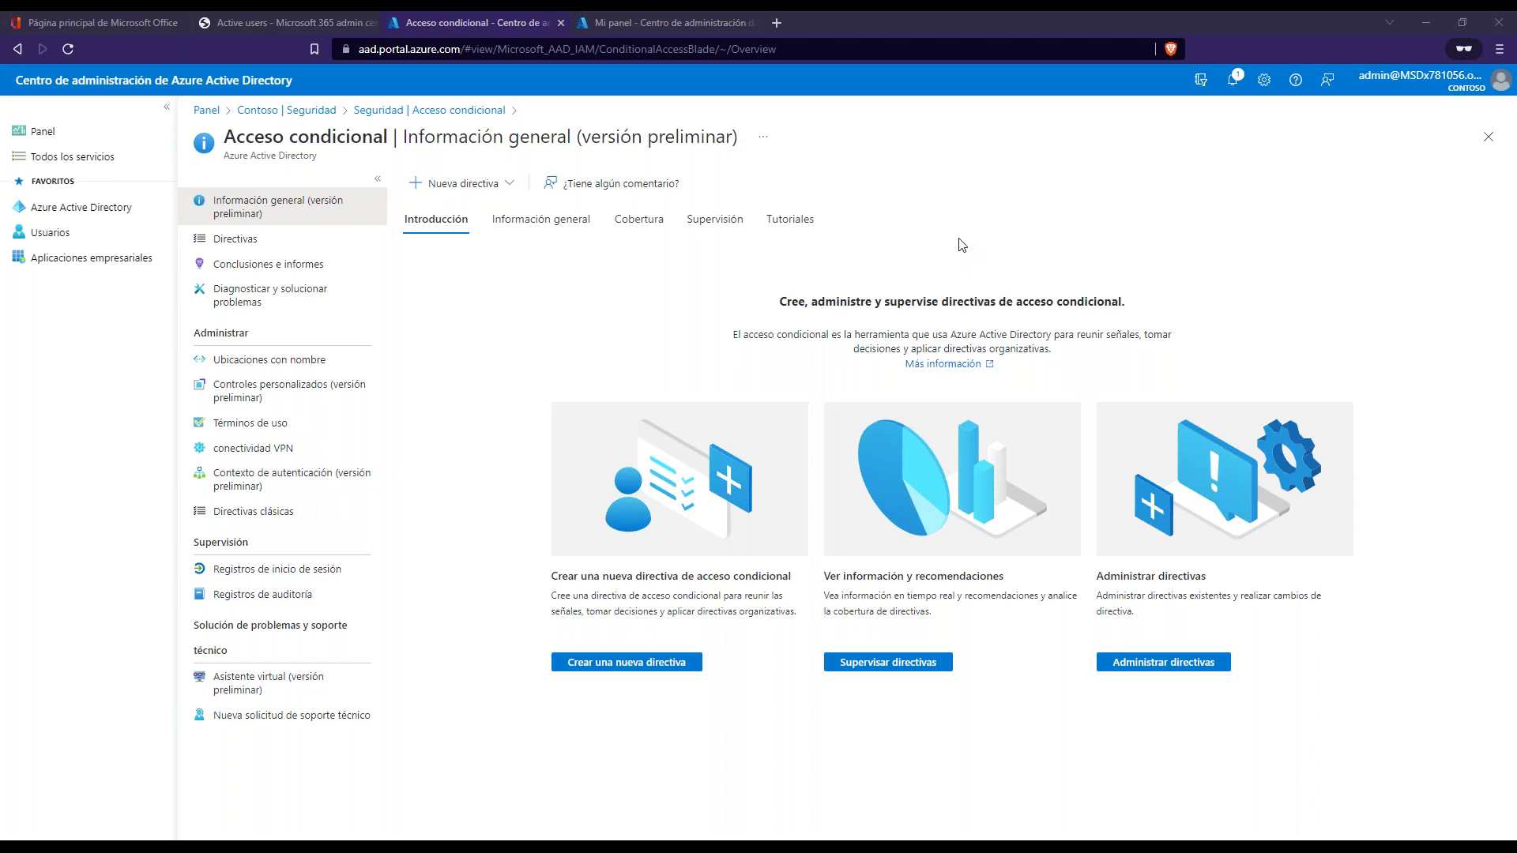
click(901, 666)
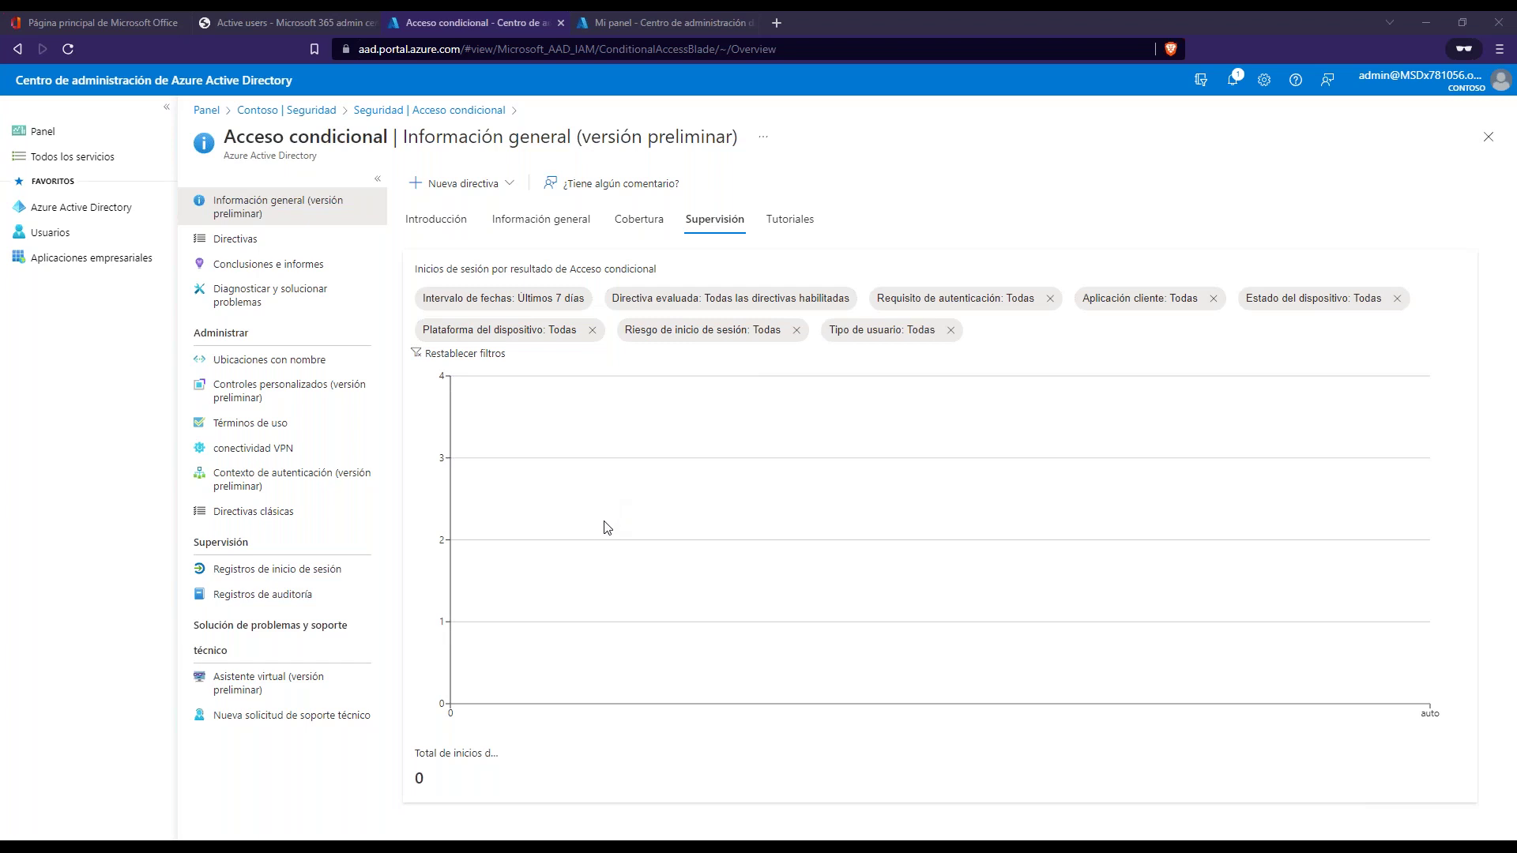
click(268, 238)
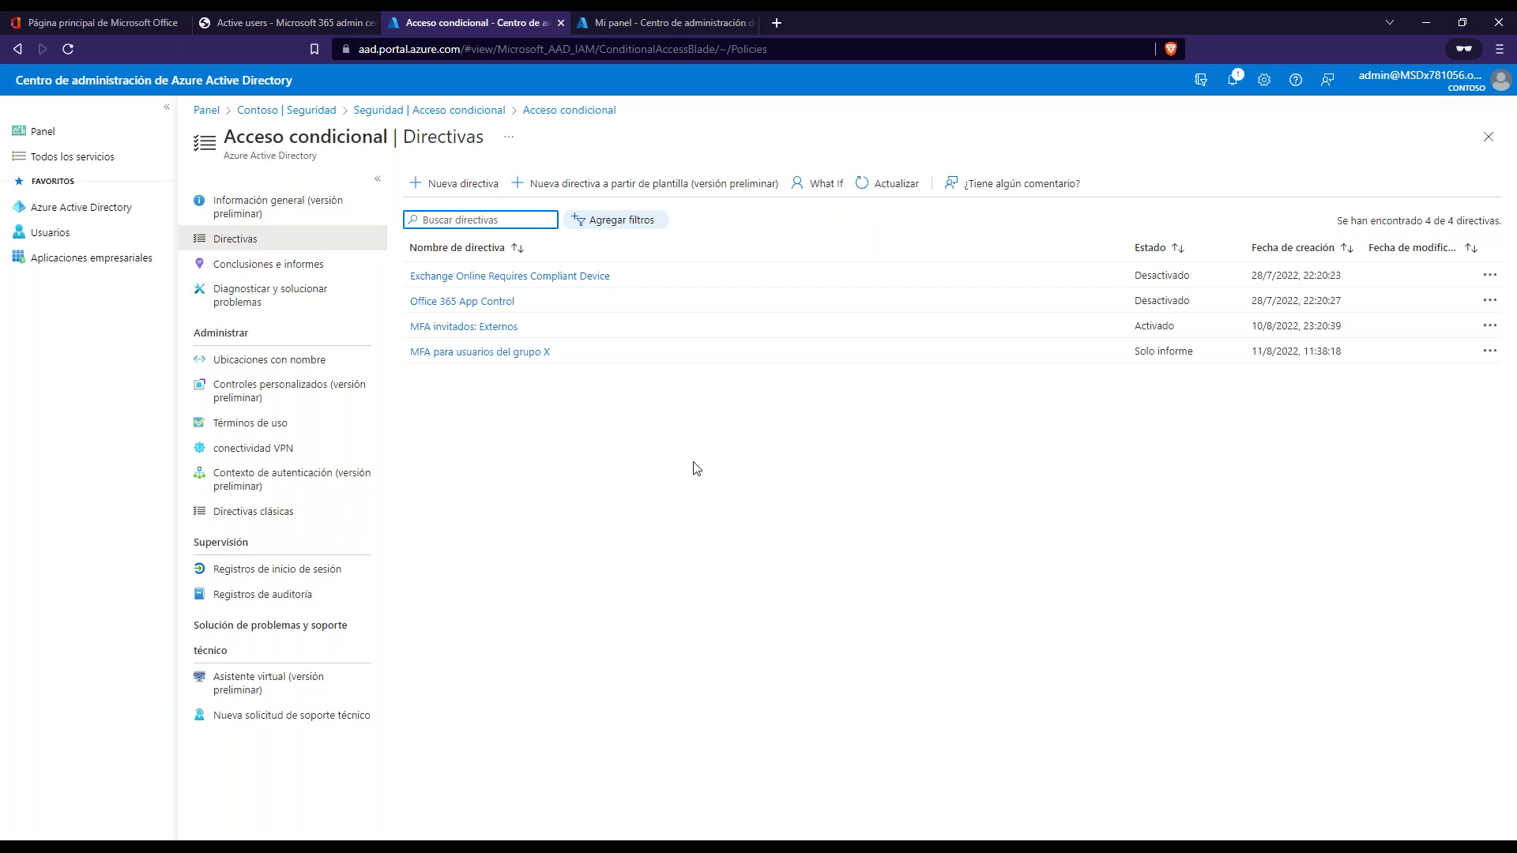
click(1256, 680)
- View slide 8's Azure screenshots, then return to the browser and open the Contoso Azure AD overview
key(alt+Tab)
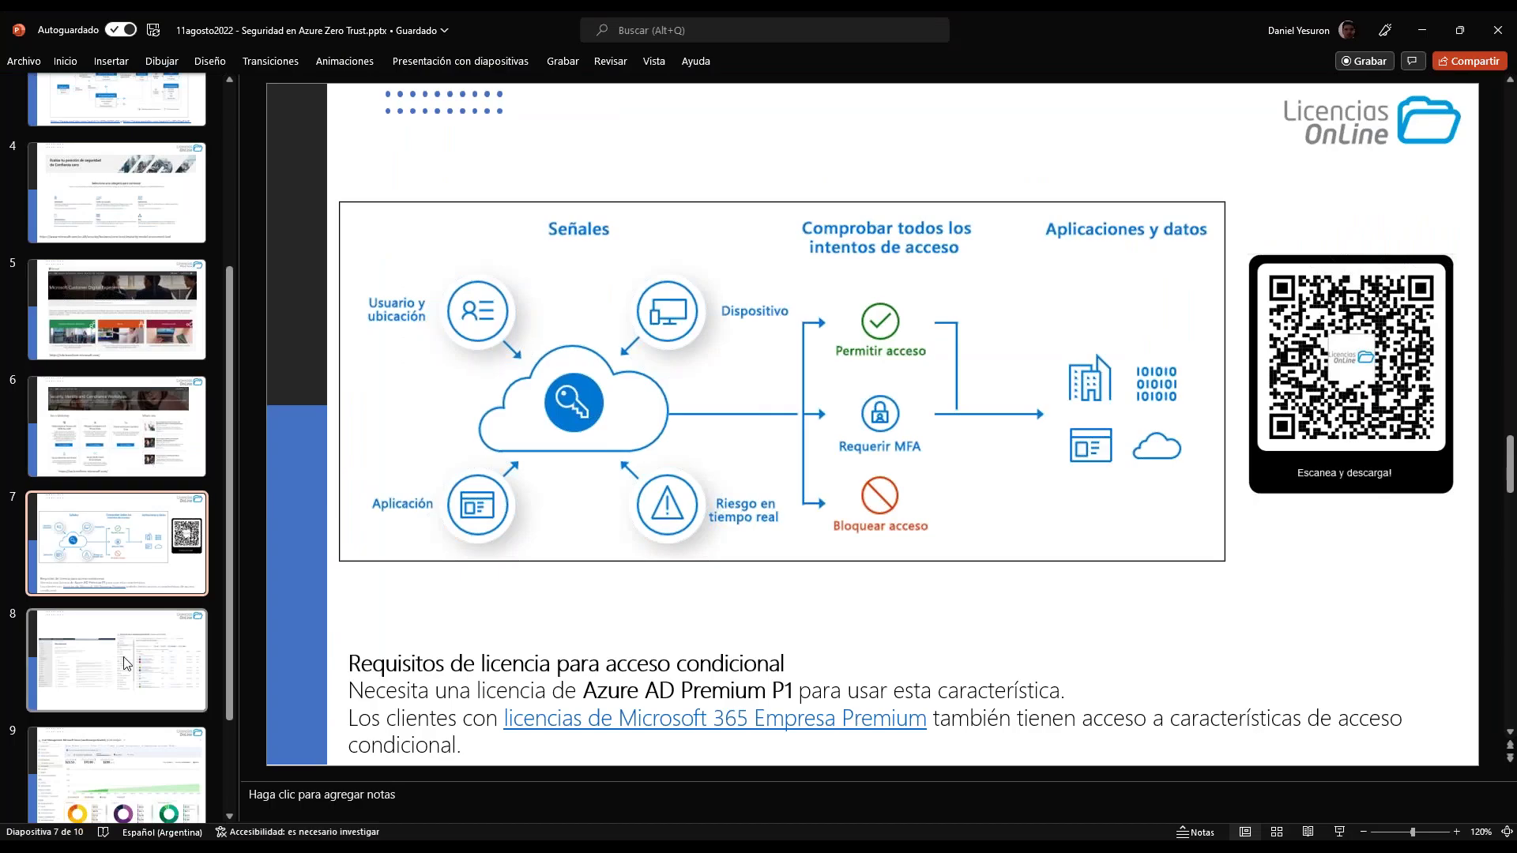
click(122, 669)
scroll(122, 600, down, 2)
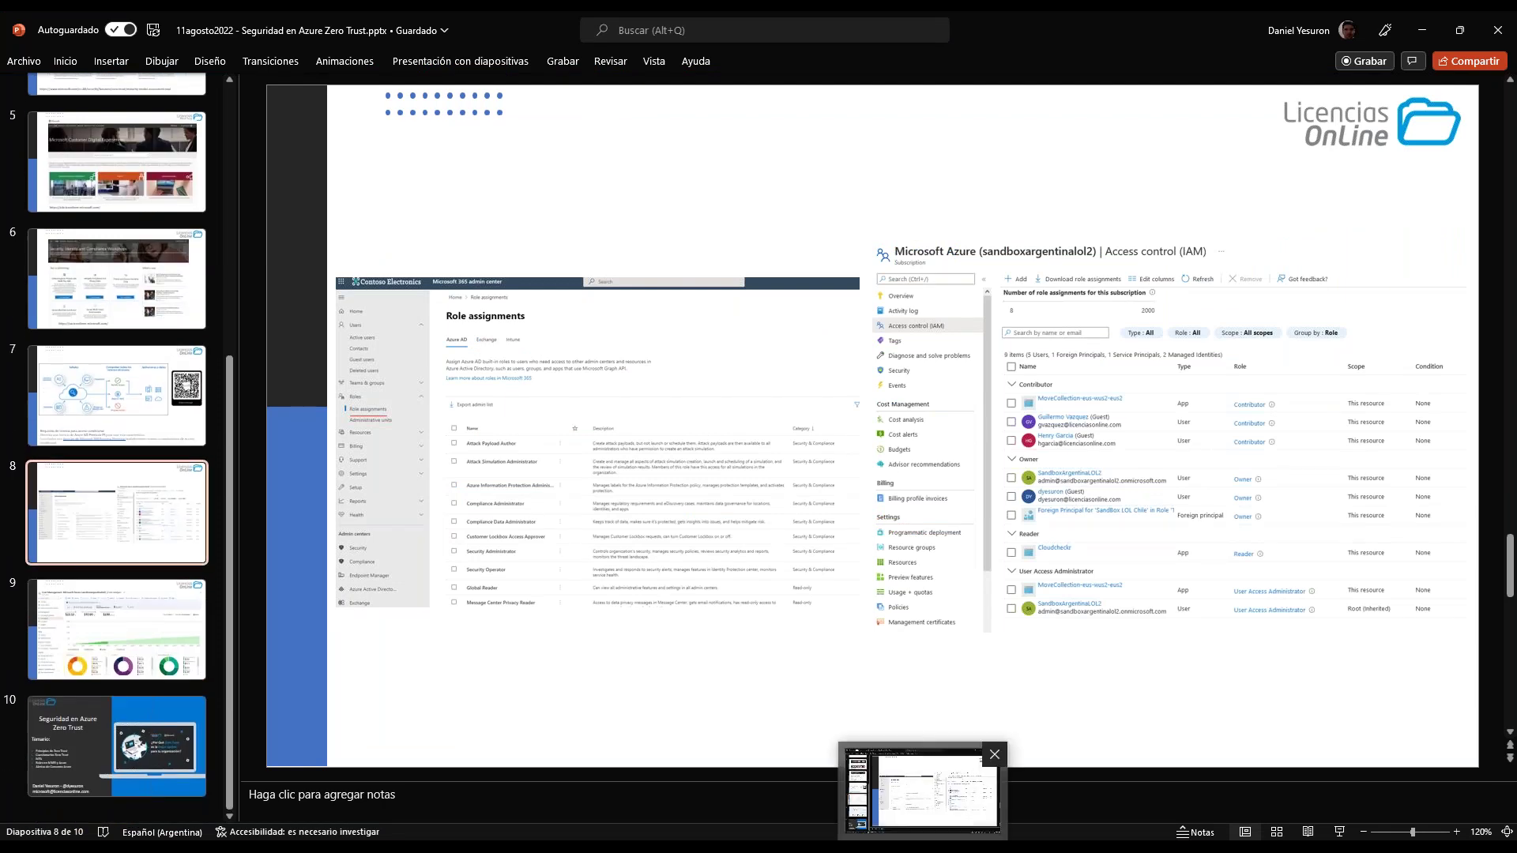
mouse_move(699, 849)
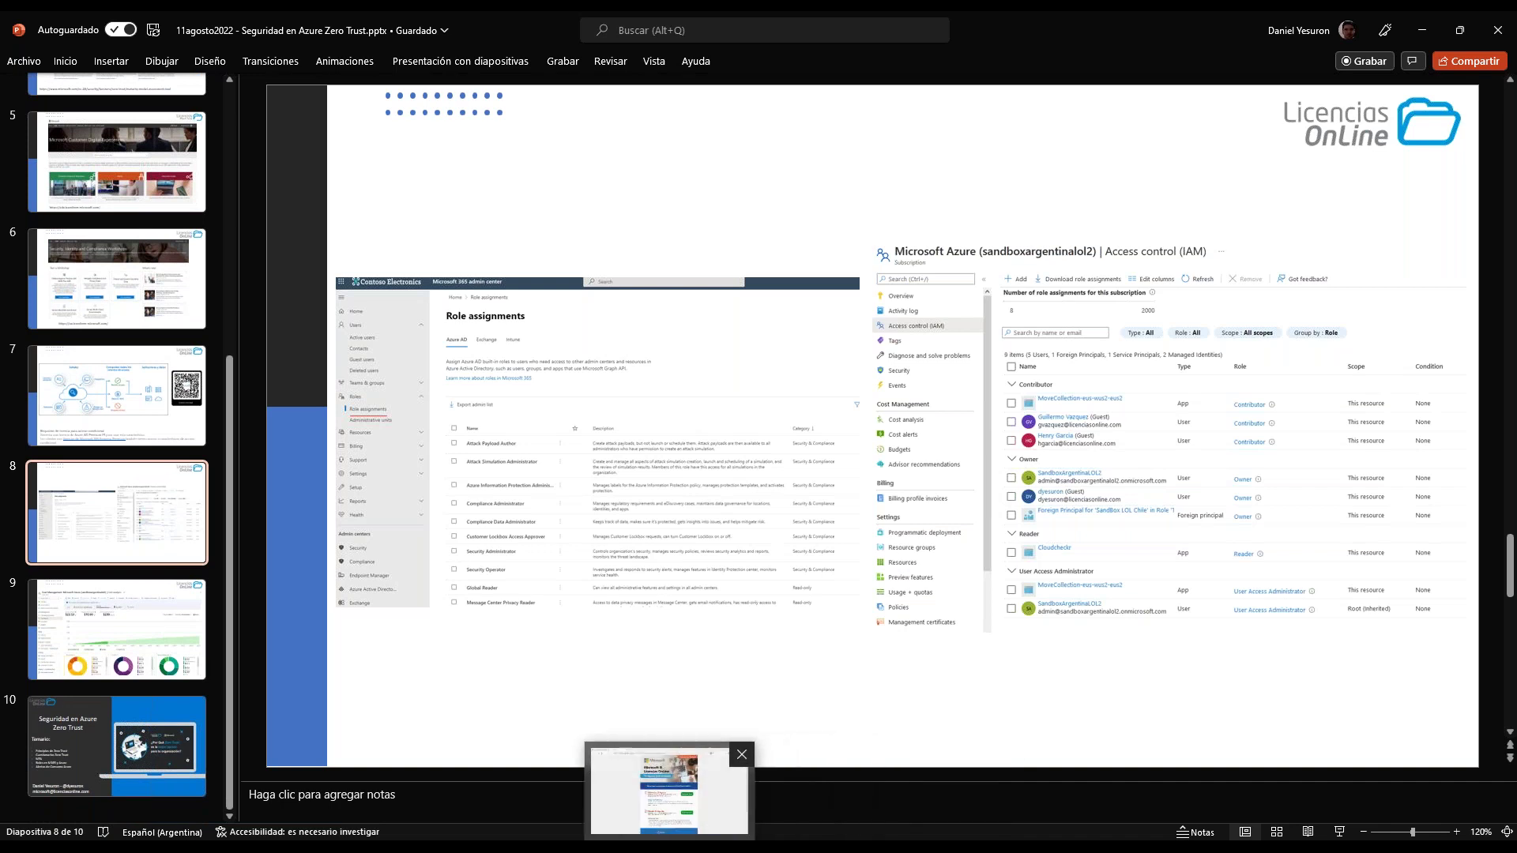
click(696, 790)
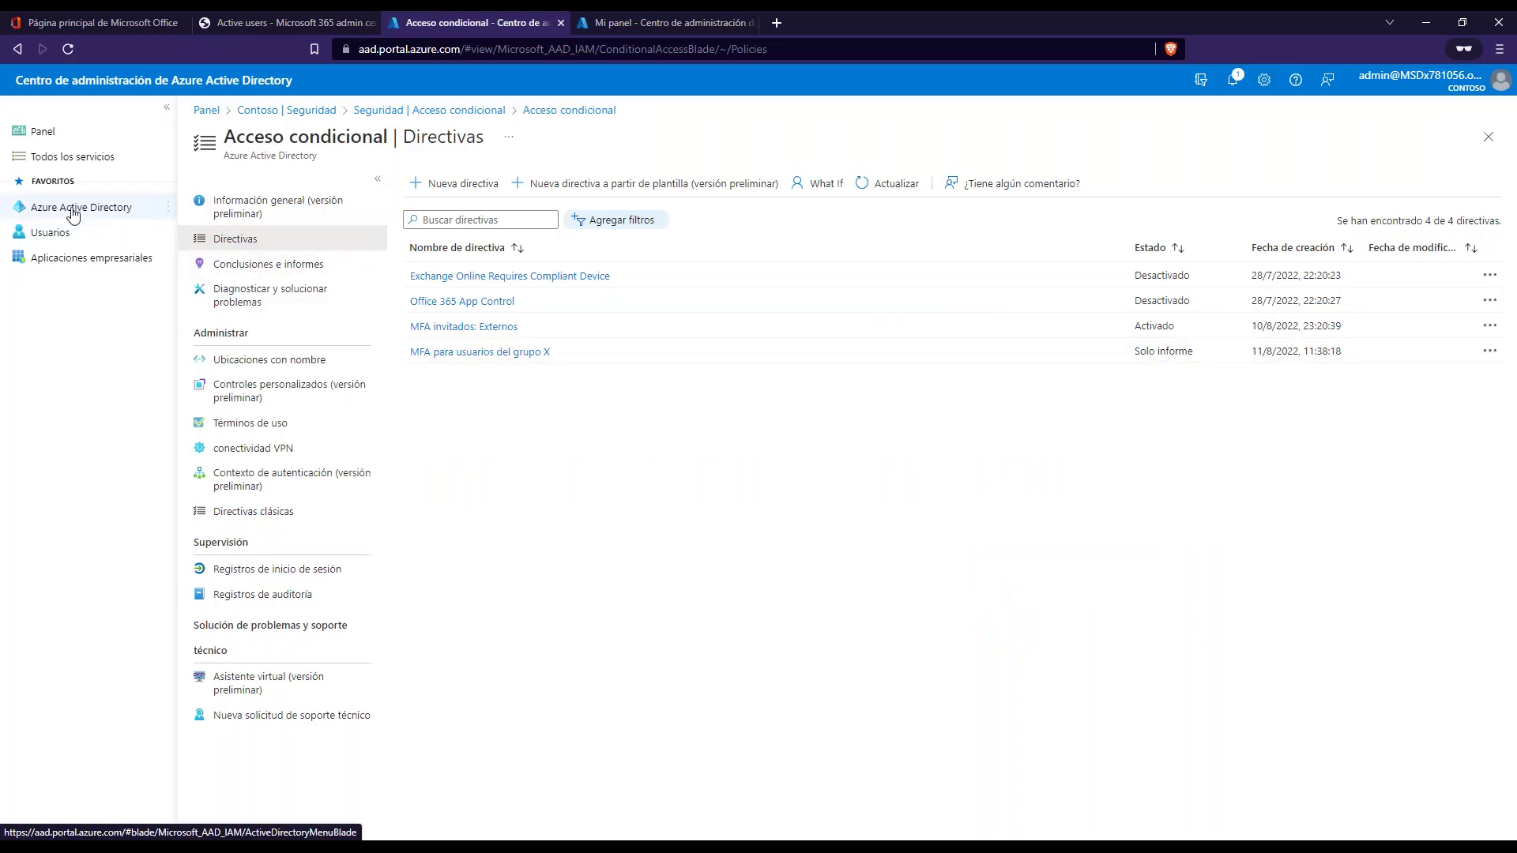
click(72, 209)
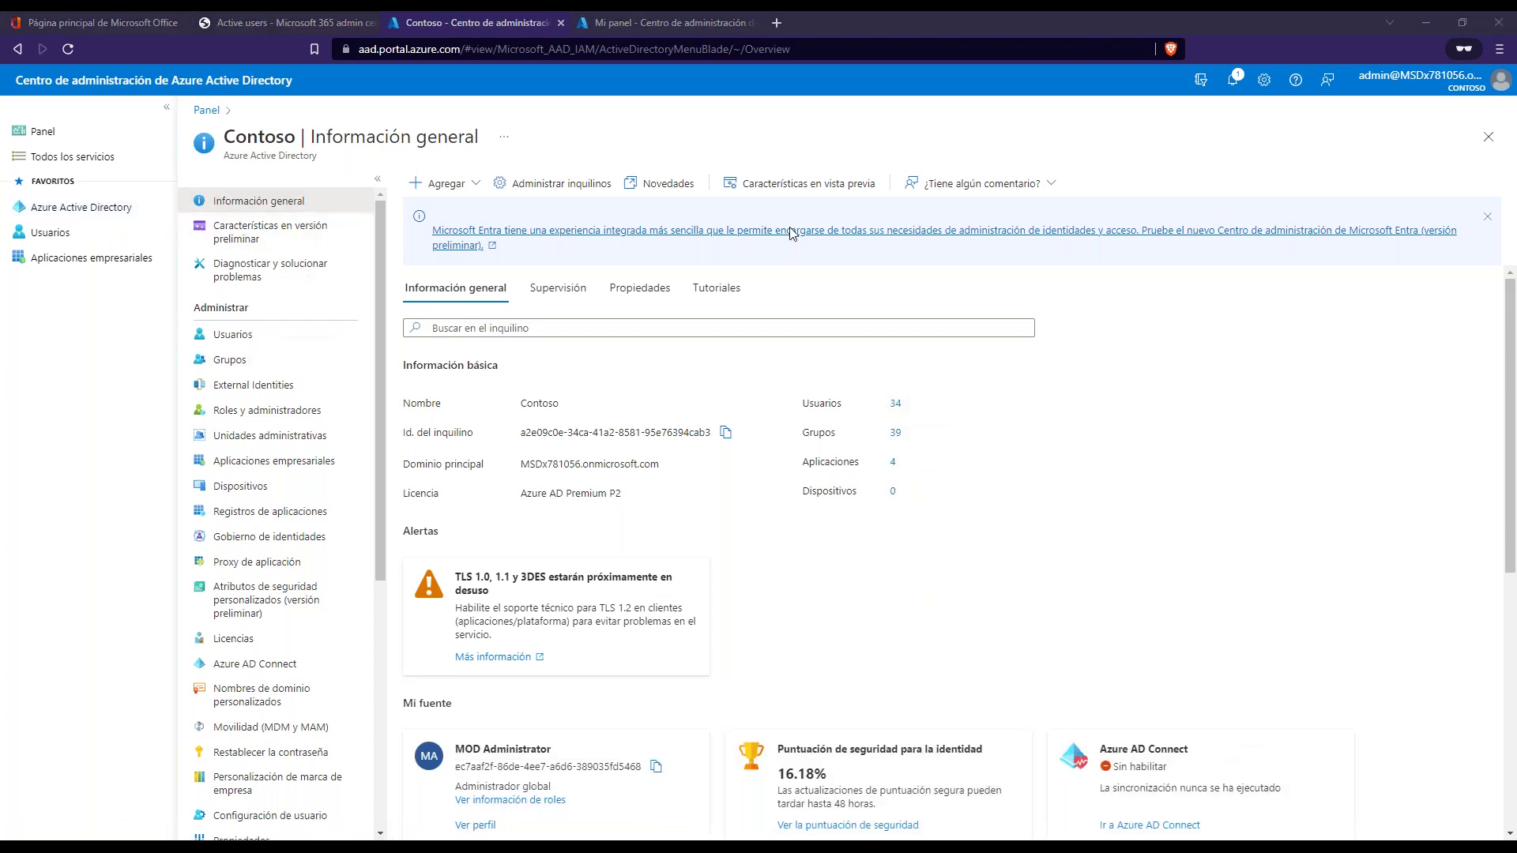
- Open Roles y administradores and start searching the roles by name or description
click(264, 413)
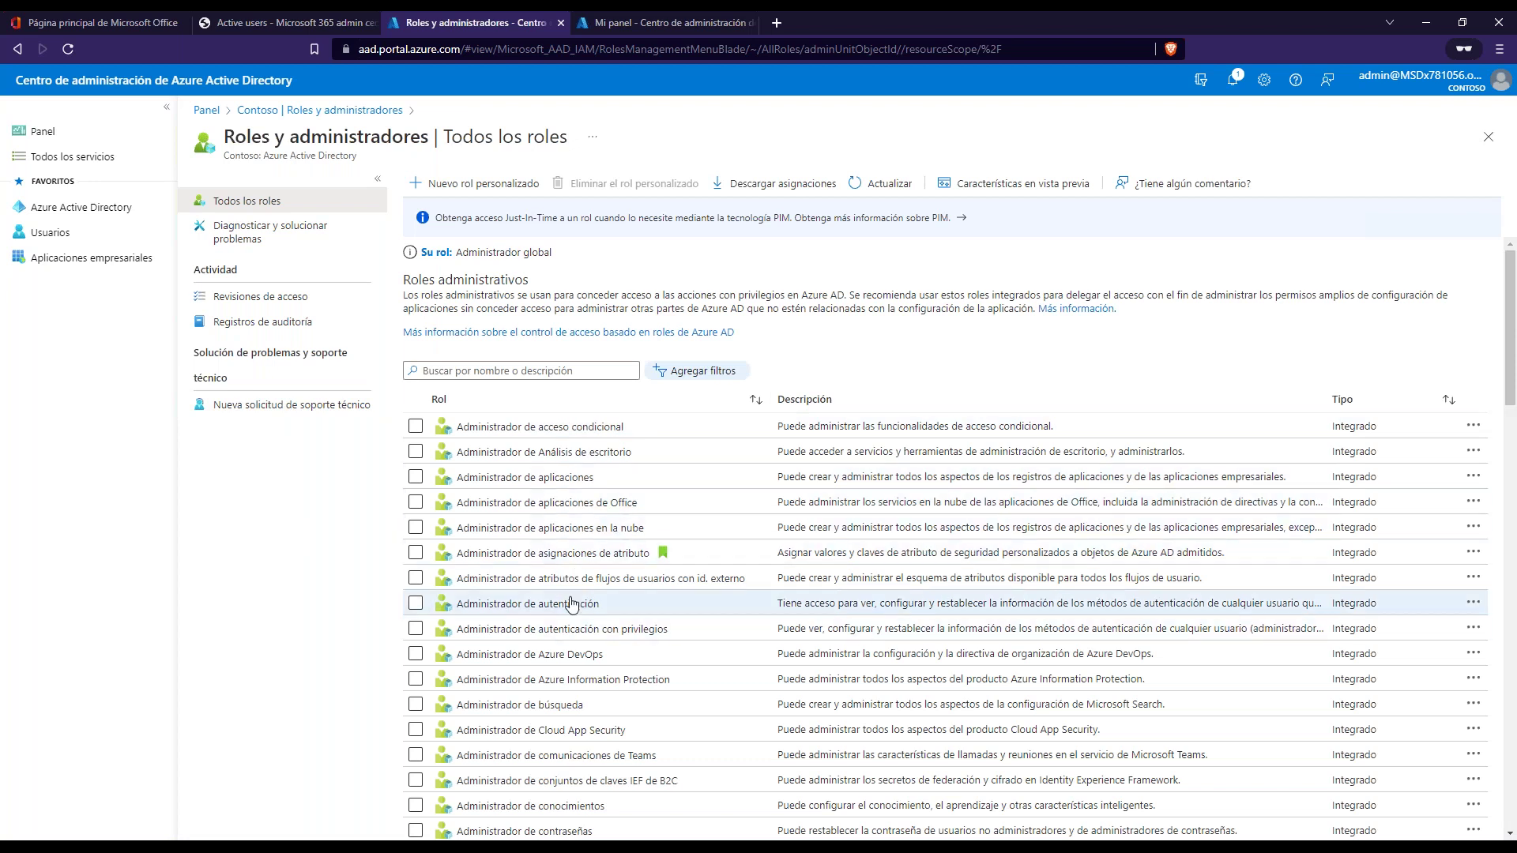
scroll(474, 604, down, 1)
scroll(514, 577, up, 1)
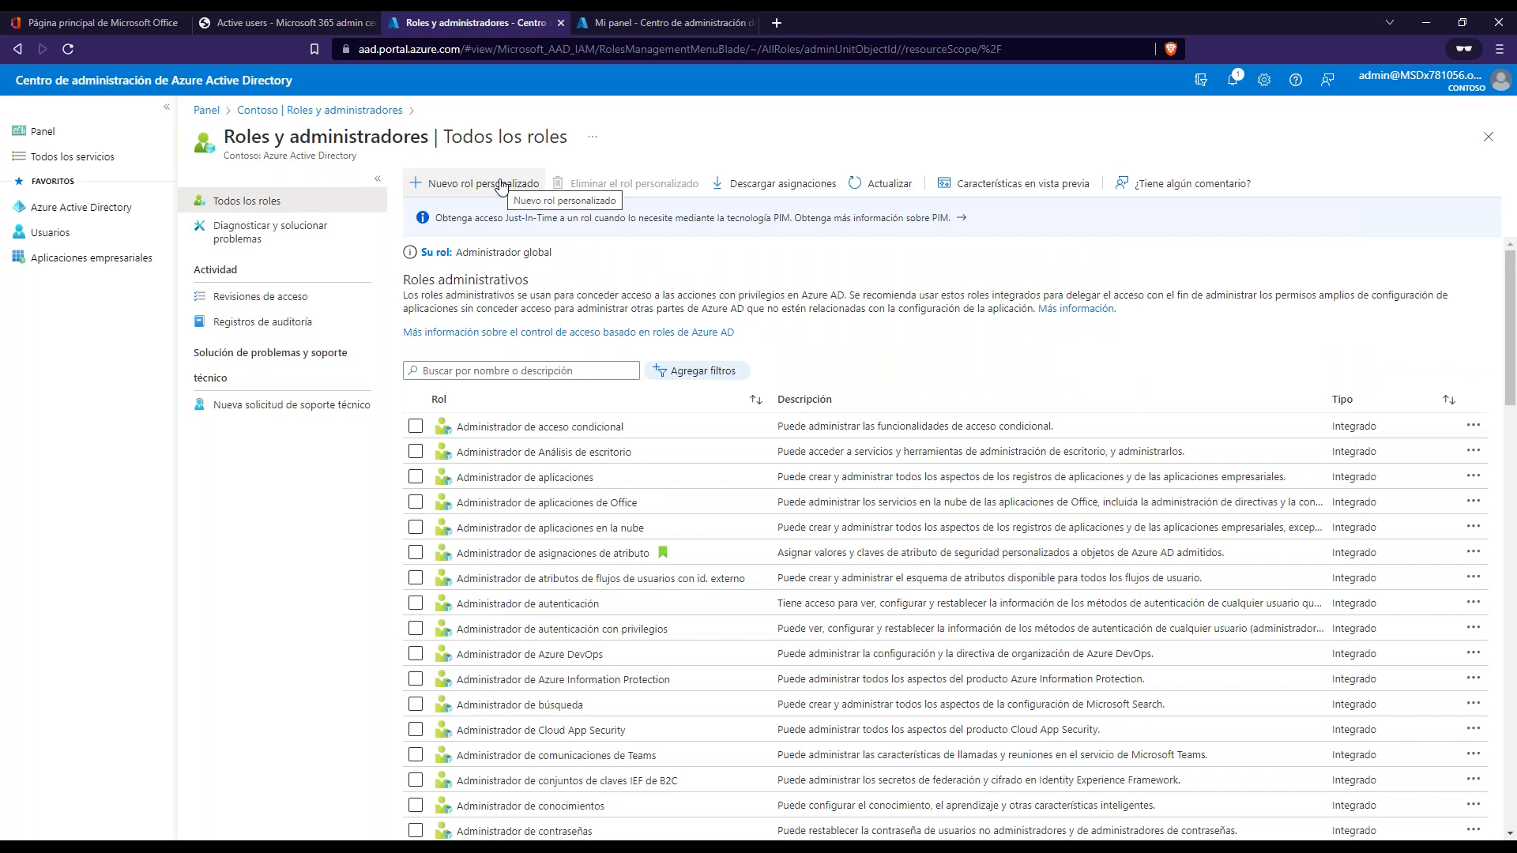
click(514, 378)
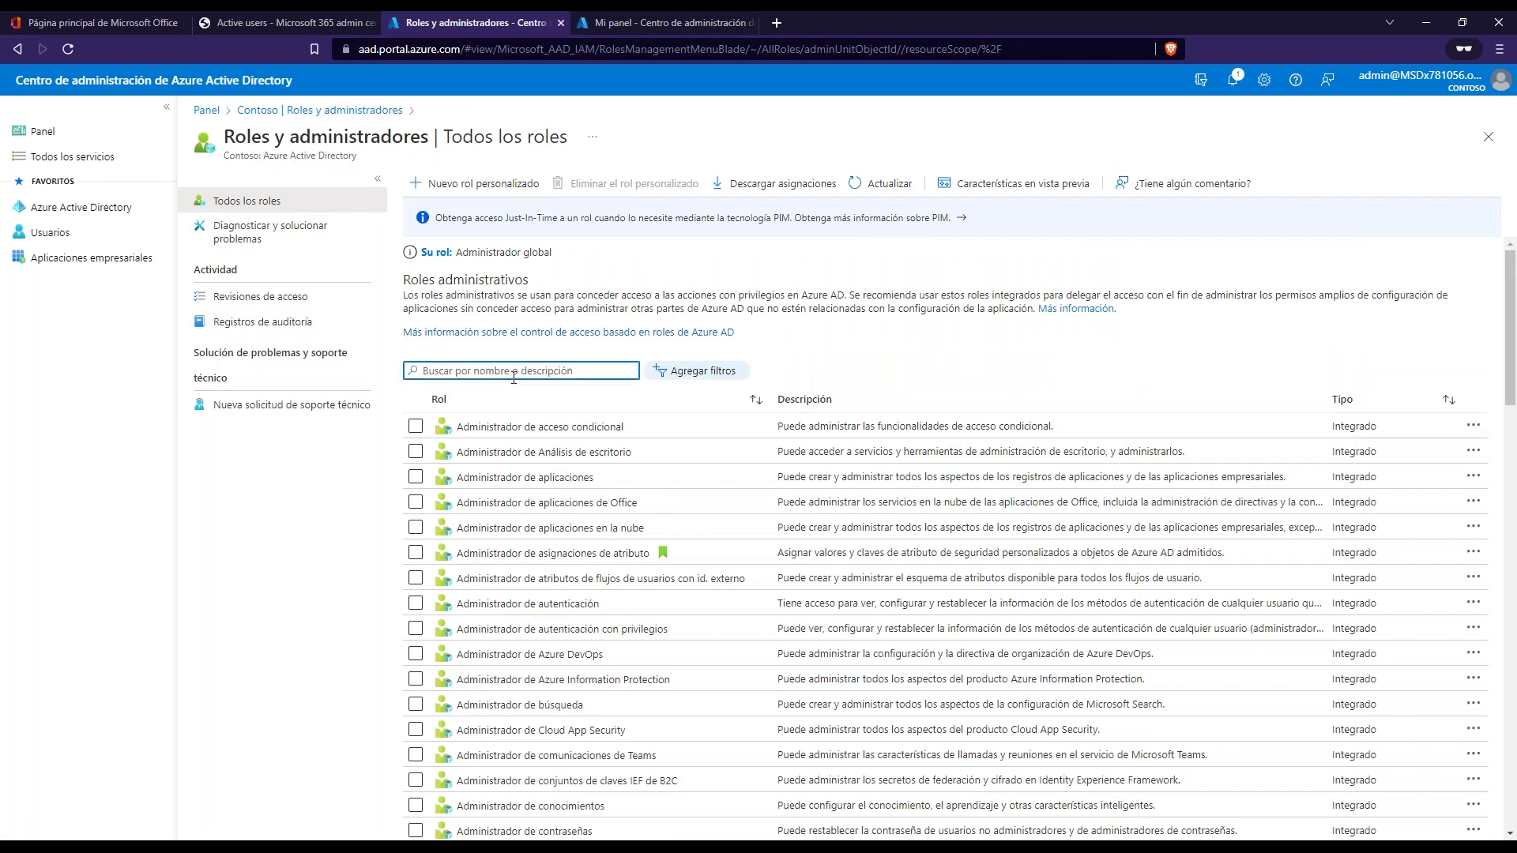
- Filter roles by 'global' and open Administrador global's assignments, which list six users
text(global)
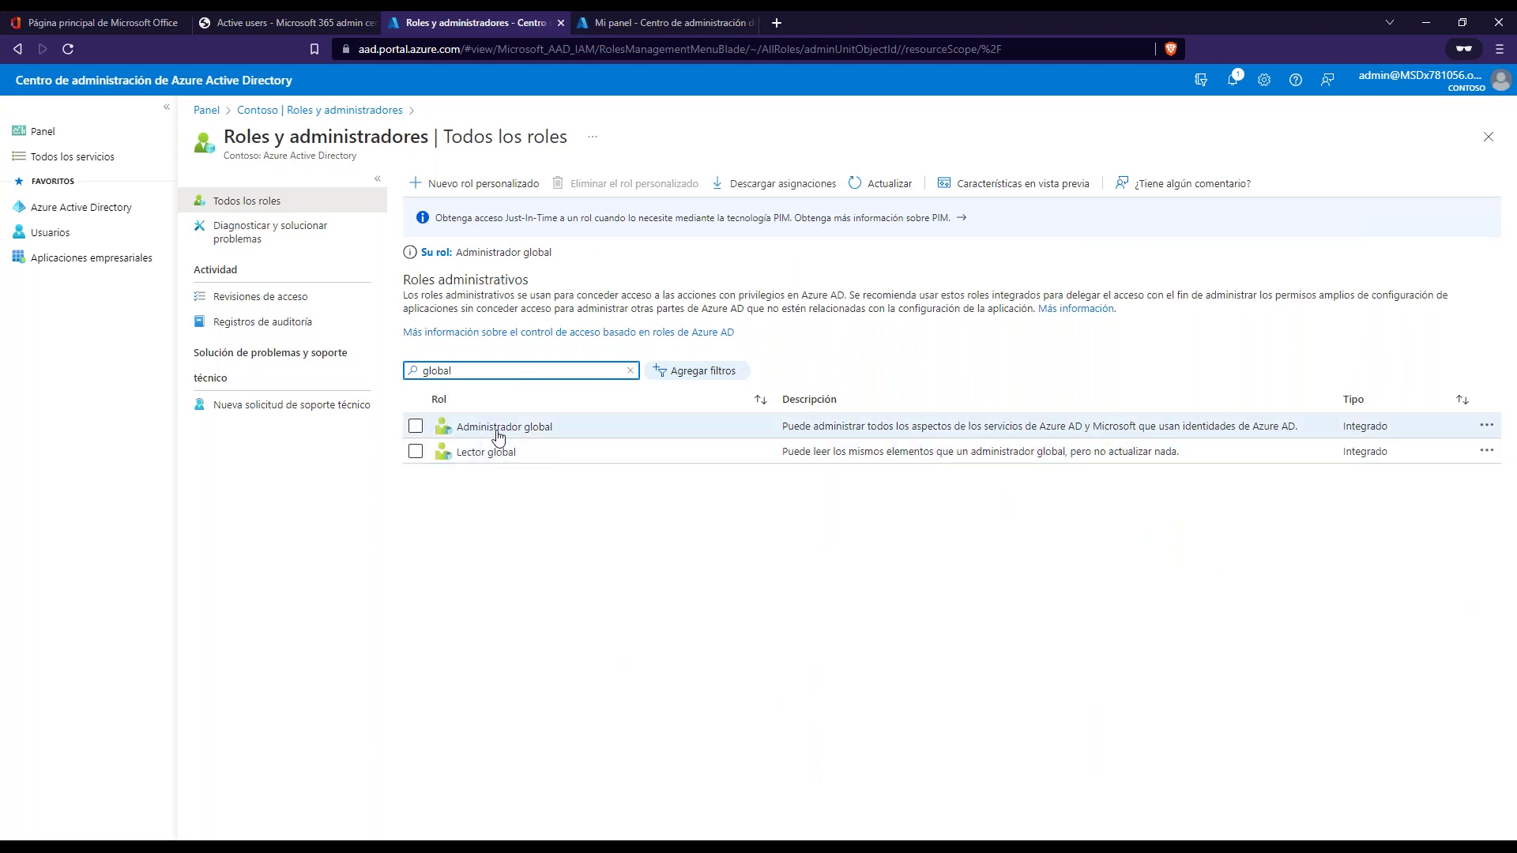
click(506, 430)
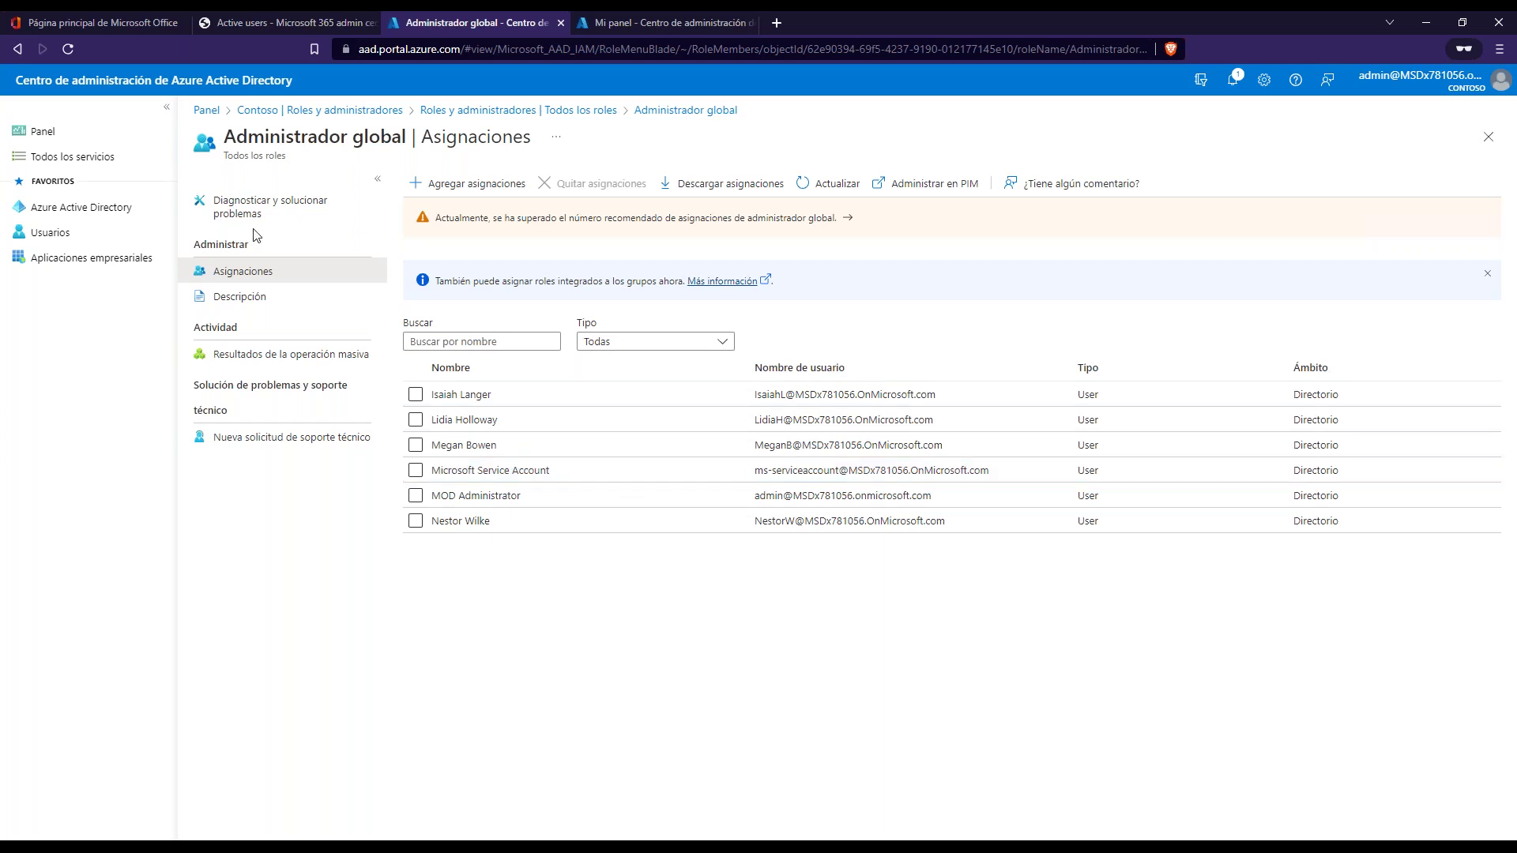
- Read the Administrador global description, close it, and untick the role in the roles list
click(253, 298)
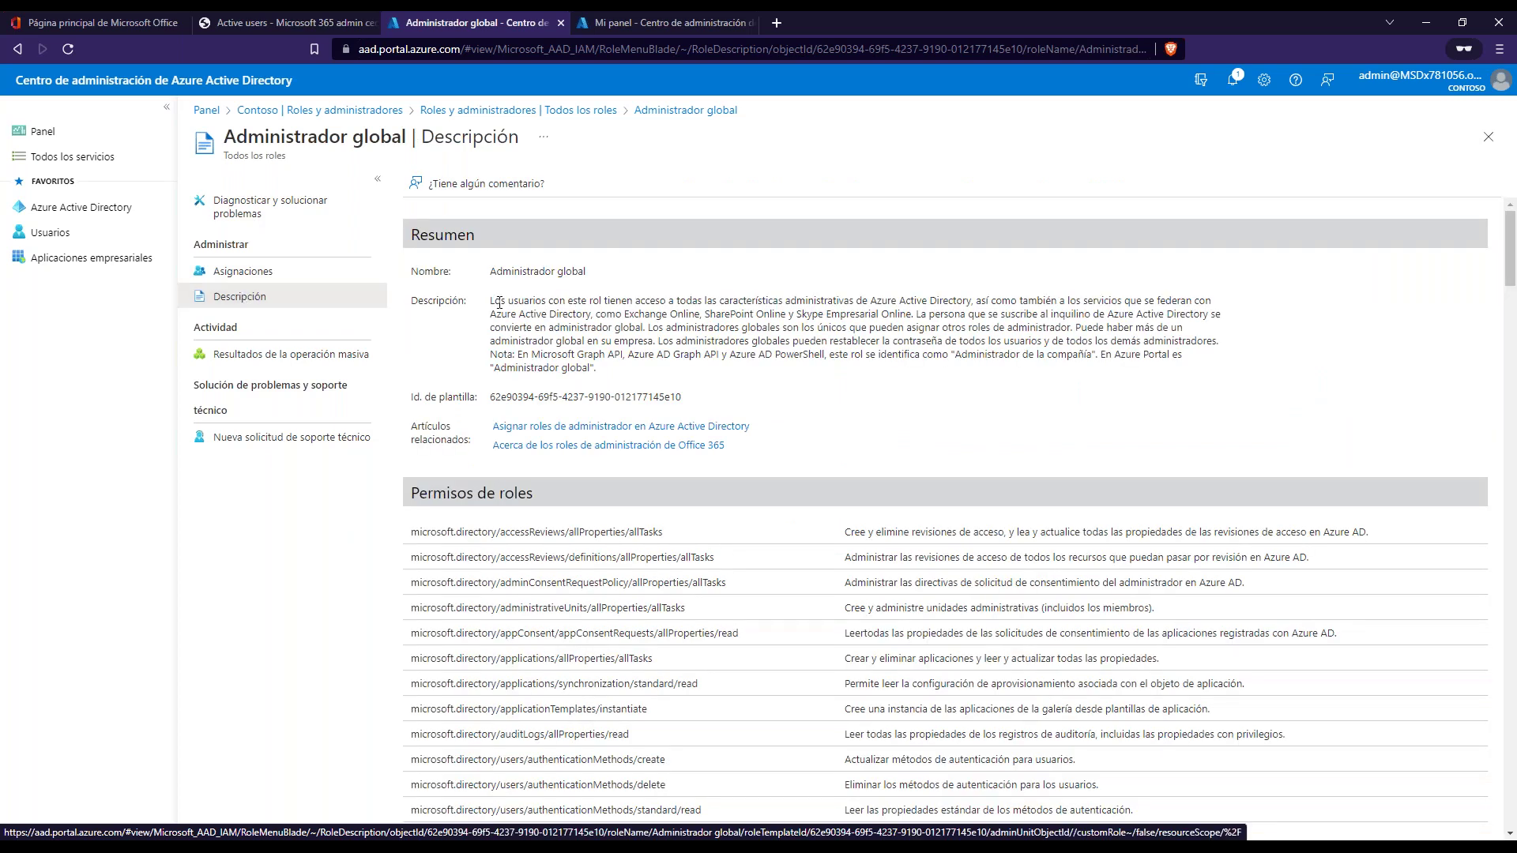
drag(500, 301, 1138, 360)
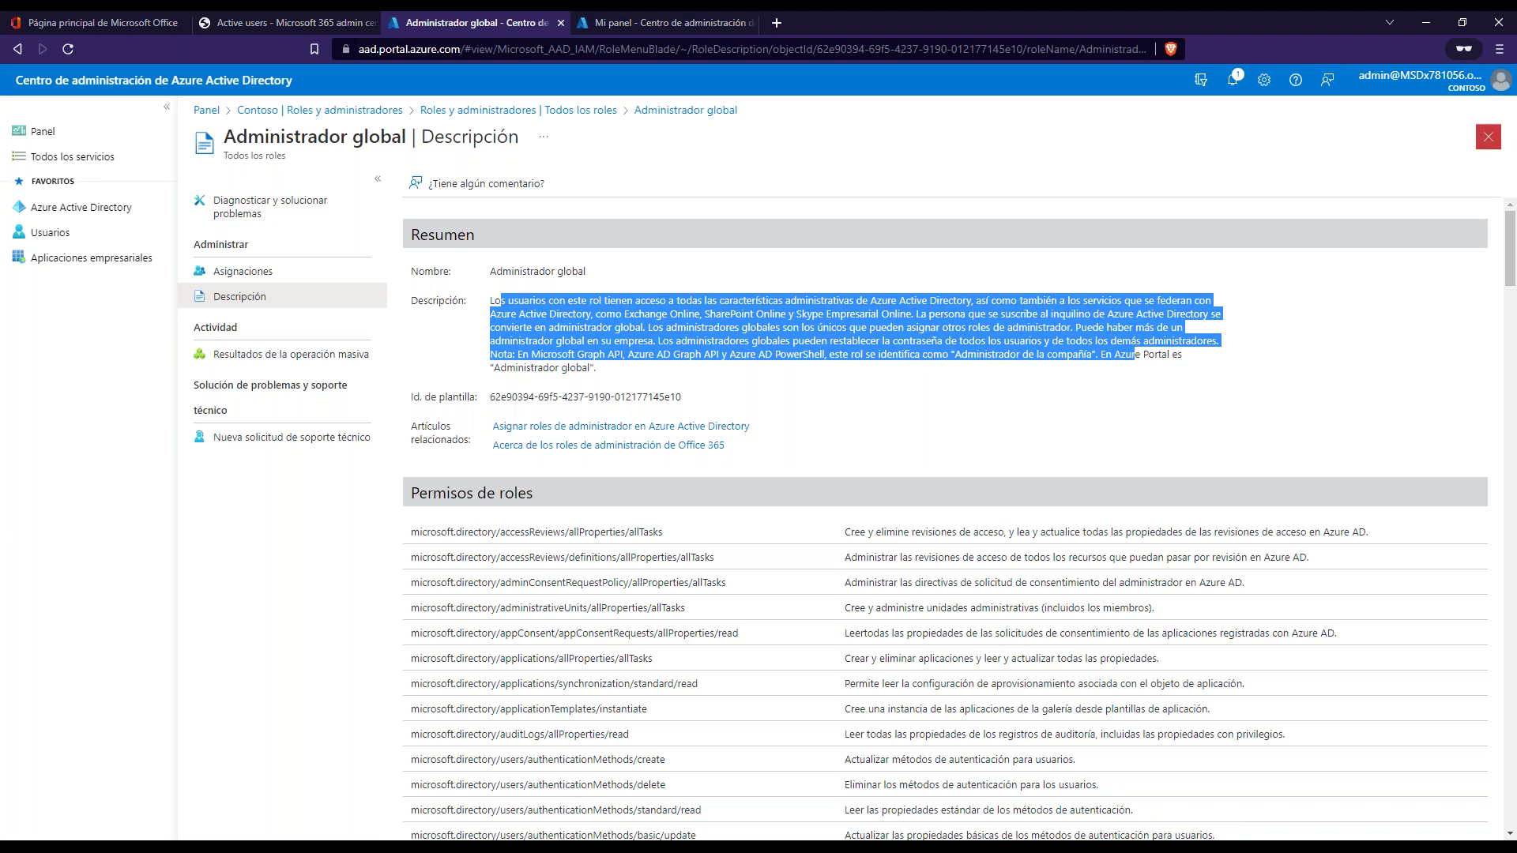
click(1488, 136)
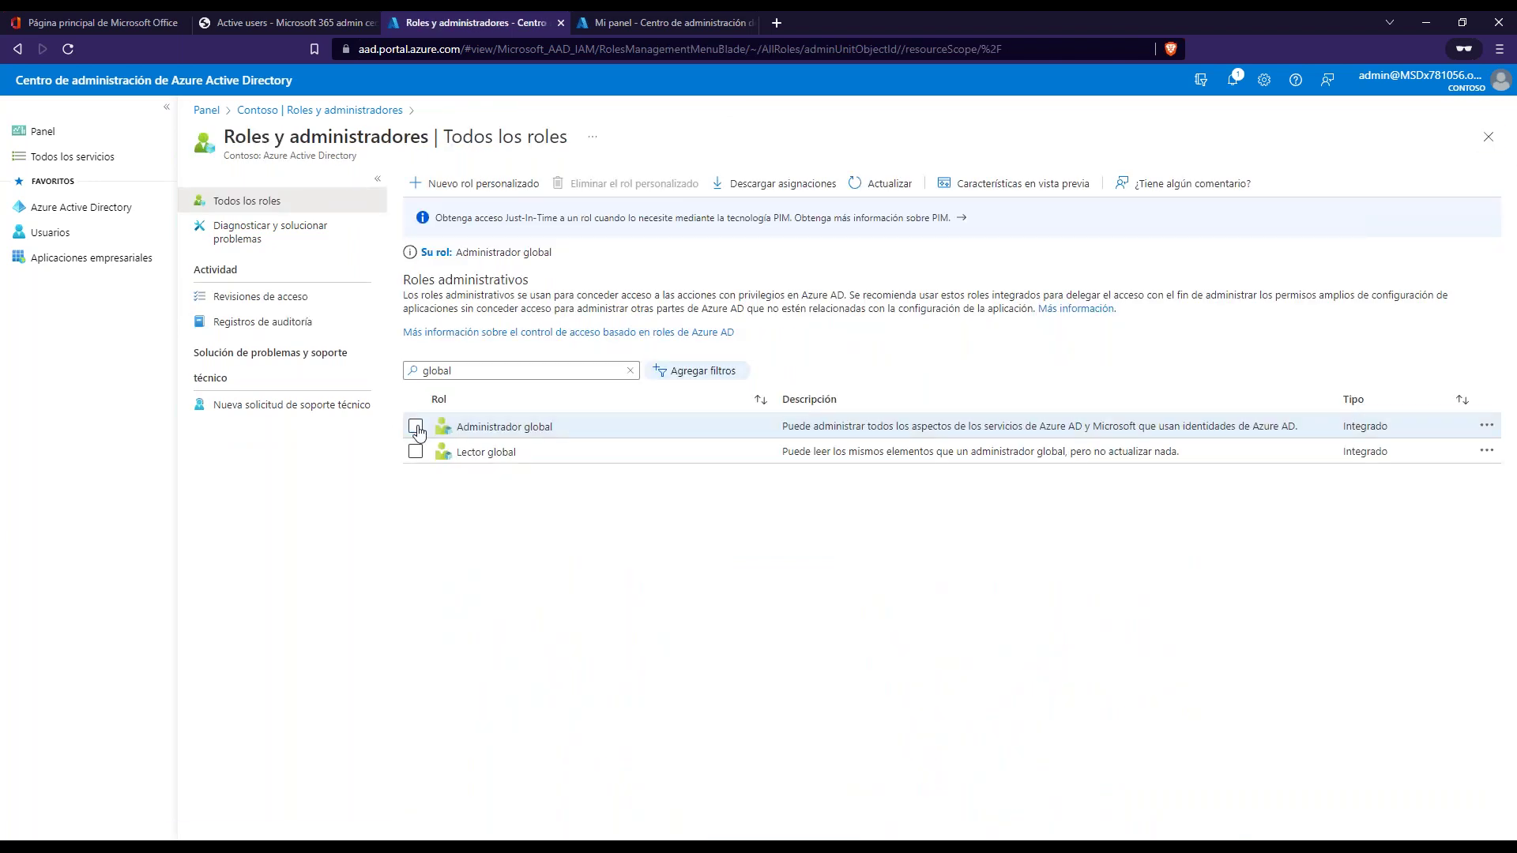
click(416, 427)
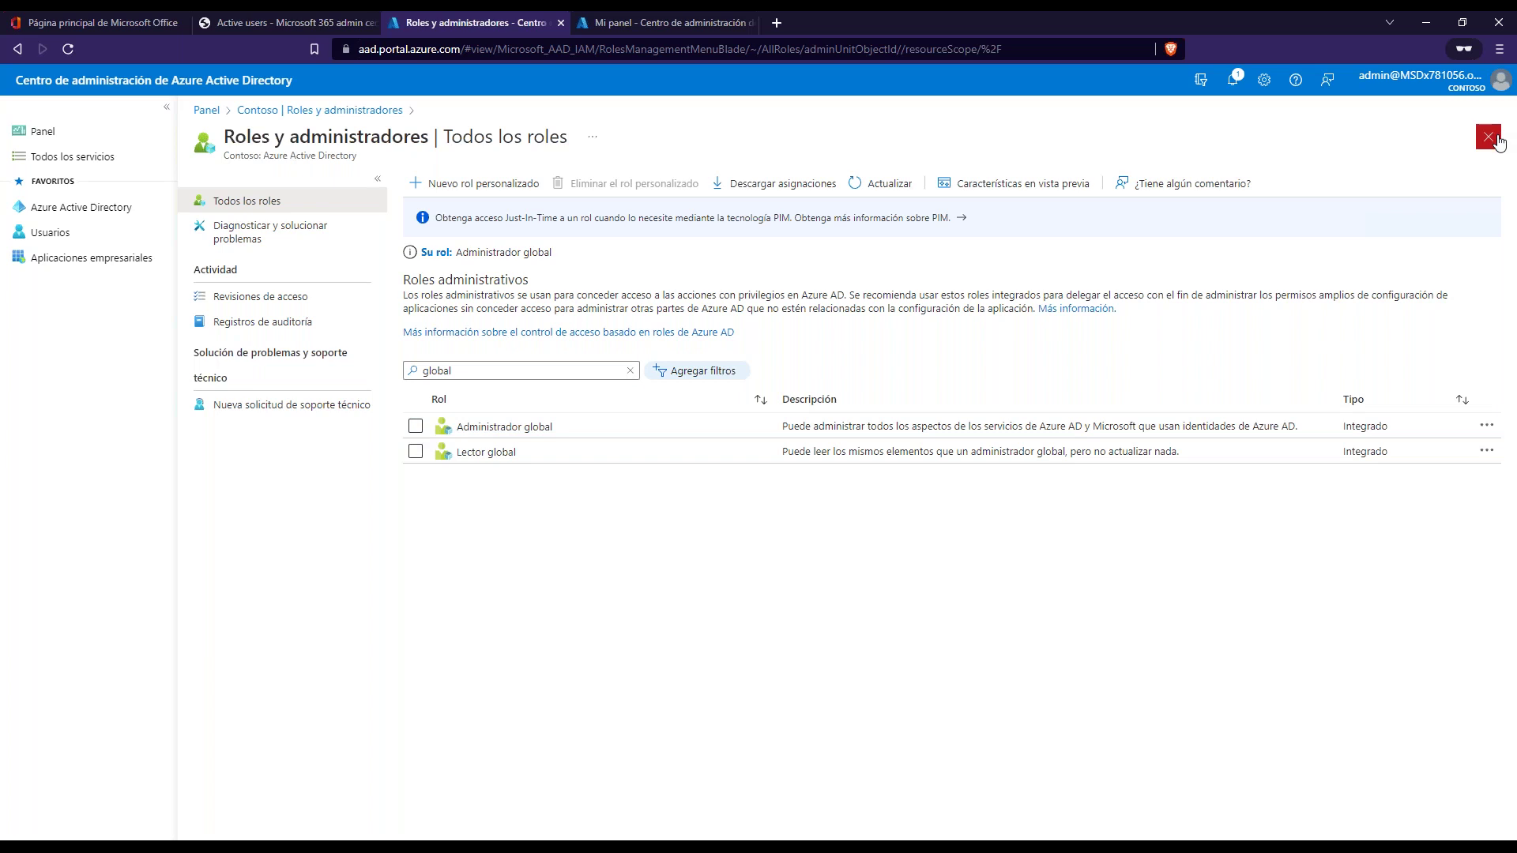
- Clear 'global' from the role search and scroll through the full list of built-in roles
click(630, 370)
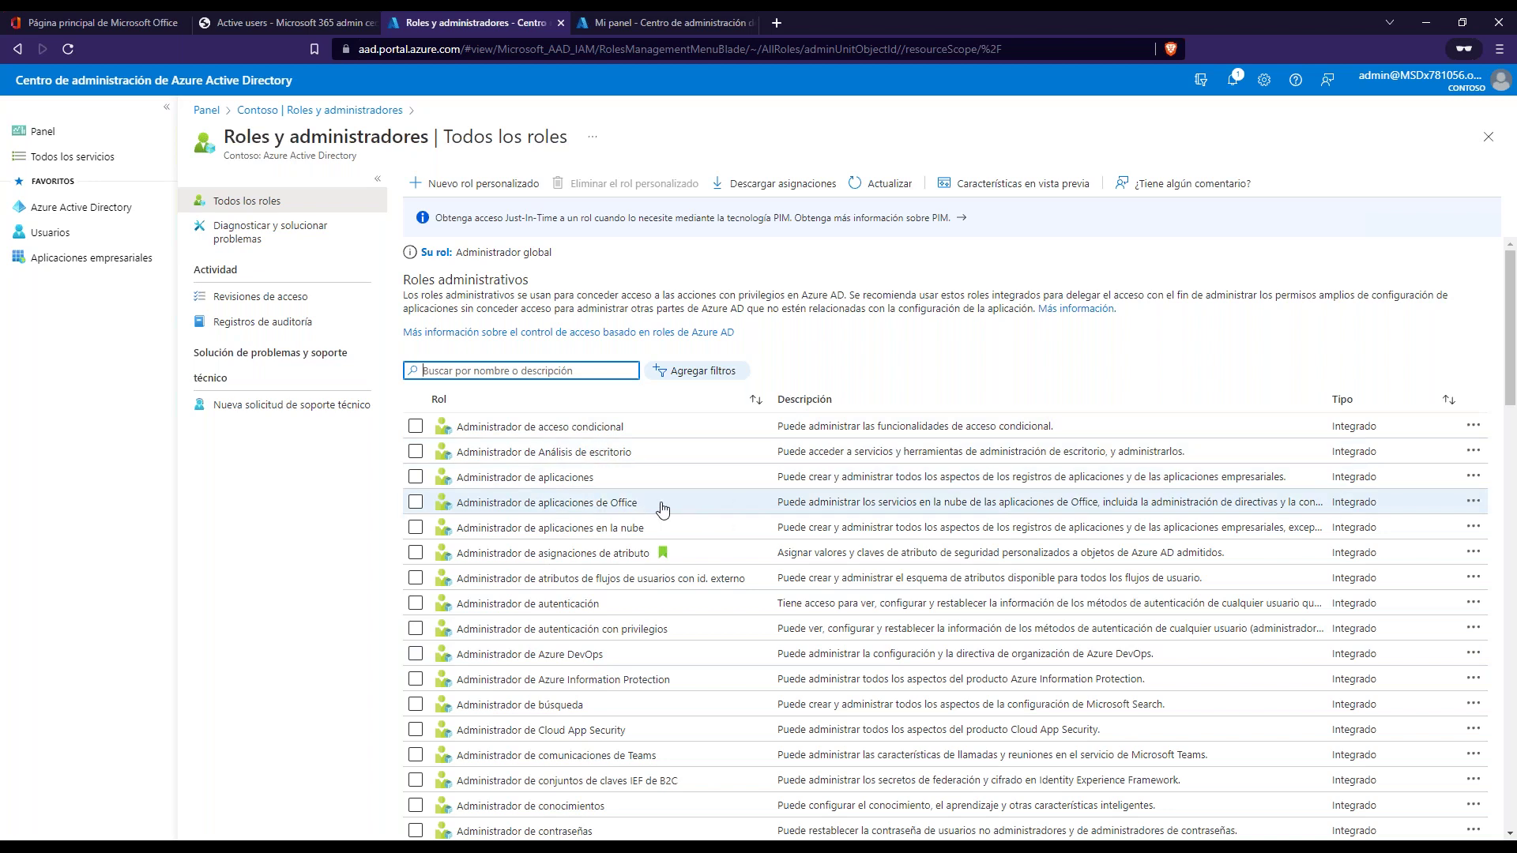
scroll(822, 666, down, 3)
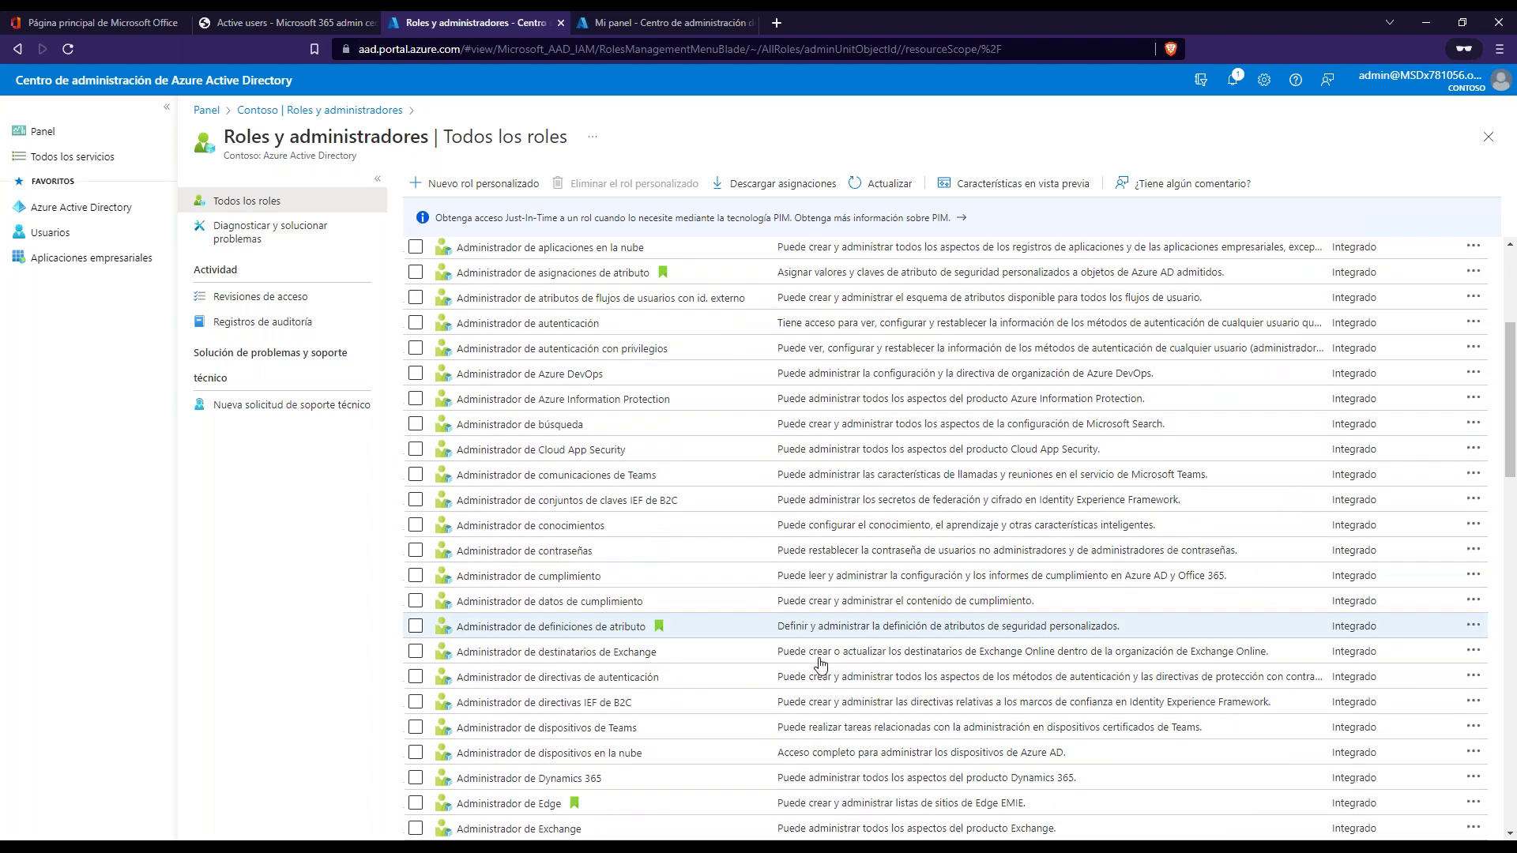
scroll(822, 666, down, 2)
scroll(821, 666, down, 1)
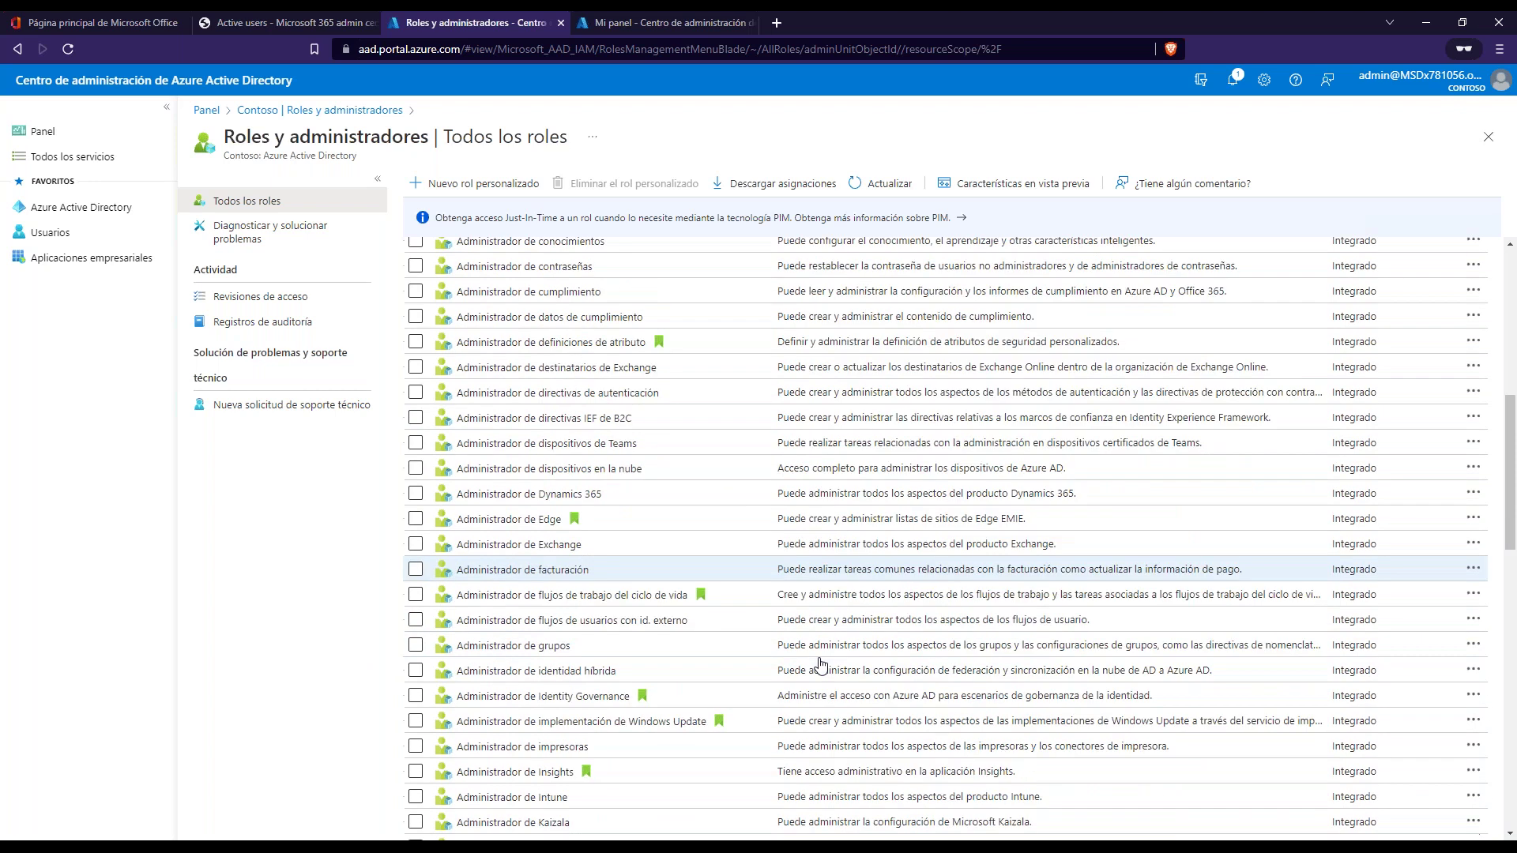
scroll(822, 666, down, 1)
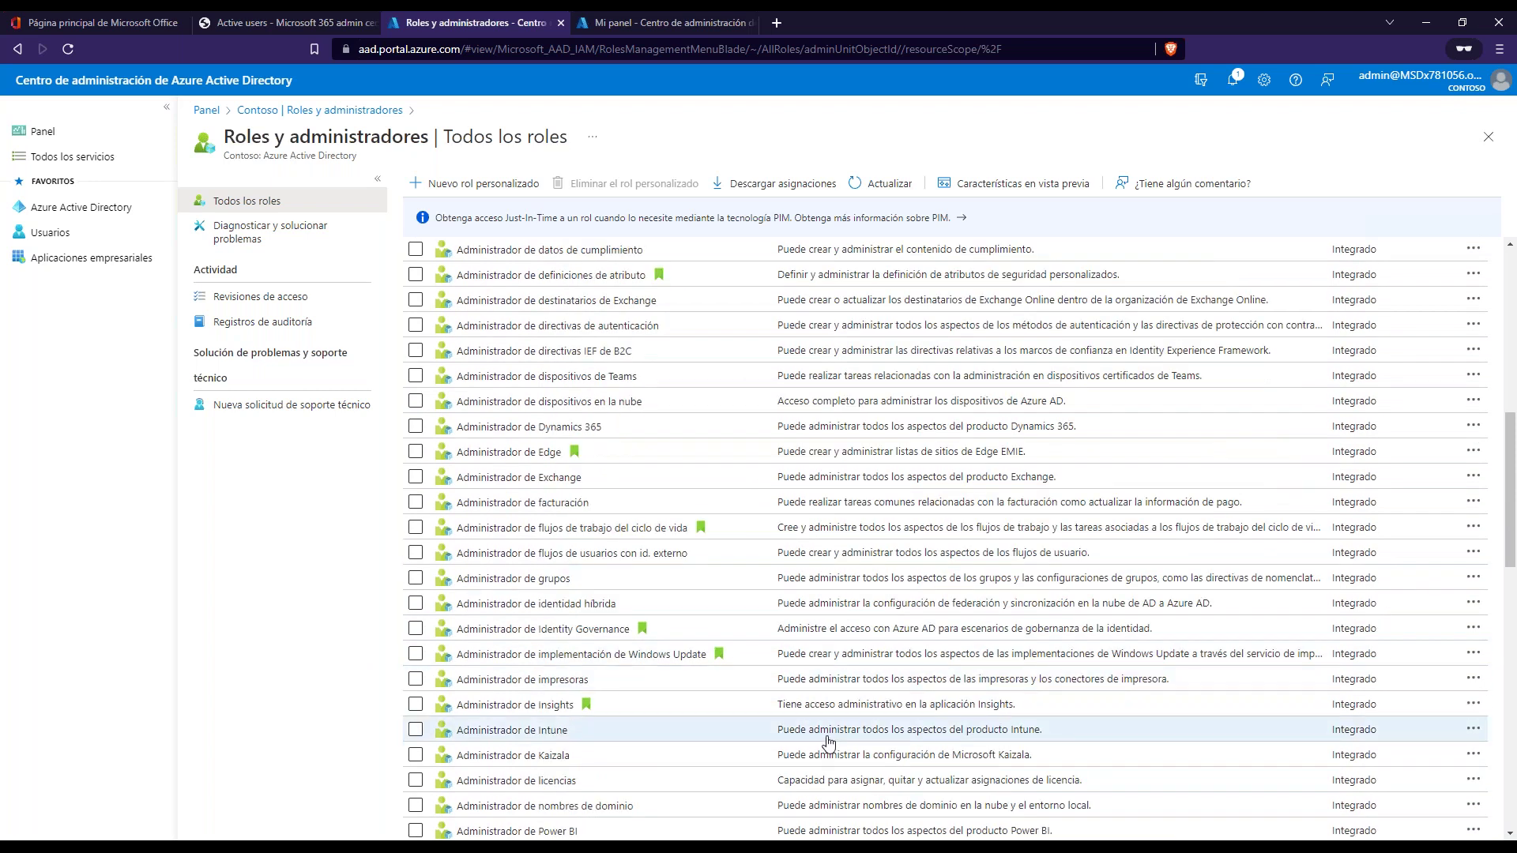
scroll(829, 742, up, 8)
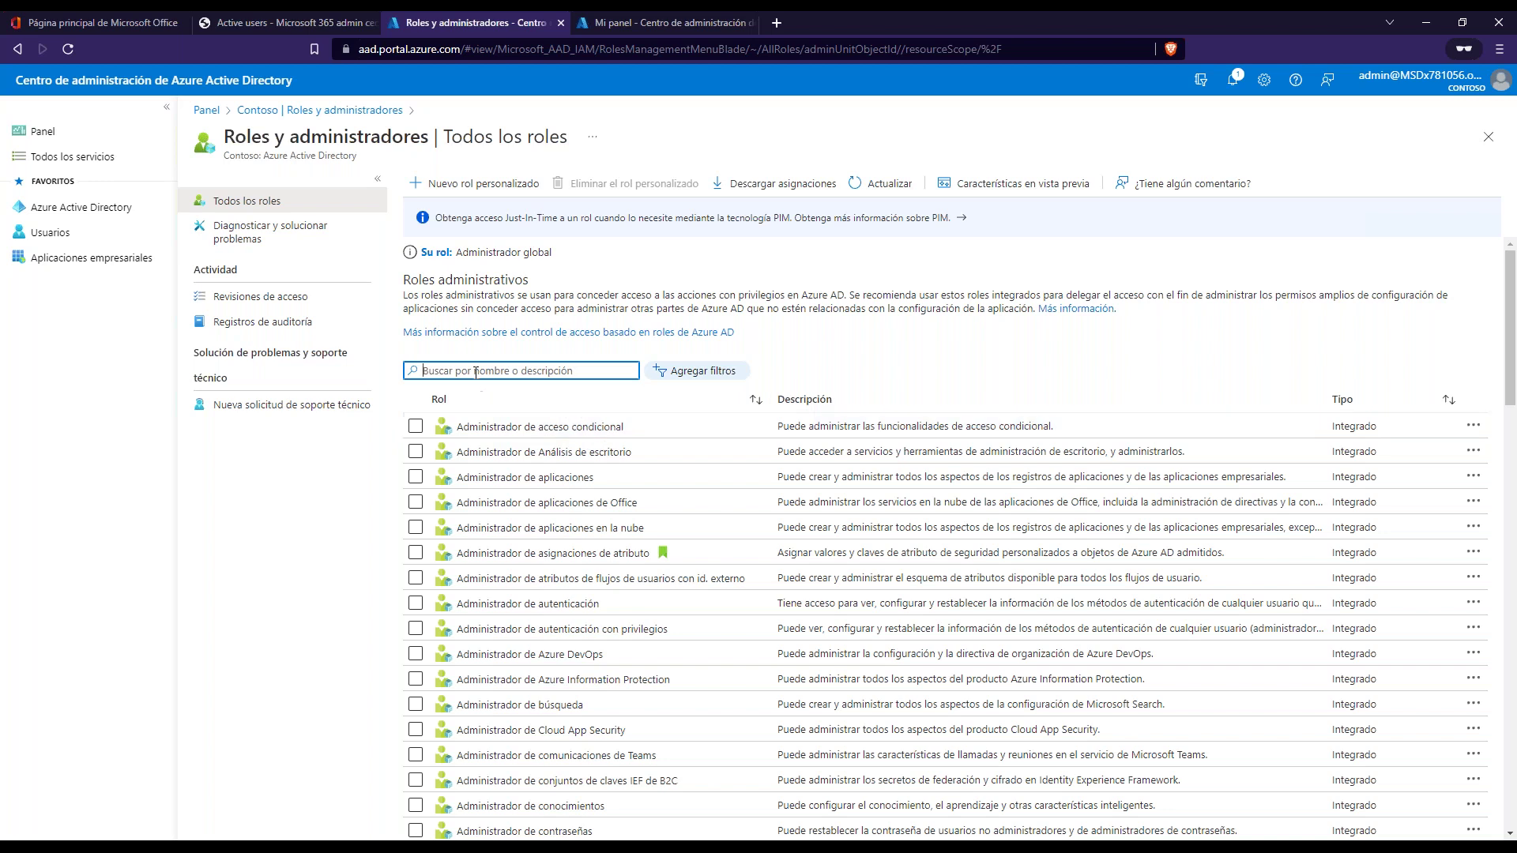
click(1465, 98)
click(1464, 95)
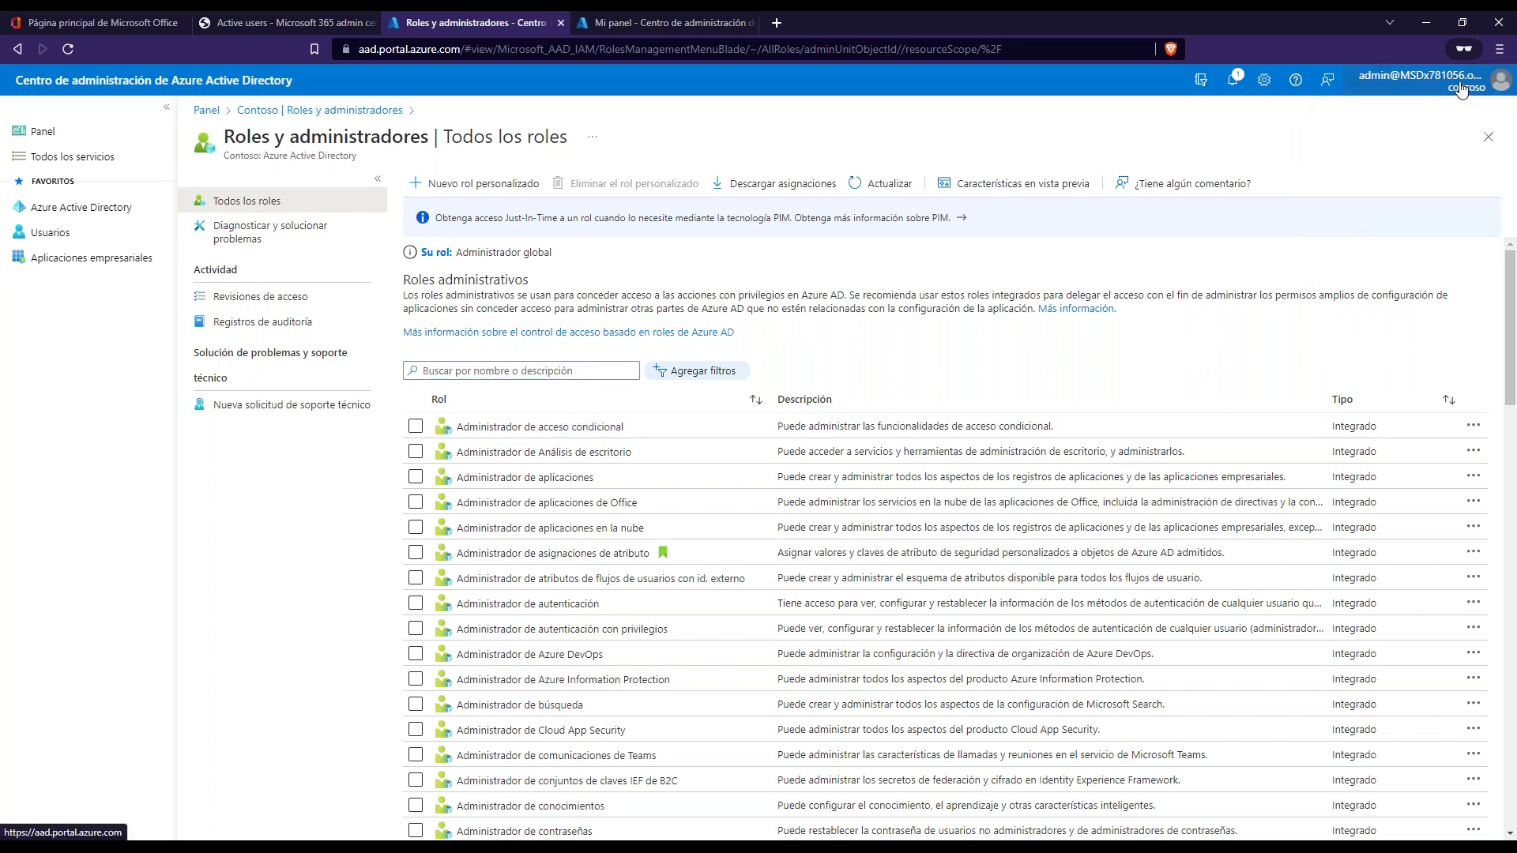
click(447, 368)
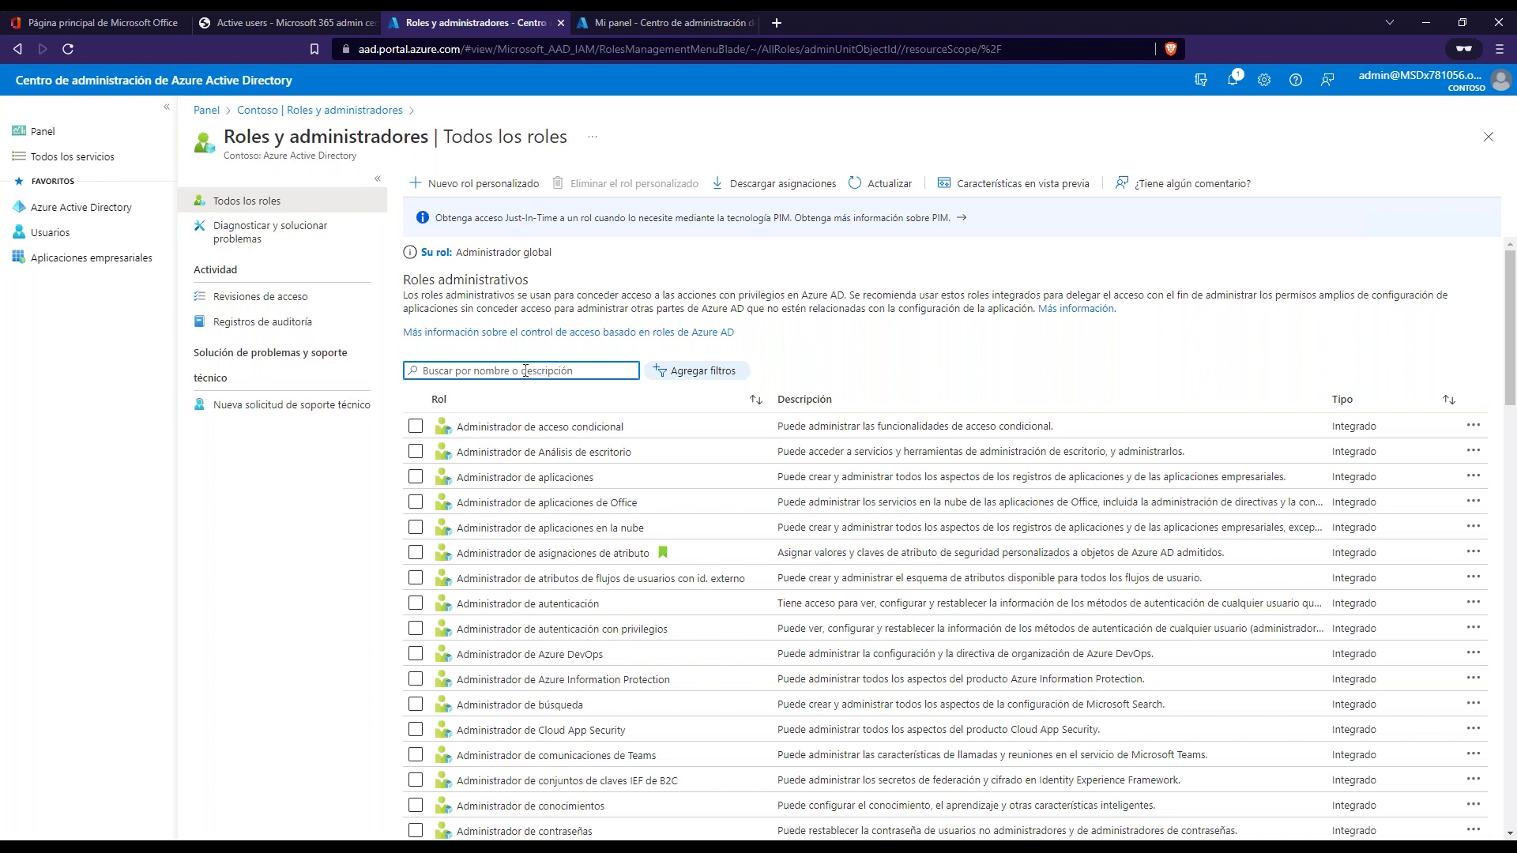
click(283, 24)
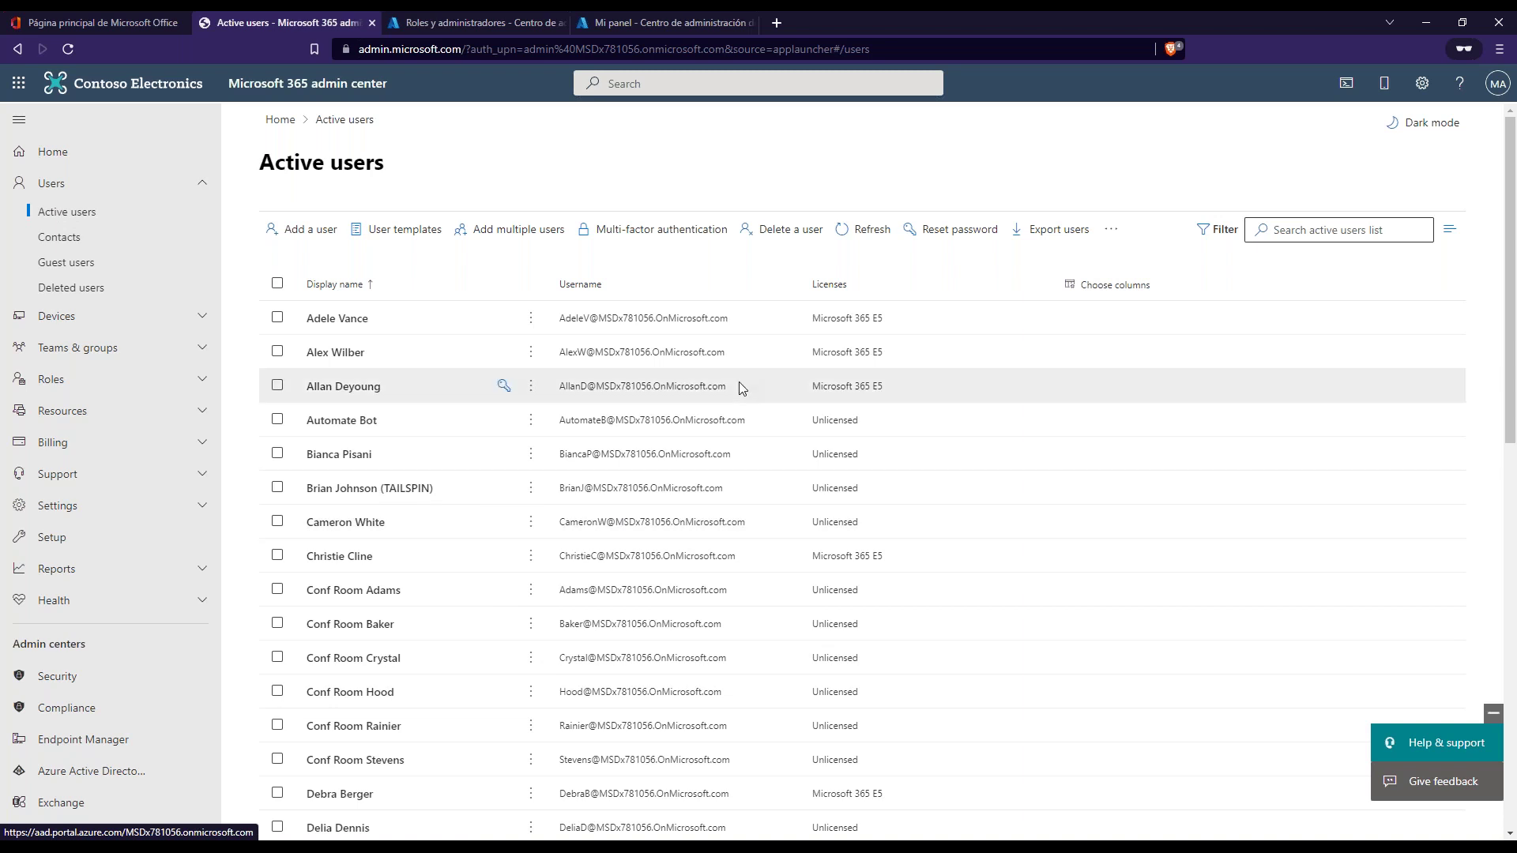
drag(809, 330, 806, 299)
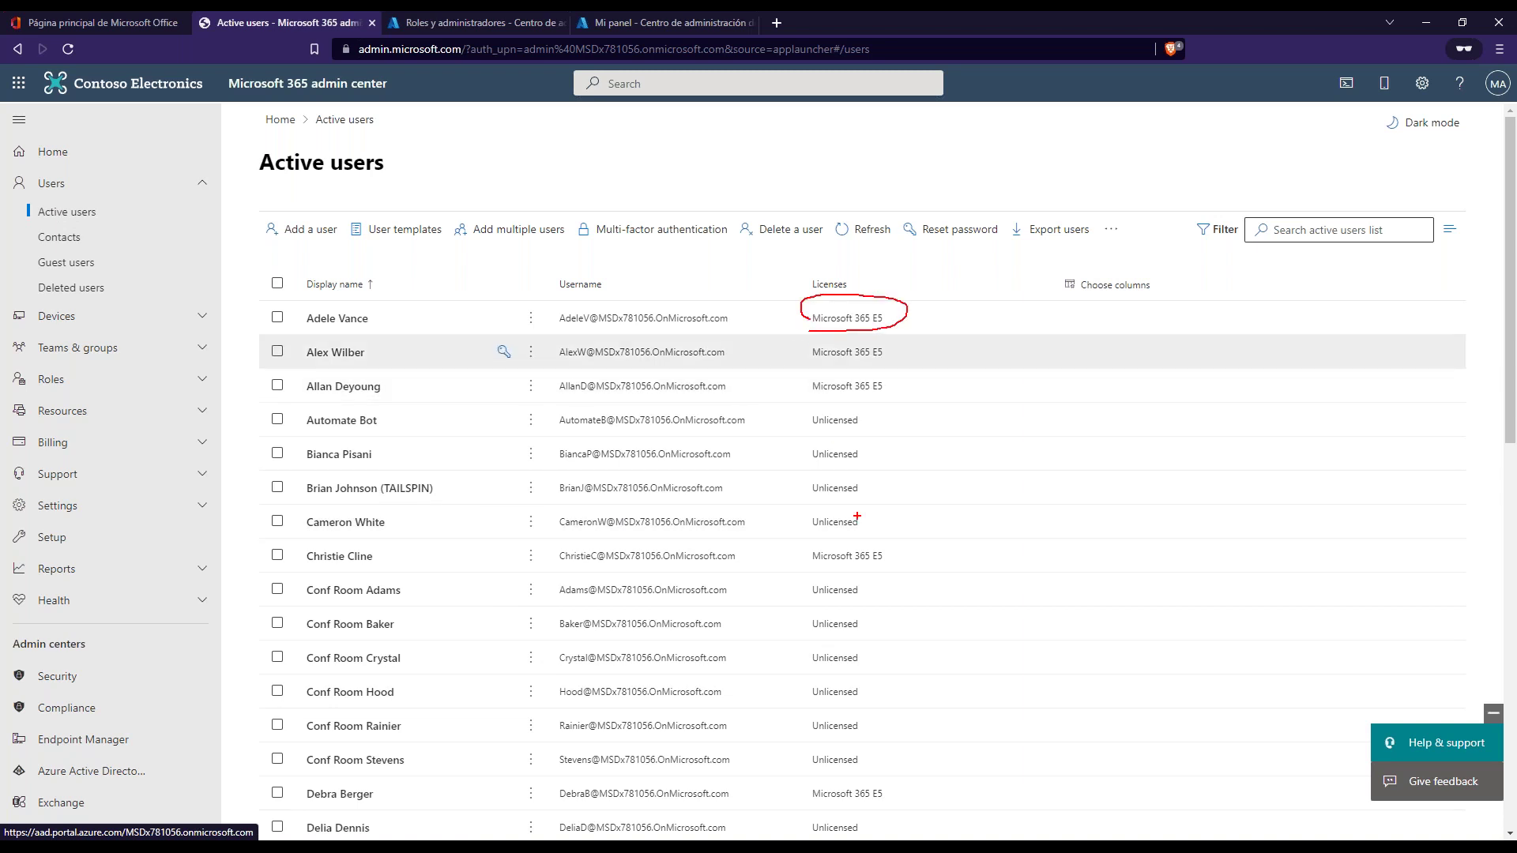
mouse_move(851, 481)
mouse_down()
mouse_move(840, 499)
mouse_move(804, 457)
mouse_up()
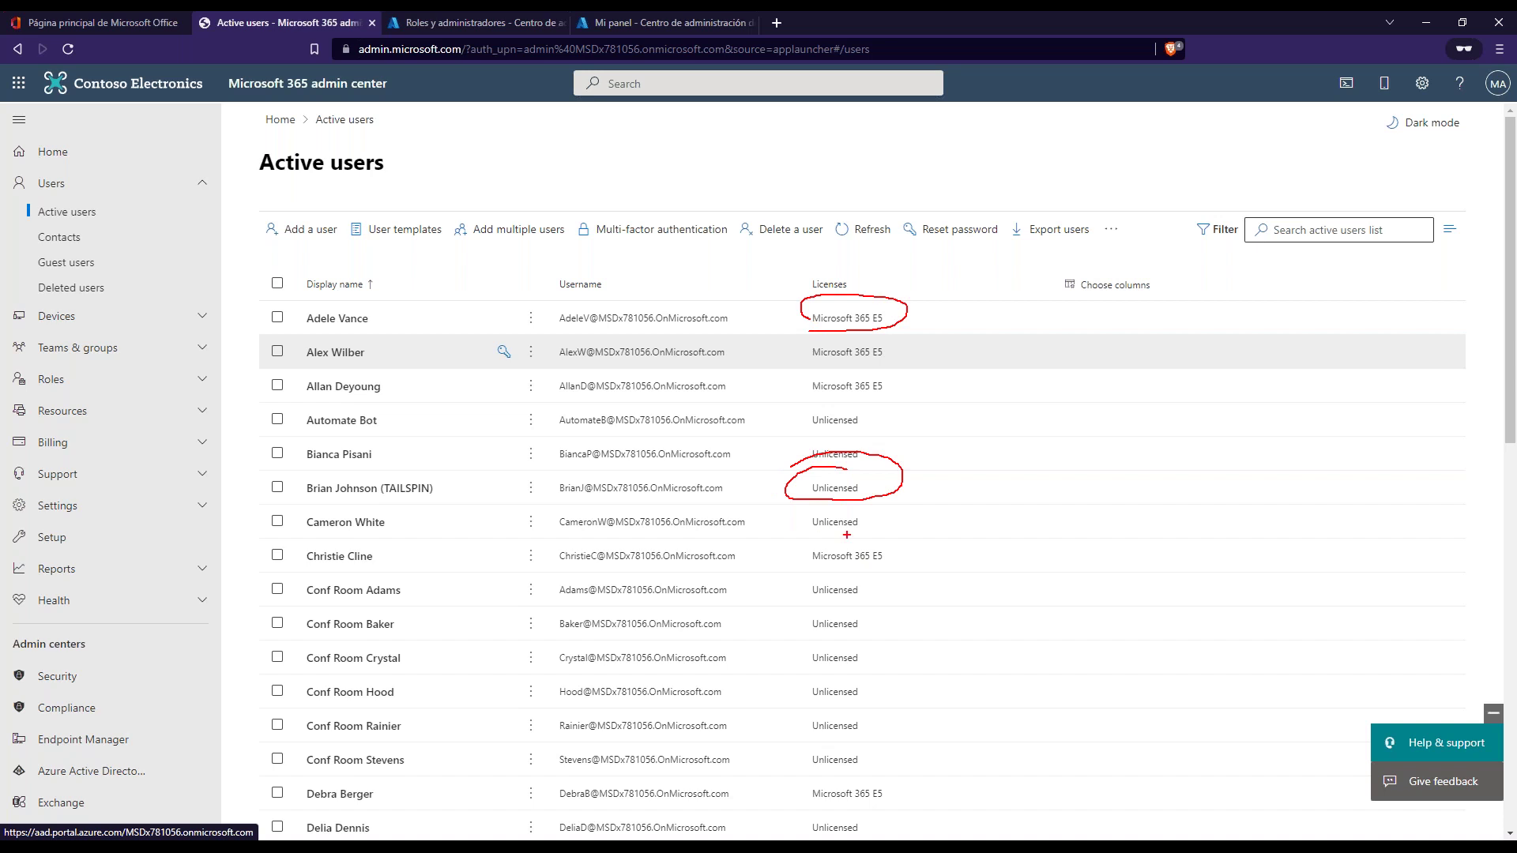
key(Escape)
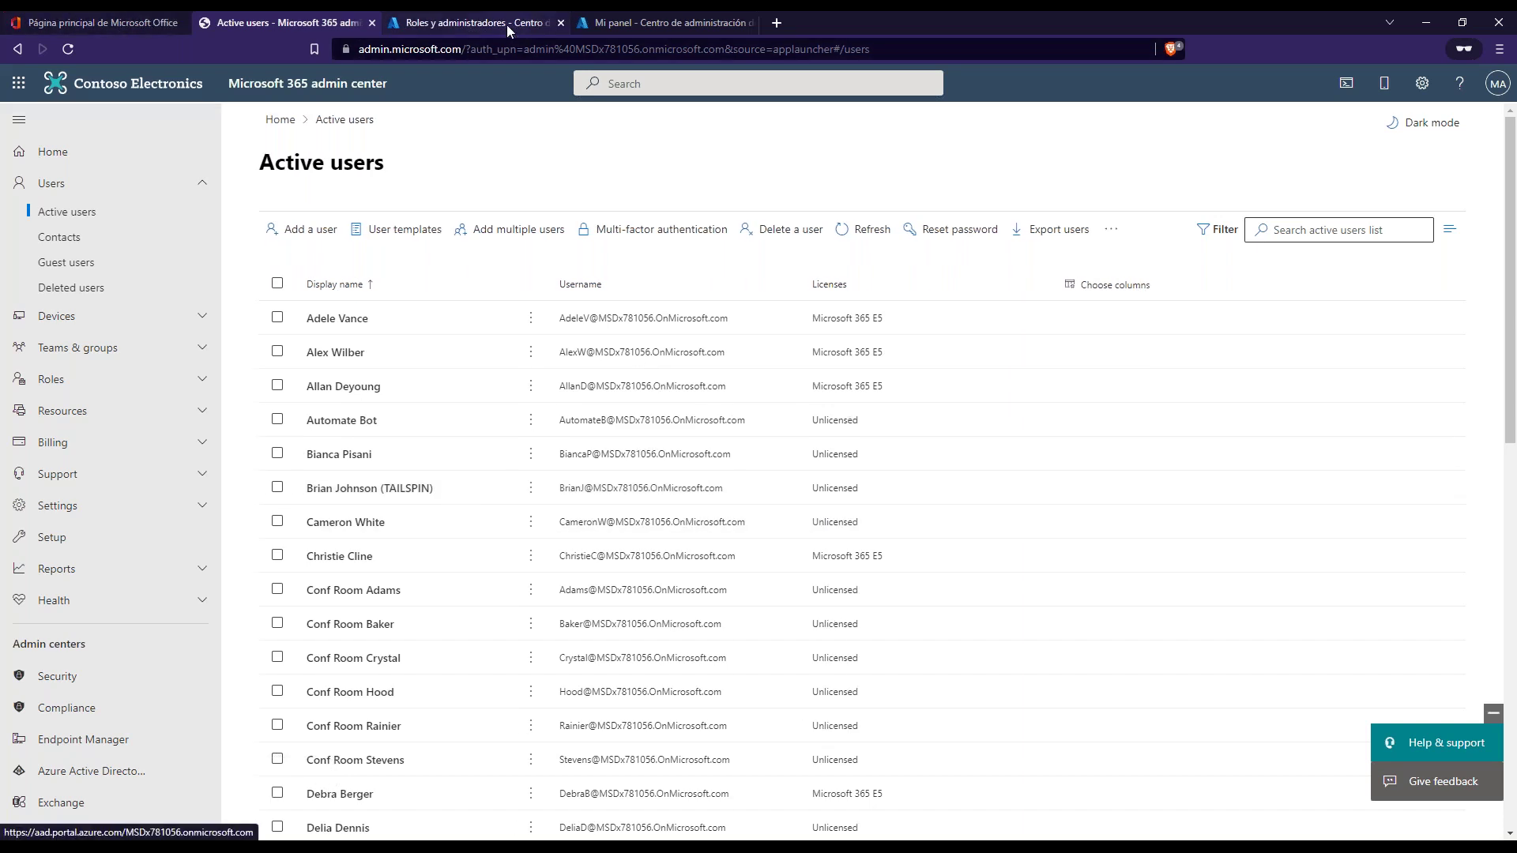
- Reopen Administrador global's assignments via a 'global' search, then return to Microsoft 365 Active users
click(482, 22)
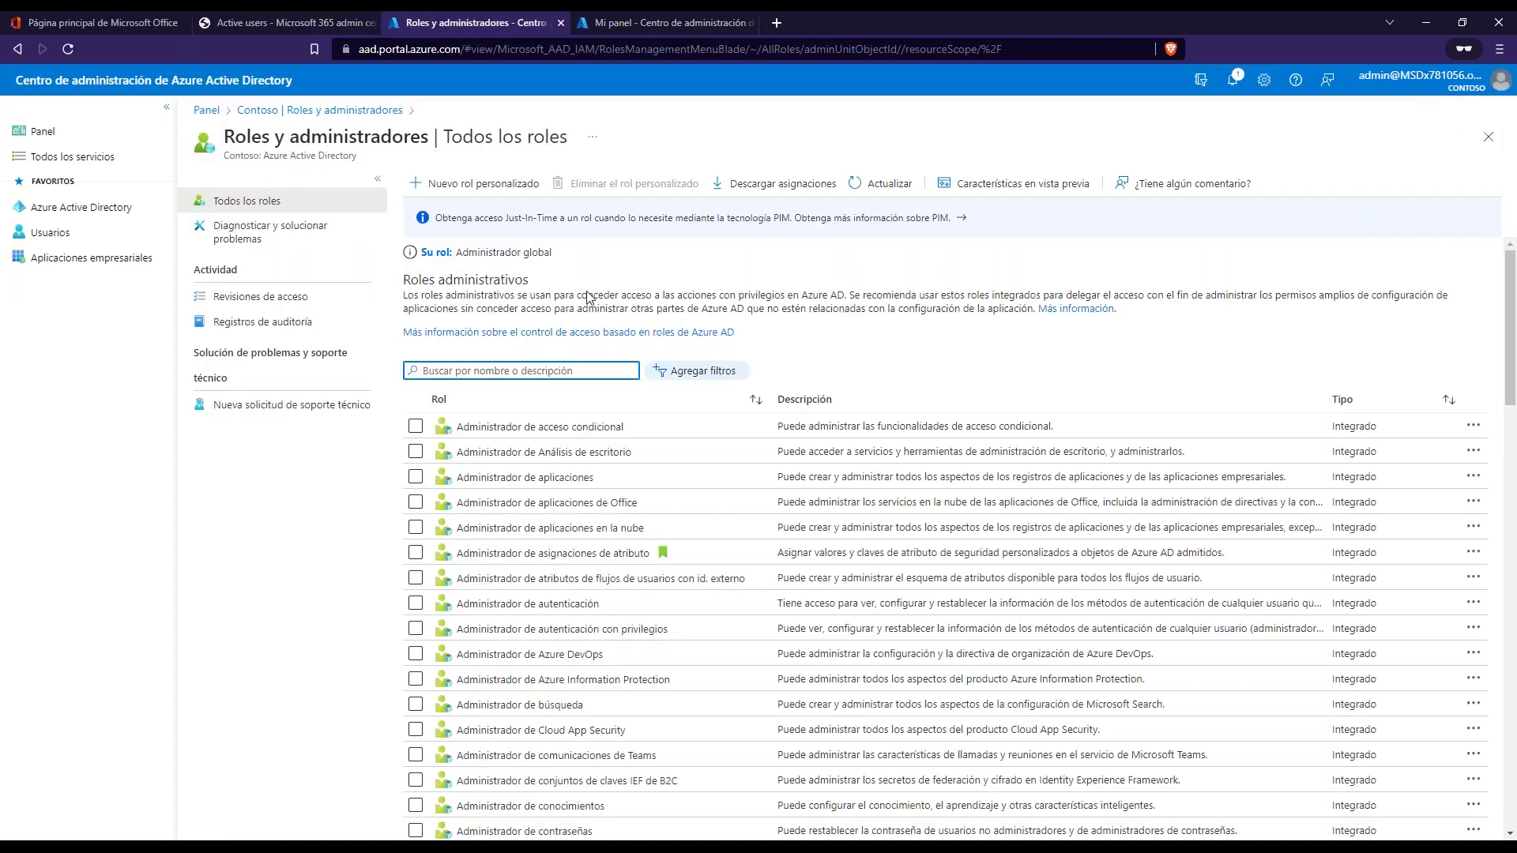
text(global)
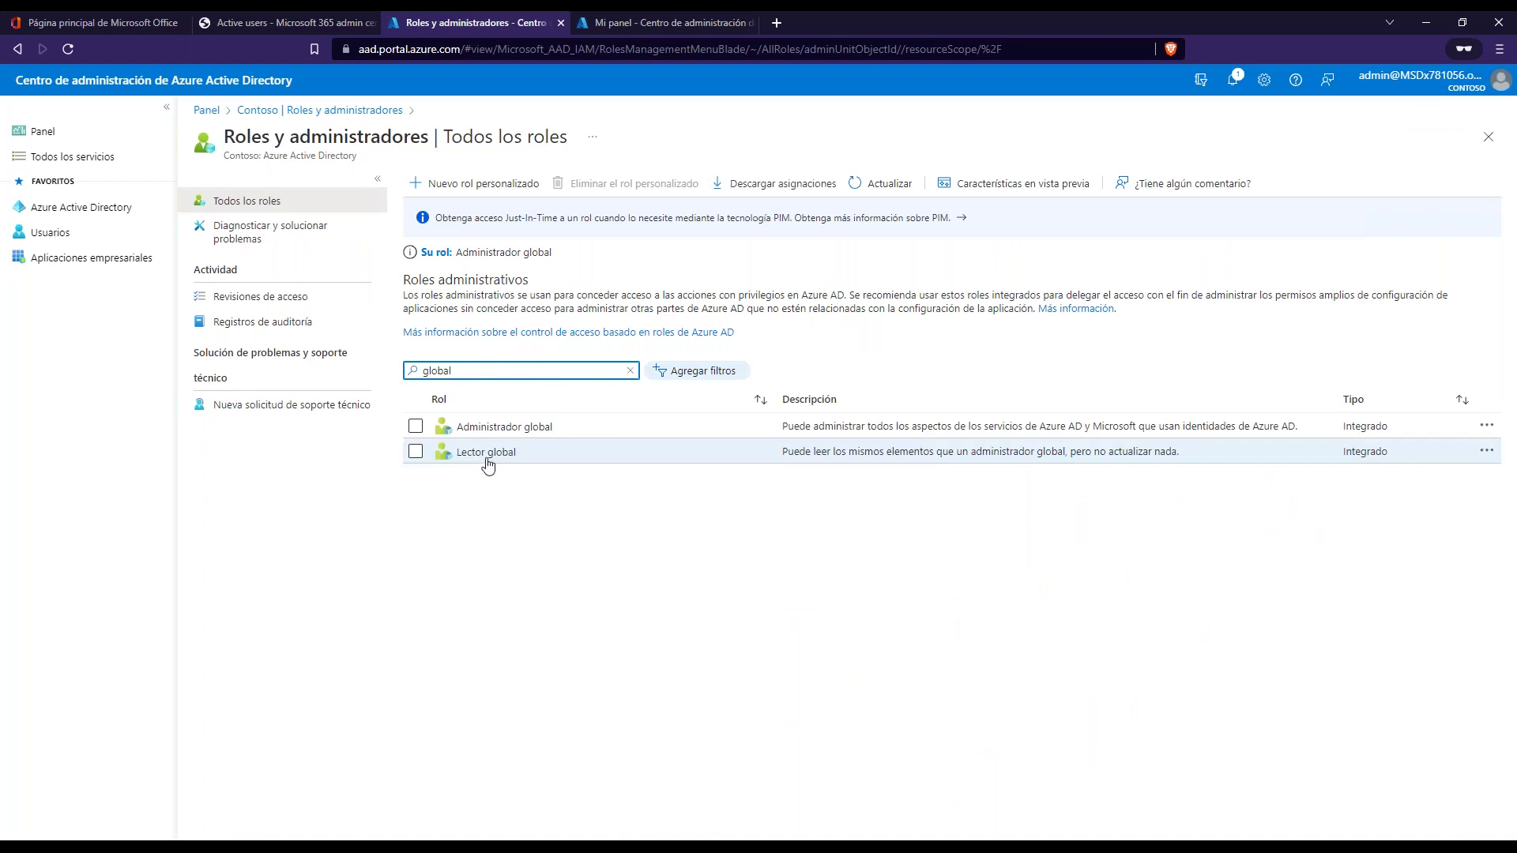
click(484, 429)
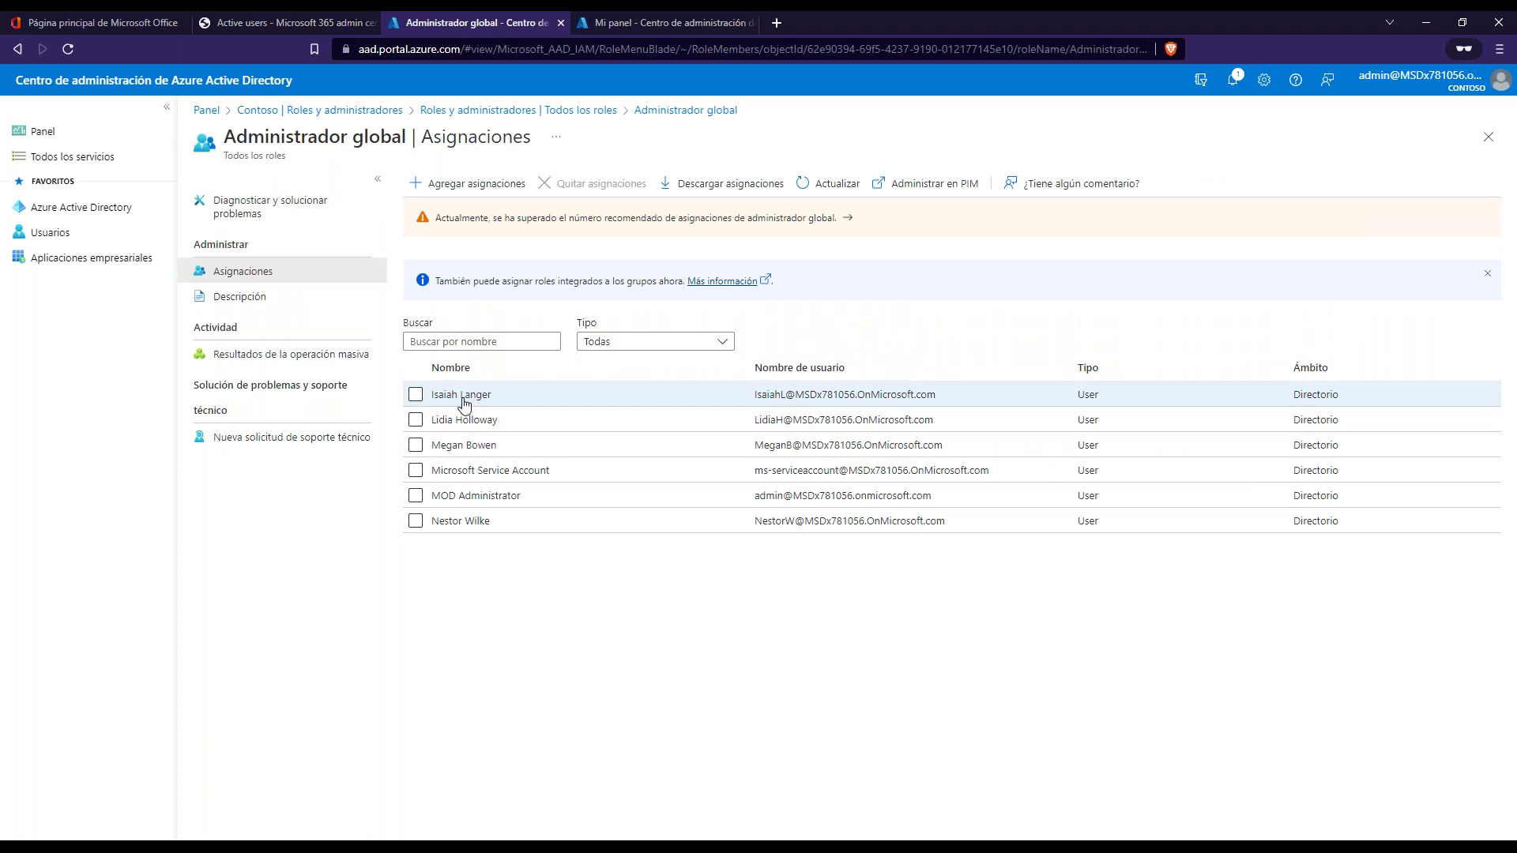
click(295, 24)
- Search Active users for the Global Administrator user and open their details
click(1318, 232)
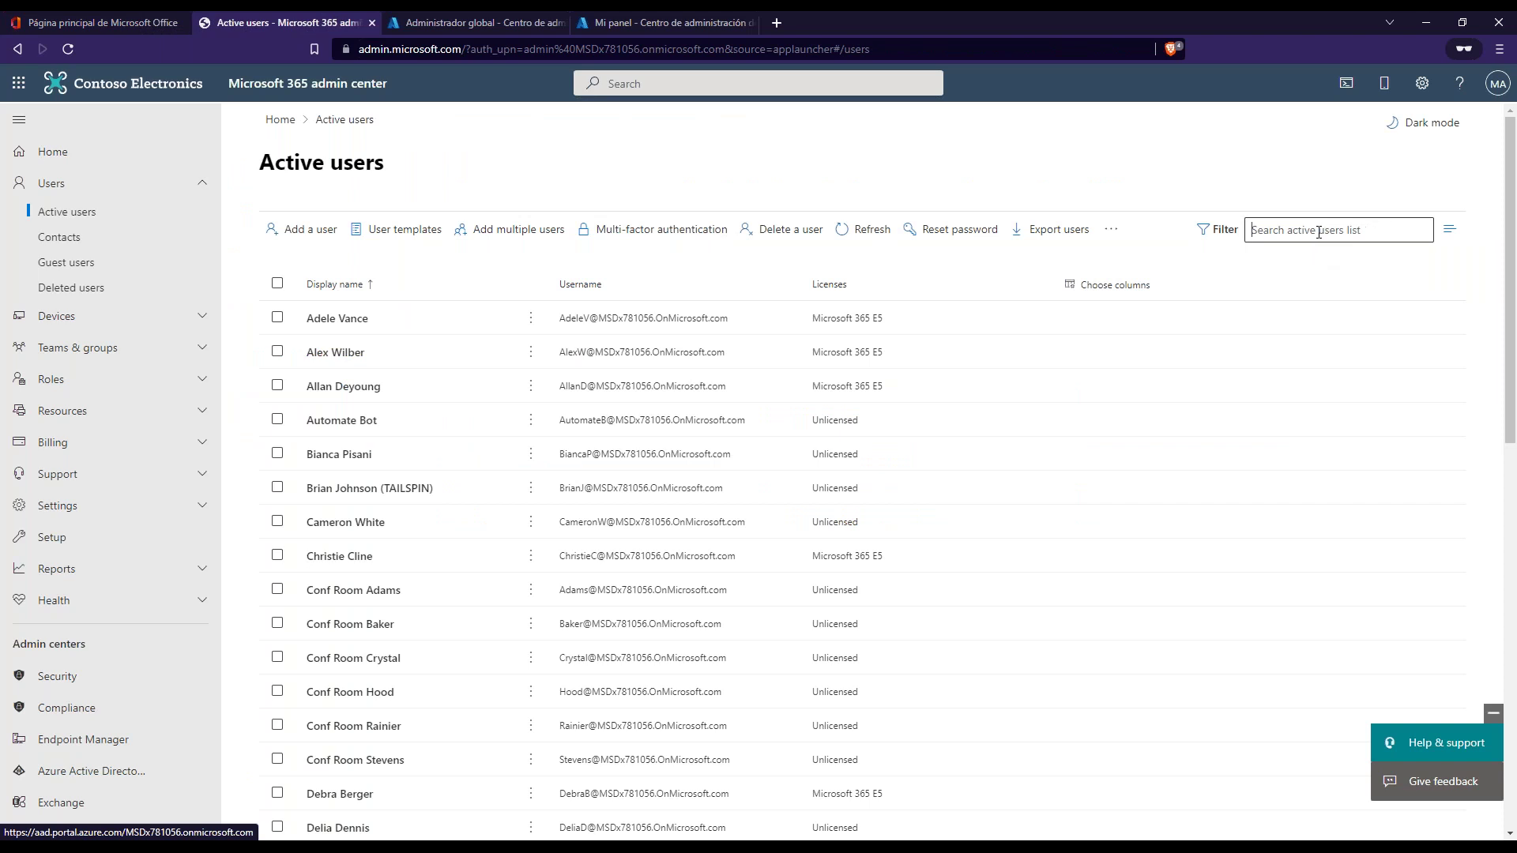
key(Return)
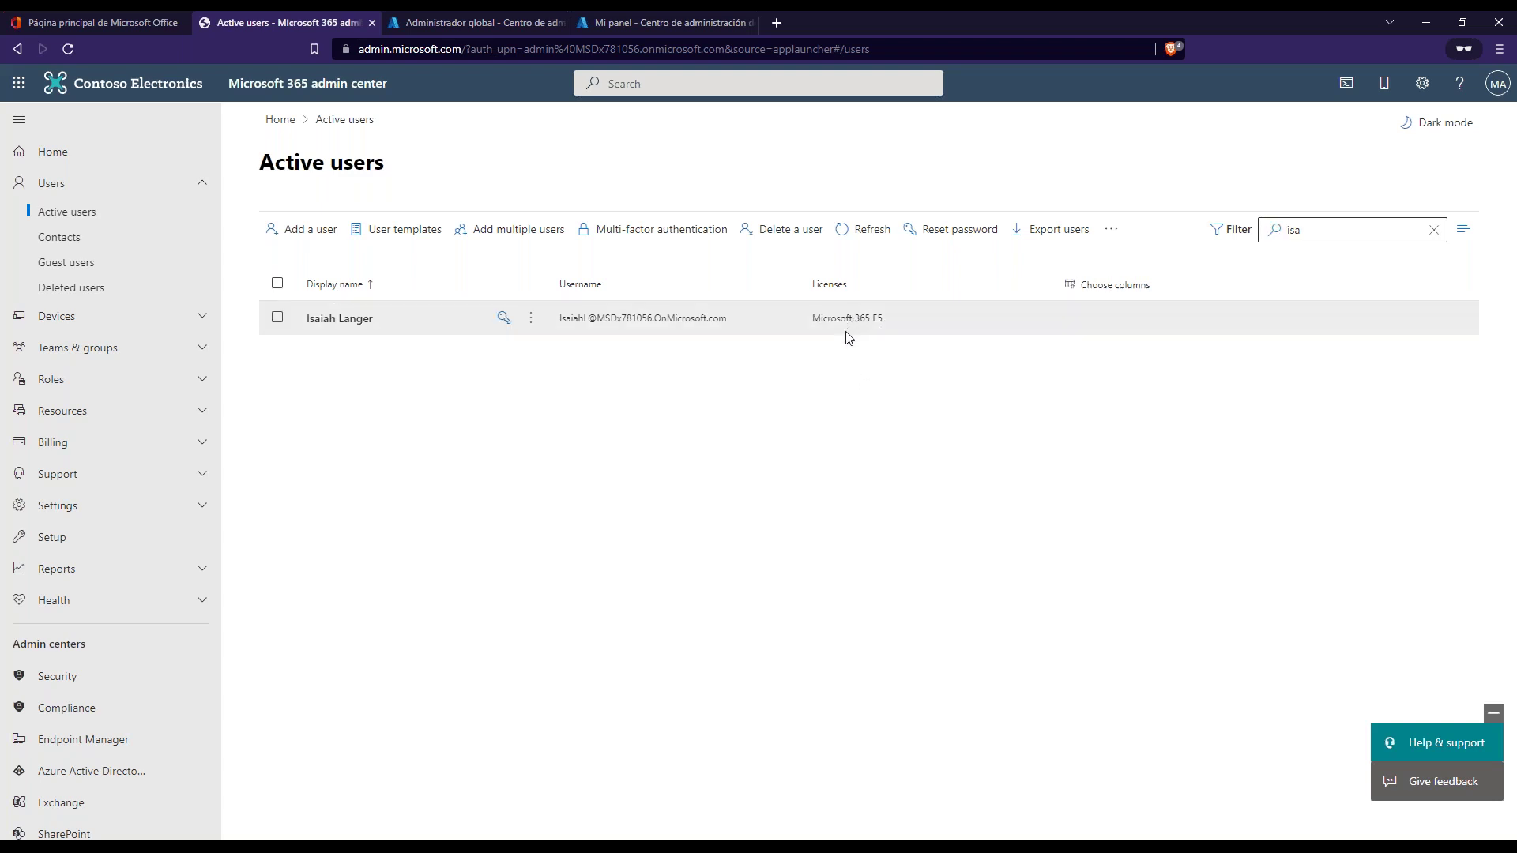
click(359, 320)
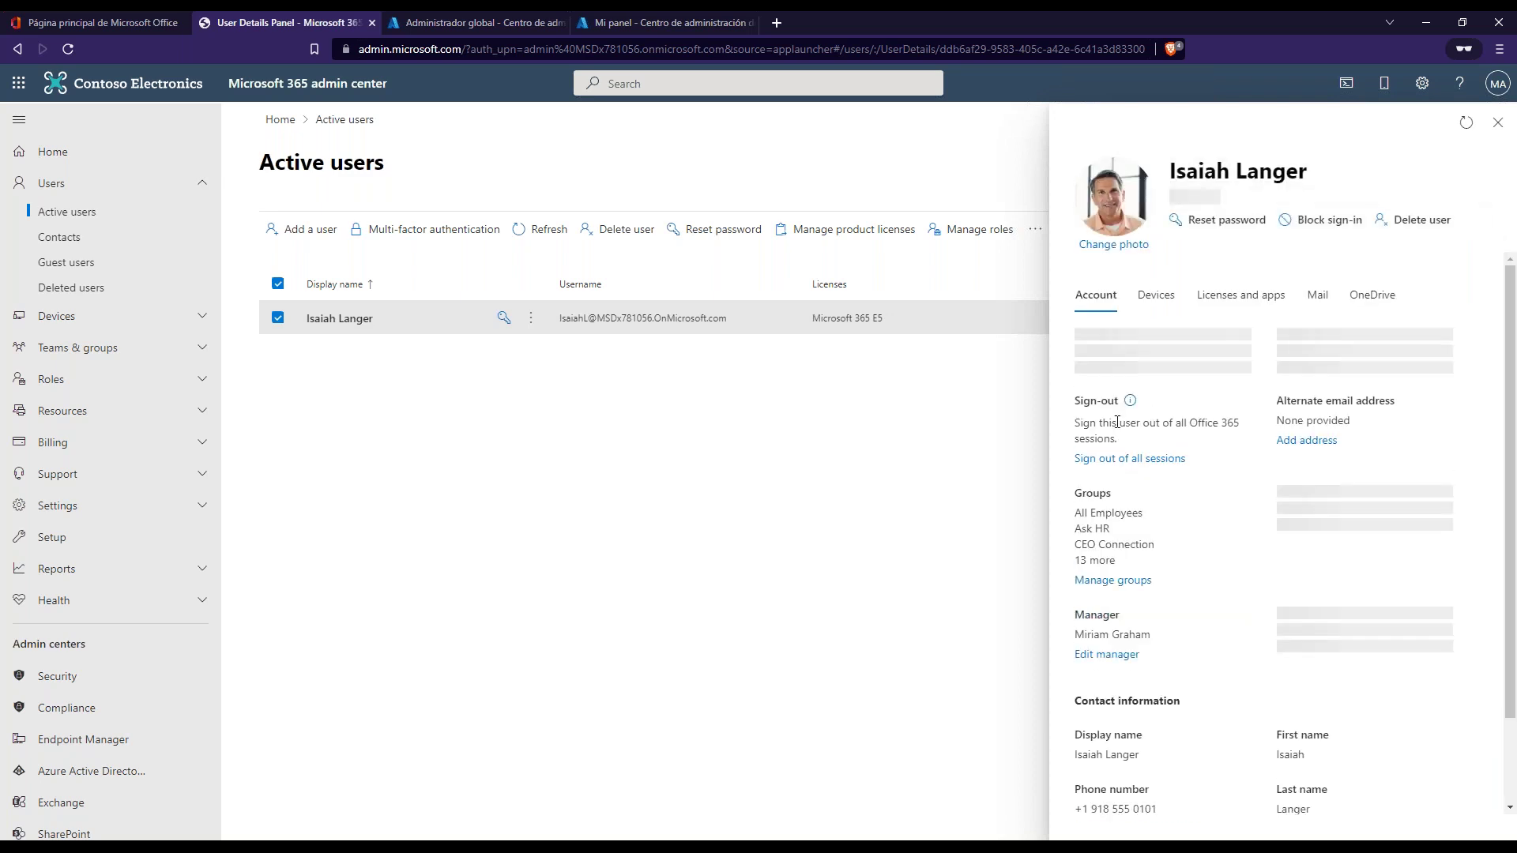
- Untick Microsoft 365 E5 under Licenses and apps and save, leaving the user Unlicensed
click(1235, 310)
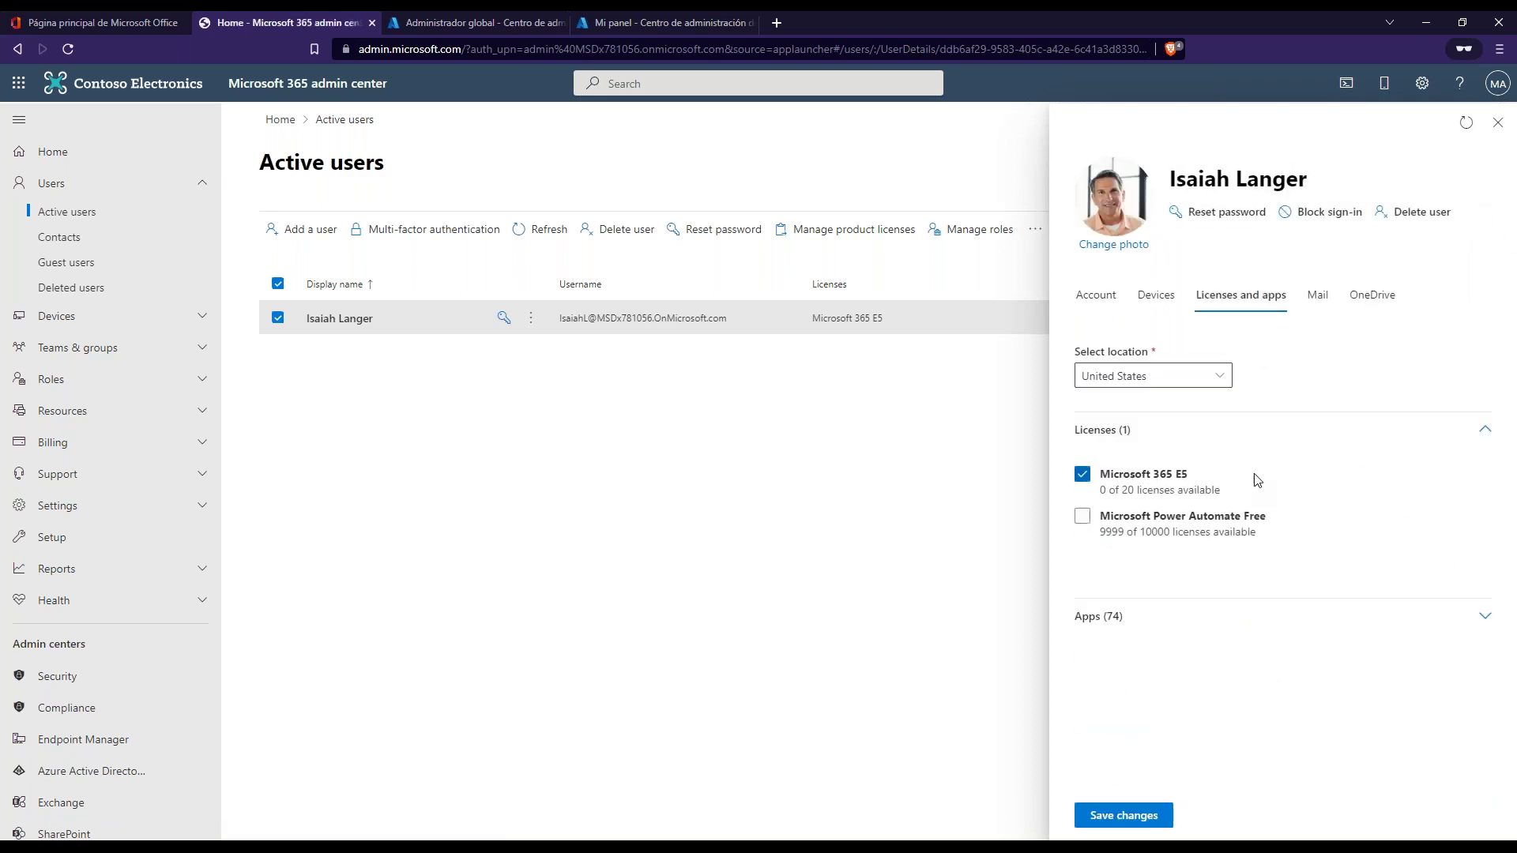
click(1082, 474)
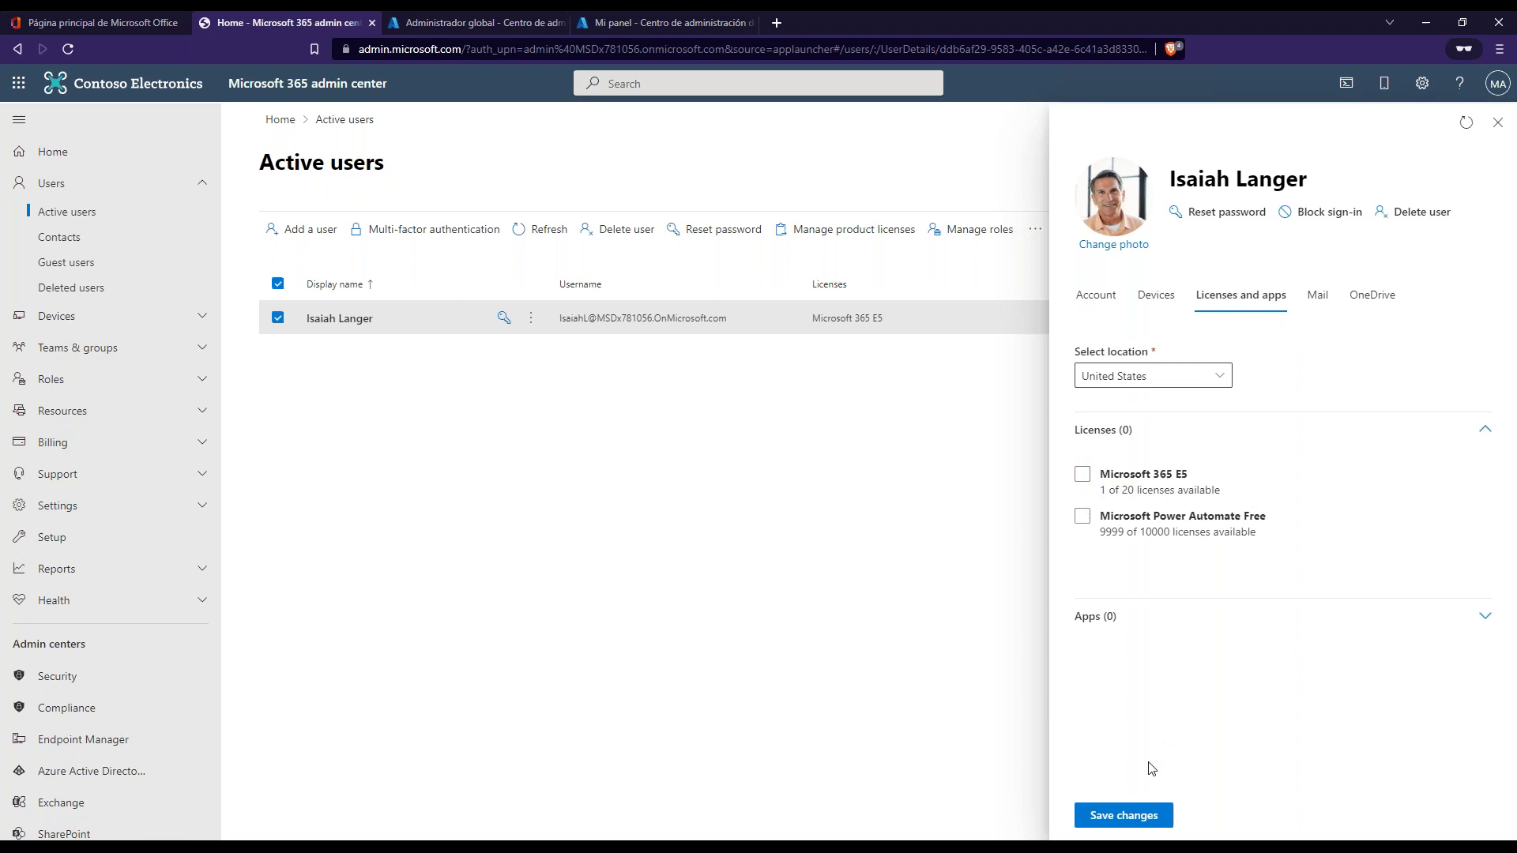
click(1120, 818)
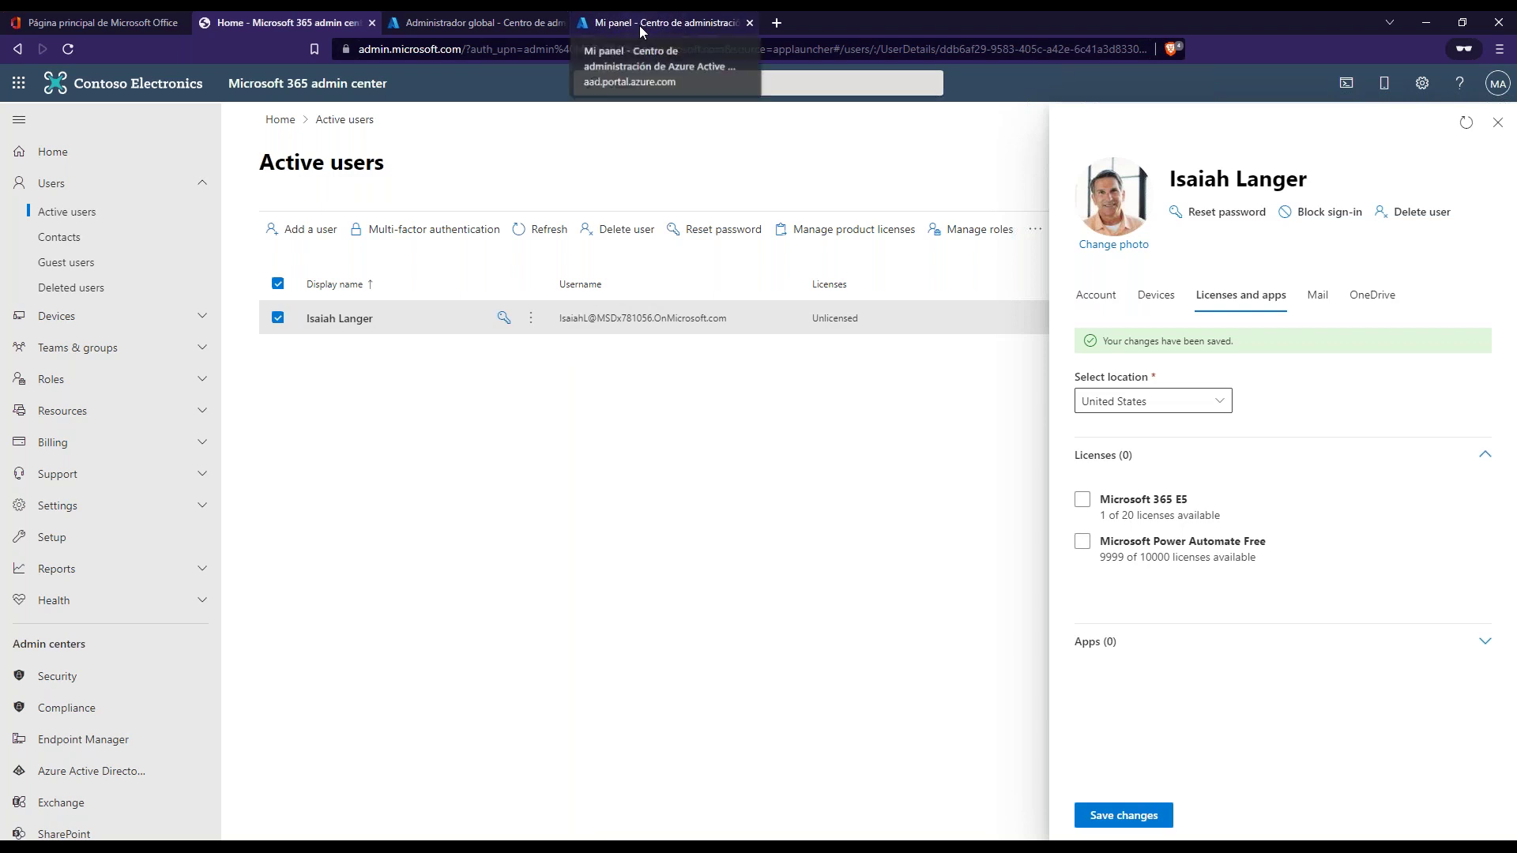
click(1147, 501)
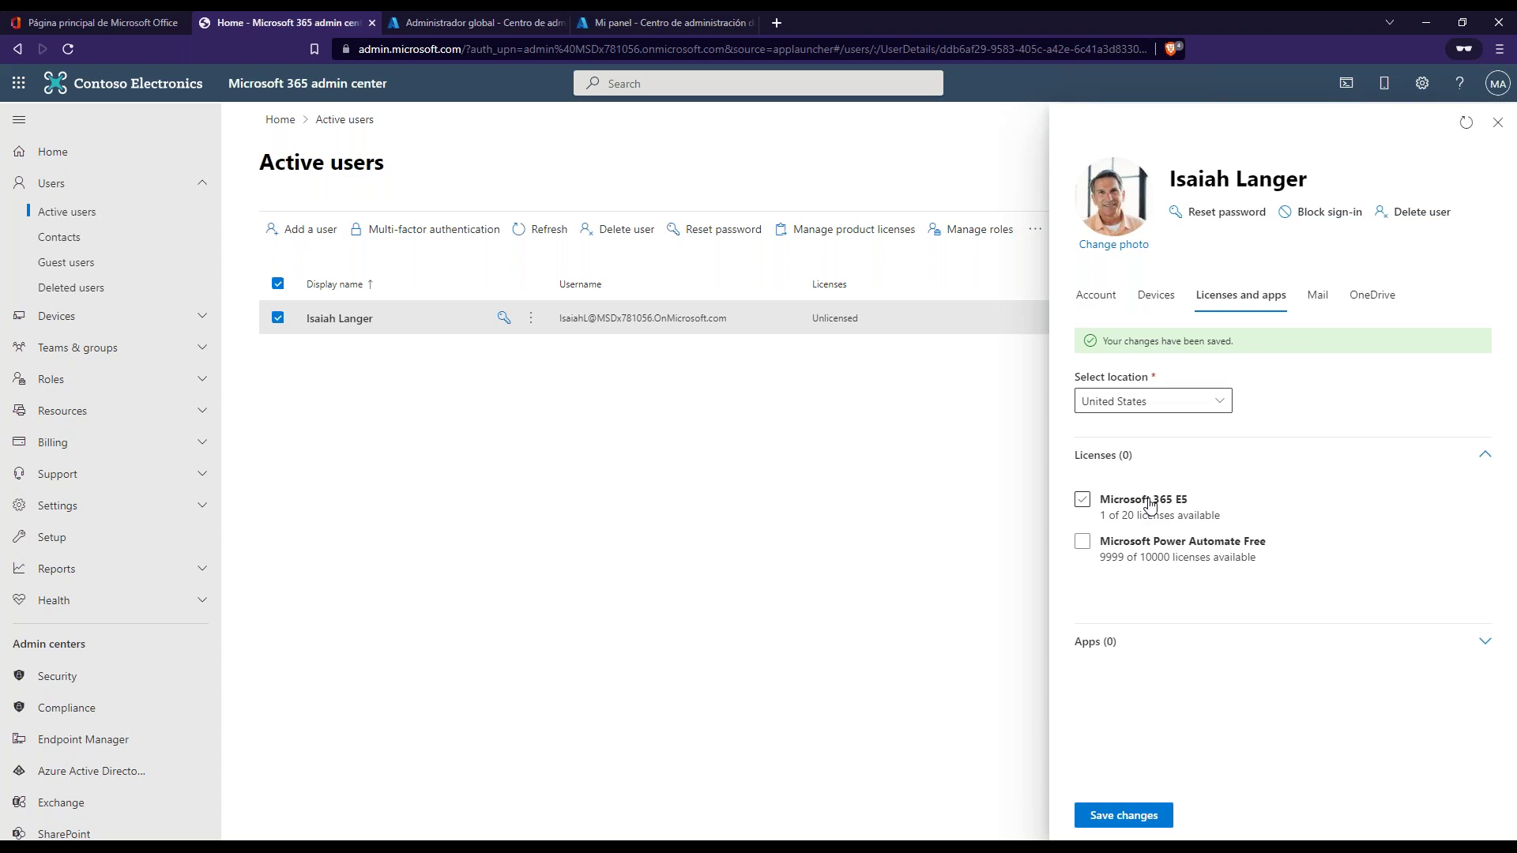
click(1151, 505)
click(1499, 123)
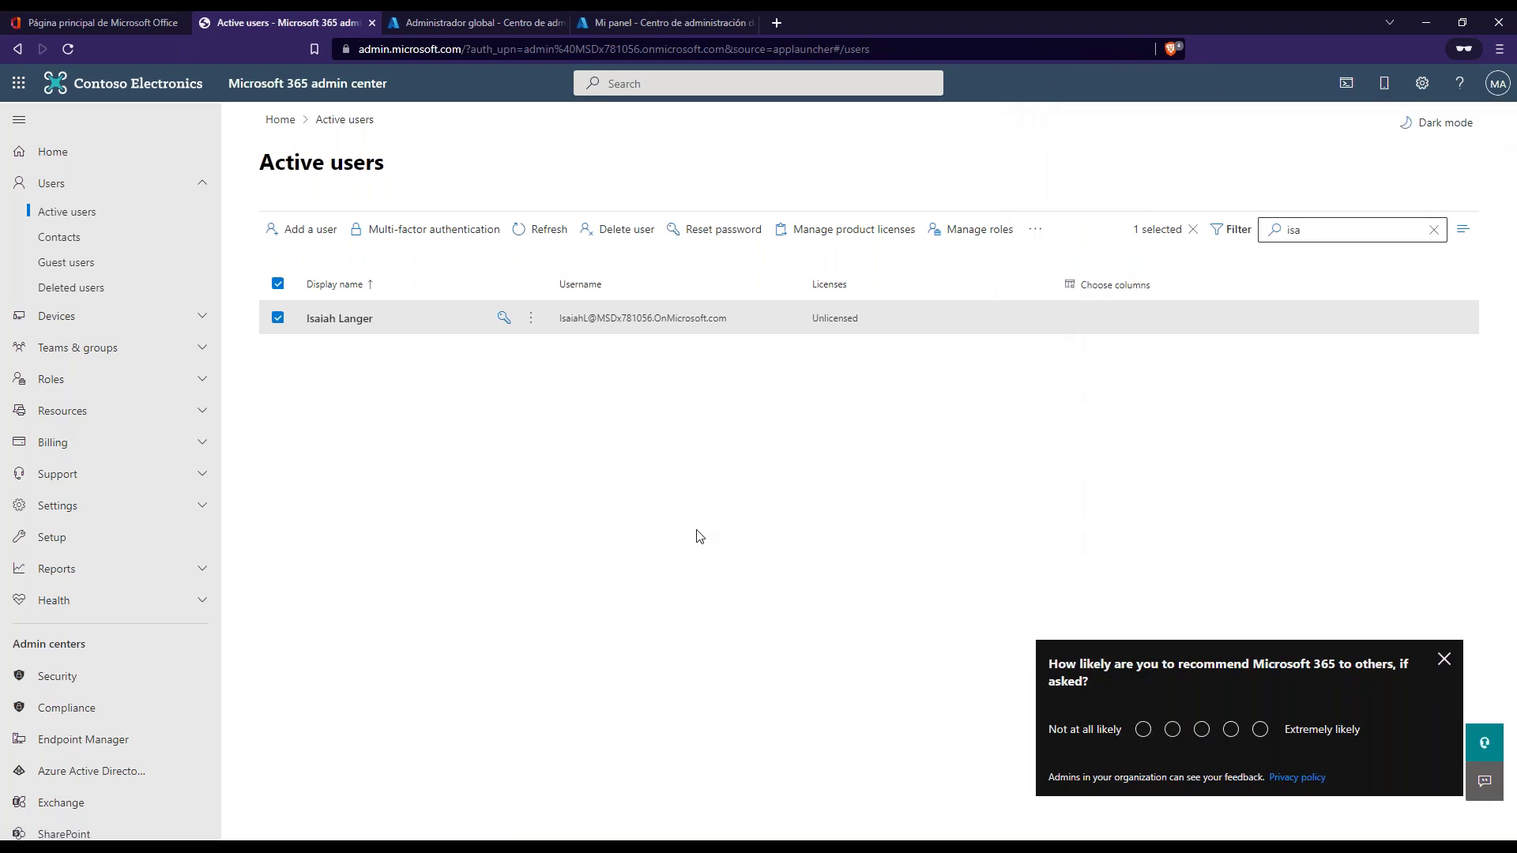
- Deselect the user row and clear the Active users search box
click(277, 319)
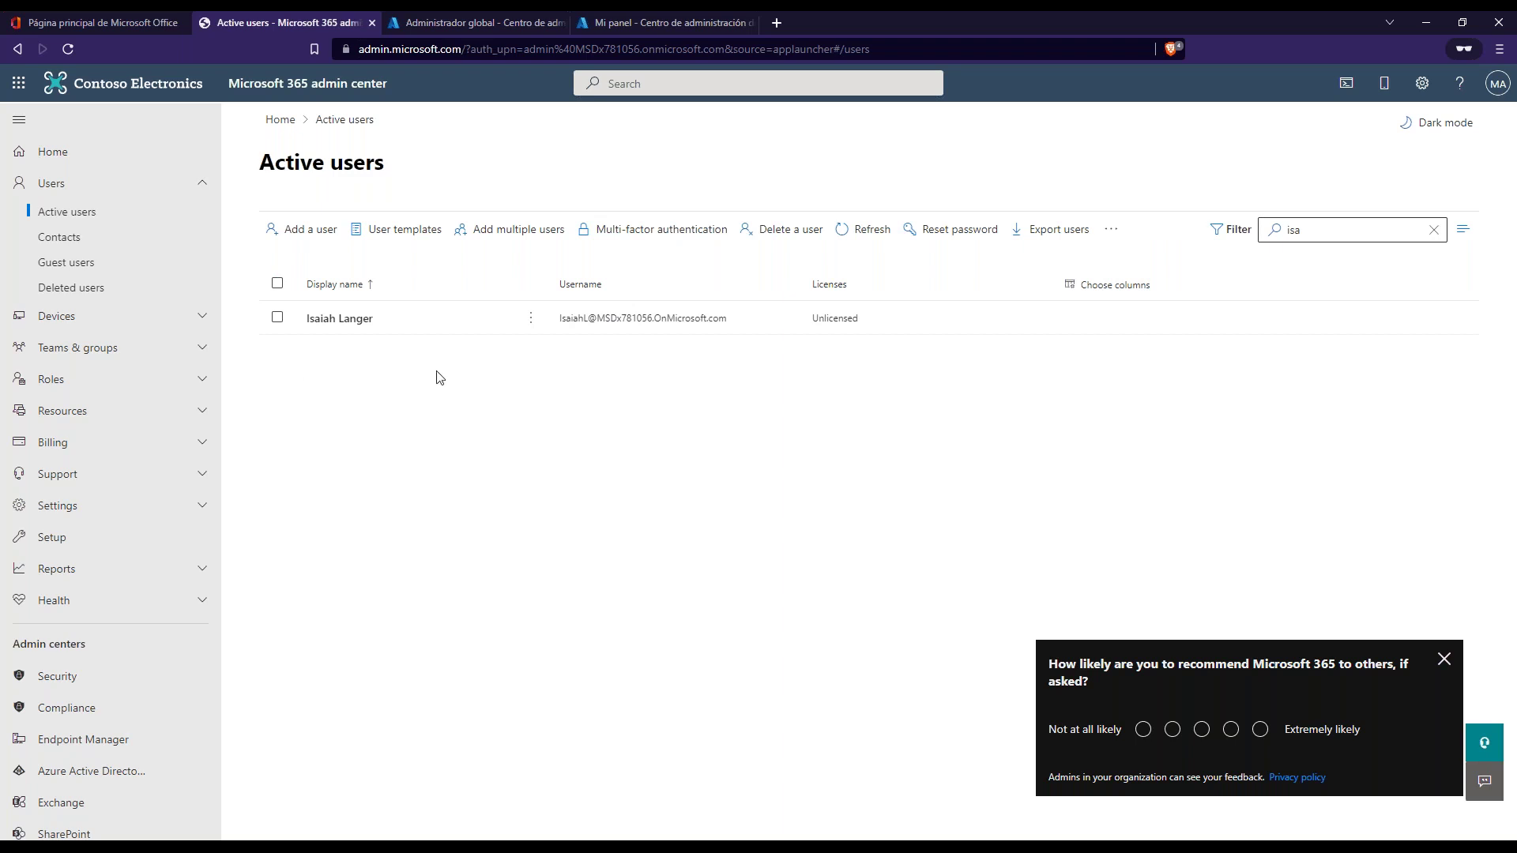
click(1435, 233)
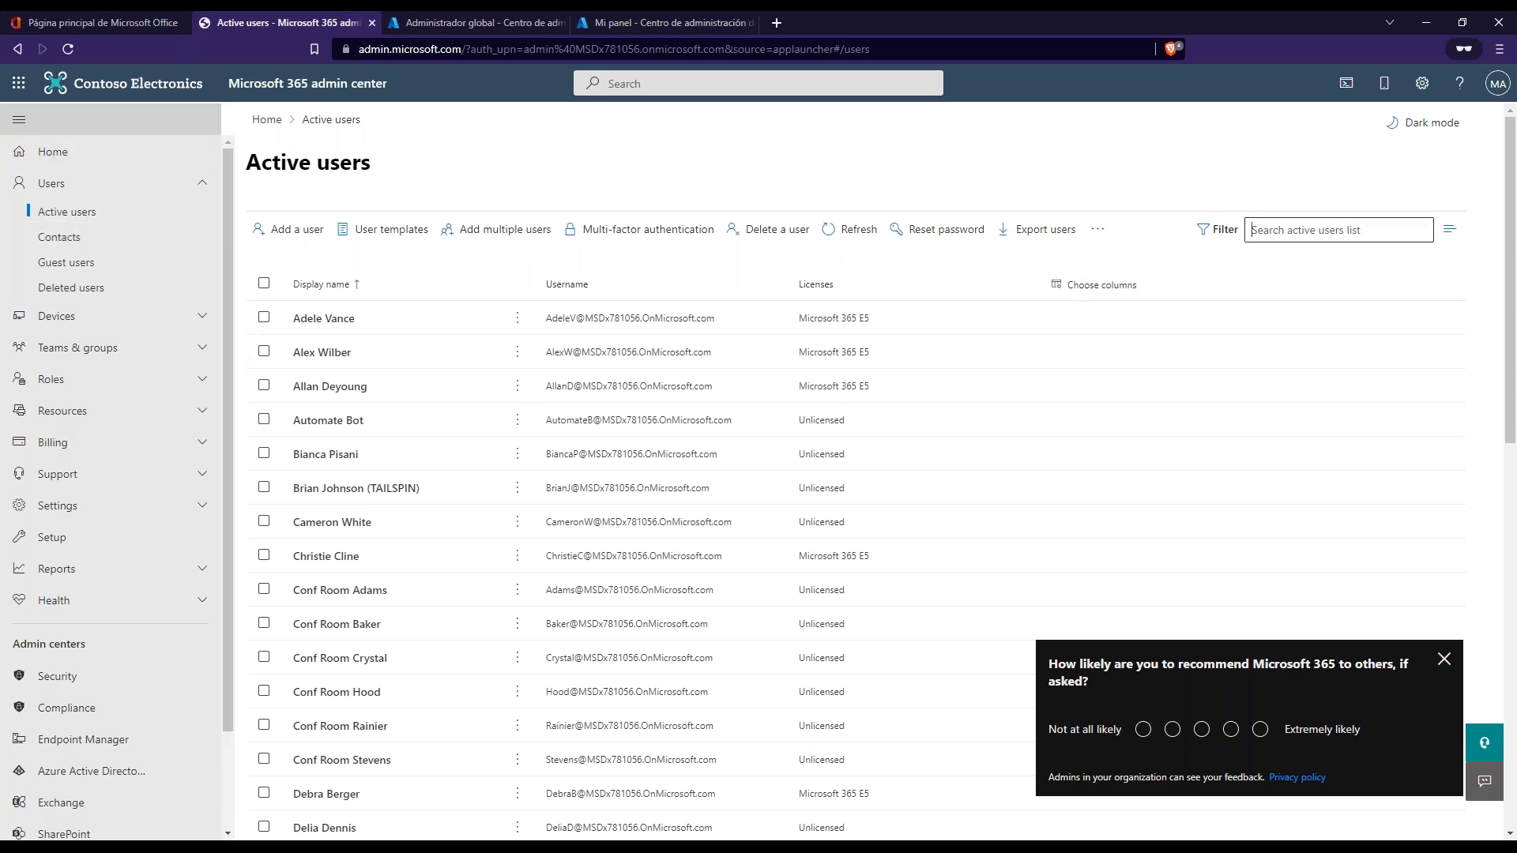
- Review the Administrador global assignments without removing any, then go back to Active users
click(508, 24)
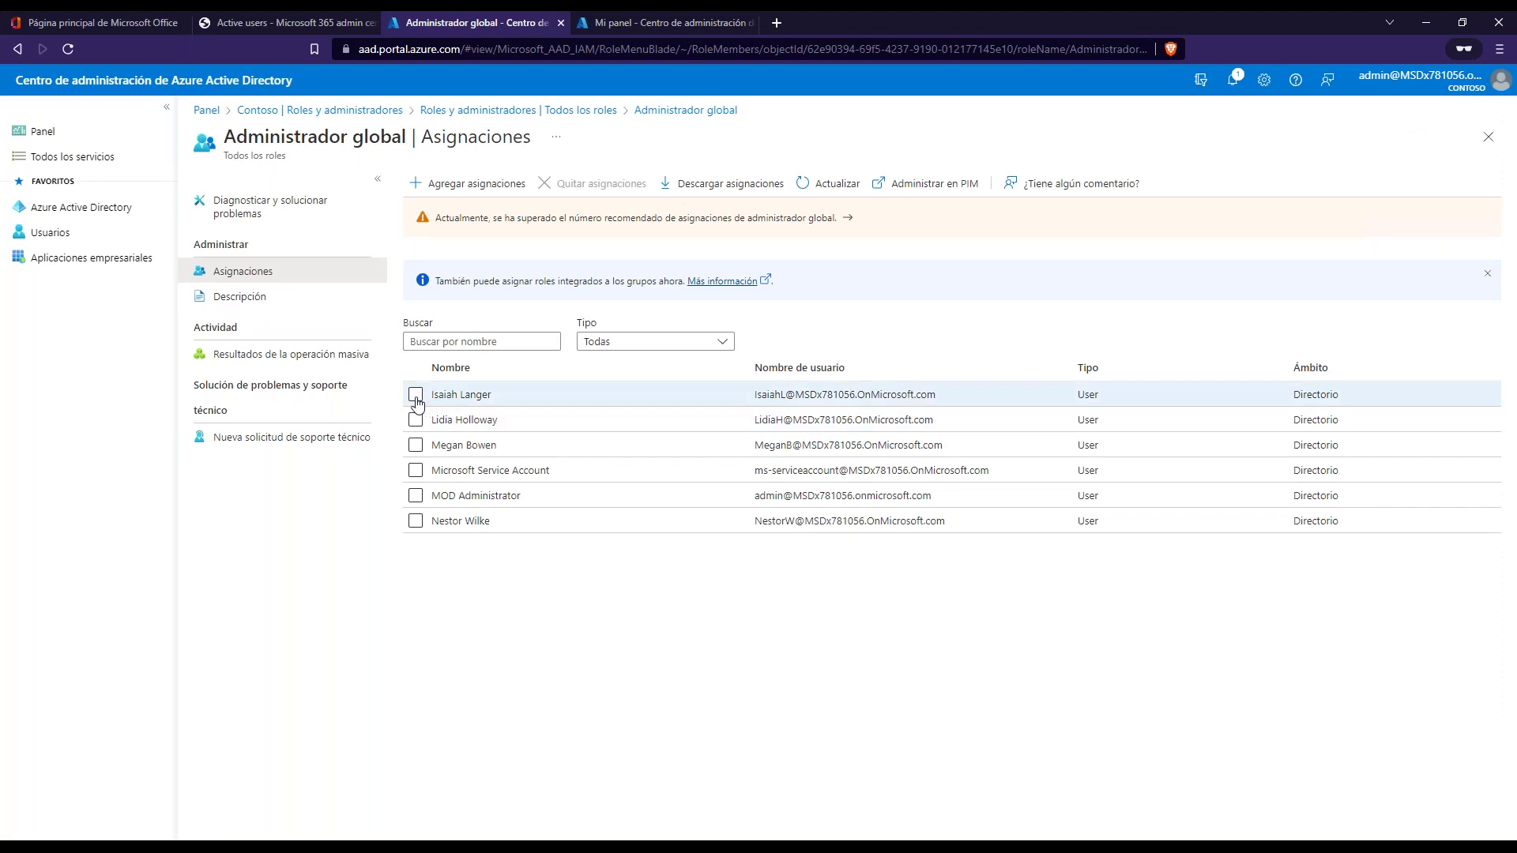
click(417, 397)
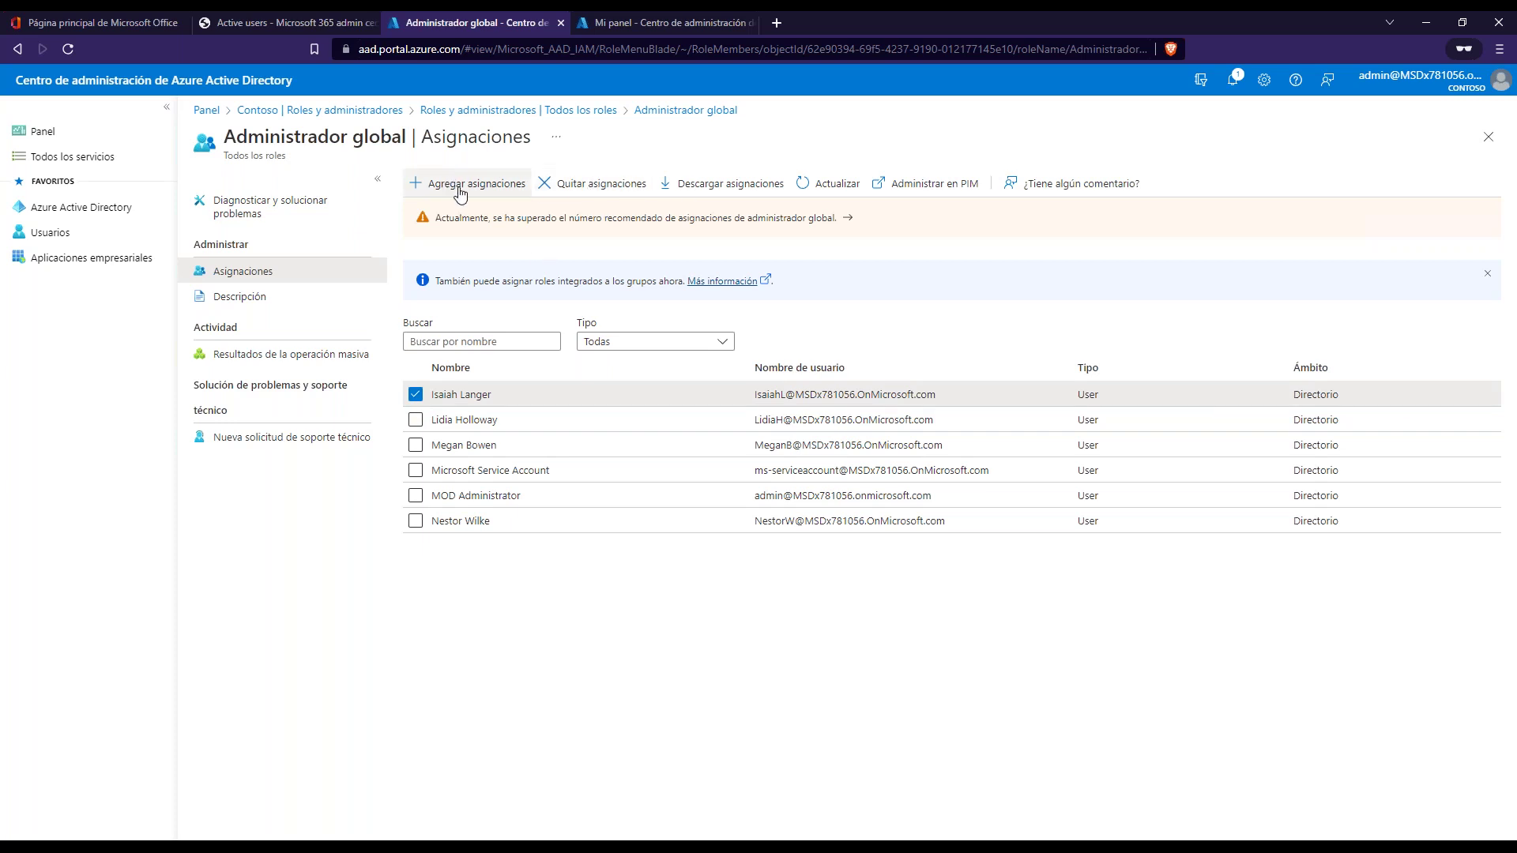
click(415, 394)
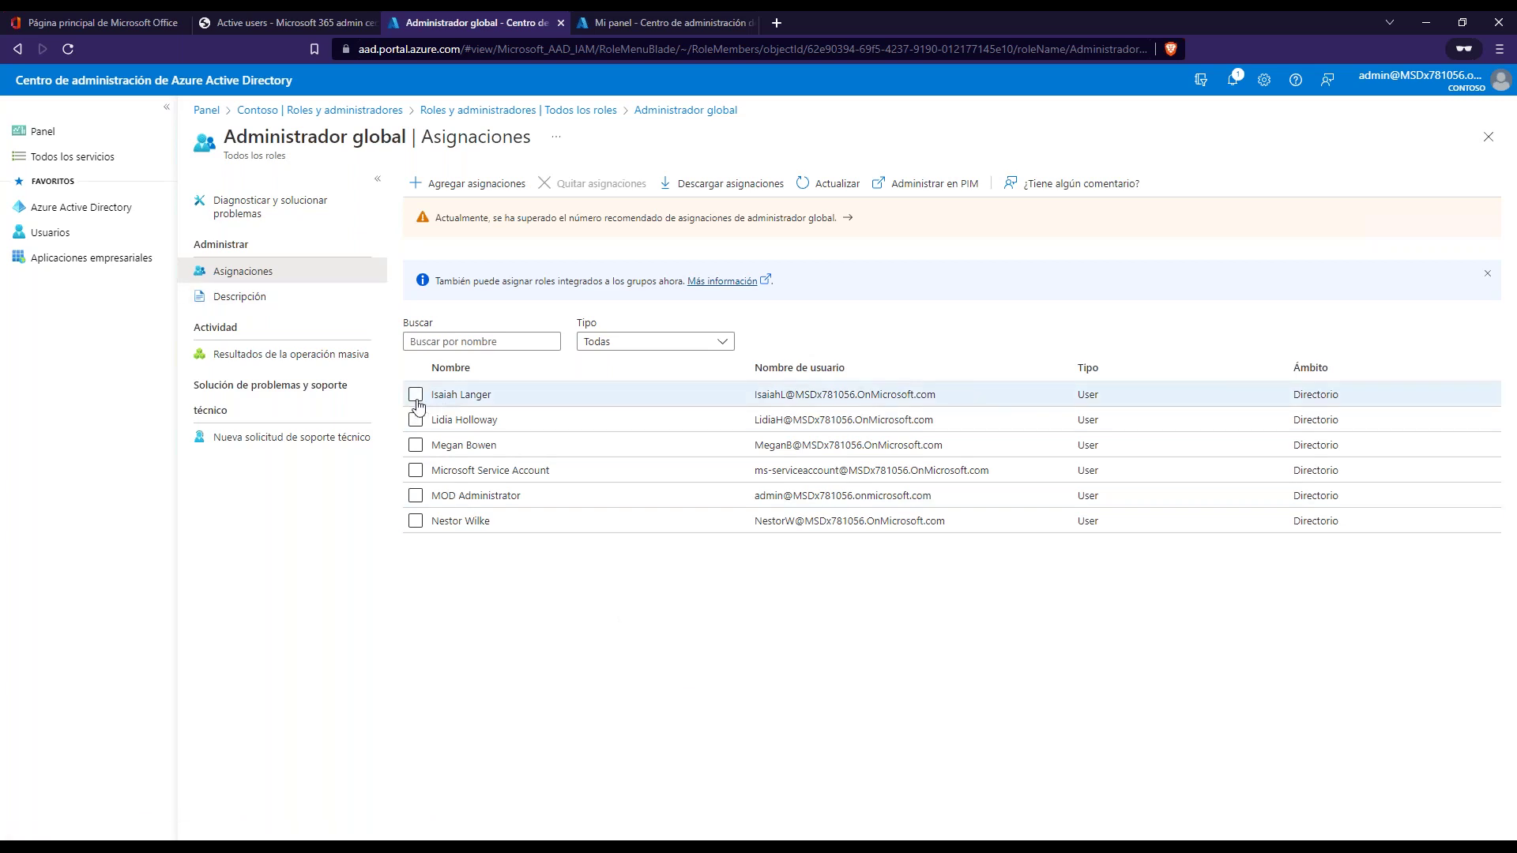
click(106, 22)
click(240, 24)
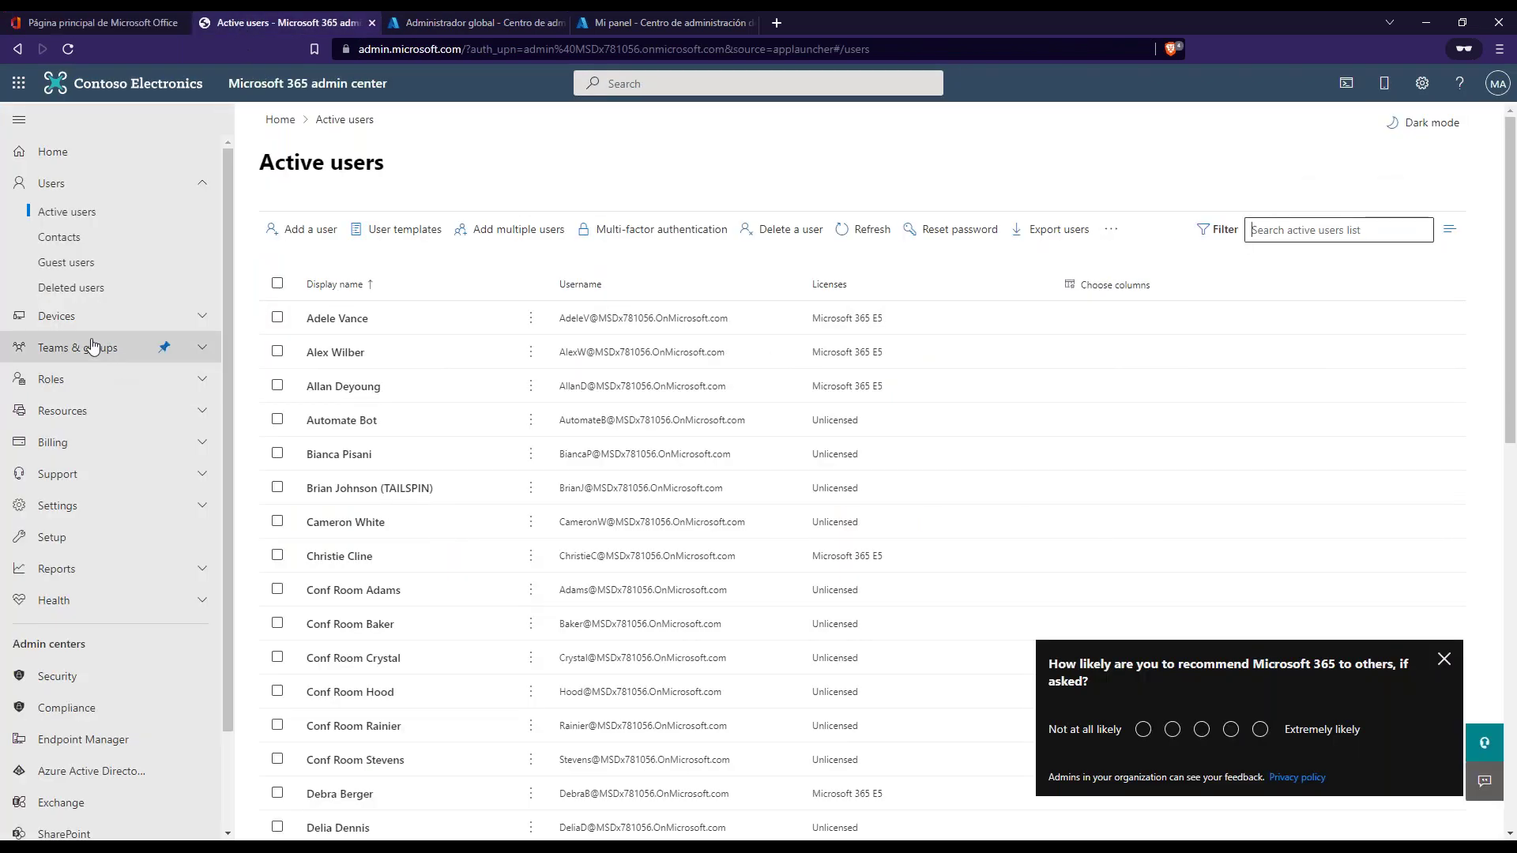
- Open Roles > Role assignments > Global Administrator and view its six assigned admins
click(87, 384)
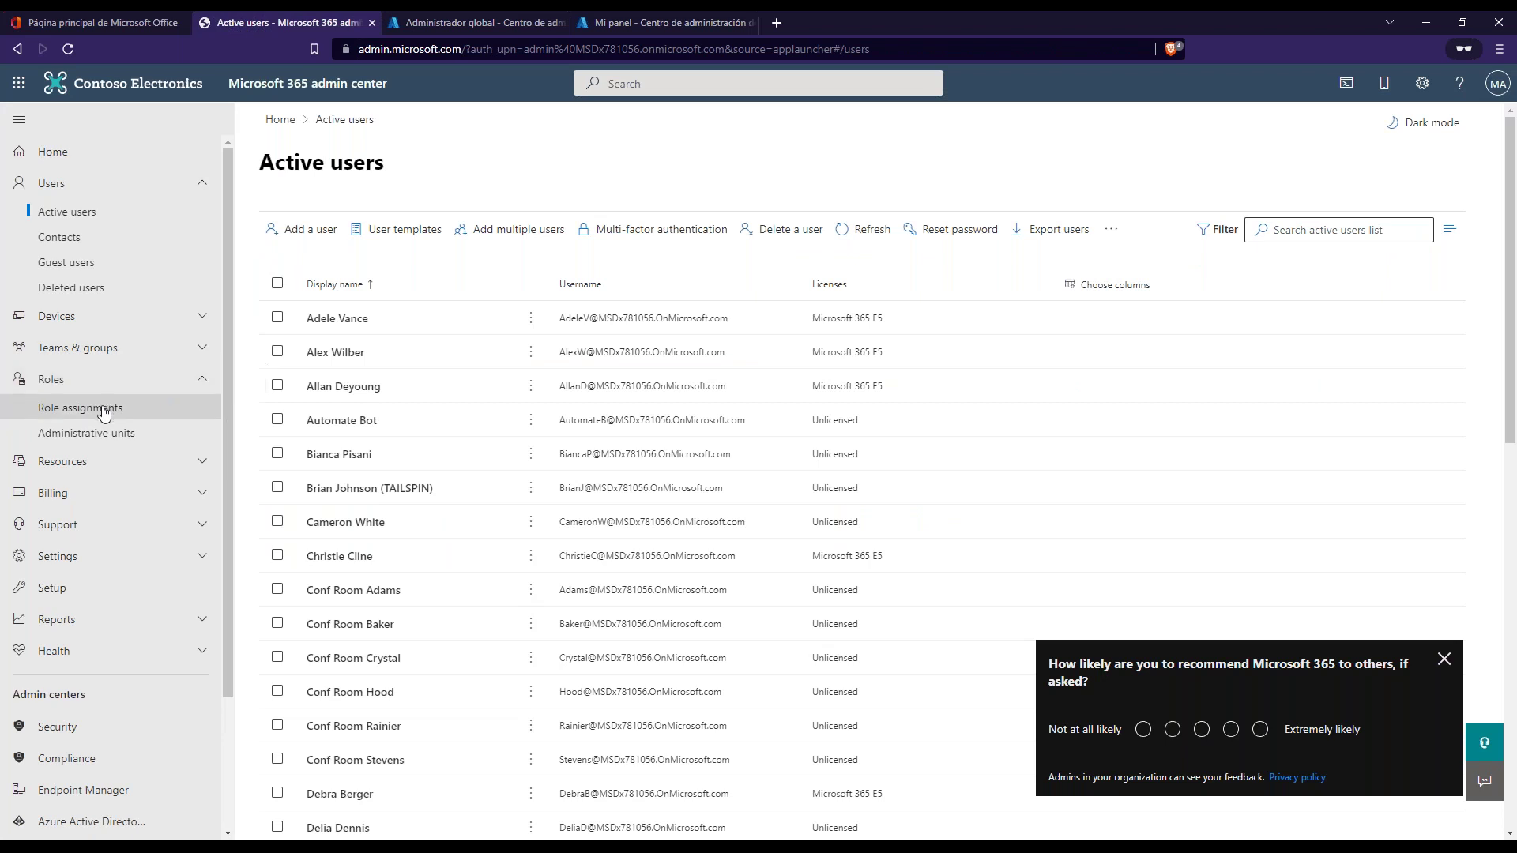
click(96, 410)
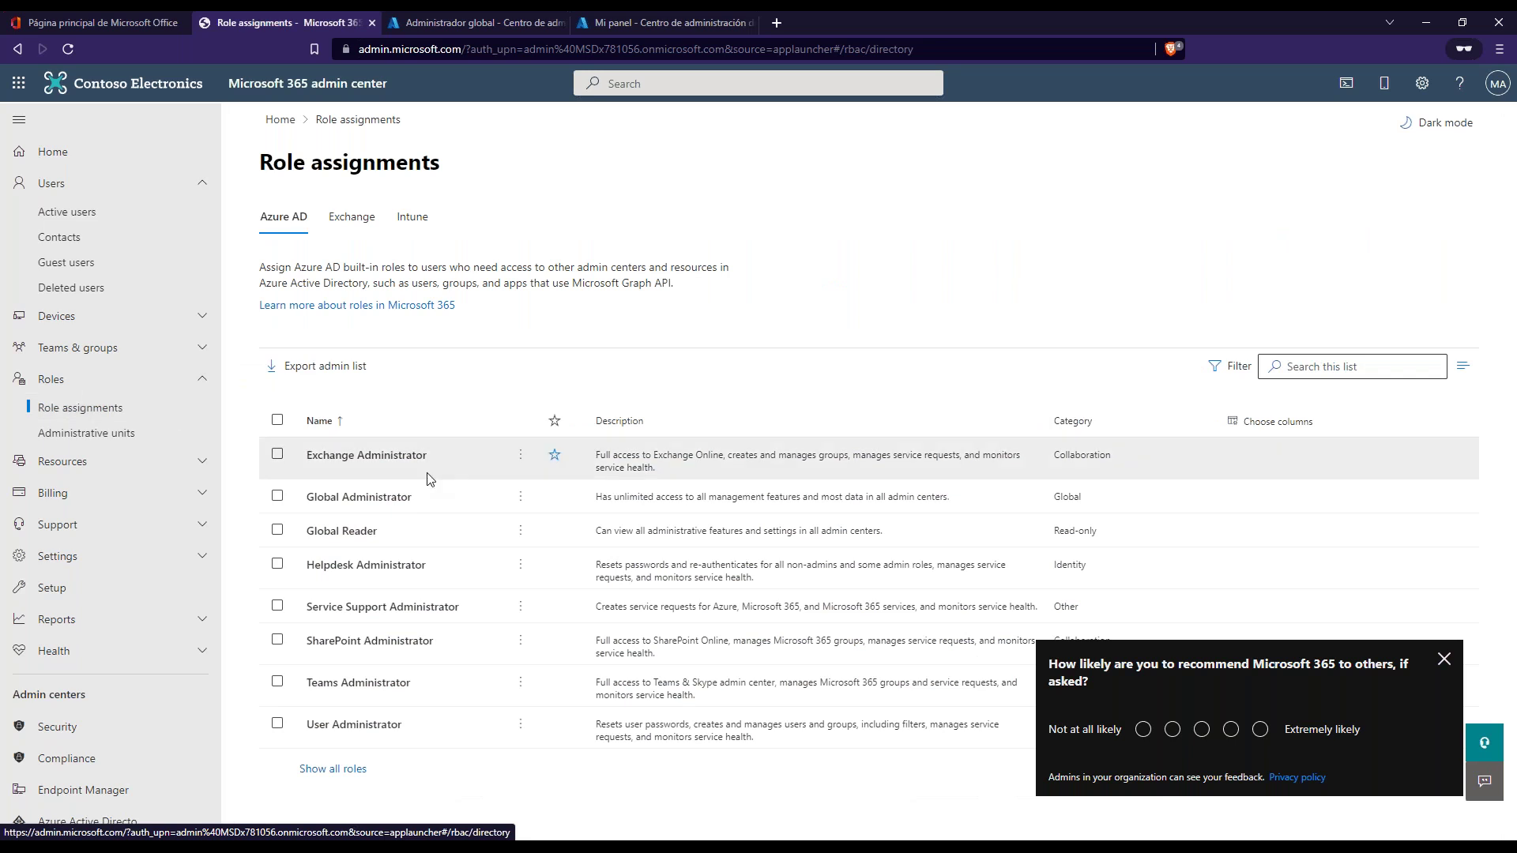
click(375, 501)
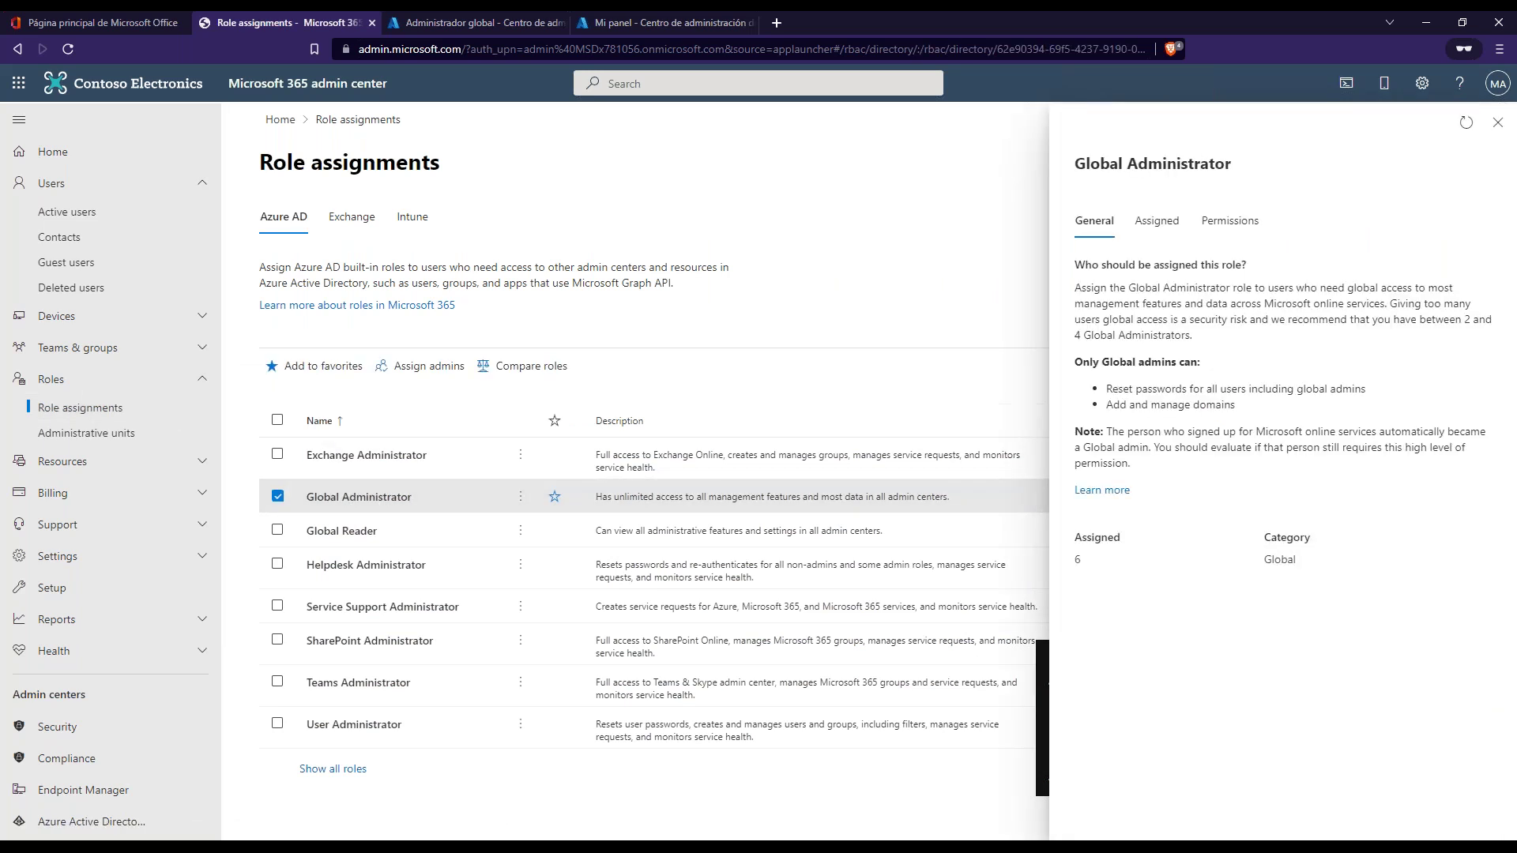
click(1157, 221)
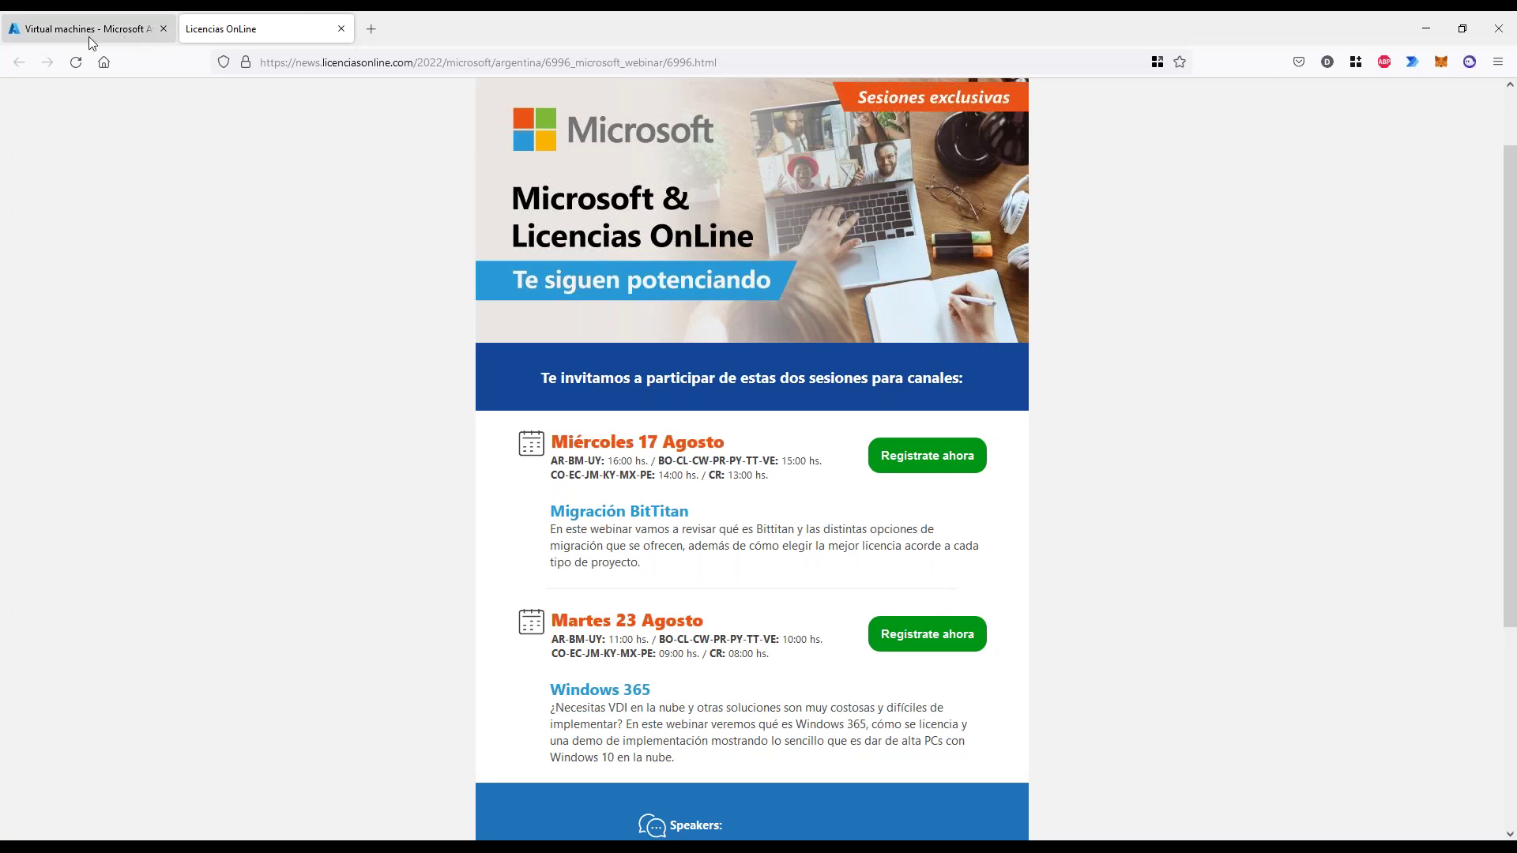
- Find Subscriptions through the Azure portal search and view the subscription list
click(82, 32)
click(553, 94)
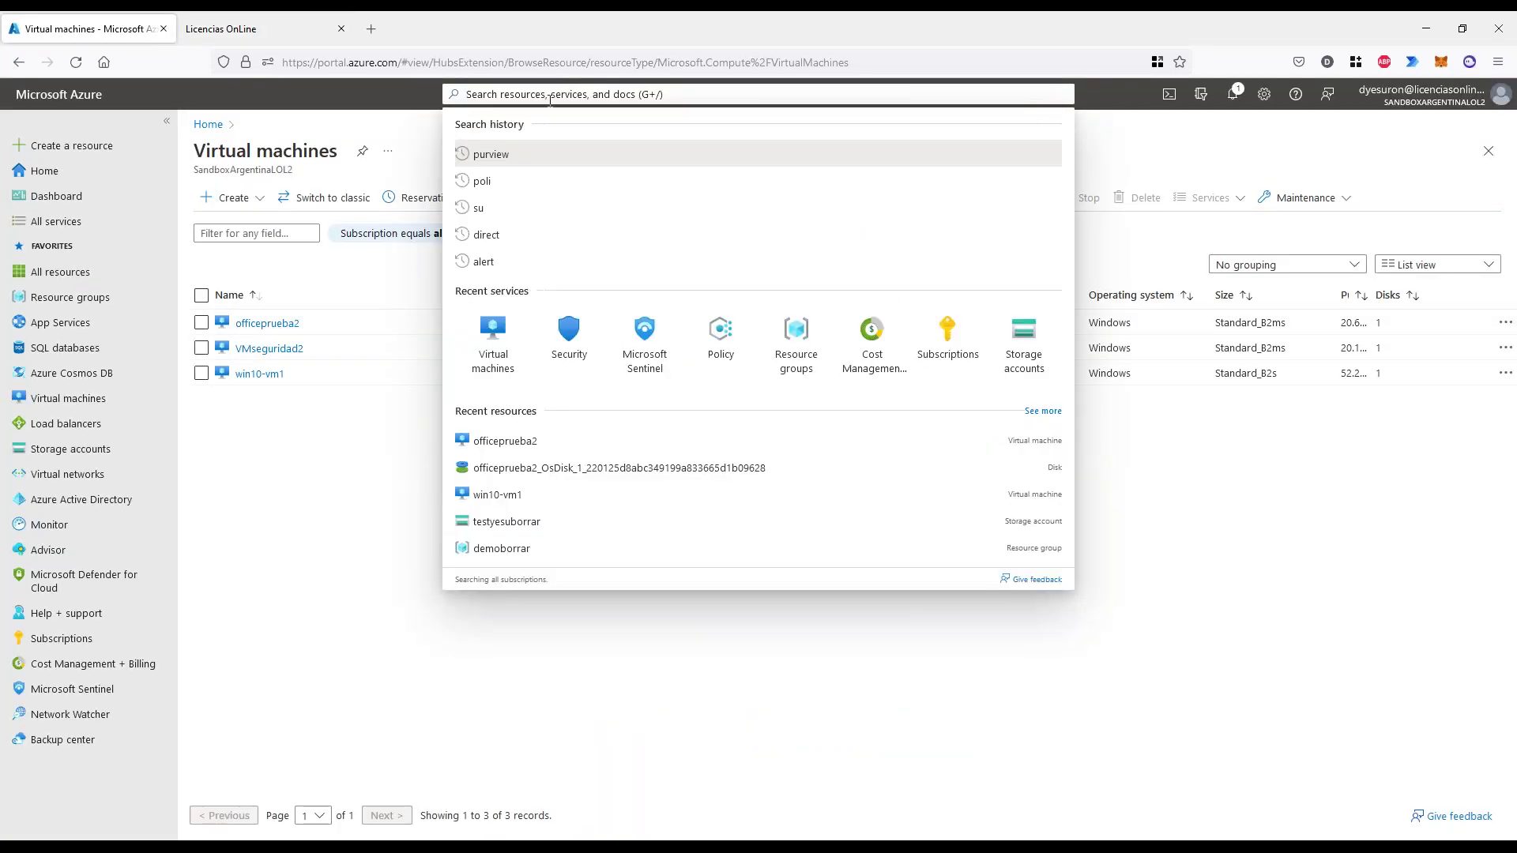
click(955, 339)
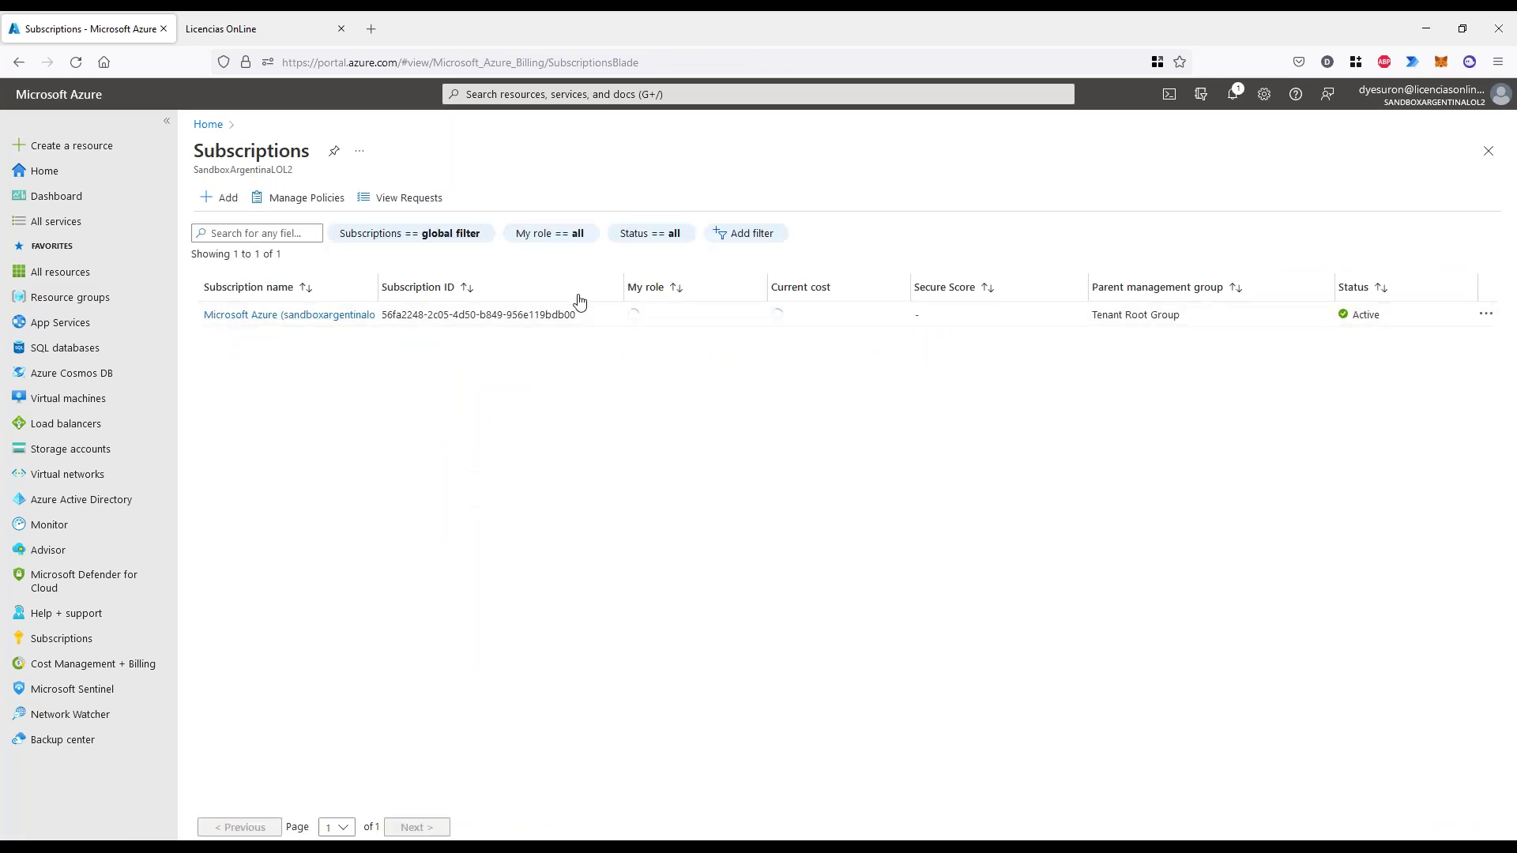
drag(403, 316, 586, 334)
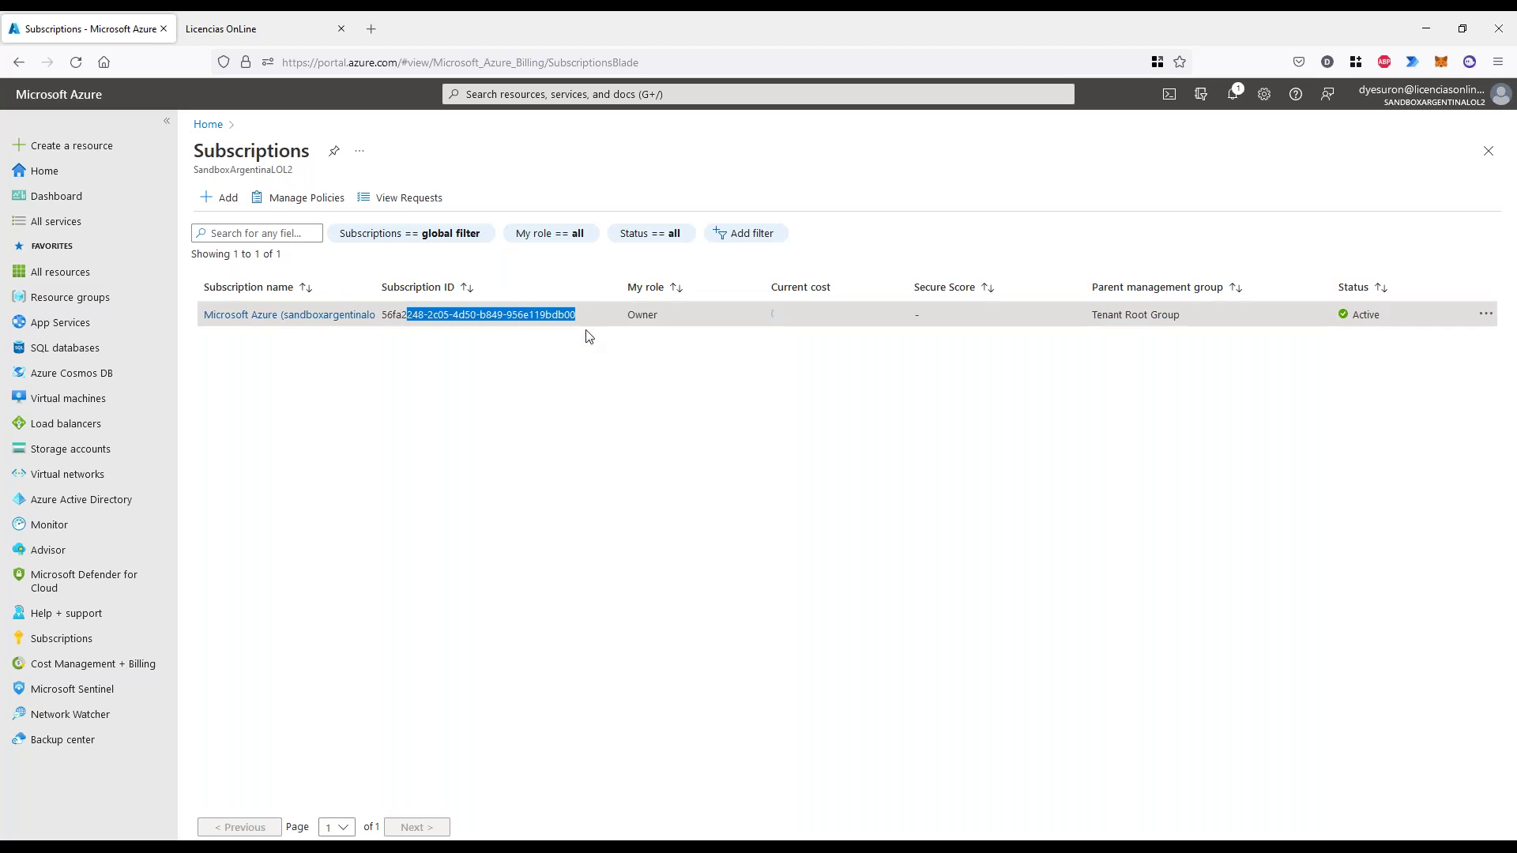
click(653, 433)
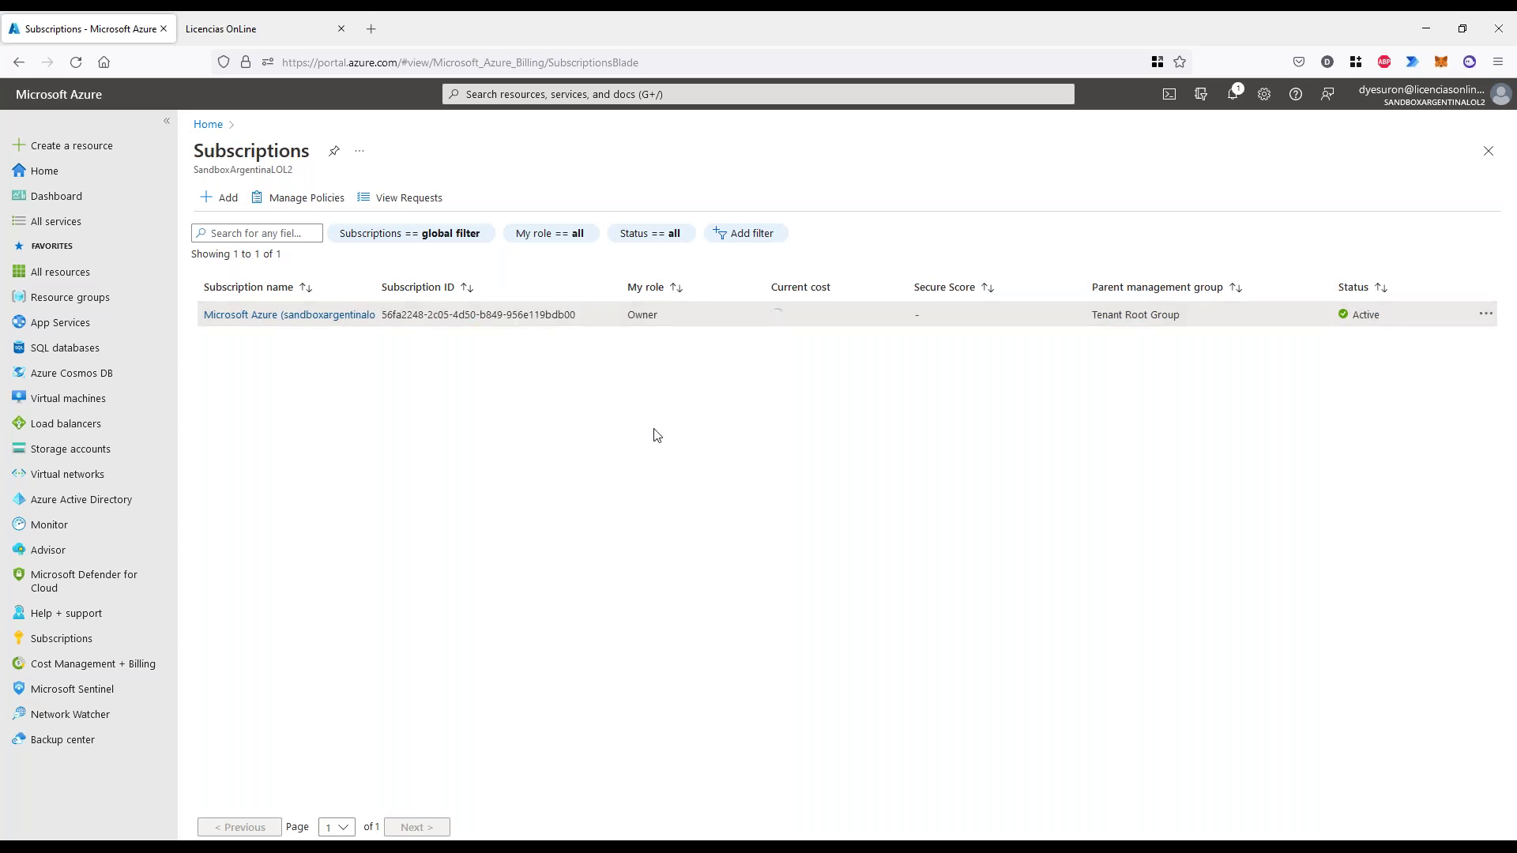
- Show the sandboxargentinalol2 subscription's IAM role assignments, nine items in total
click(273, 317)
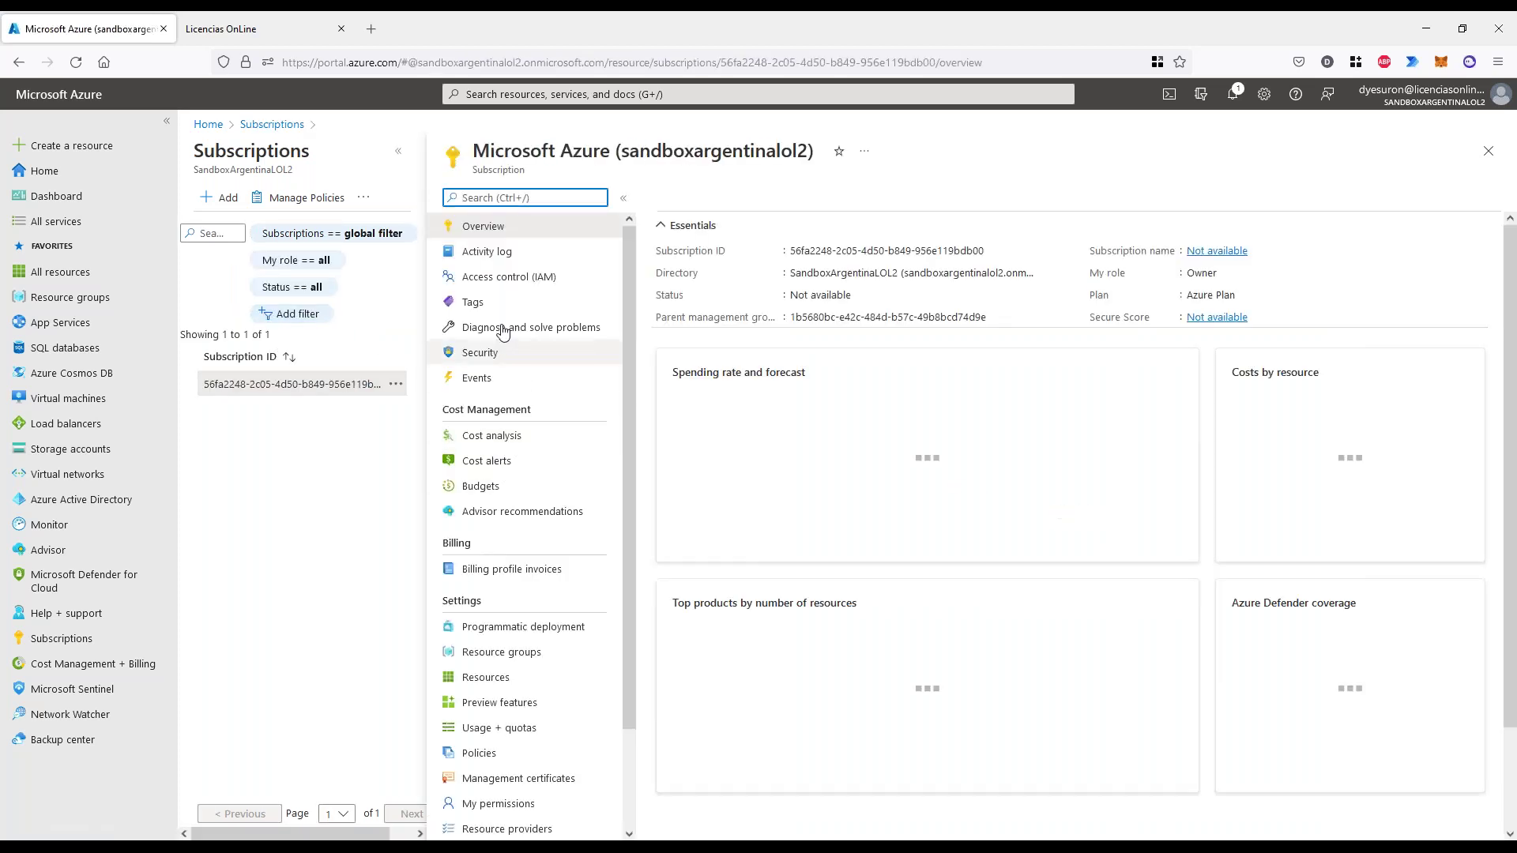
click(510, 285)
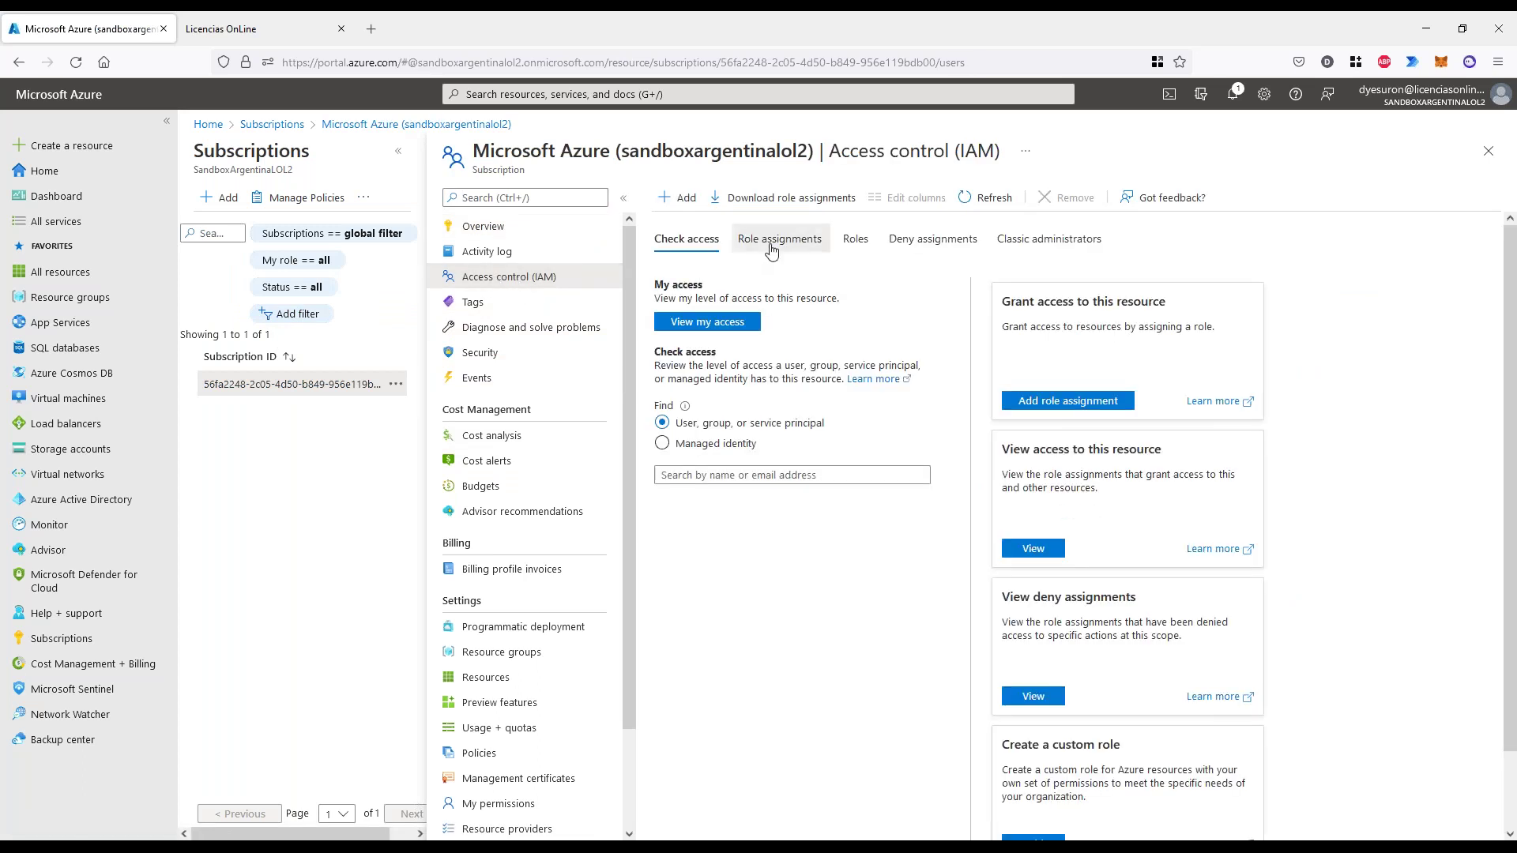
click(774, 250)
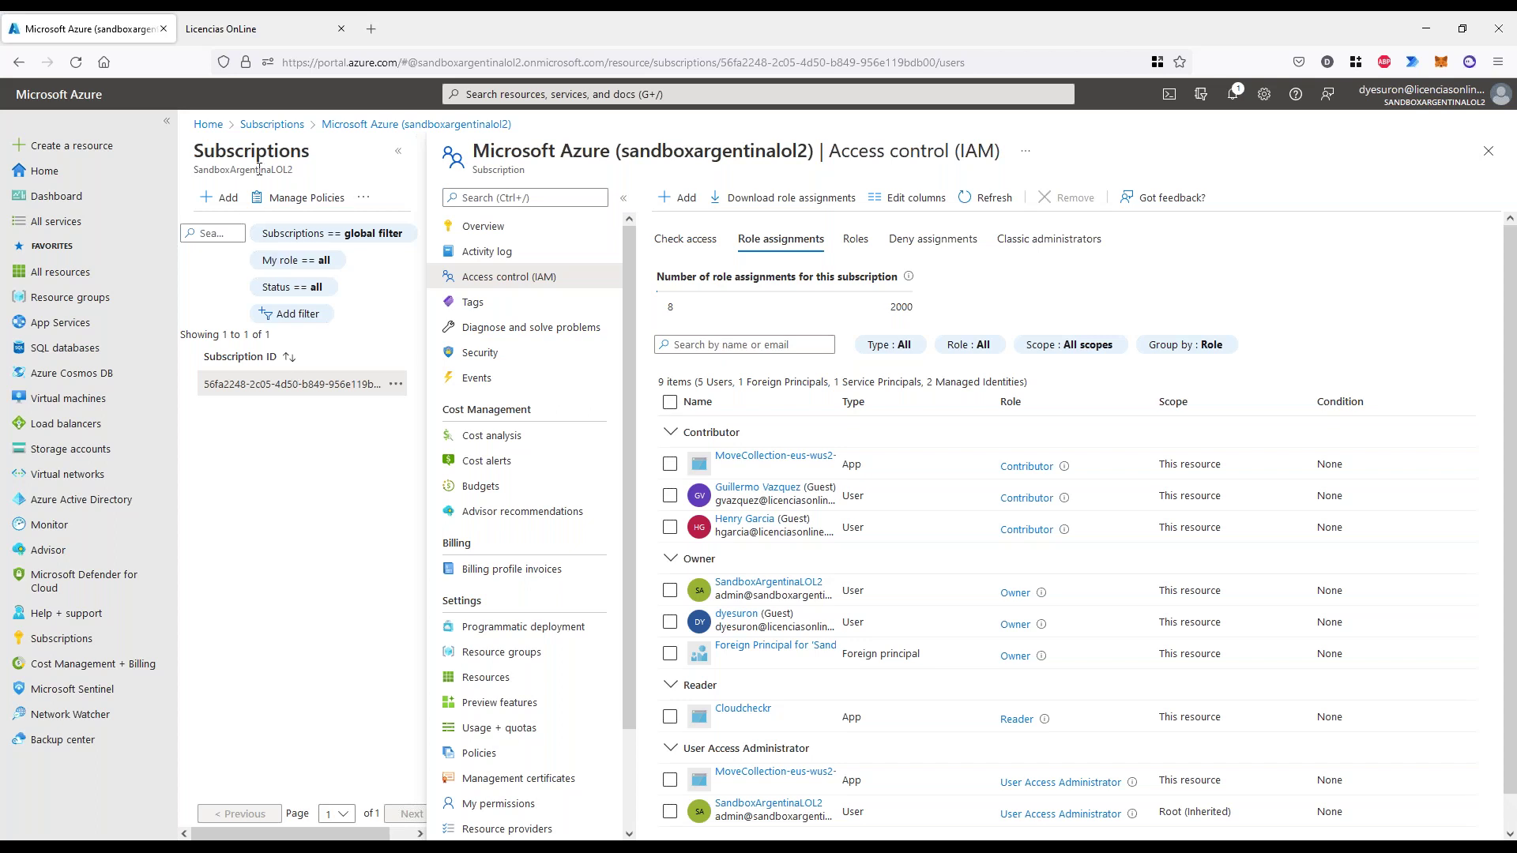
drag(212, 171, 279, 171)
click(305, 525)
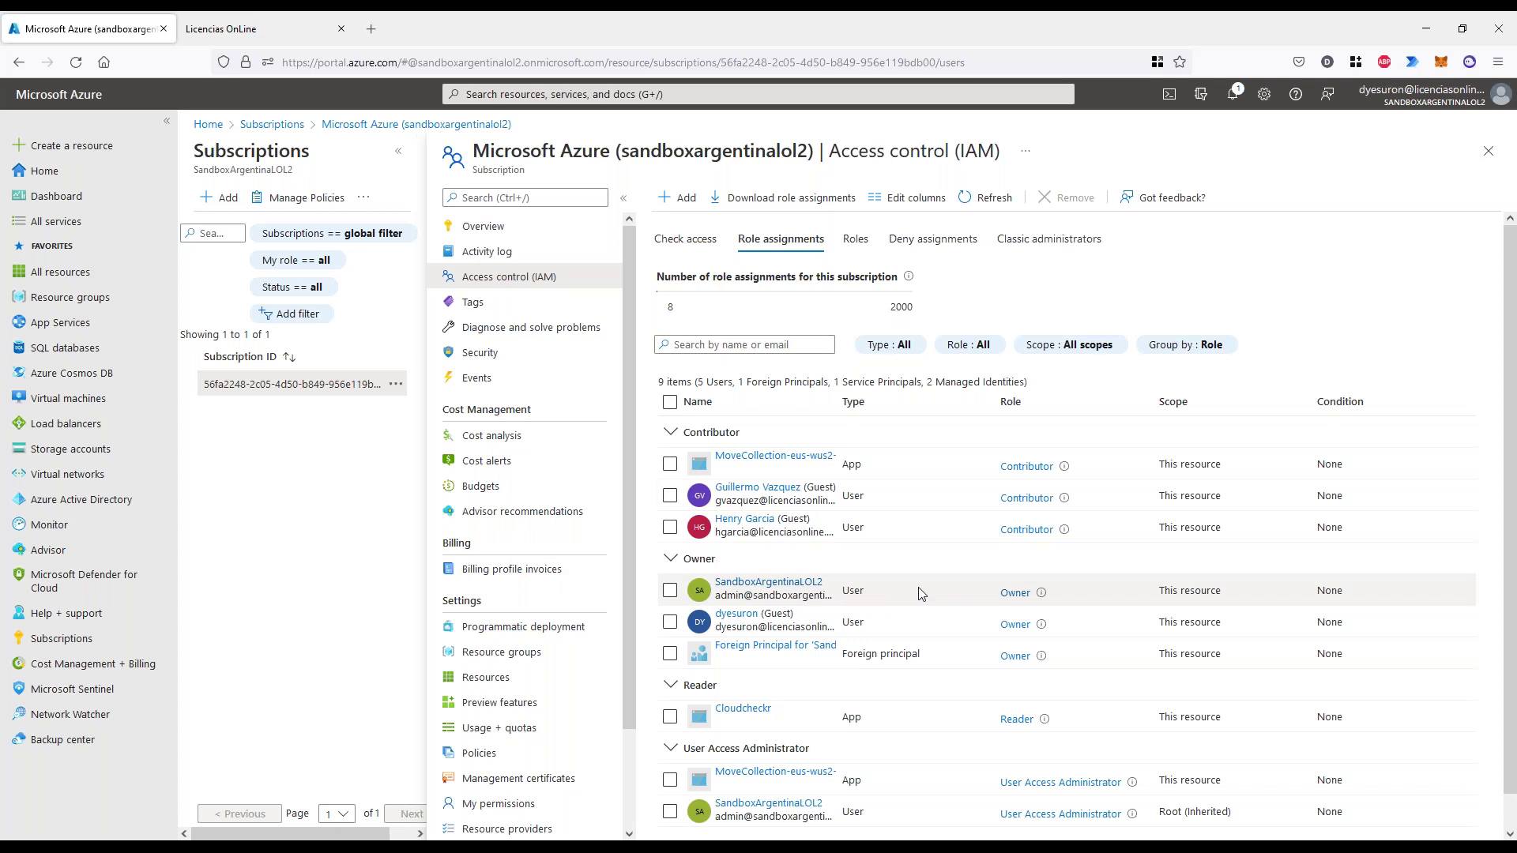
scroll(917, 616, down, 1)
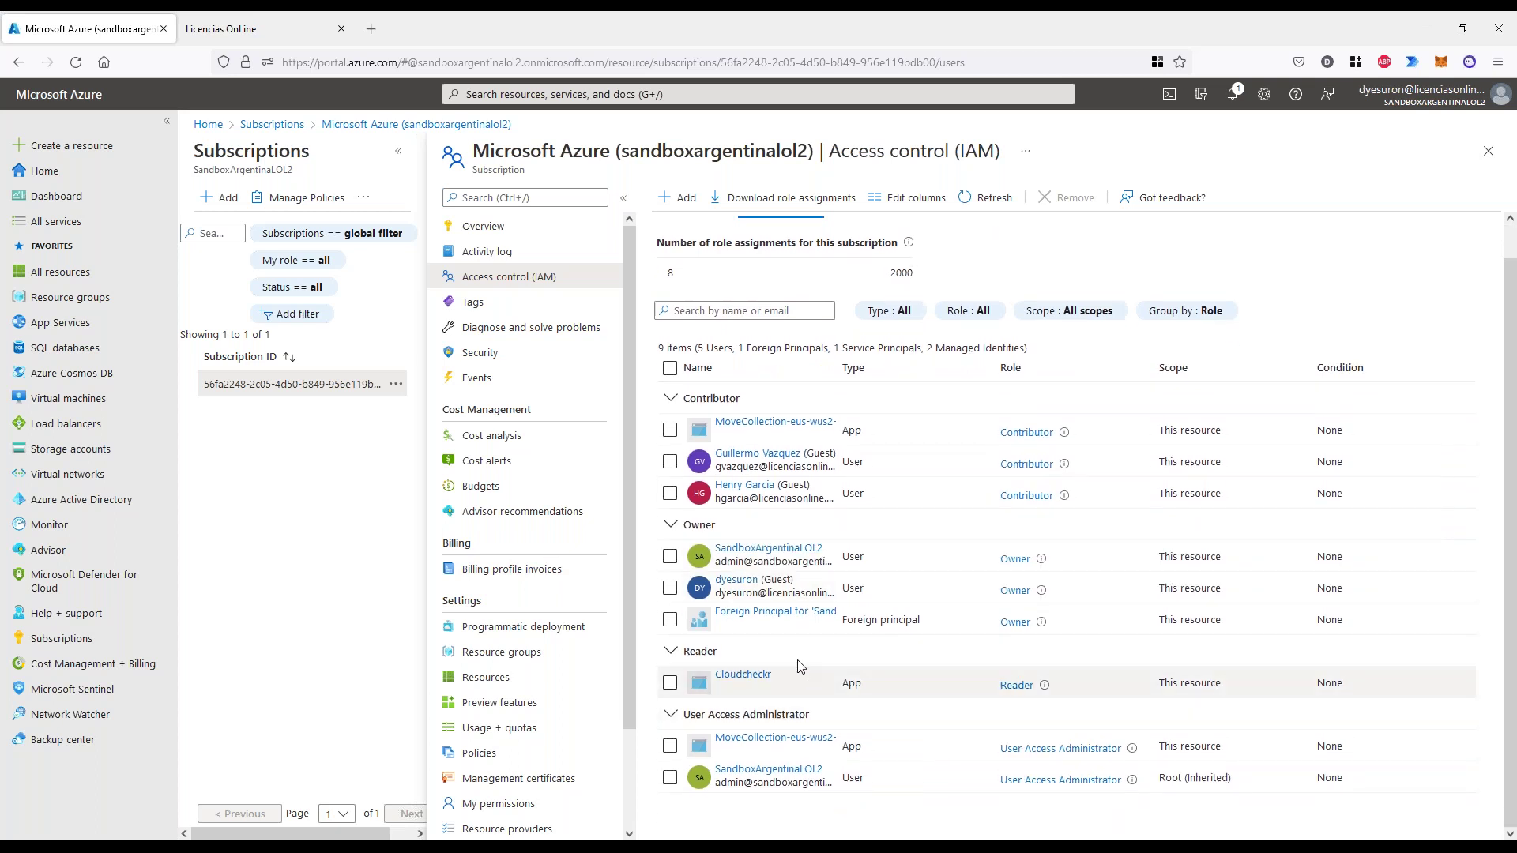
scroll(791, 554, up, 1)
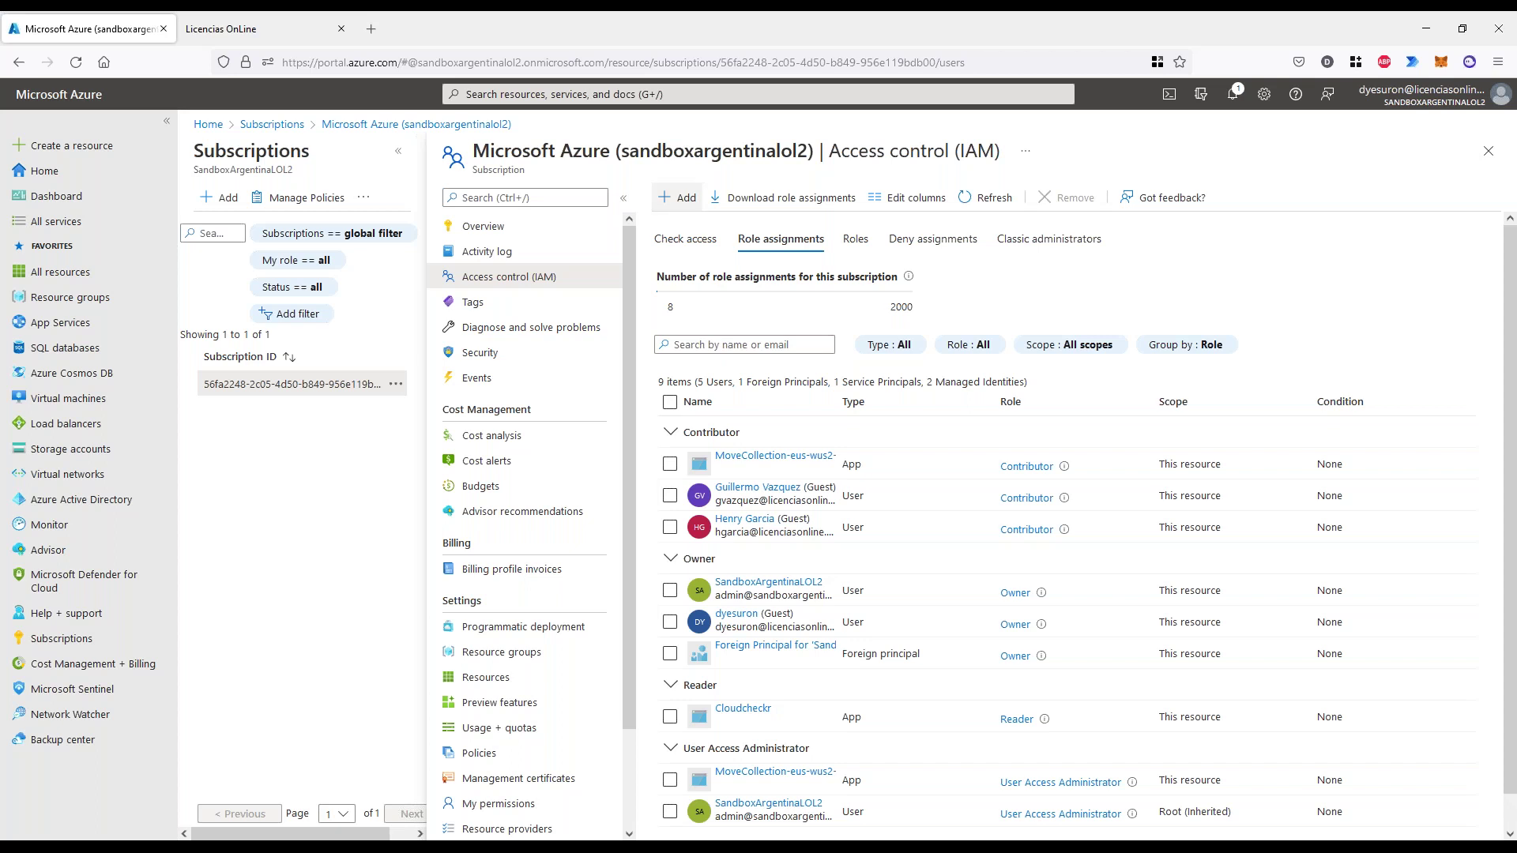
scroll(932, 678, down, 1)
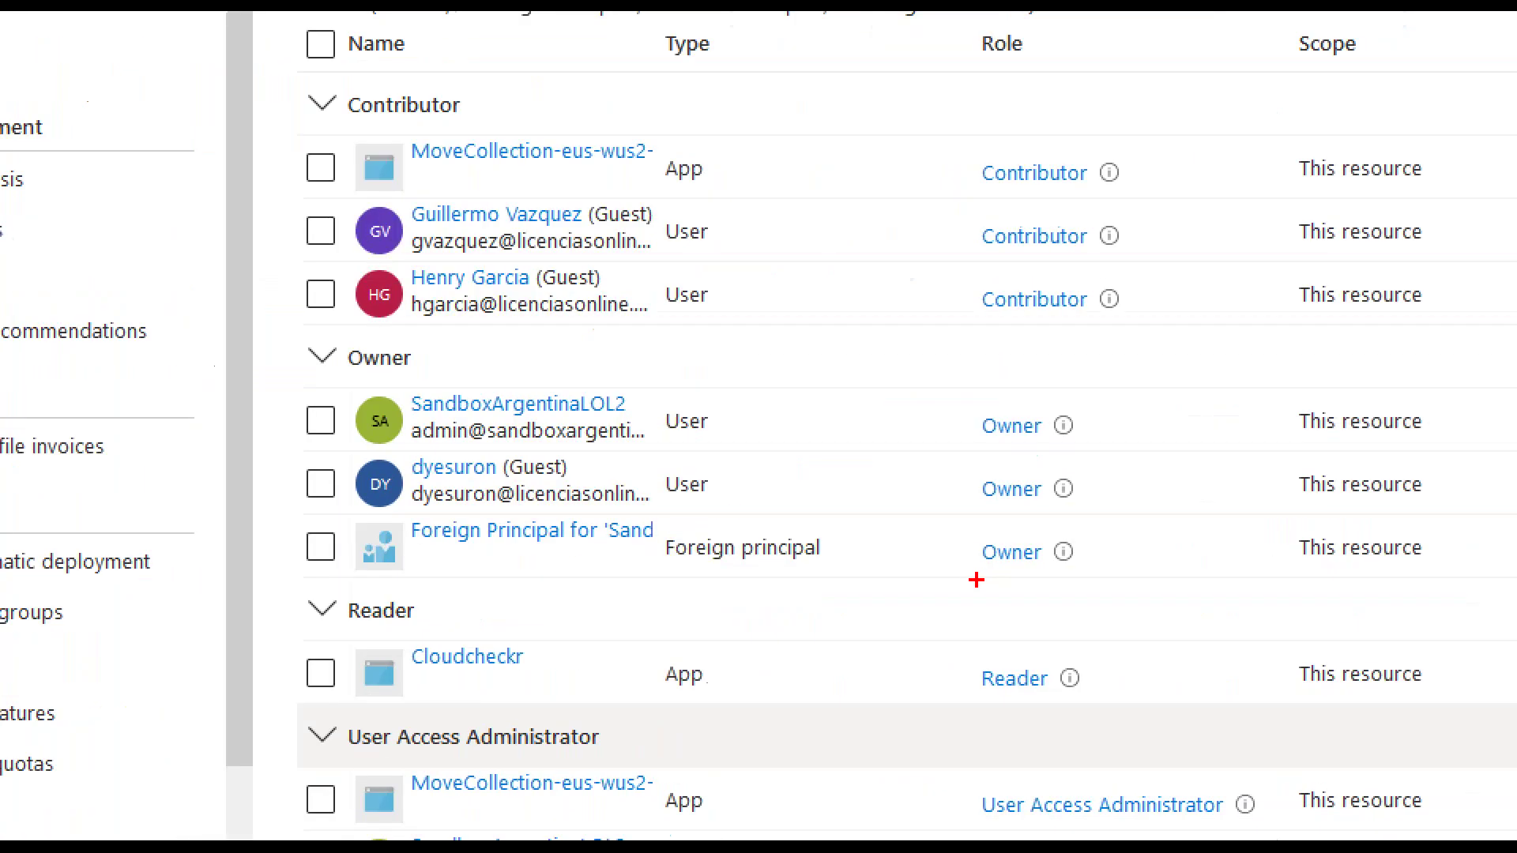
mouse_move(995, 629)
mouse_down()
mouse_move(1064, 595)
mouse_move(990, 626)
mouse_move(940, 692)
mouse_move(949, 628)
mouse_move(898, 680)
mouse_up()
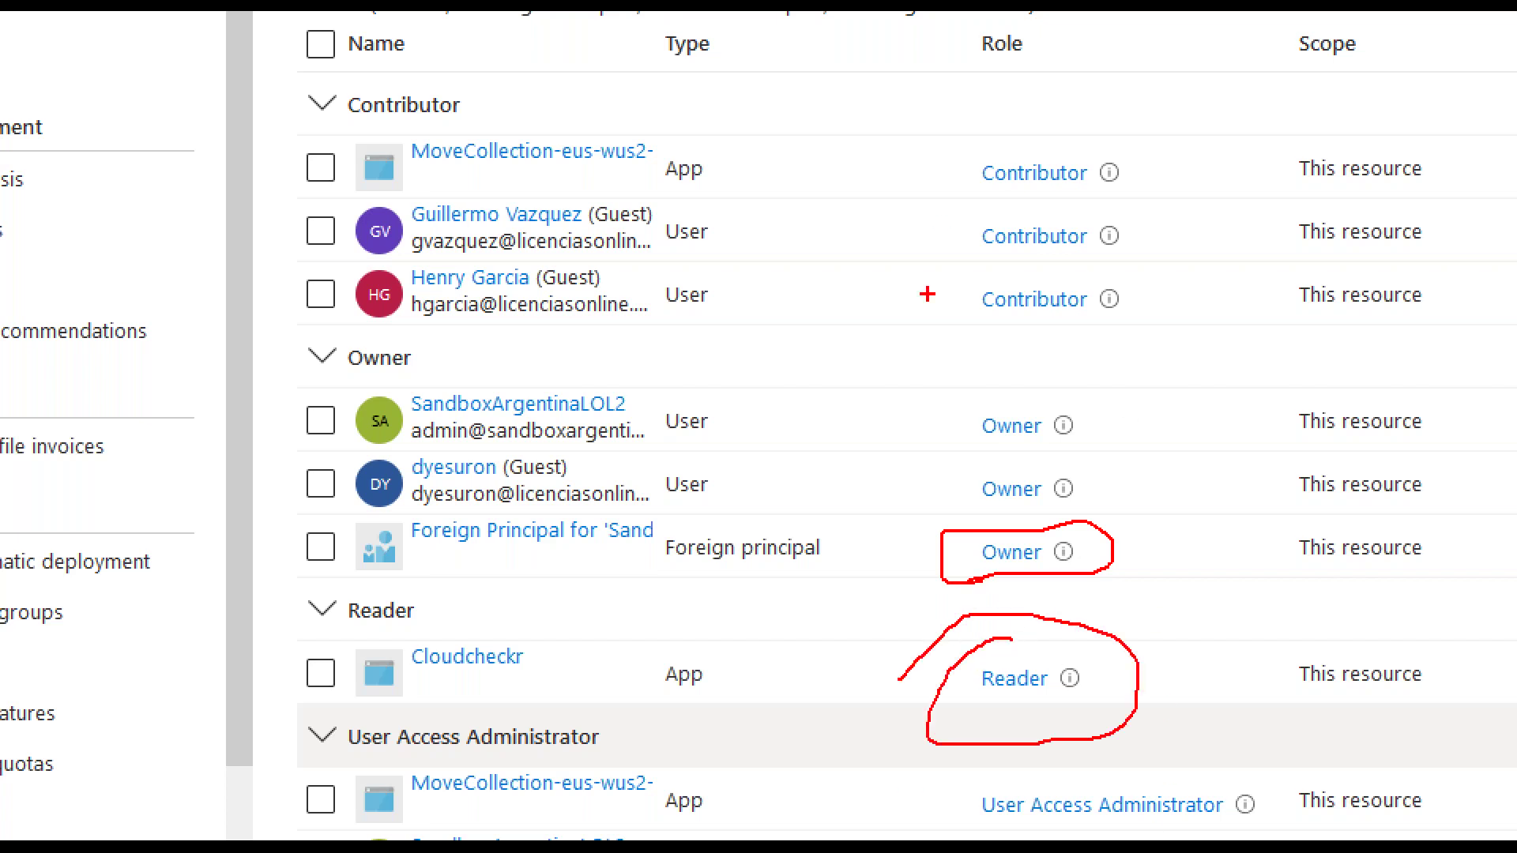
mouse_move(1081, 275)
mouse_down()
mouse_move(1067, 275)
mouse_move(1129, 263)
mouse_up()
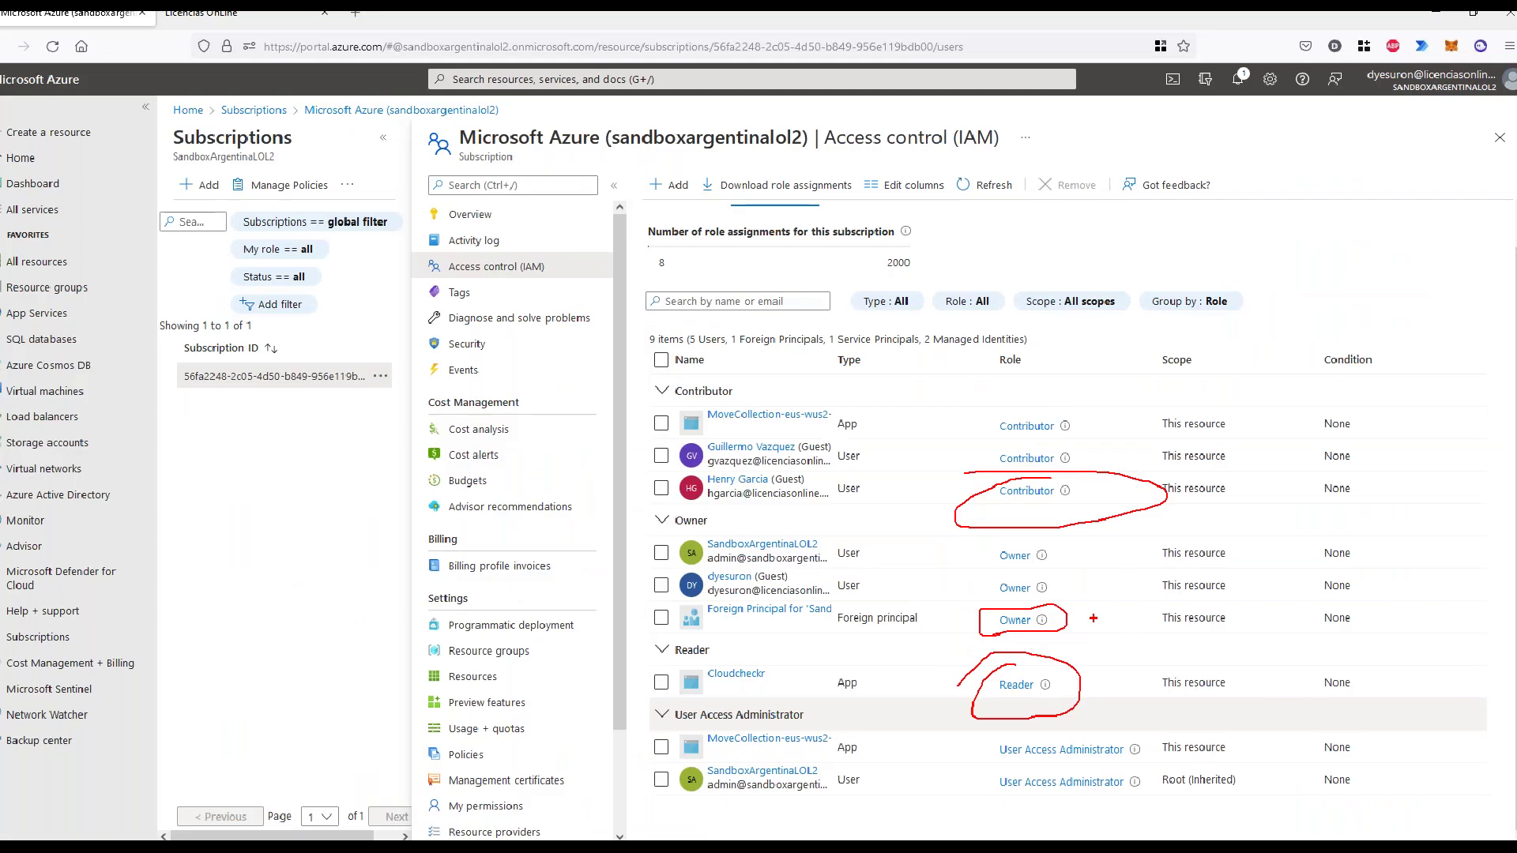
mouse_move(1042, 621)
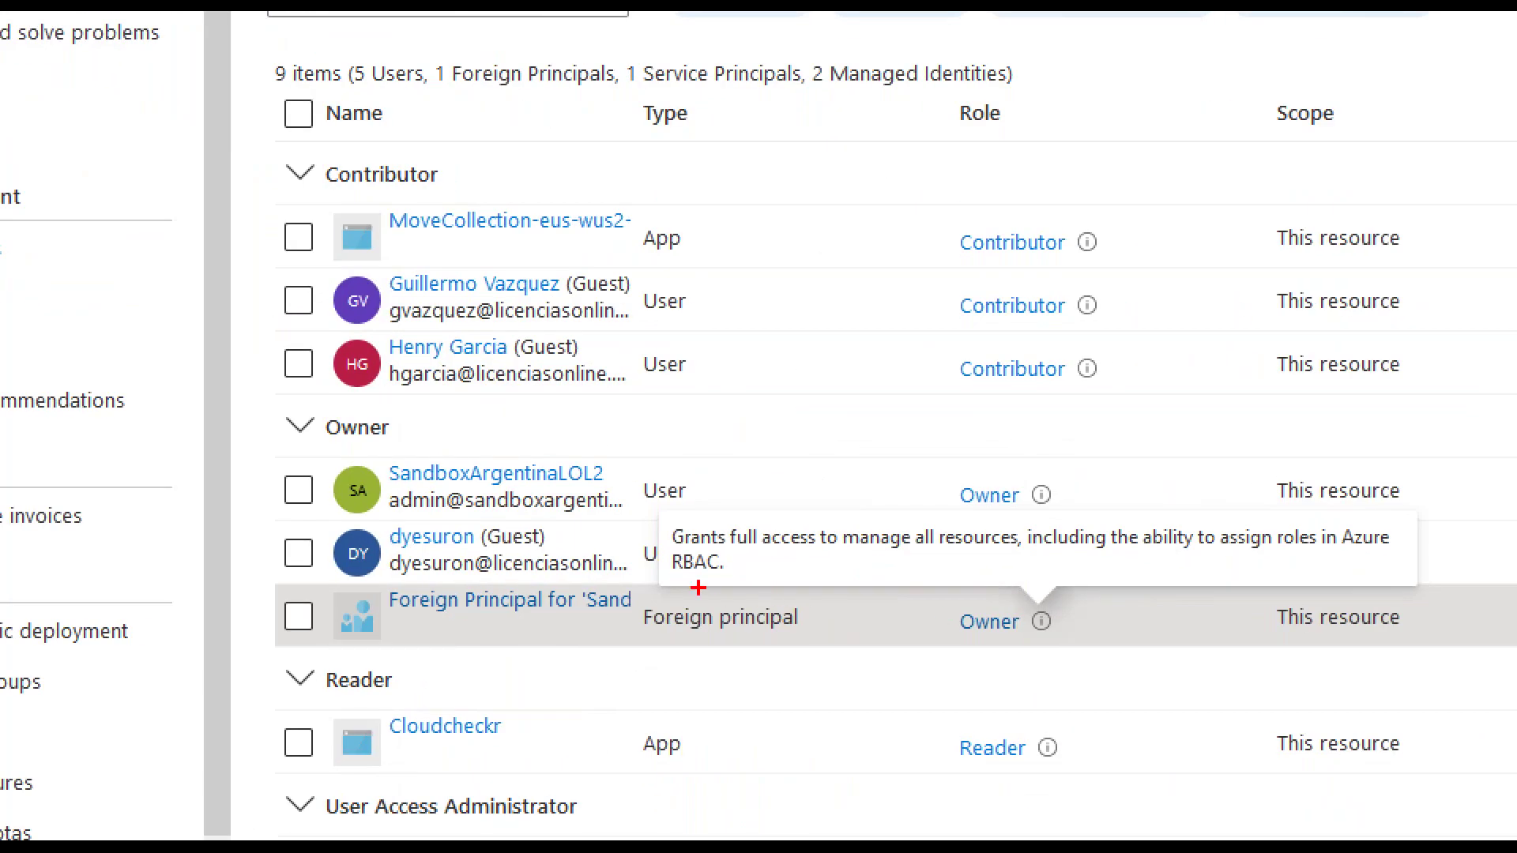
drag(854, 604, 1211, 604)
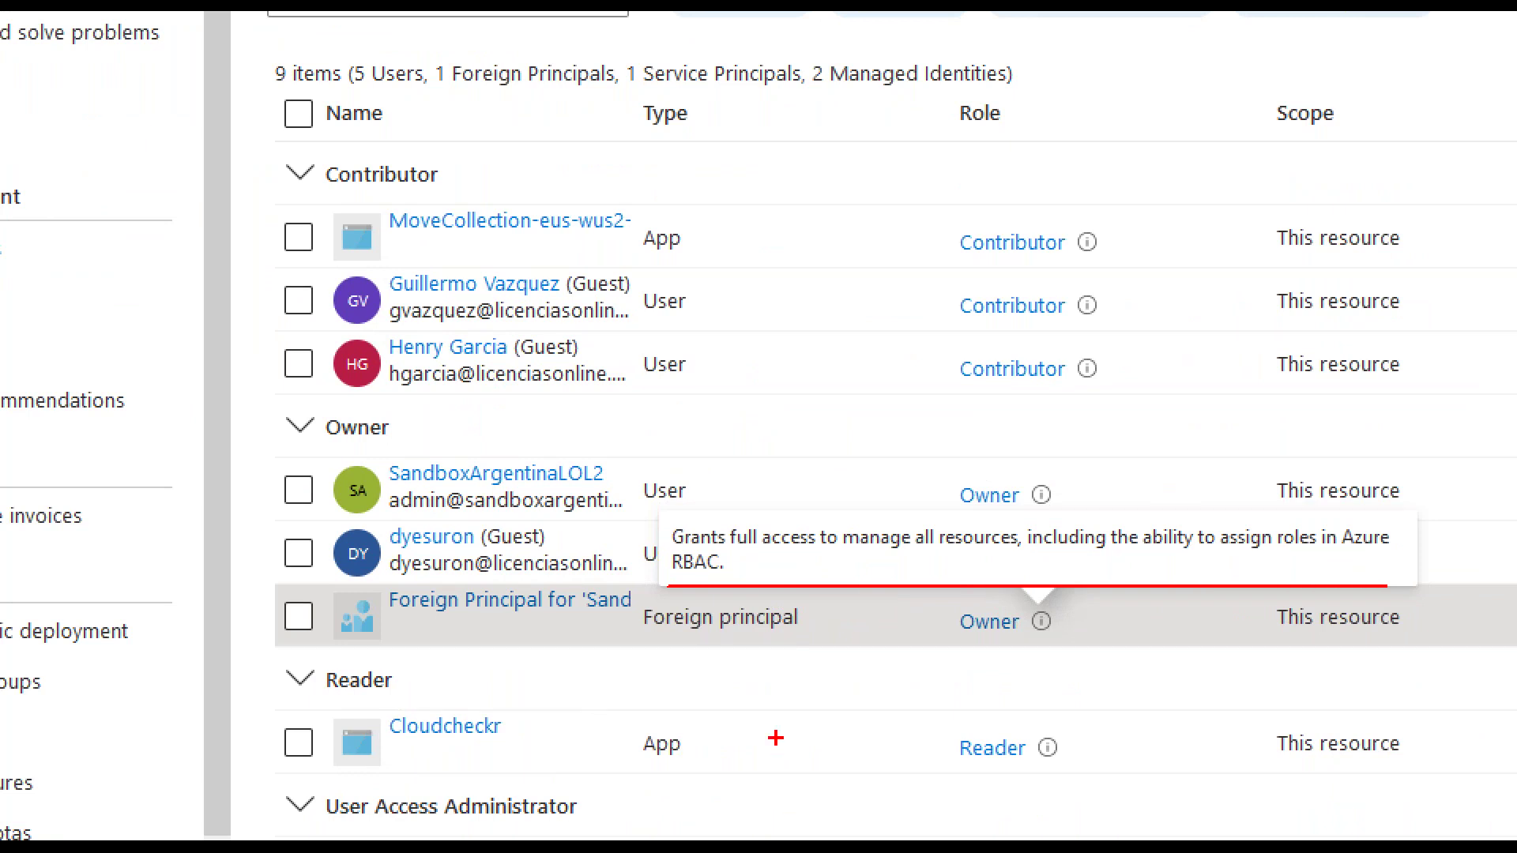
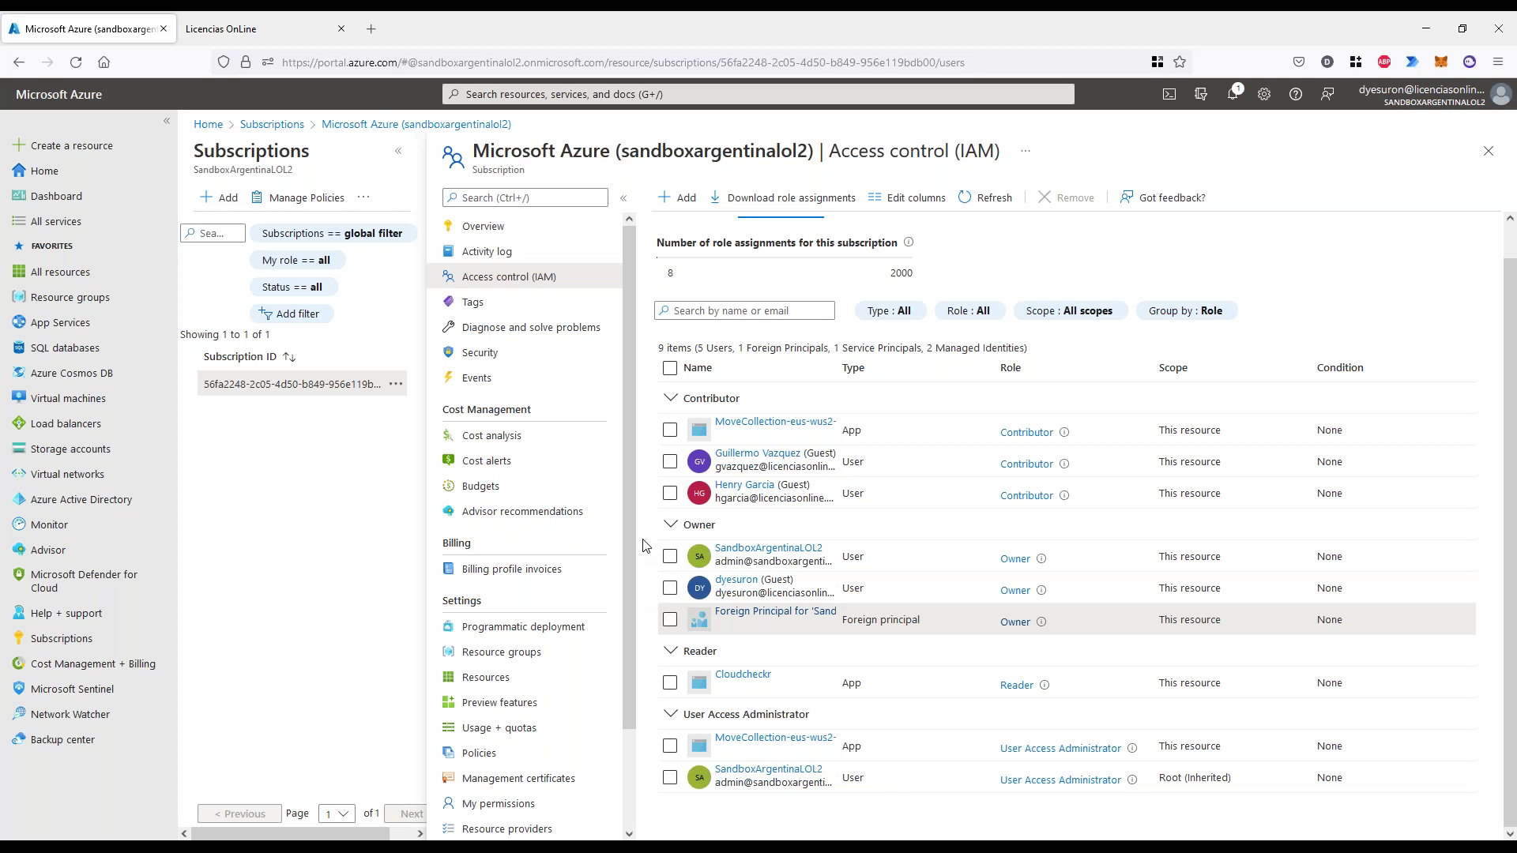
- Open Cost Management for the sandboxargentinalol2 subscription from Cost Management + Billing
scroll(643, 545, up, 1)
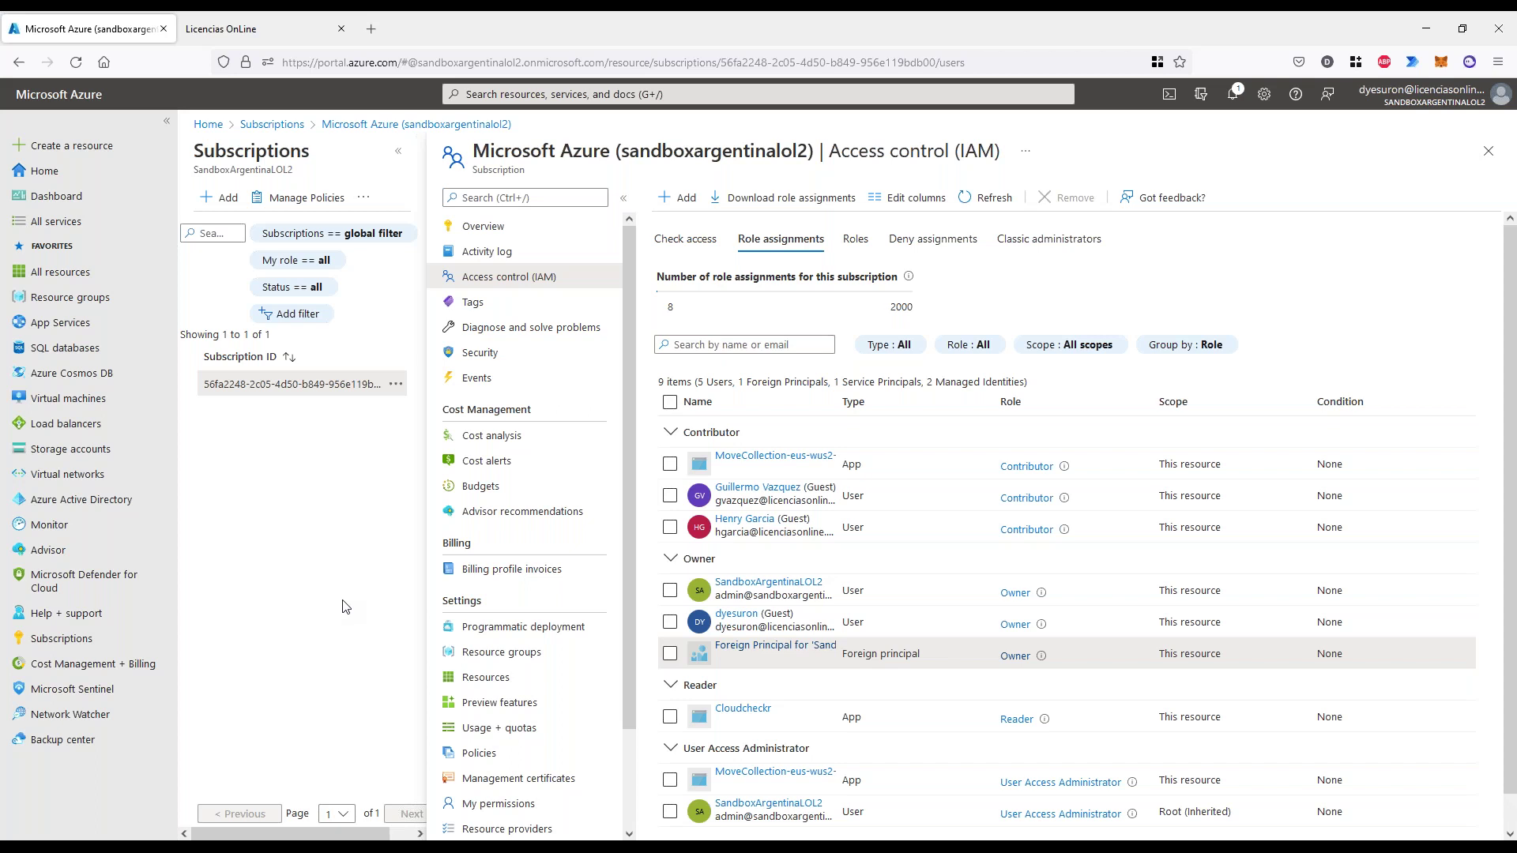
mouse_move(511, 847)
click(92, 664)
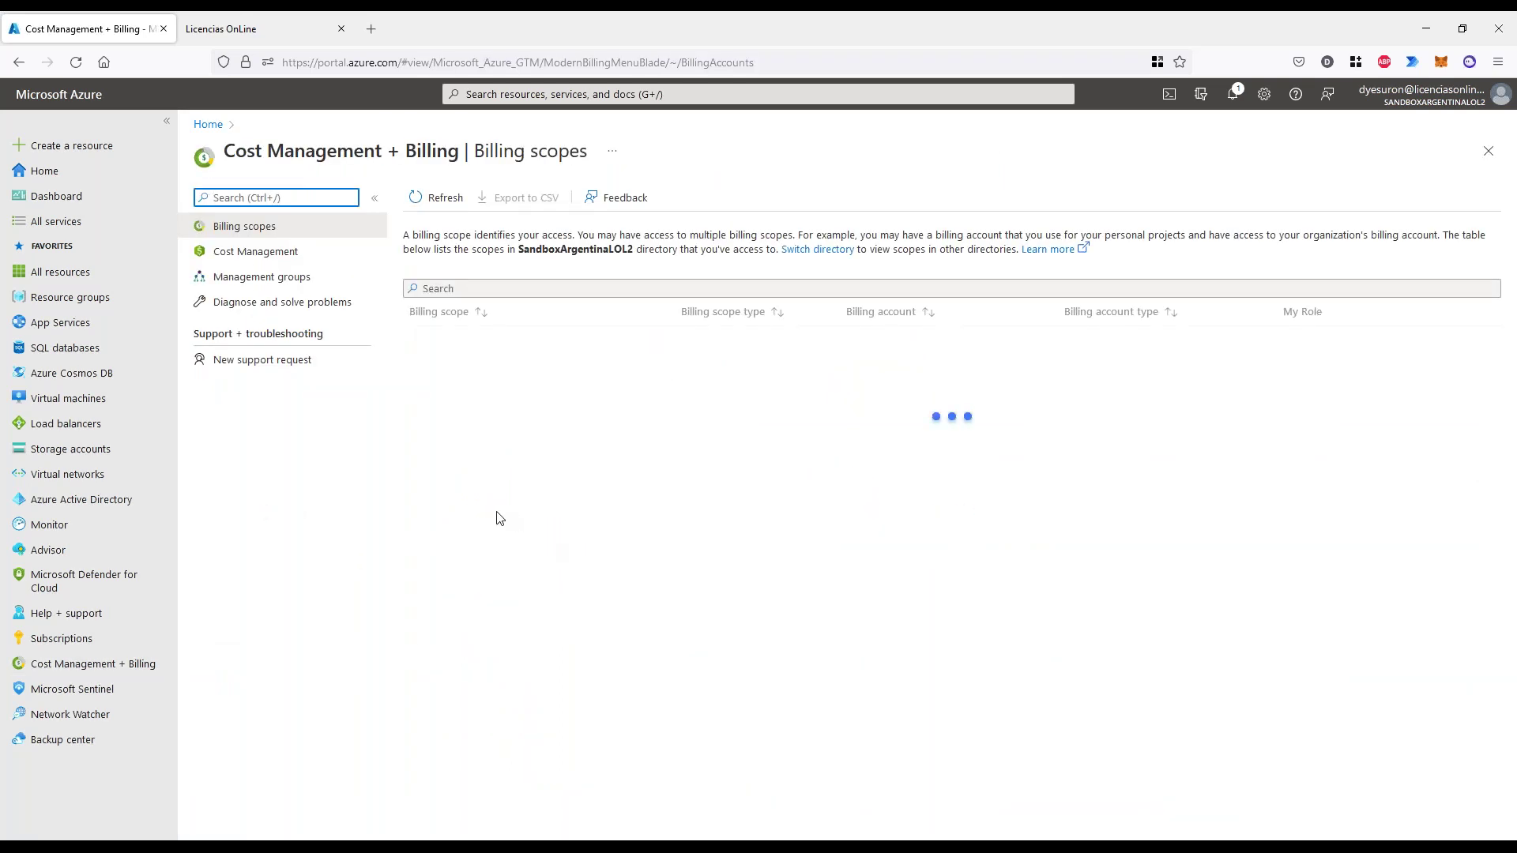
click(245, 253)
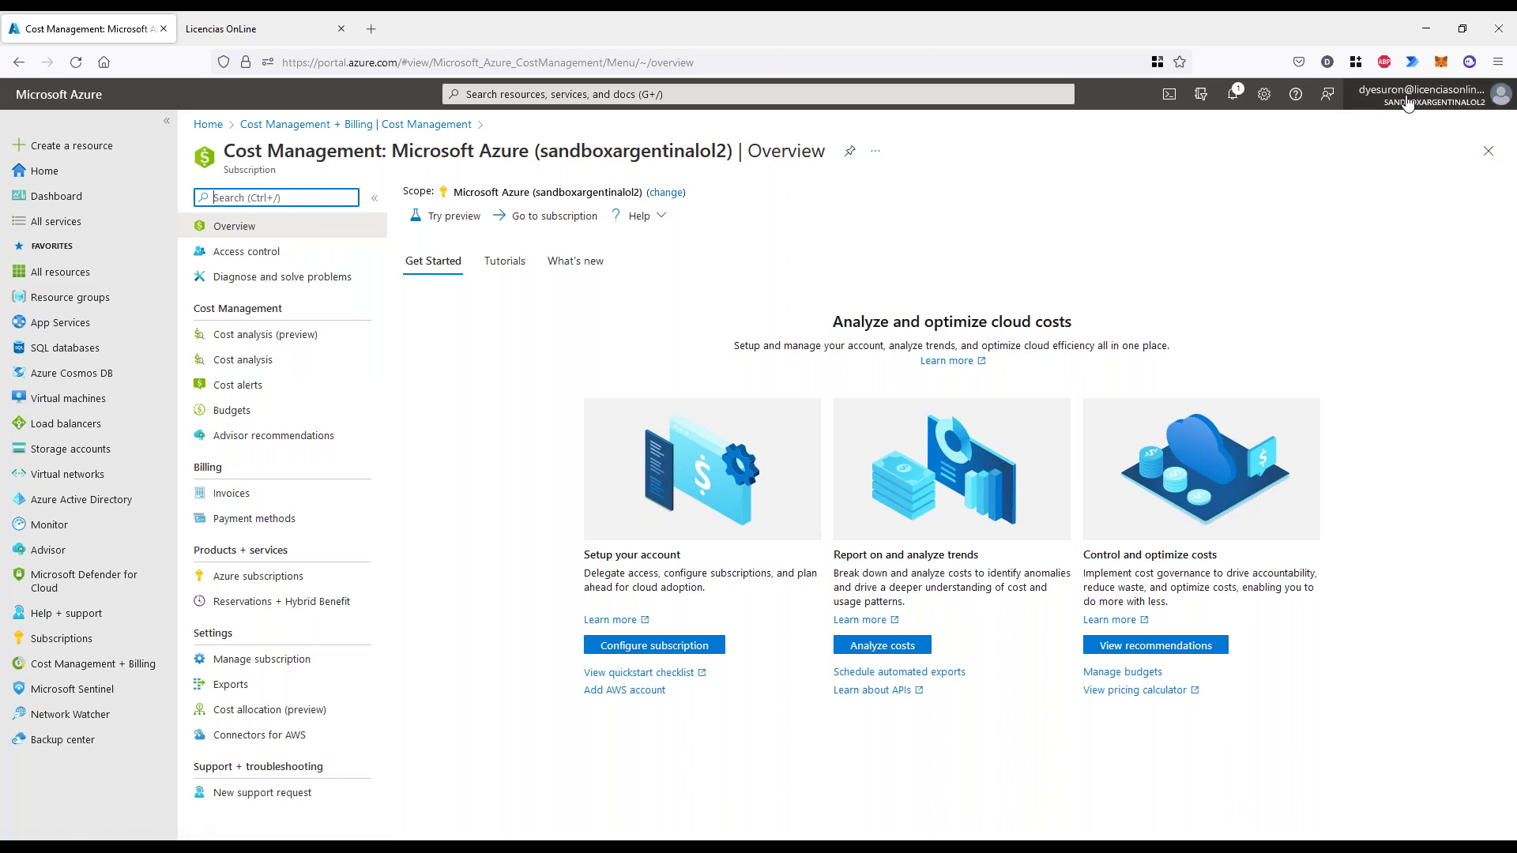
mouse_move(1406, 101)
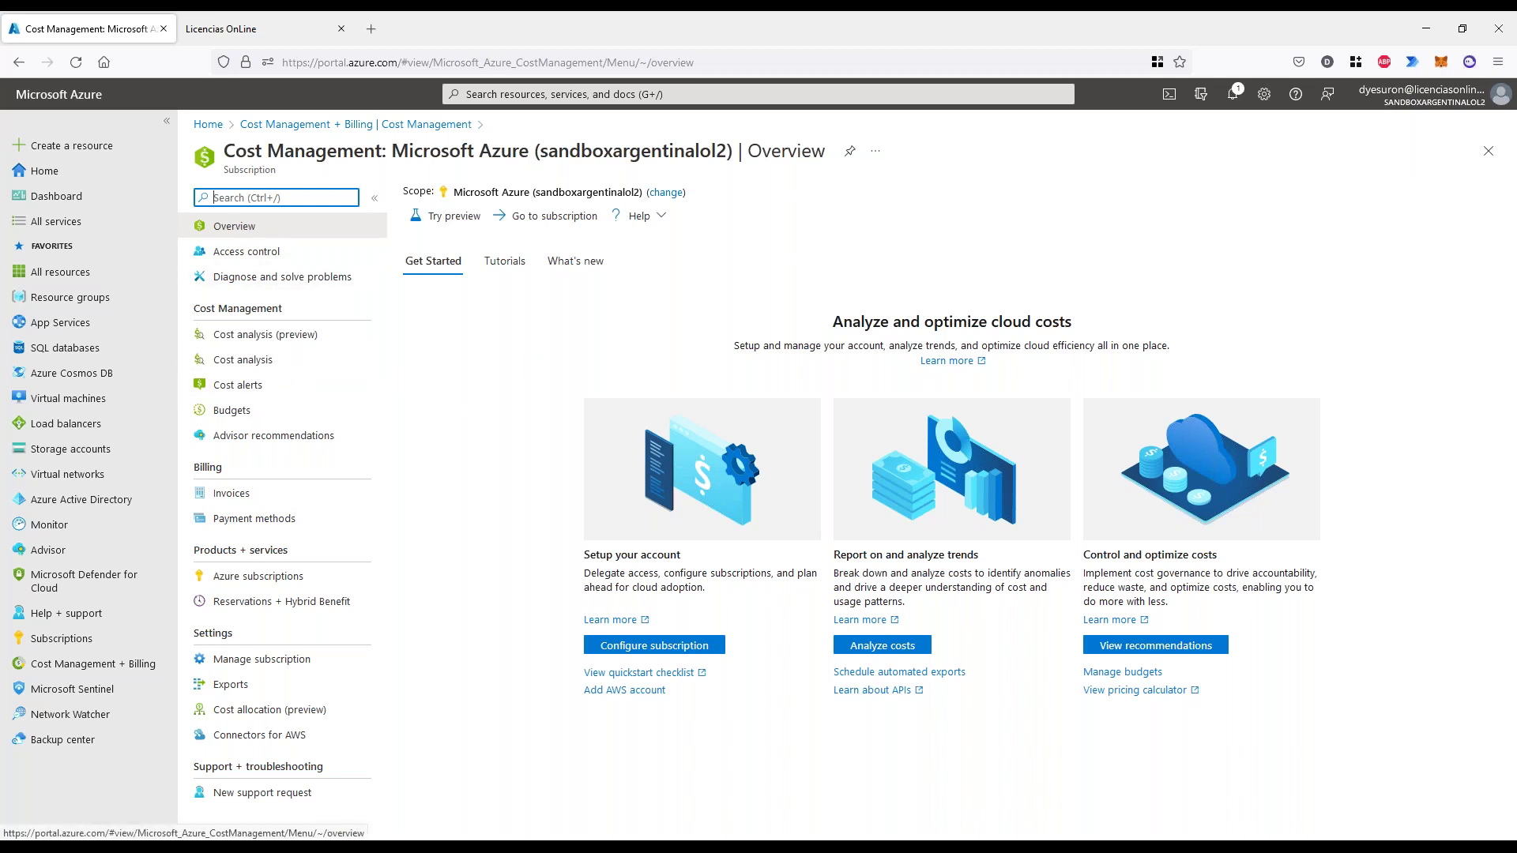
drag(235, 150, 699, 150)
- Open the subscription's Cost analysis view
click(246, 365)
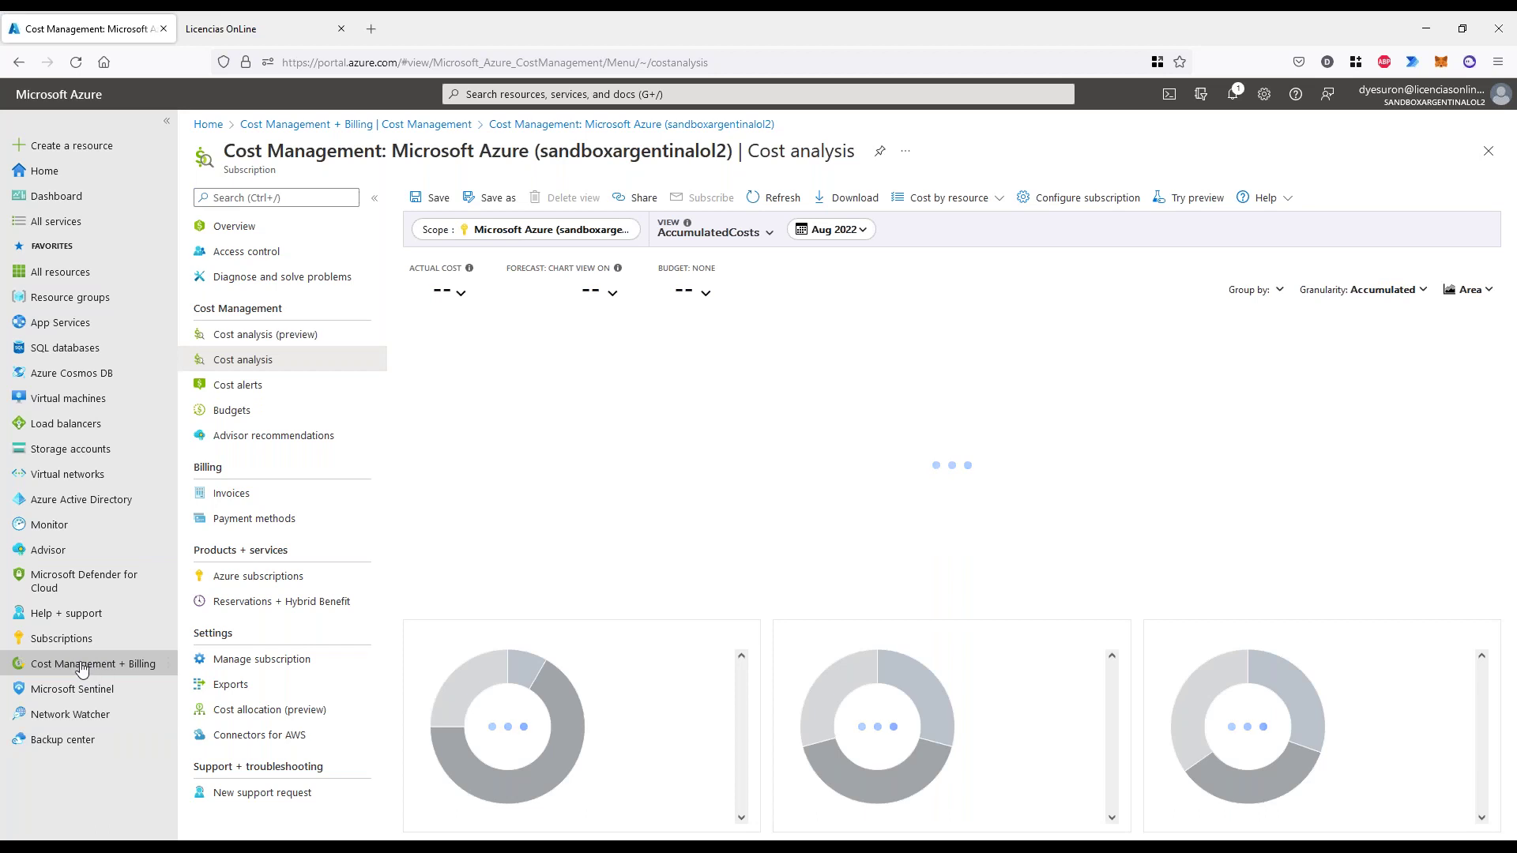
click(522, 93)
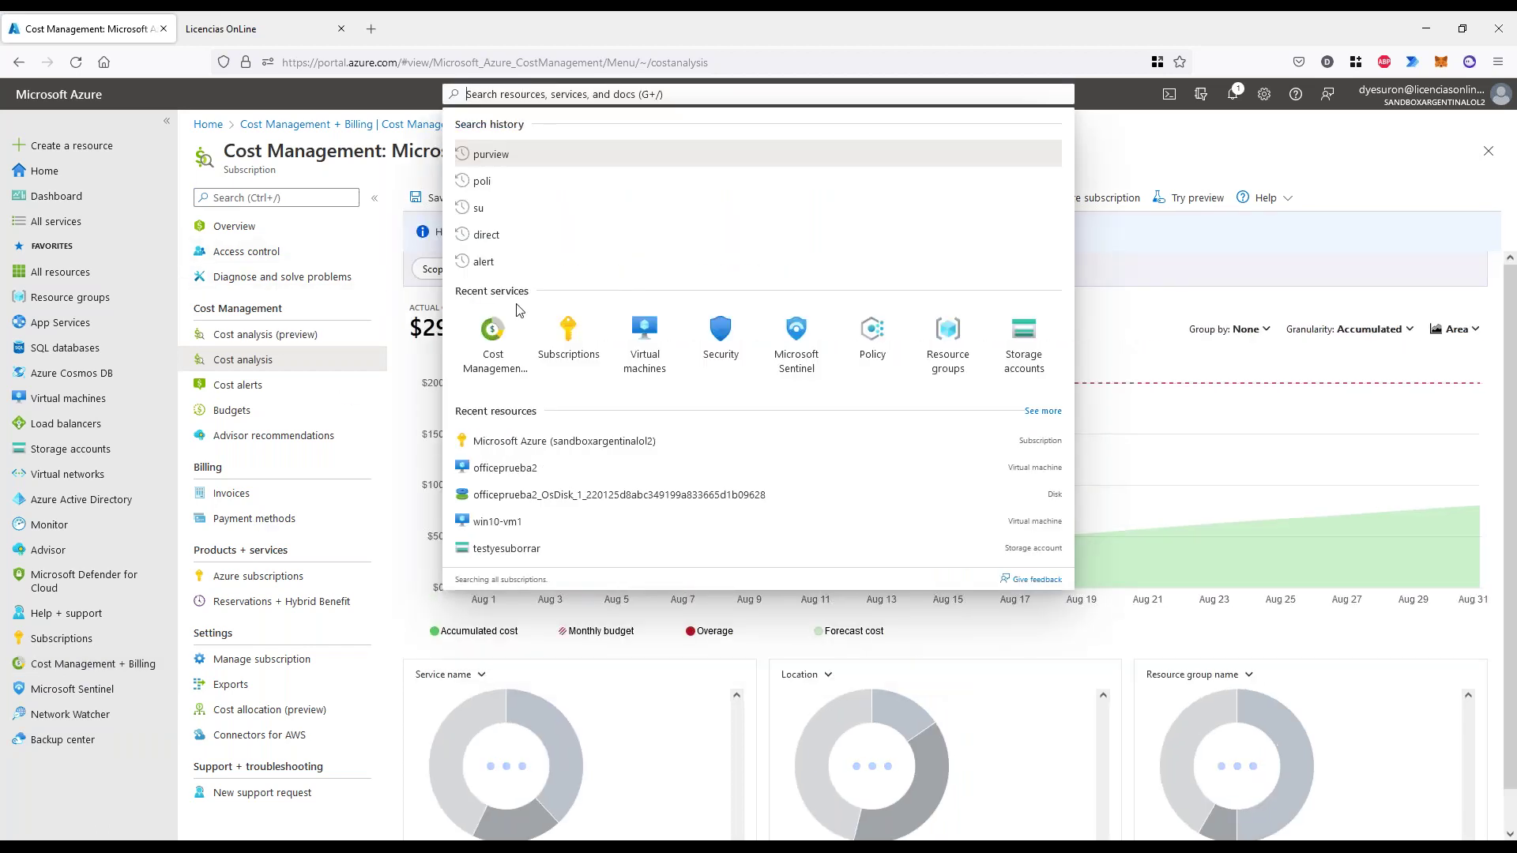
text(cost)
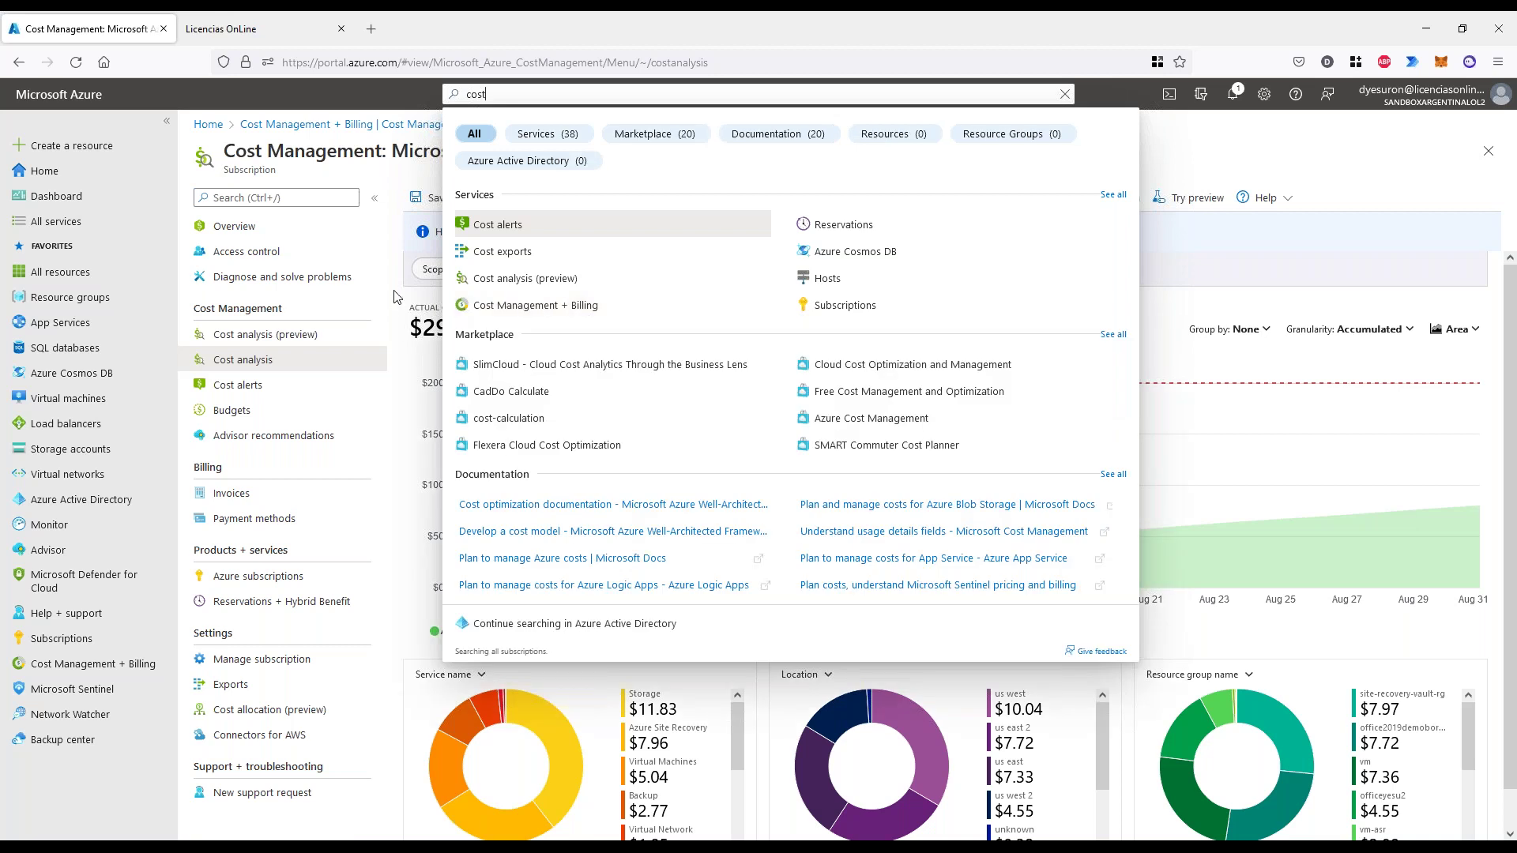
click(395, 296)
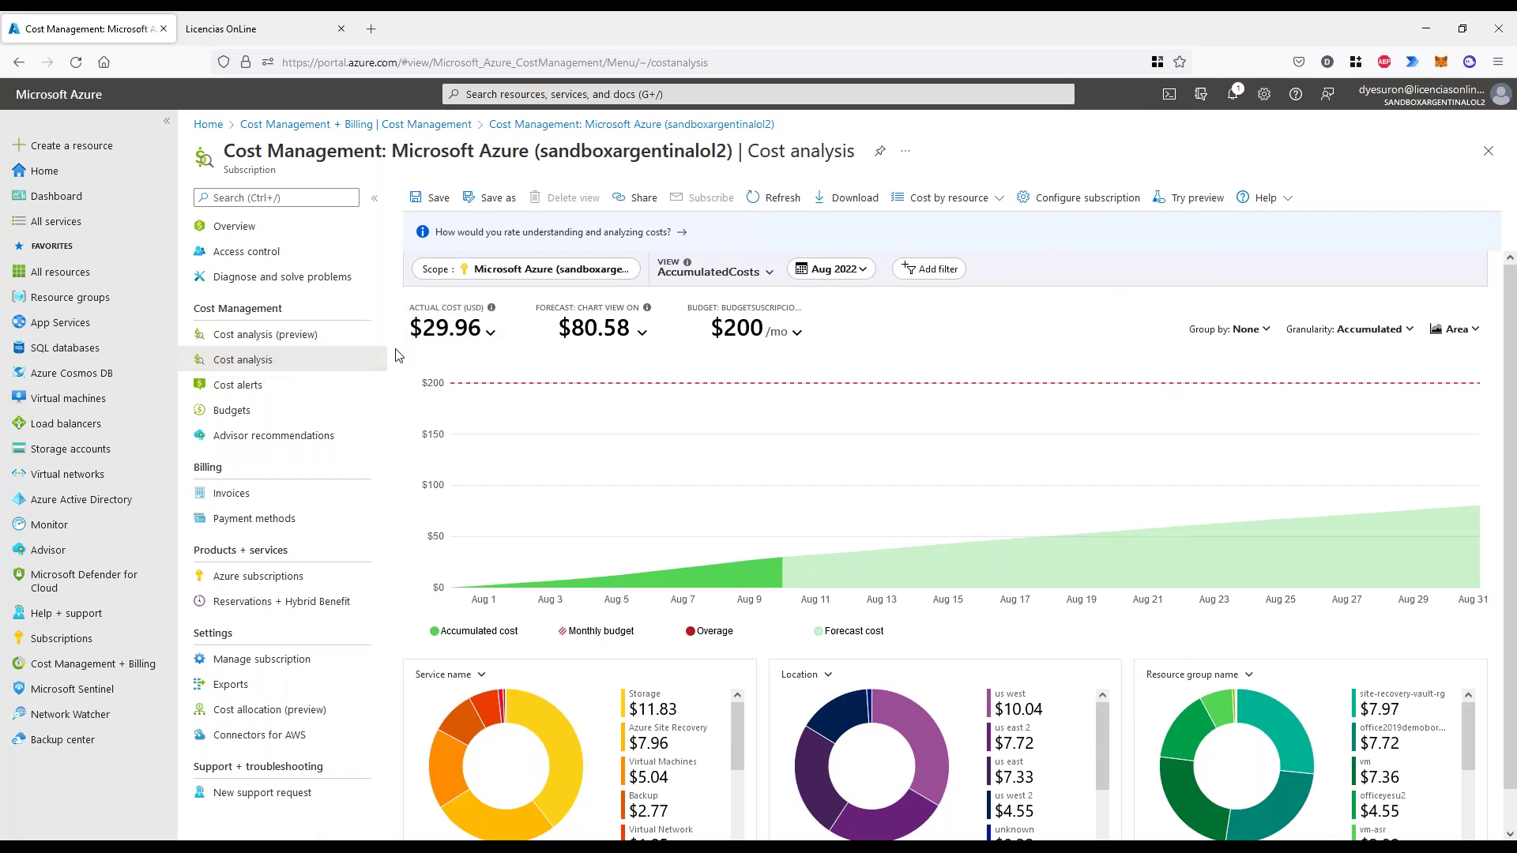
- Highlight the $29.96 actual cost, $80.58 forecast and $200 monthly budget figures
mouse_move(395, 348)
mouse_down()
mouse_move(472, 342)
mouse_move(444, 301)
mouse_up()
mouse_move(573, 348)
mouse_down()
mouse_move(545, 303)
mouse_move(565, 342)
mouse_up()
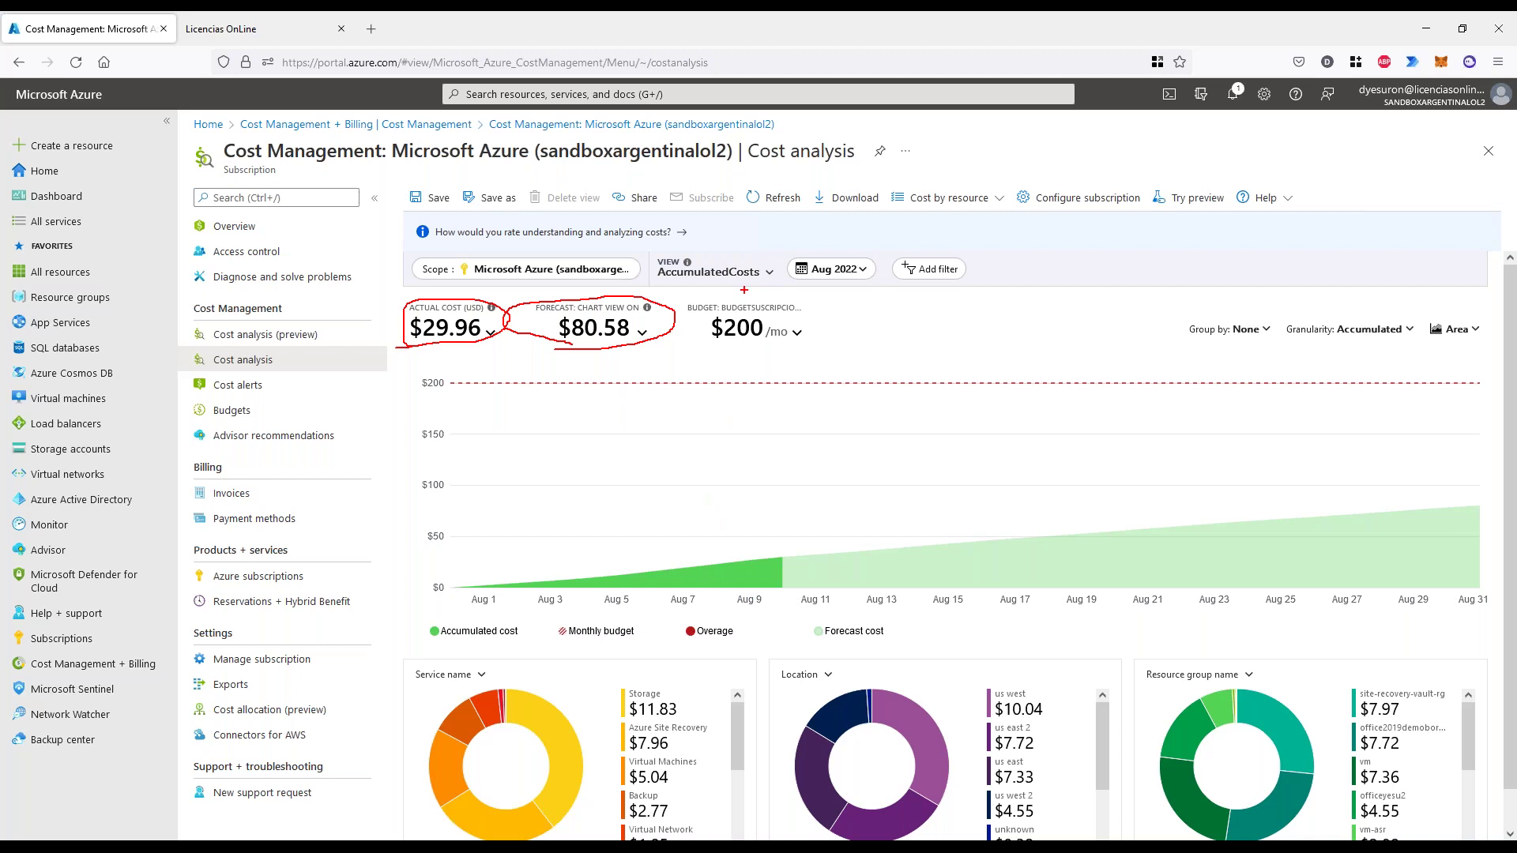
mouse_move(744, 290)
mouse_down()
mouse_move(838, 336)
mouse_move(688, 294)
mouse_up()
drag(704, 348, 827, 355)
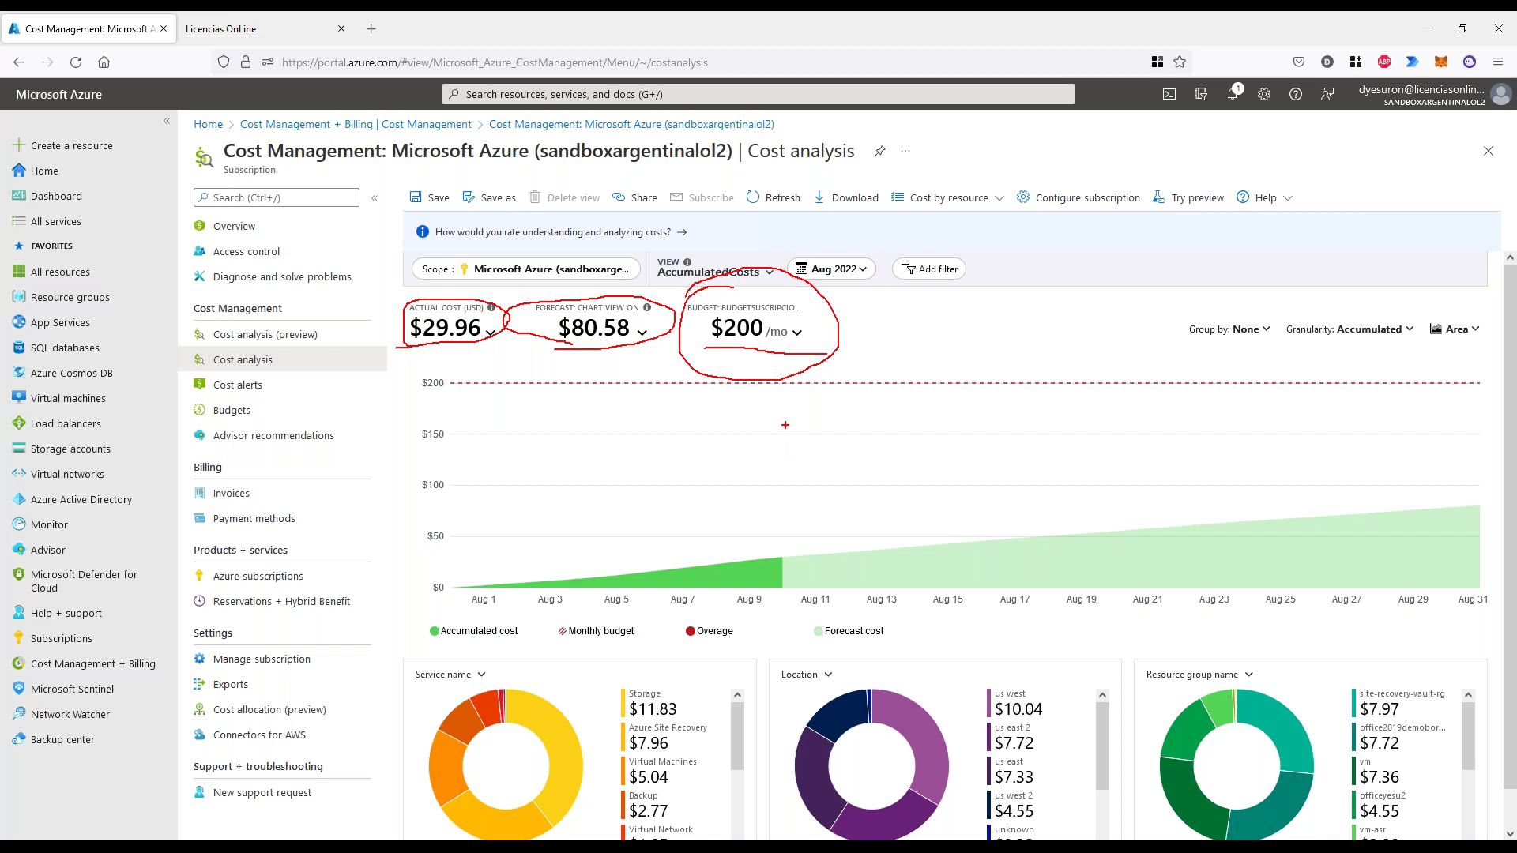
key(Escape)
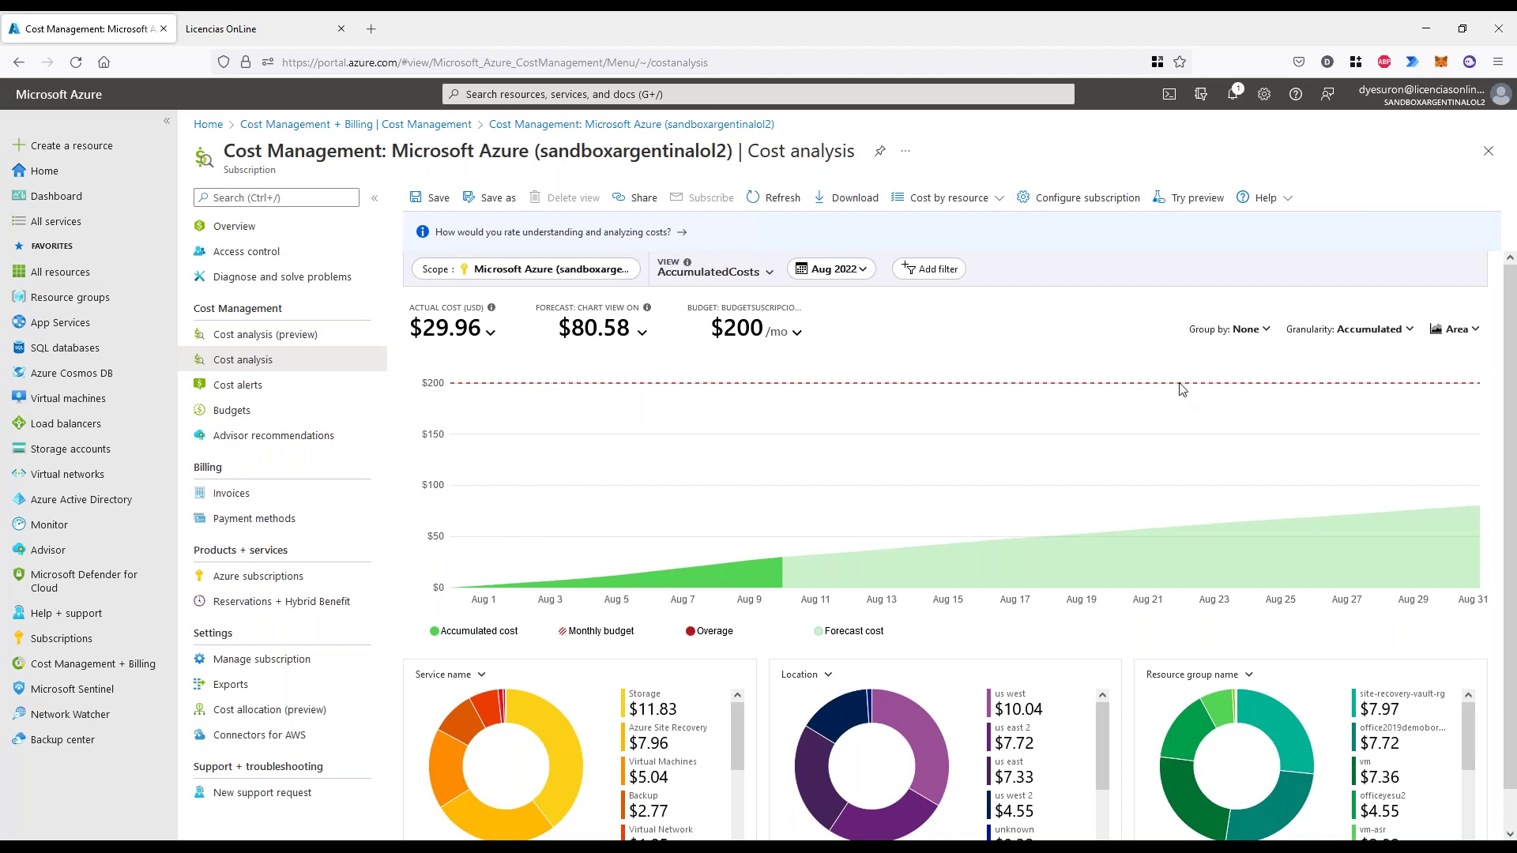
mouse_move(1183, 391)
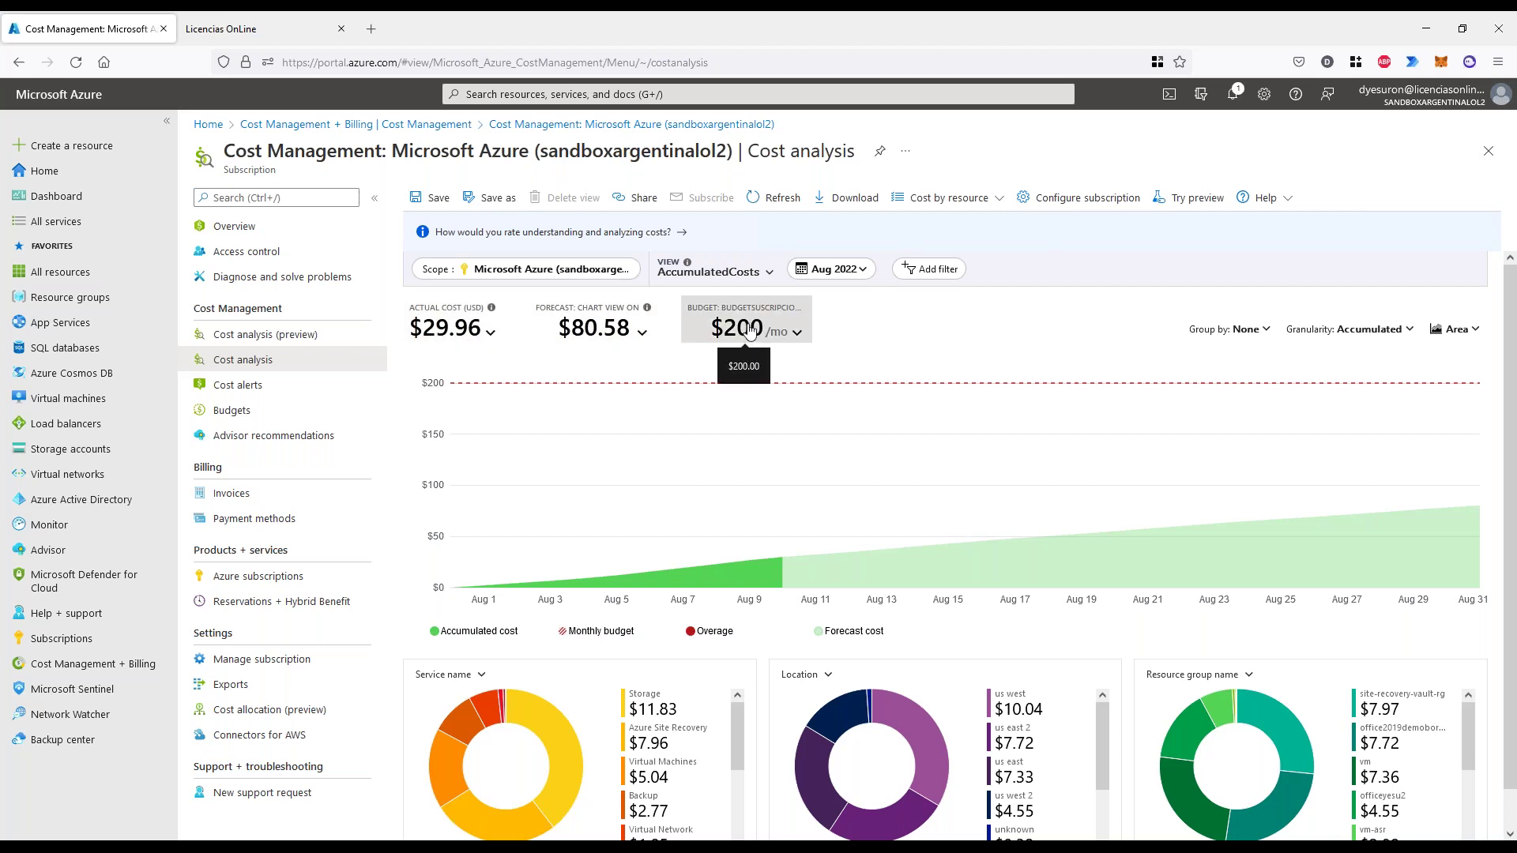
- Go to Budgets and start a new budget with + Add
click(237, 414)
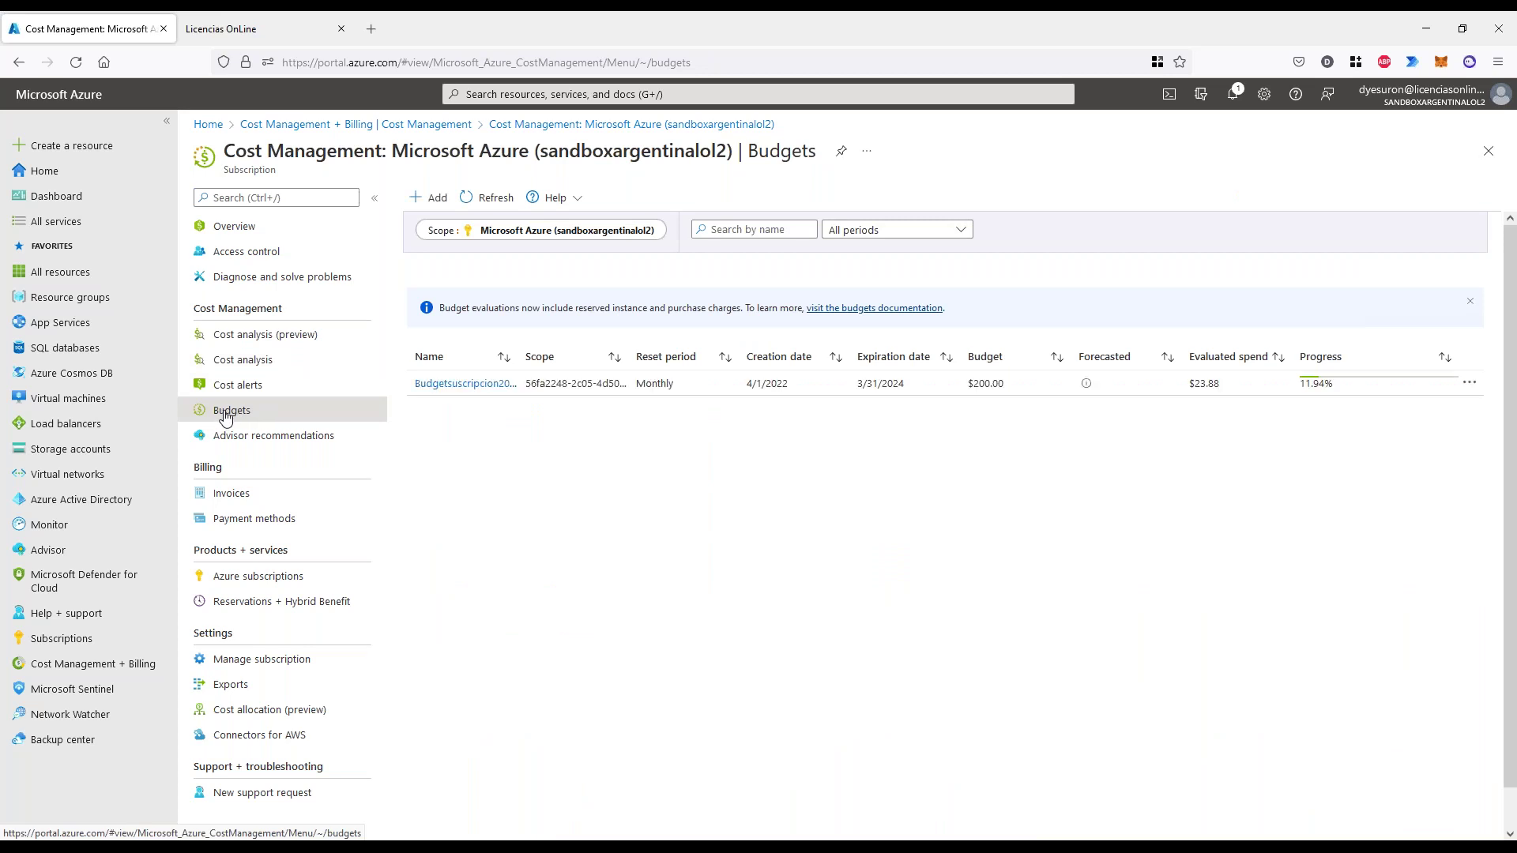
click(436, 200)
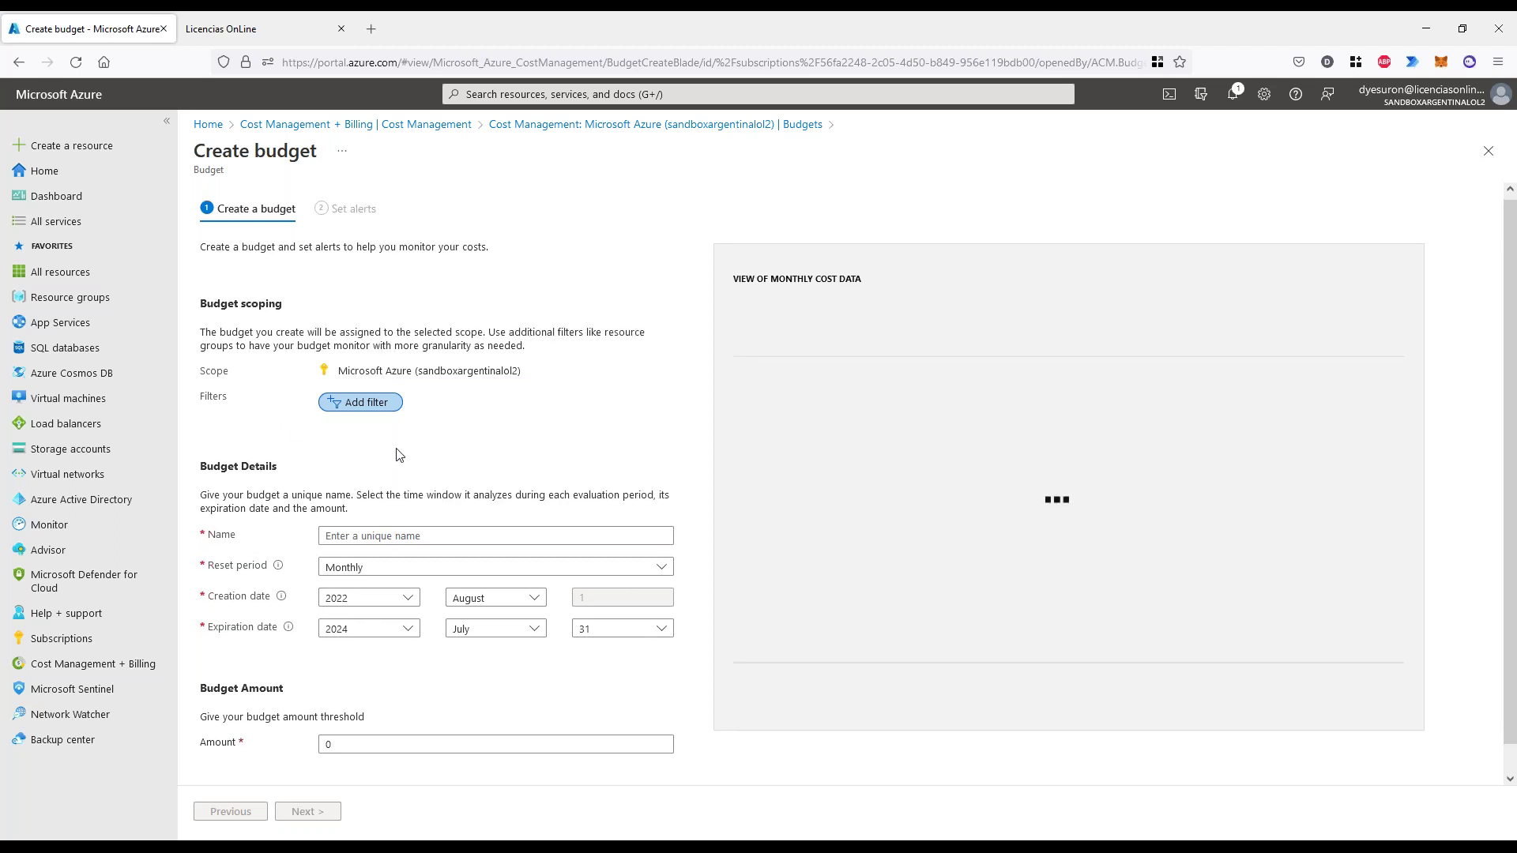
- Enter 'test' as the budget name and 100 as the Amount ($)
click(359, 507)
text(test)
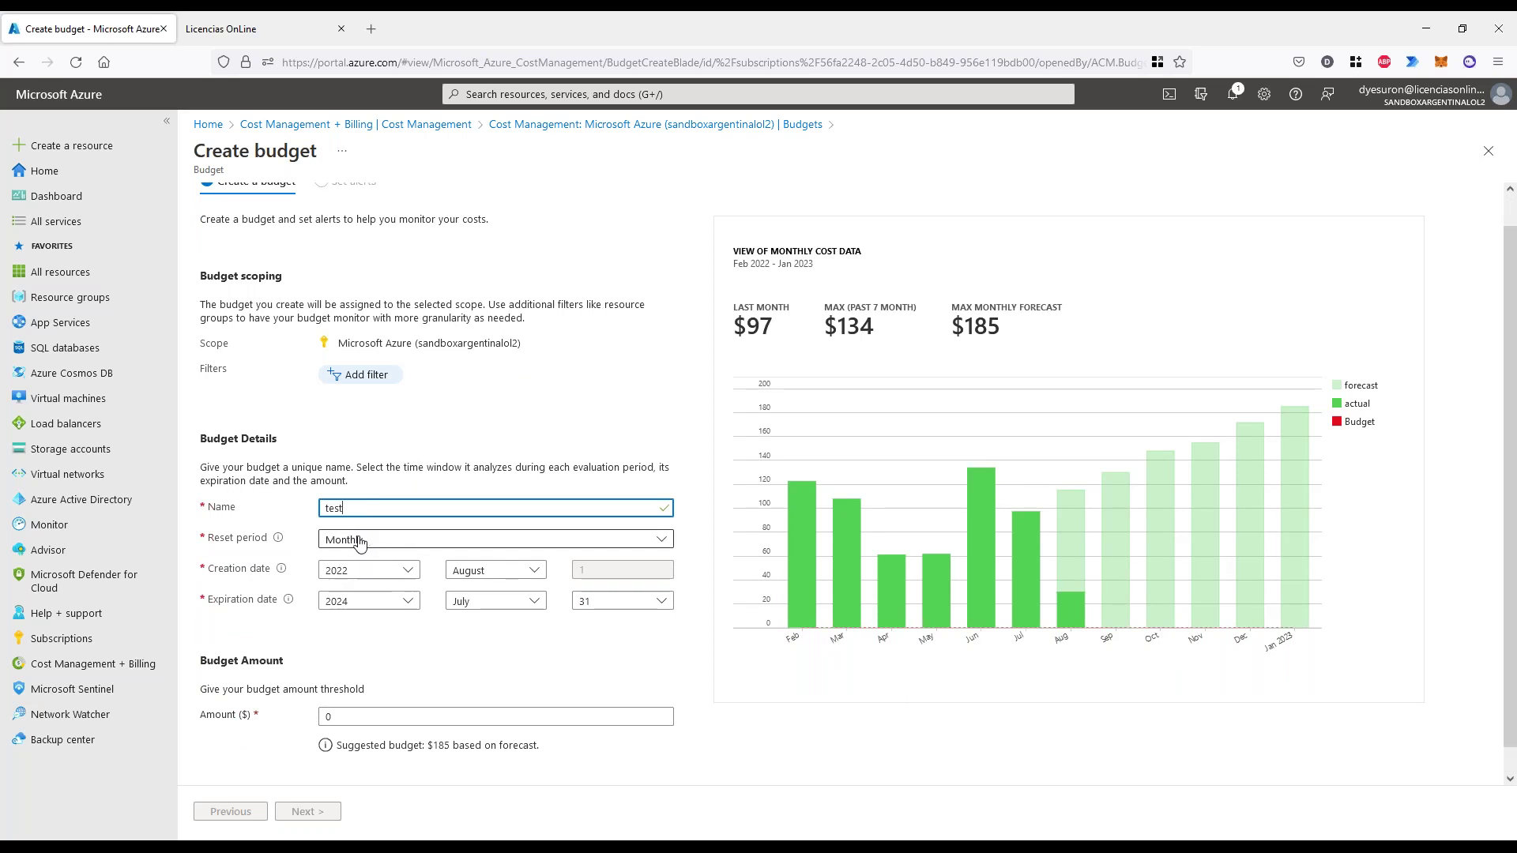
scroll(393, 545, down, 1)
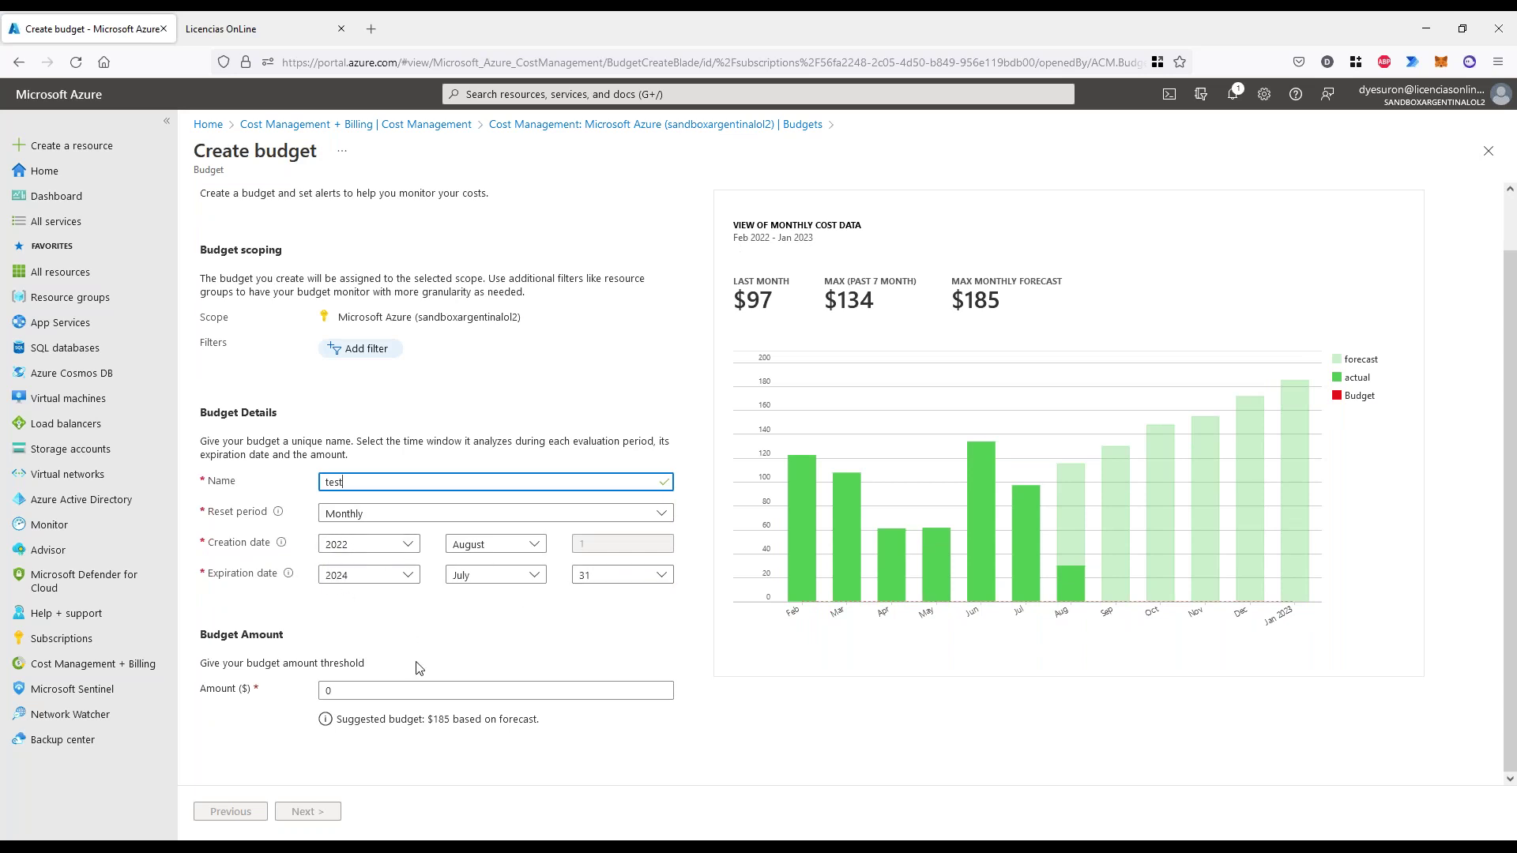
click(410, 690)
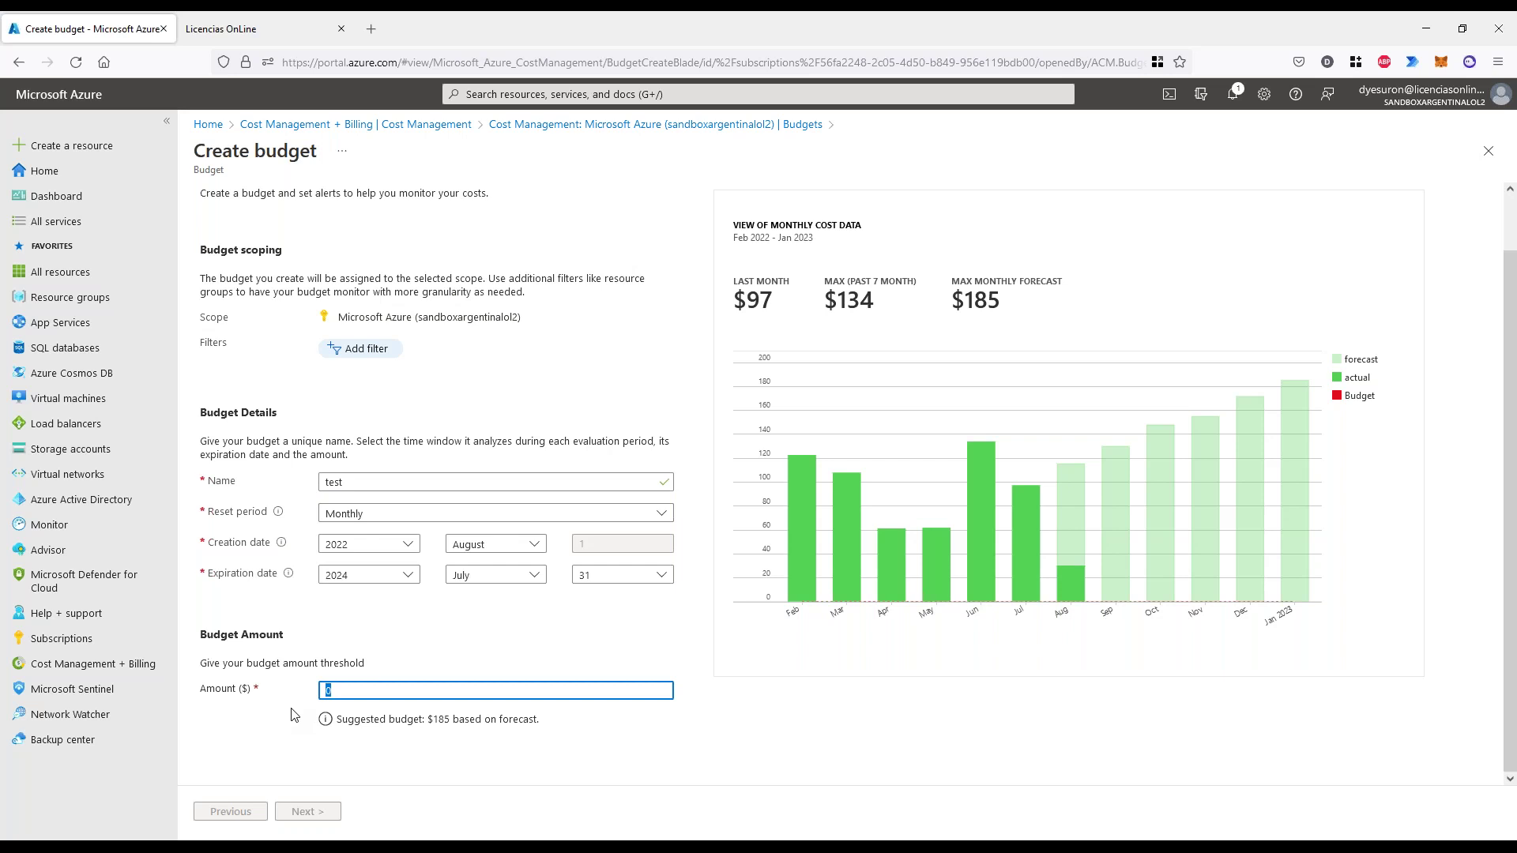
text(100)
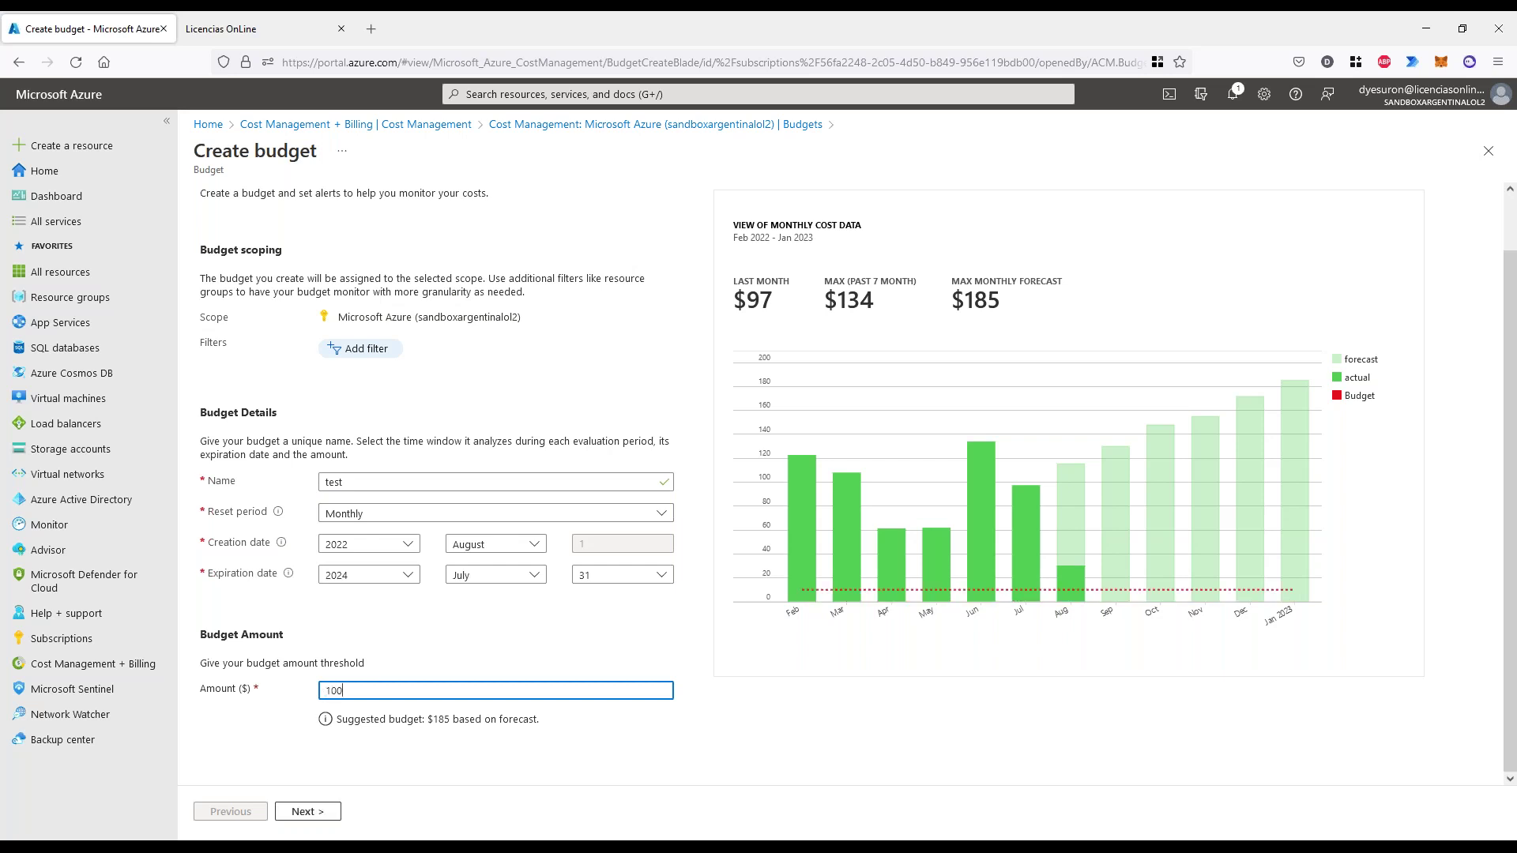
click(292, 741)
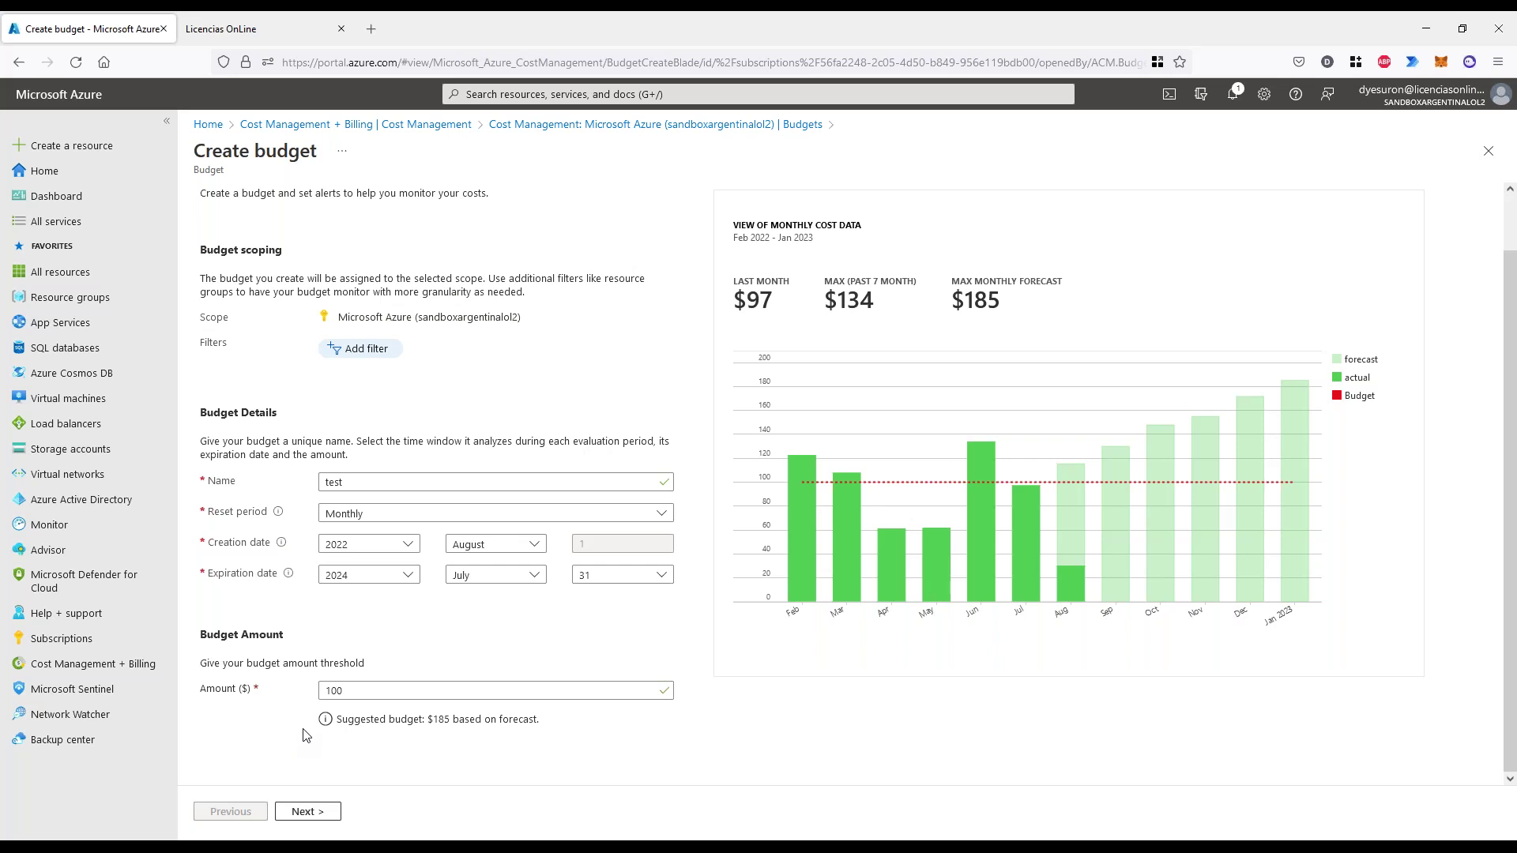
mouse_move(365, 625)
mouse_down()
mouse_move(305, 762)
mouse_move(363, 580)
mouse_up()
drag(422, 433, 244, 467)
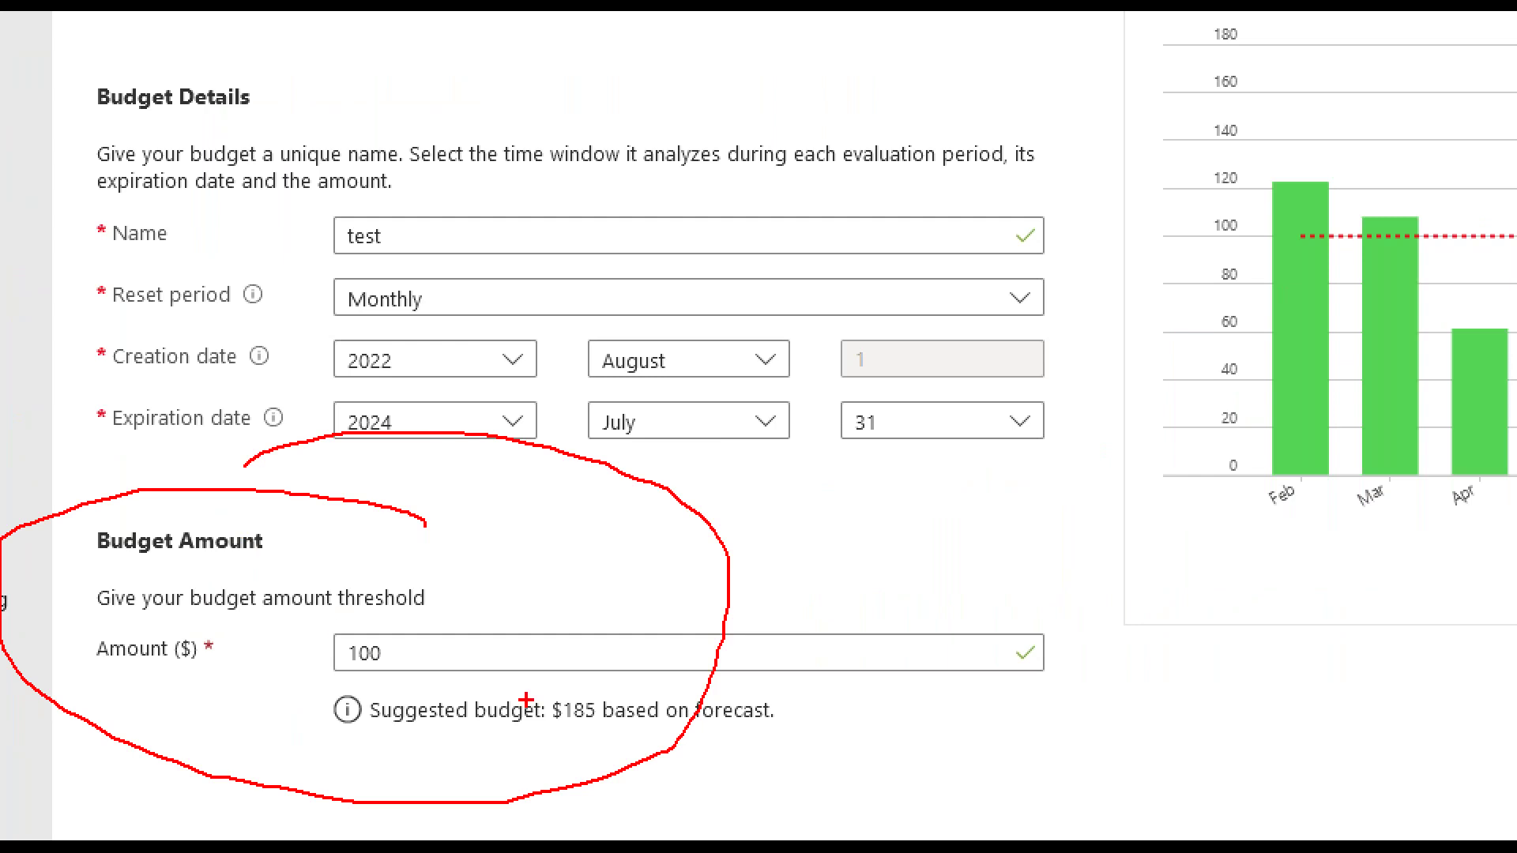
drag(561, 733, 640, 733)
mouse_move(320, 667)
mouse_down()
mouse_move(412, 680)
mouse_move(431, 620)
mouse_move(305, 614)
mouse_move(308, 676)
mouse_up()
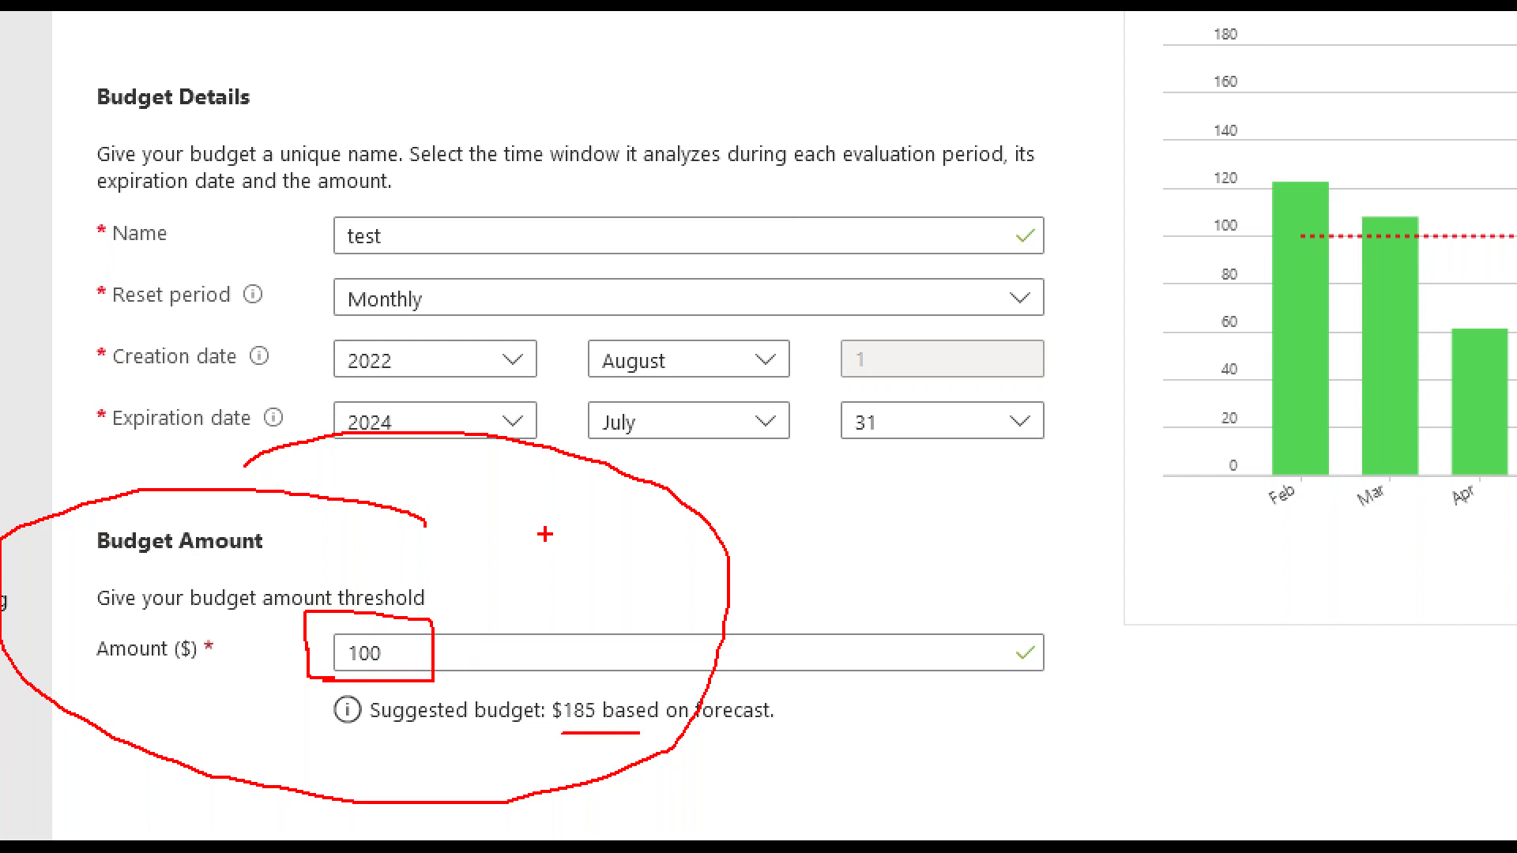
mouse_move(547, 526)
mouse_down()
mouse_move(468, 609)
mouse_move(503, 612)
mouse_up()
key(Escape)
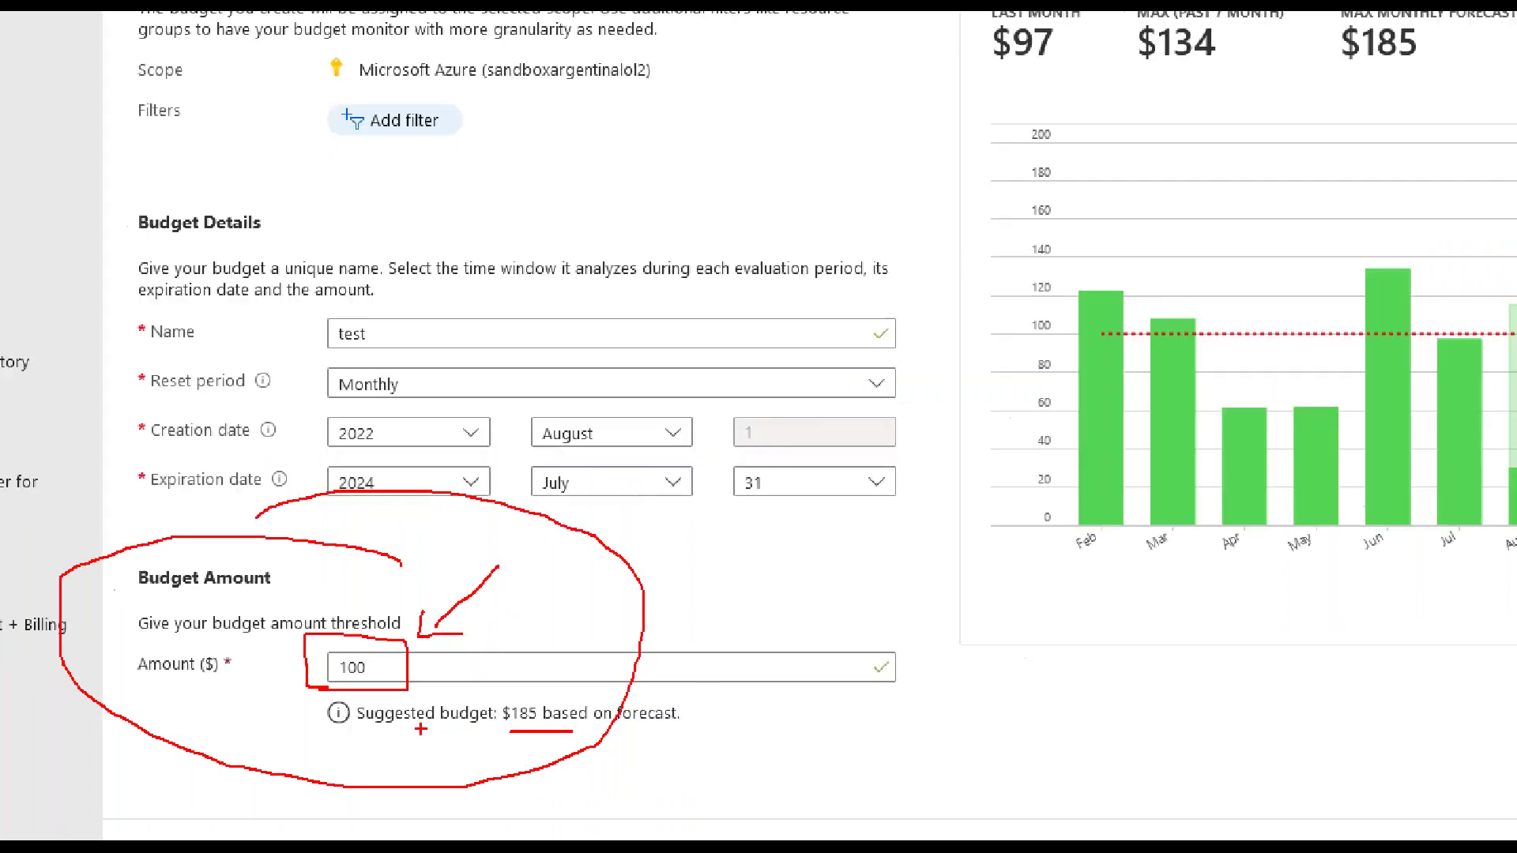
double_click(349, 690)
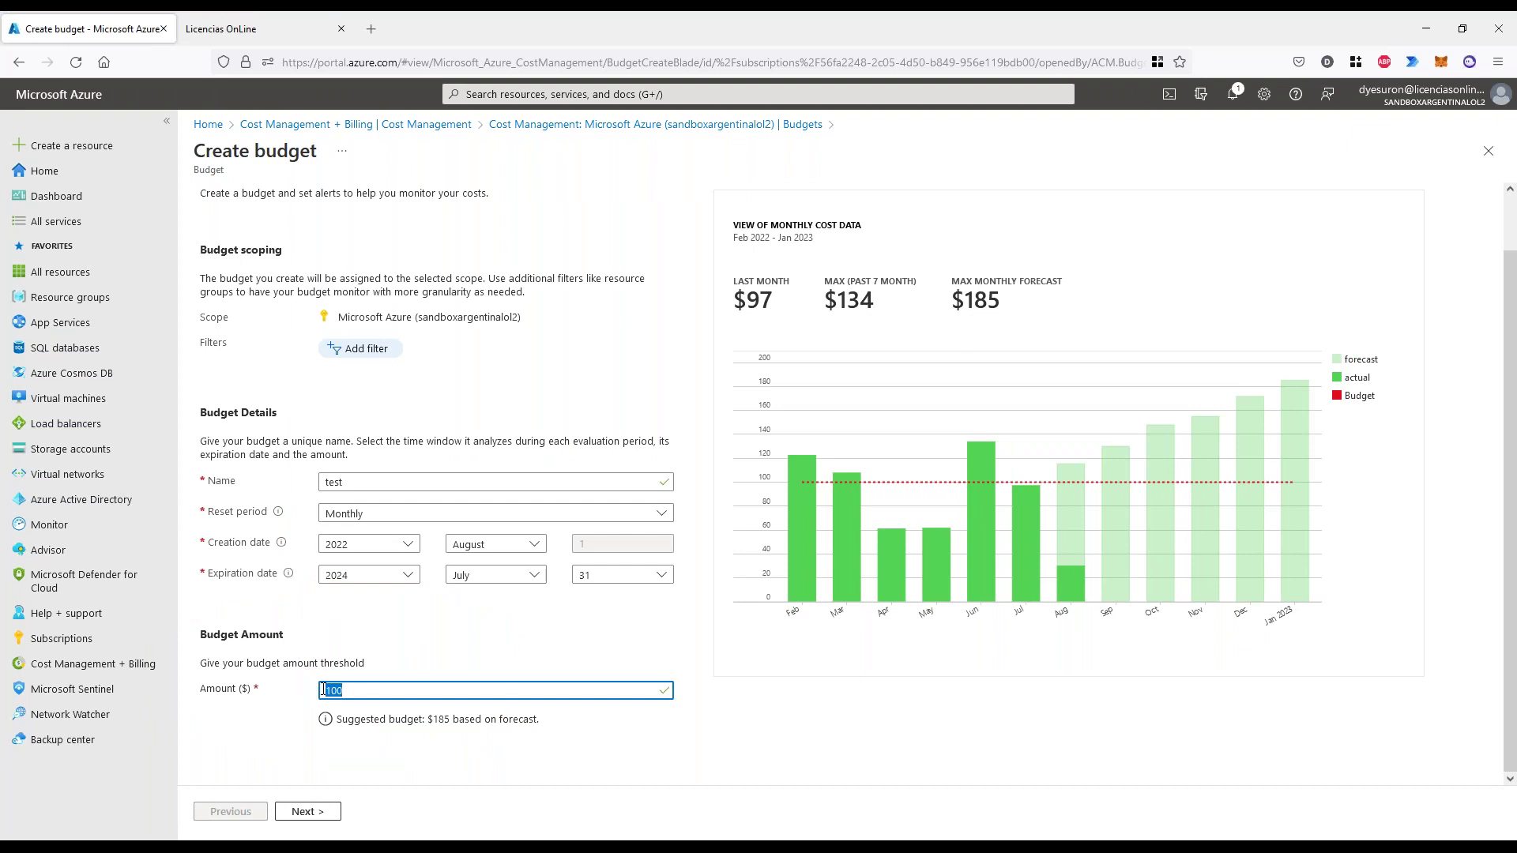
- Add an alert condition of type Actual at 15% of budget
click(320, 813)
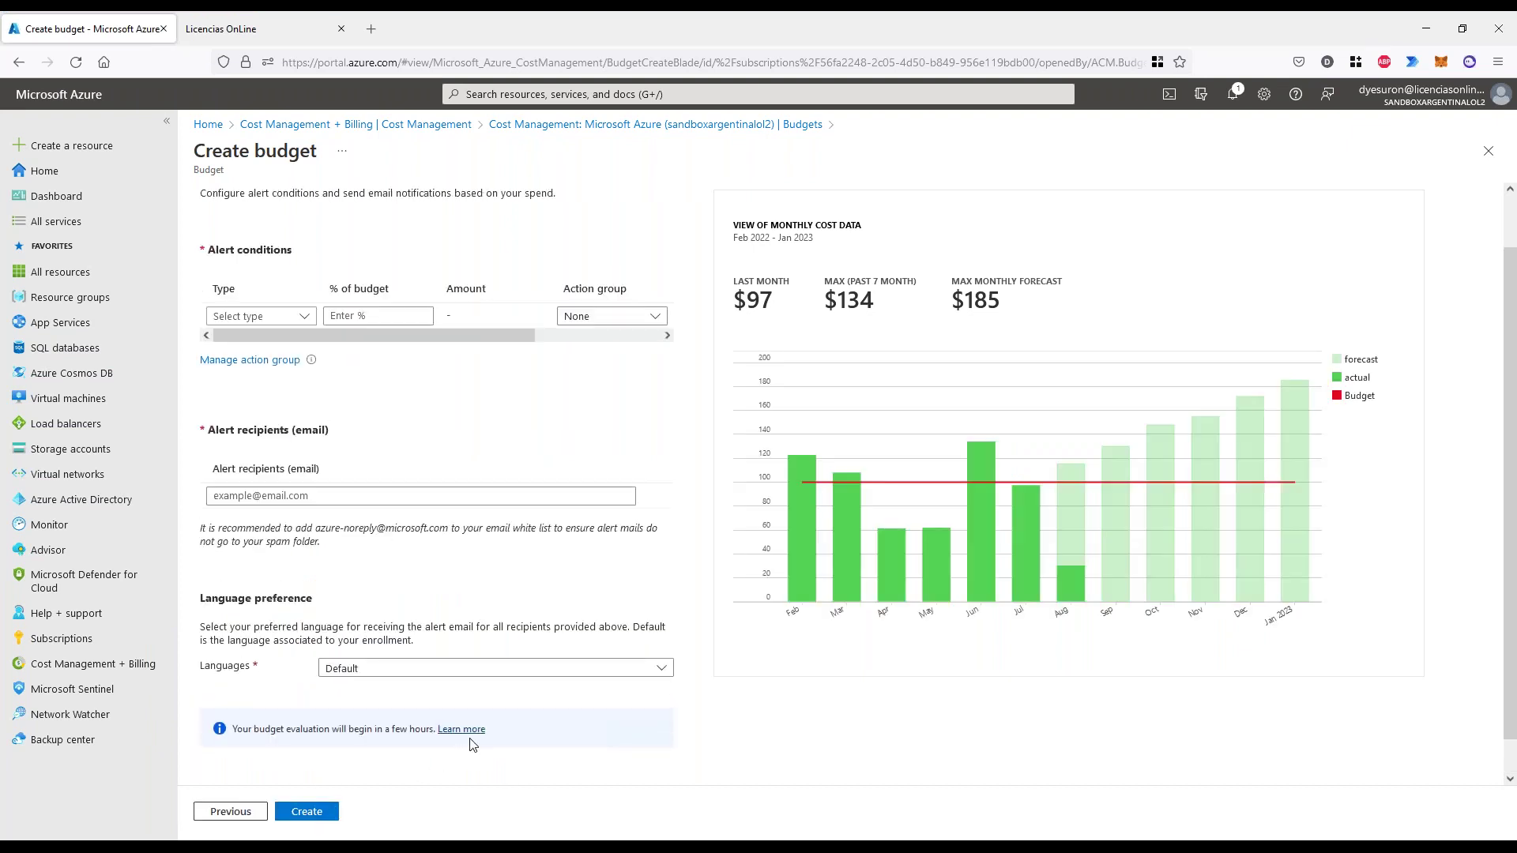
click(261, 316)
drag(221, 252, 275, 250)
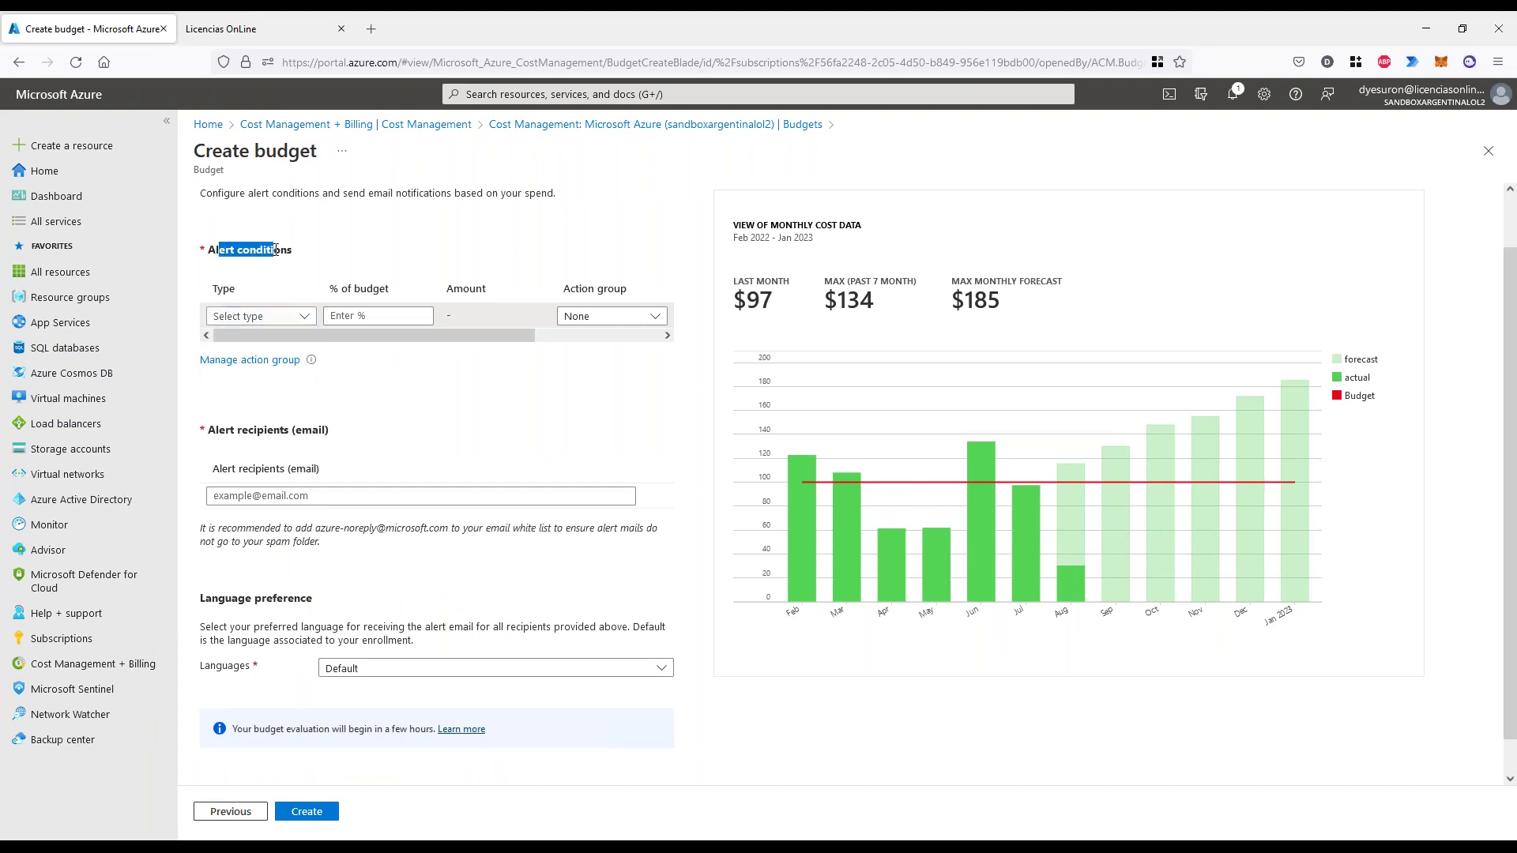
click(253, 316)
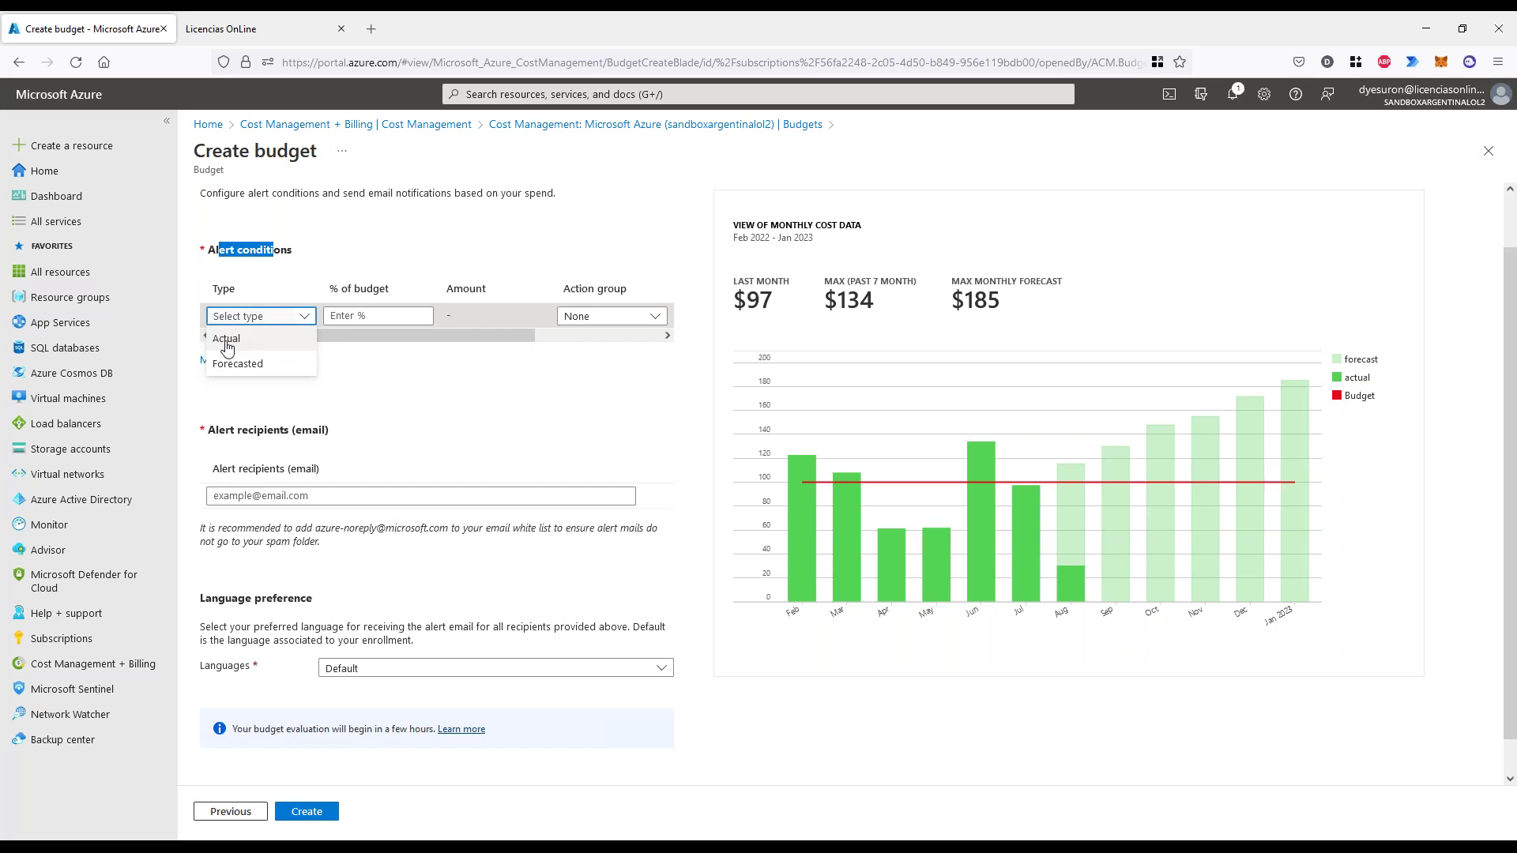
click(227, 340)
key(Tab)
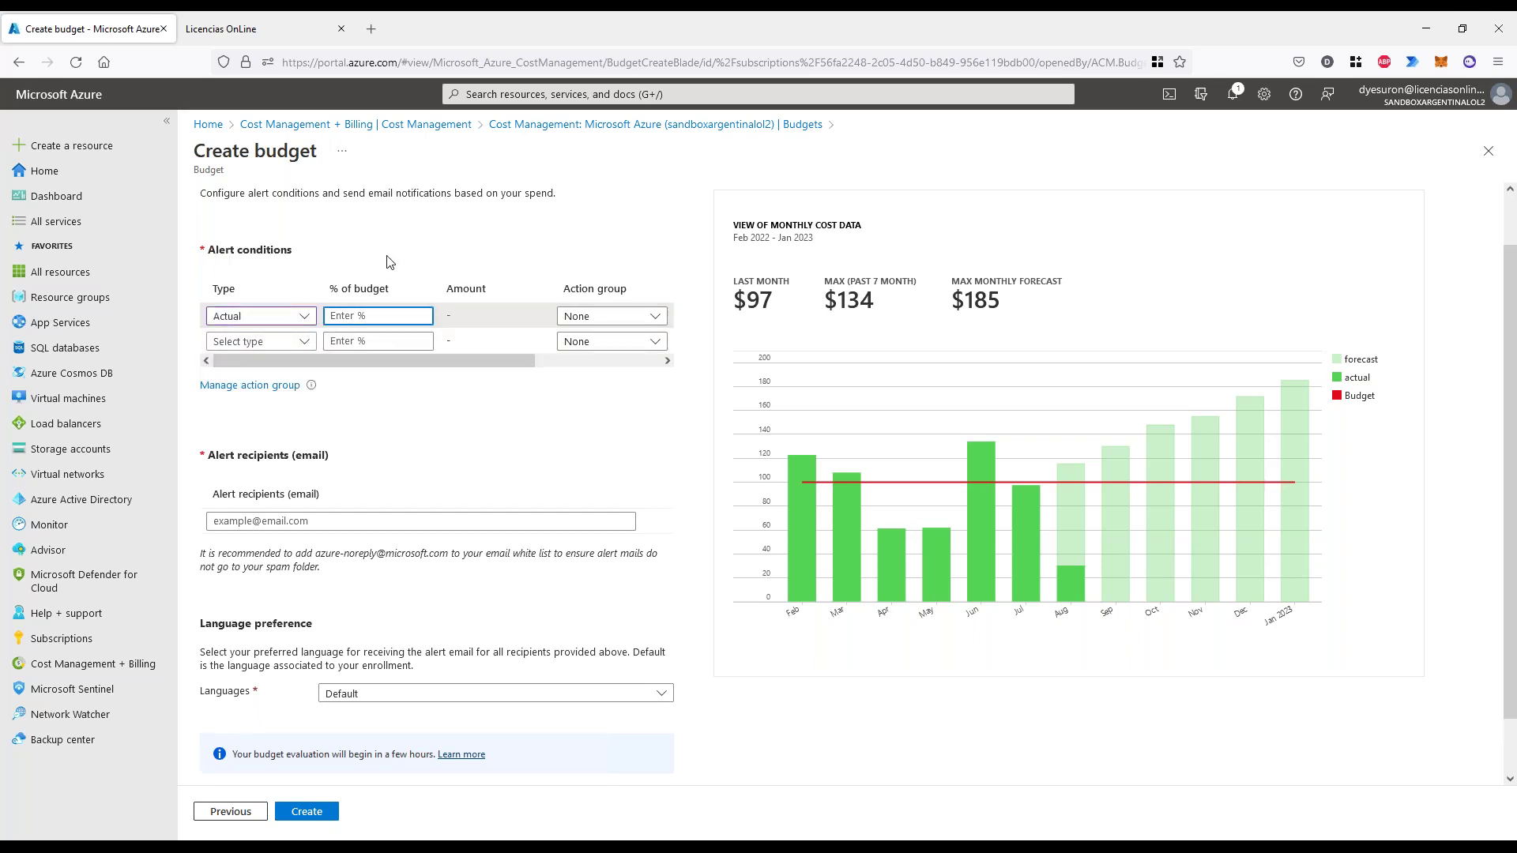
text(15)
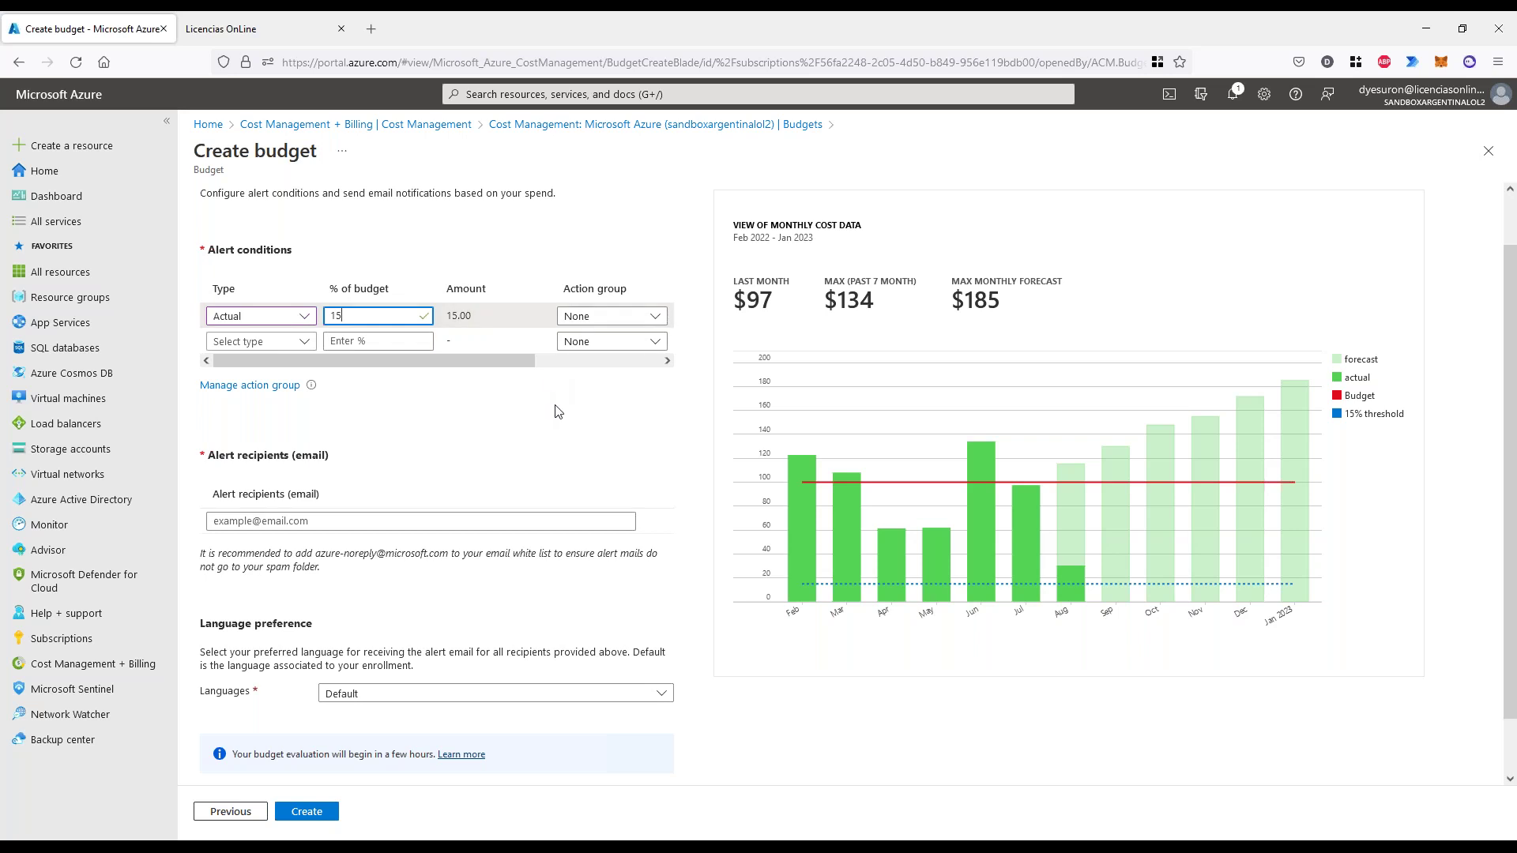
- Leave the action group as None and add an alert recipient e-mail address
click(620, 316)
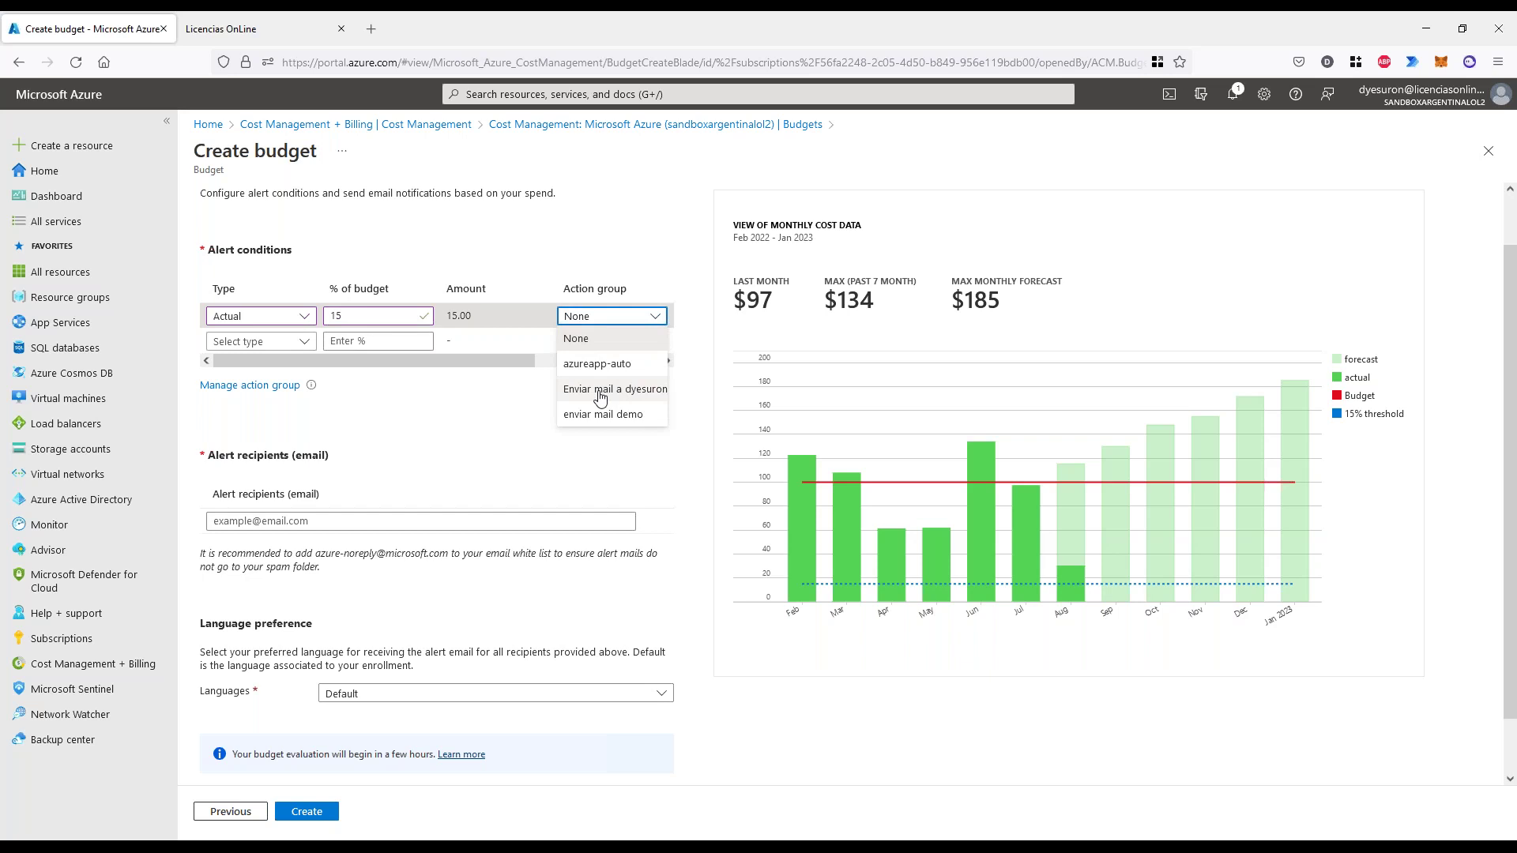
click(553, 400)
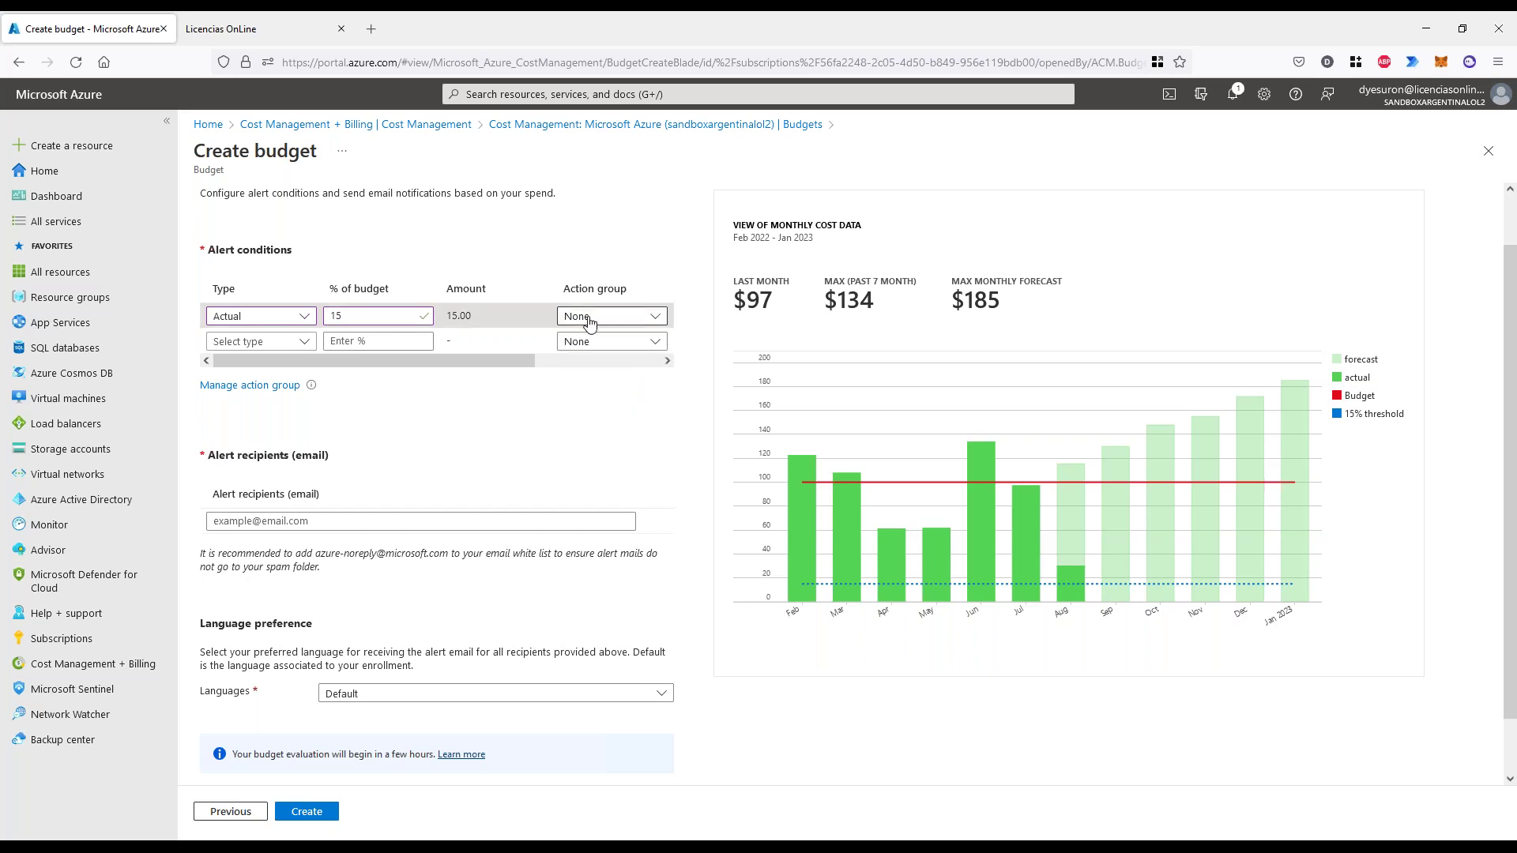
click(299, 515)
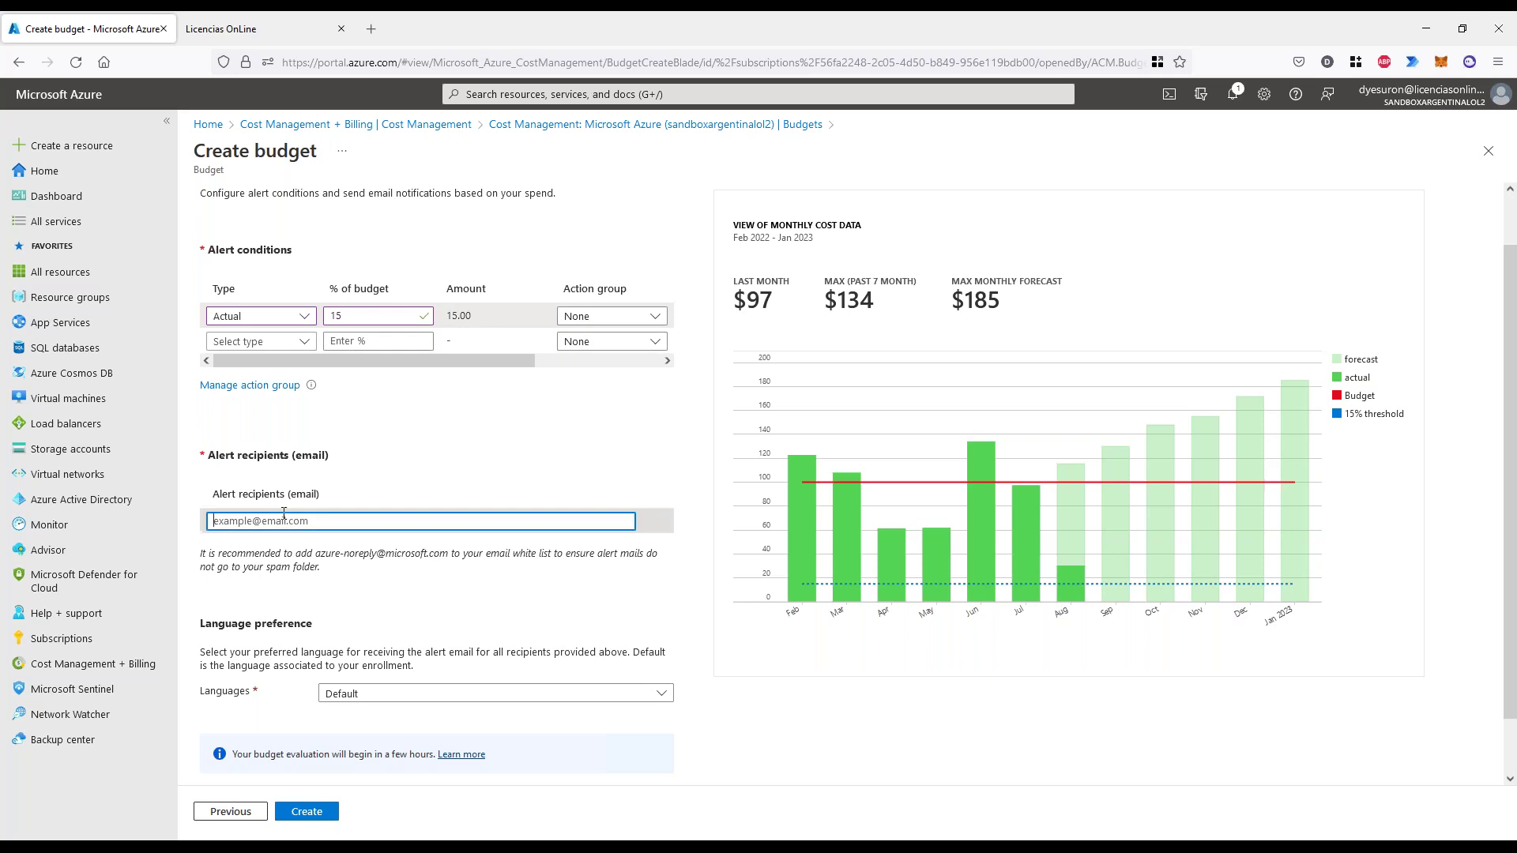
text(asdasd@asdasd.com)
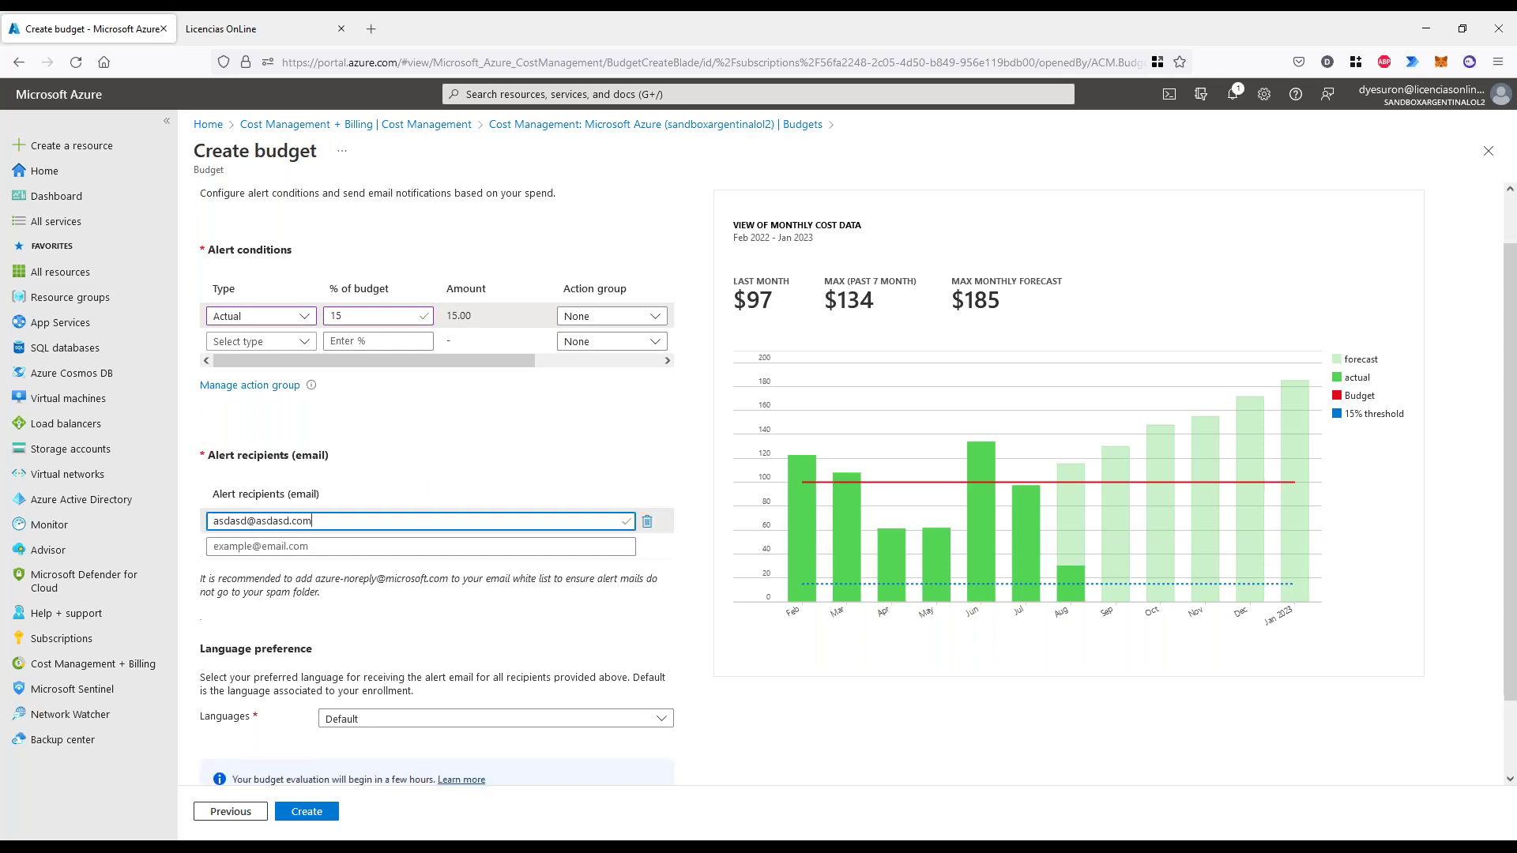
click(522, 472)
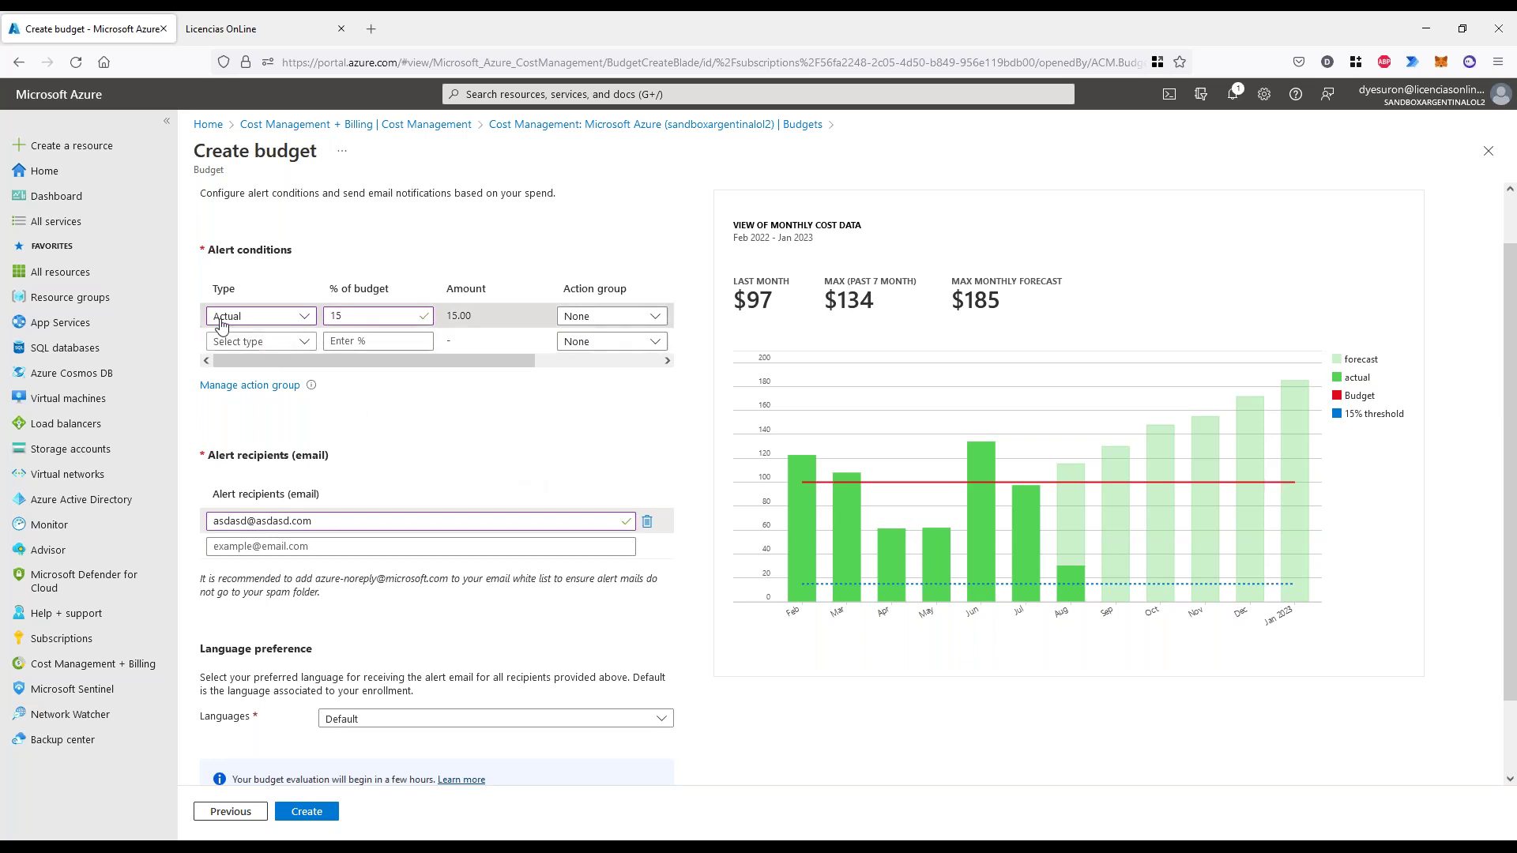
double_click(350, 317)
click(309, 547)
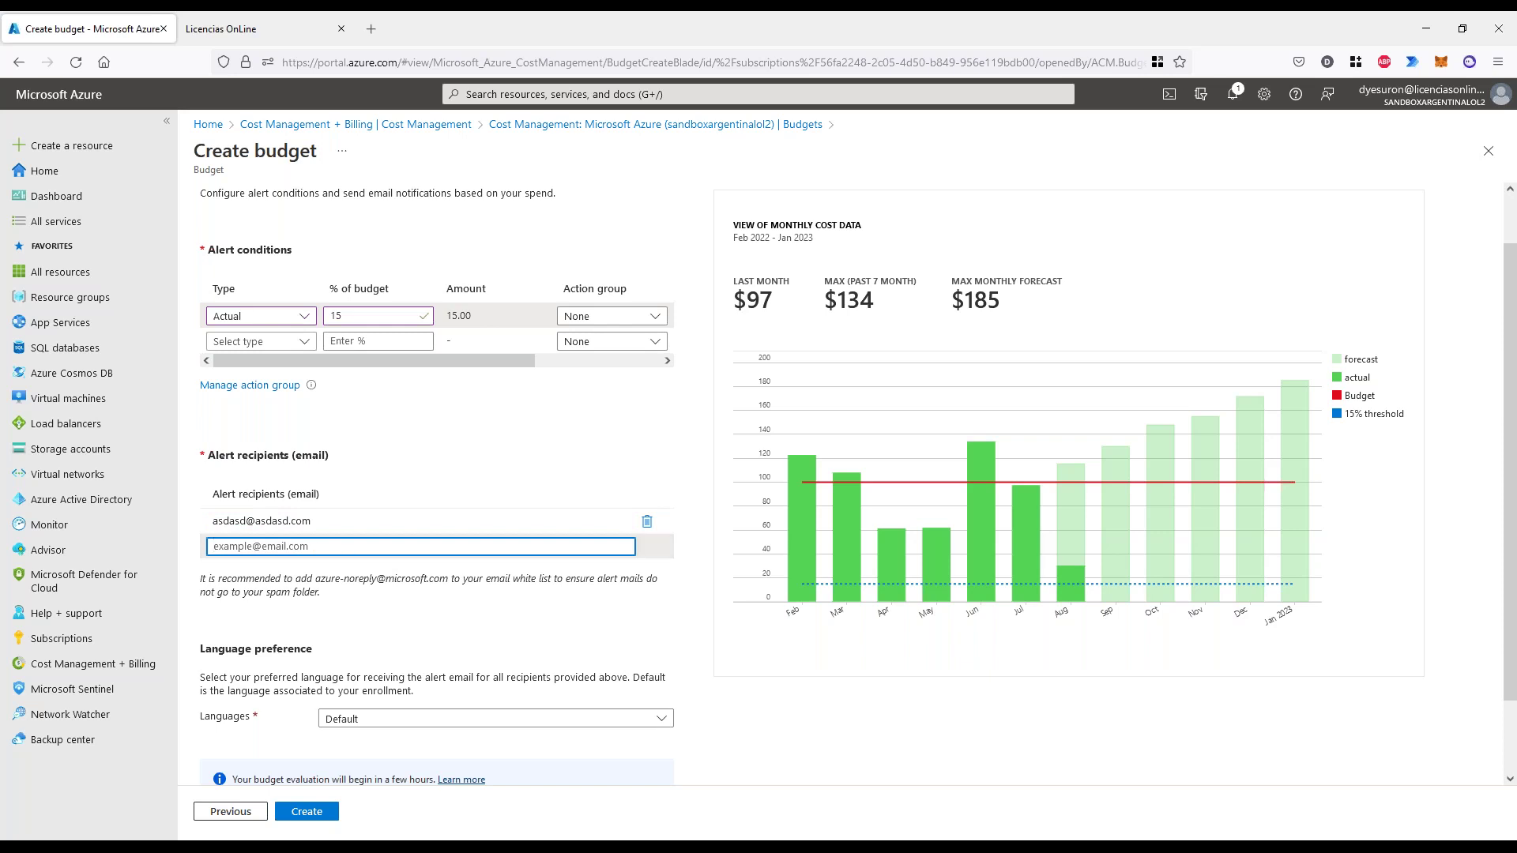
- Create the budget, then browse the scope picker to the subscription and cancel it
click(308, 813)
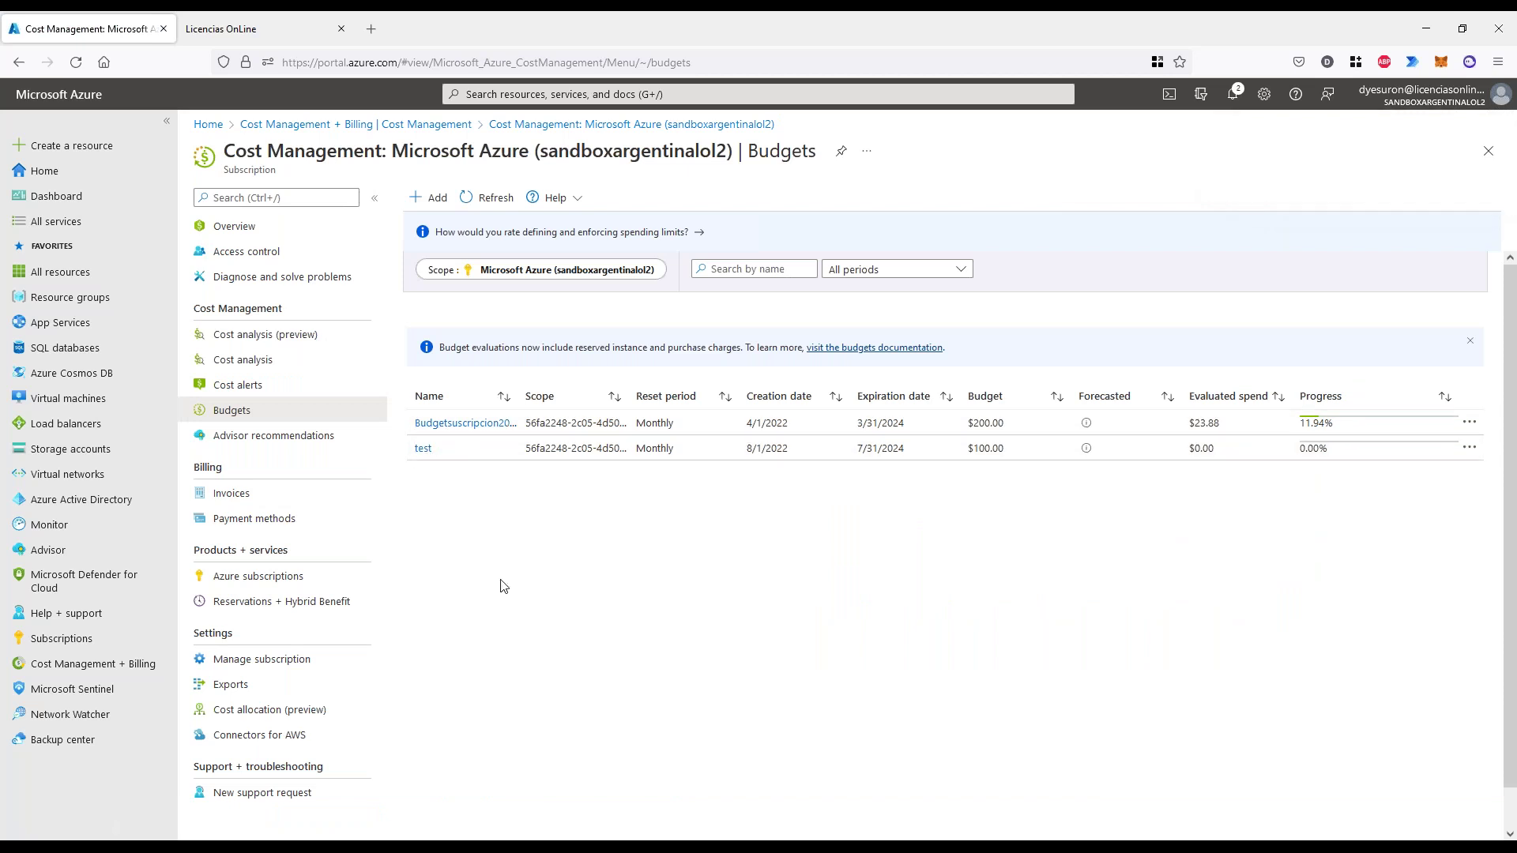
click(583, 275)
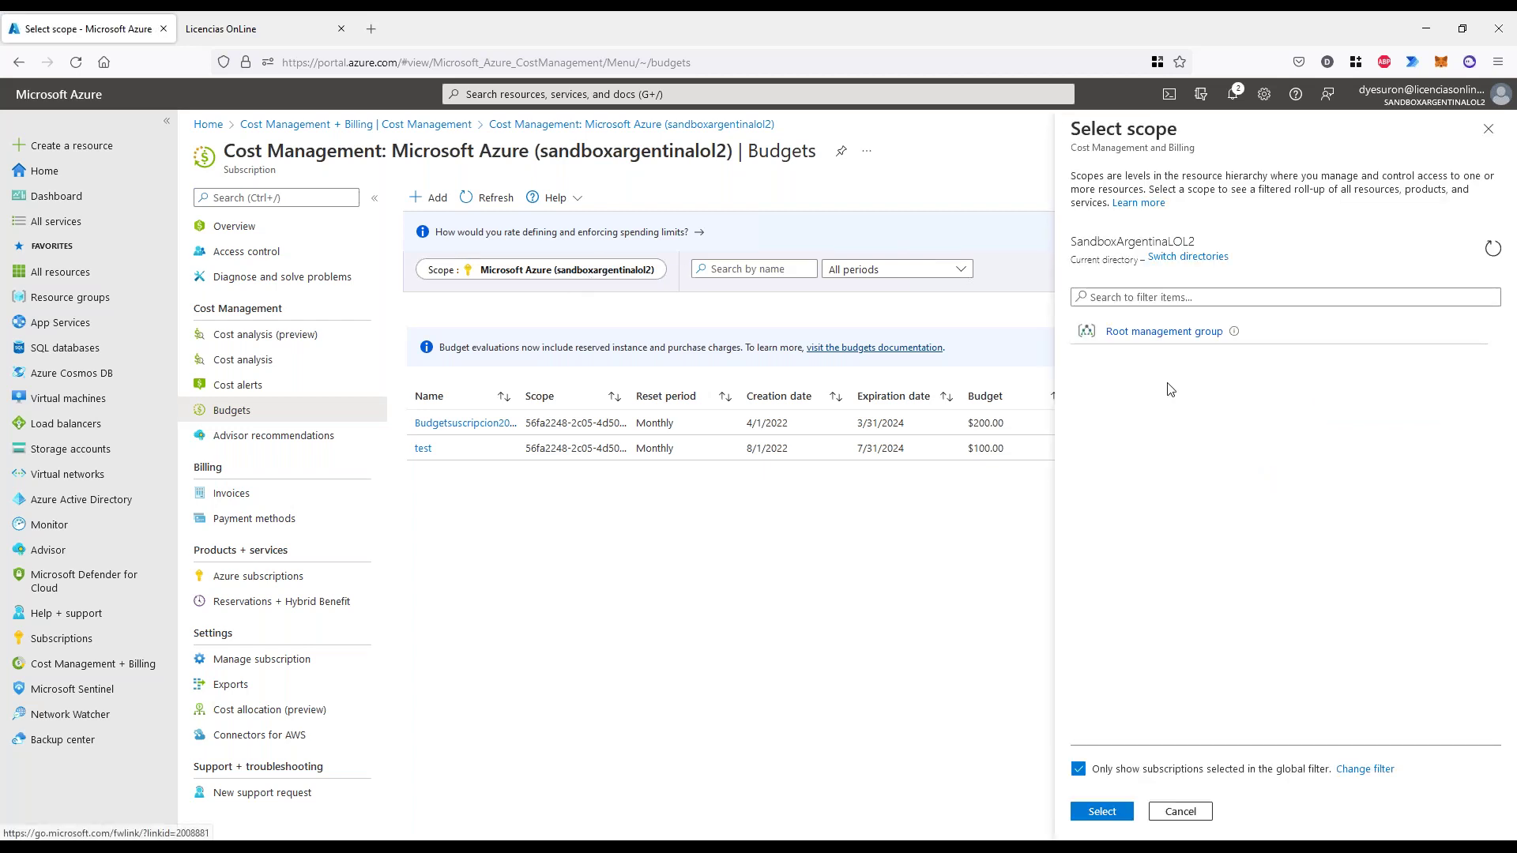
click(1249, 332)
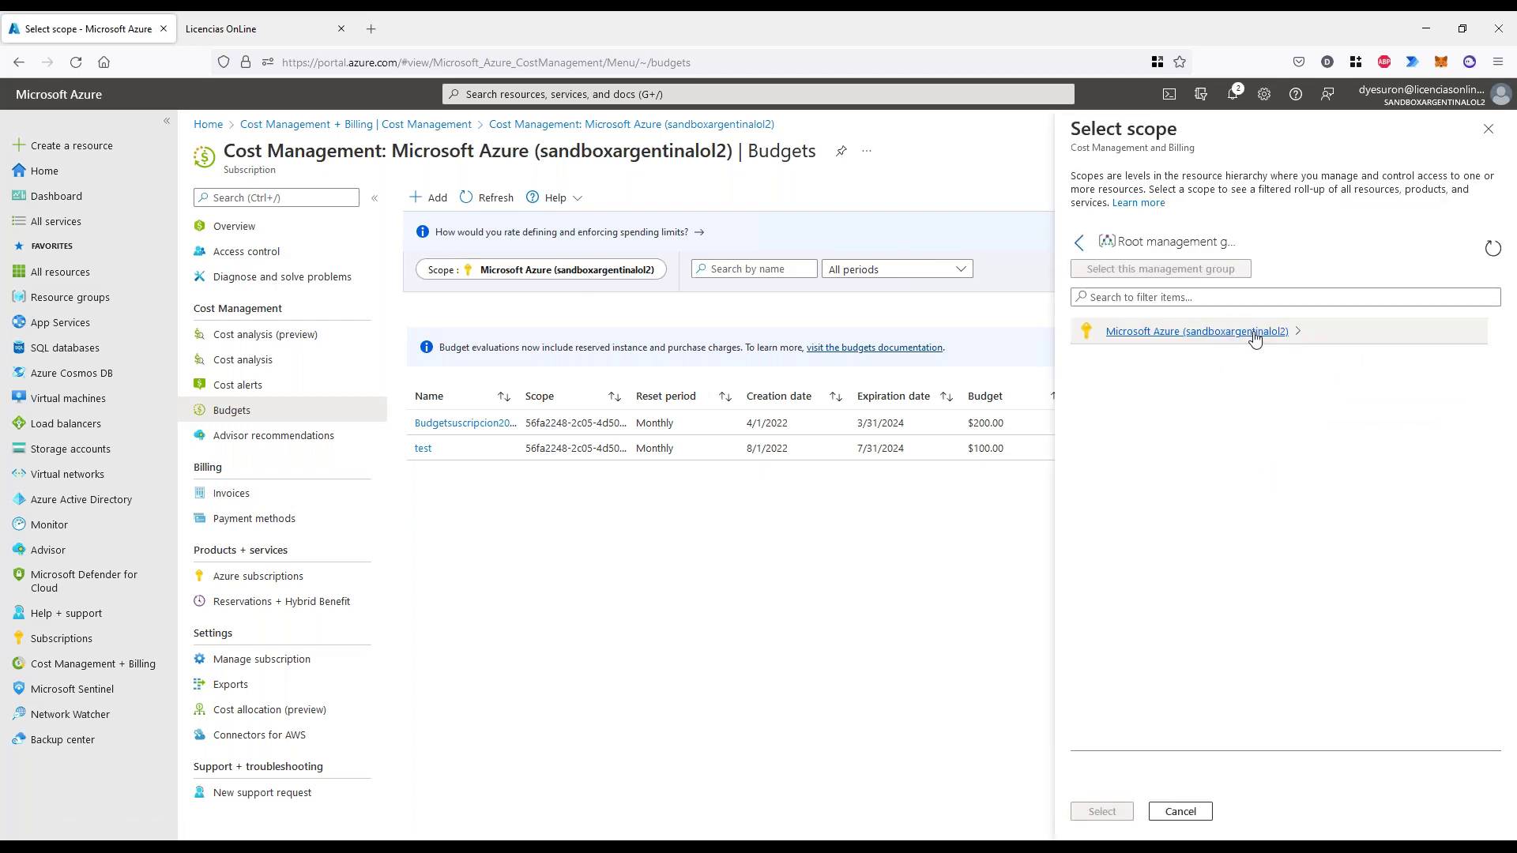
click(1300, 332)
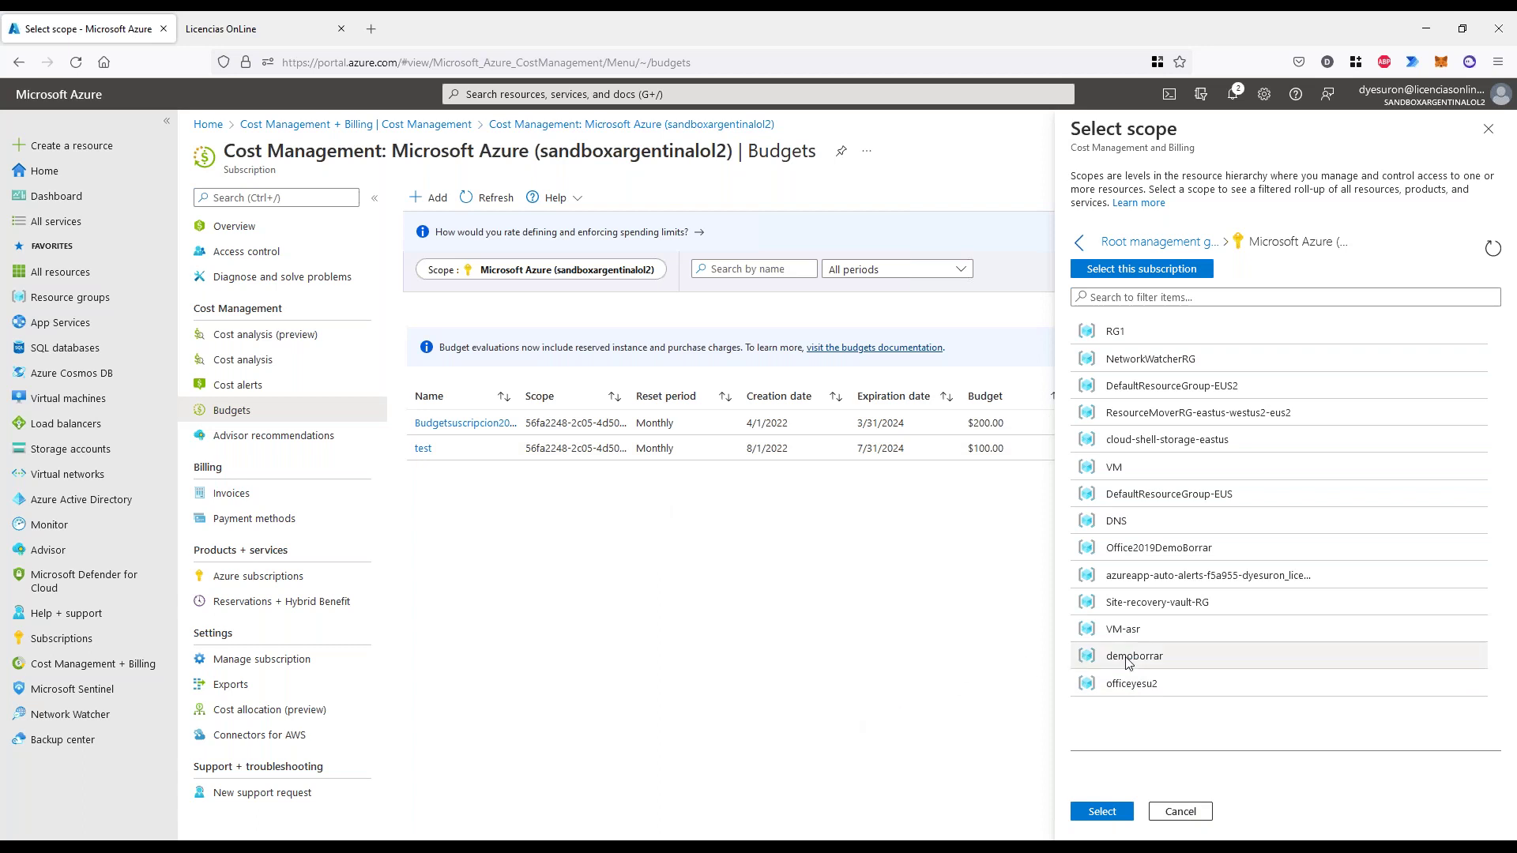
click(1179, 811)
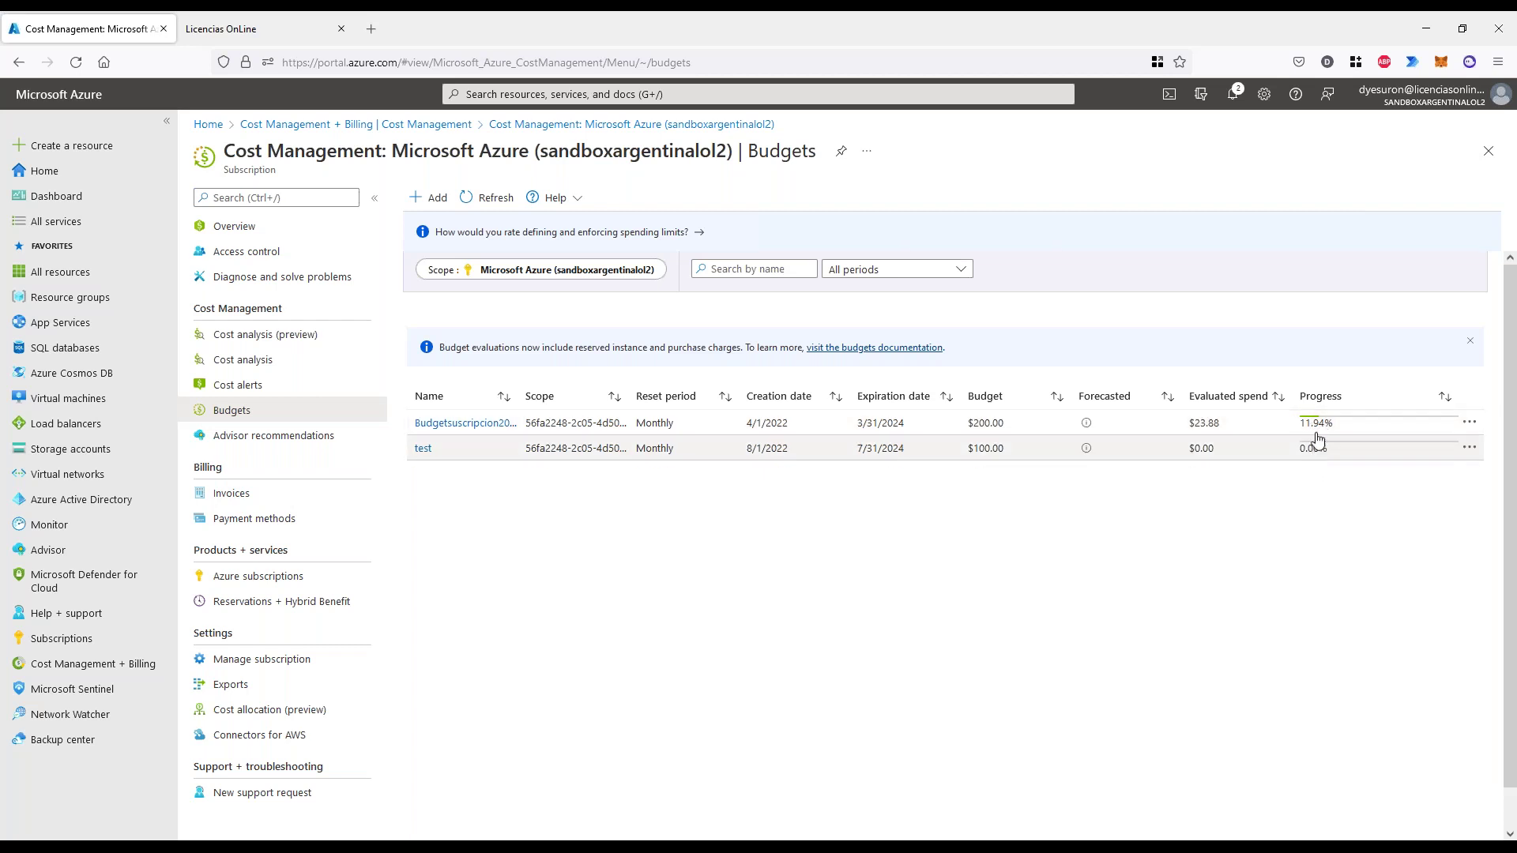
- View cost analysis against the $200 Budgetsuscripcion budget grouped by Resource, then return to Budgets
click(261, 365)
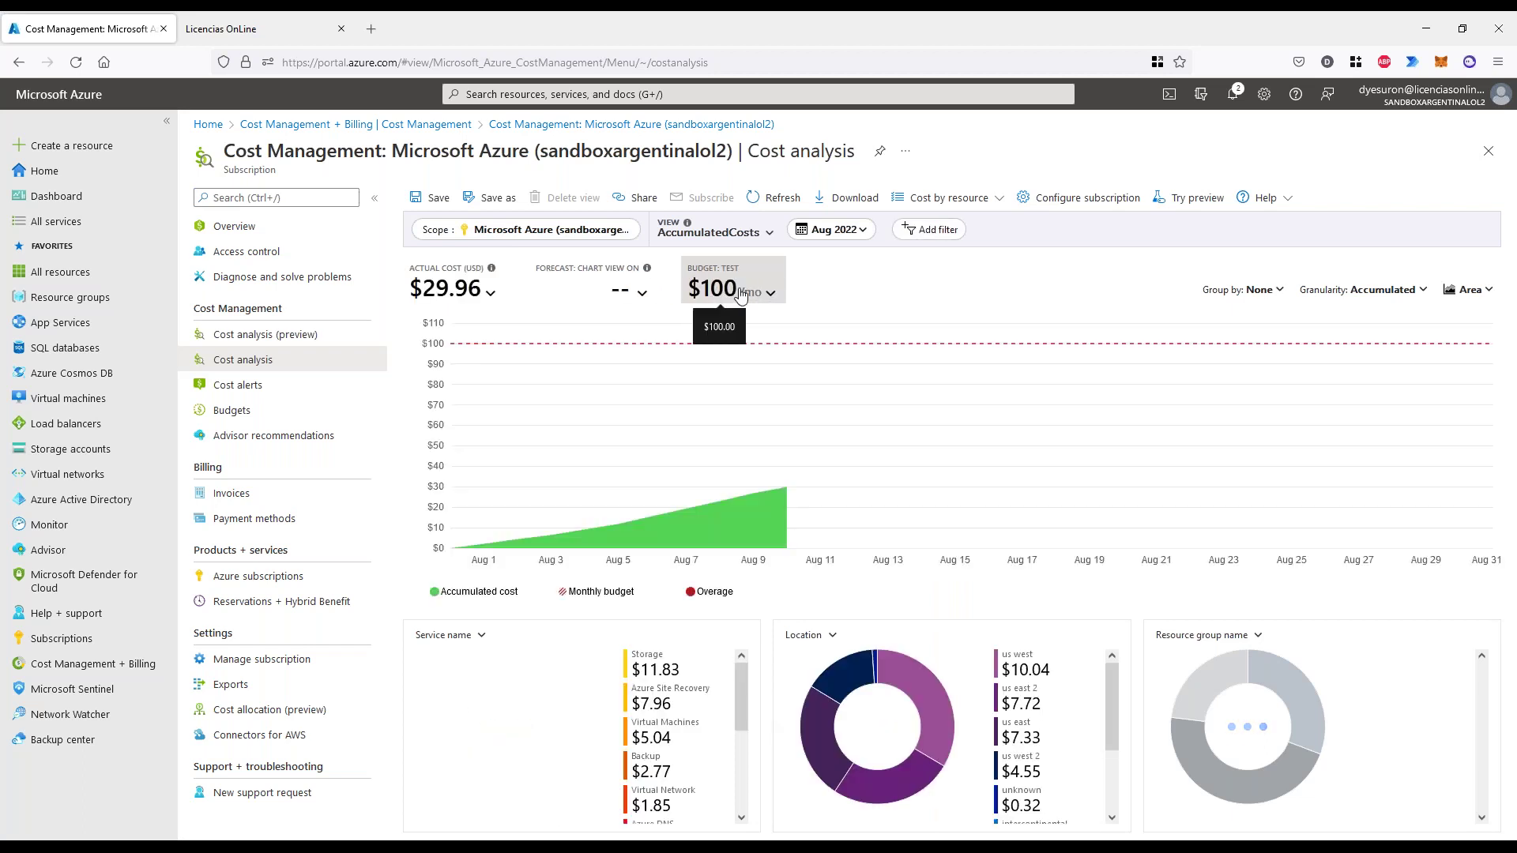
click(741, 293)
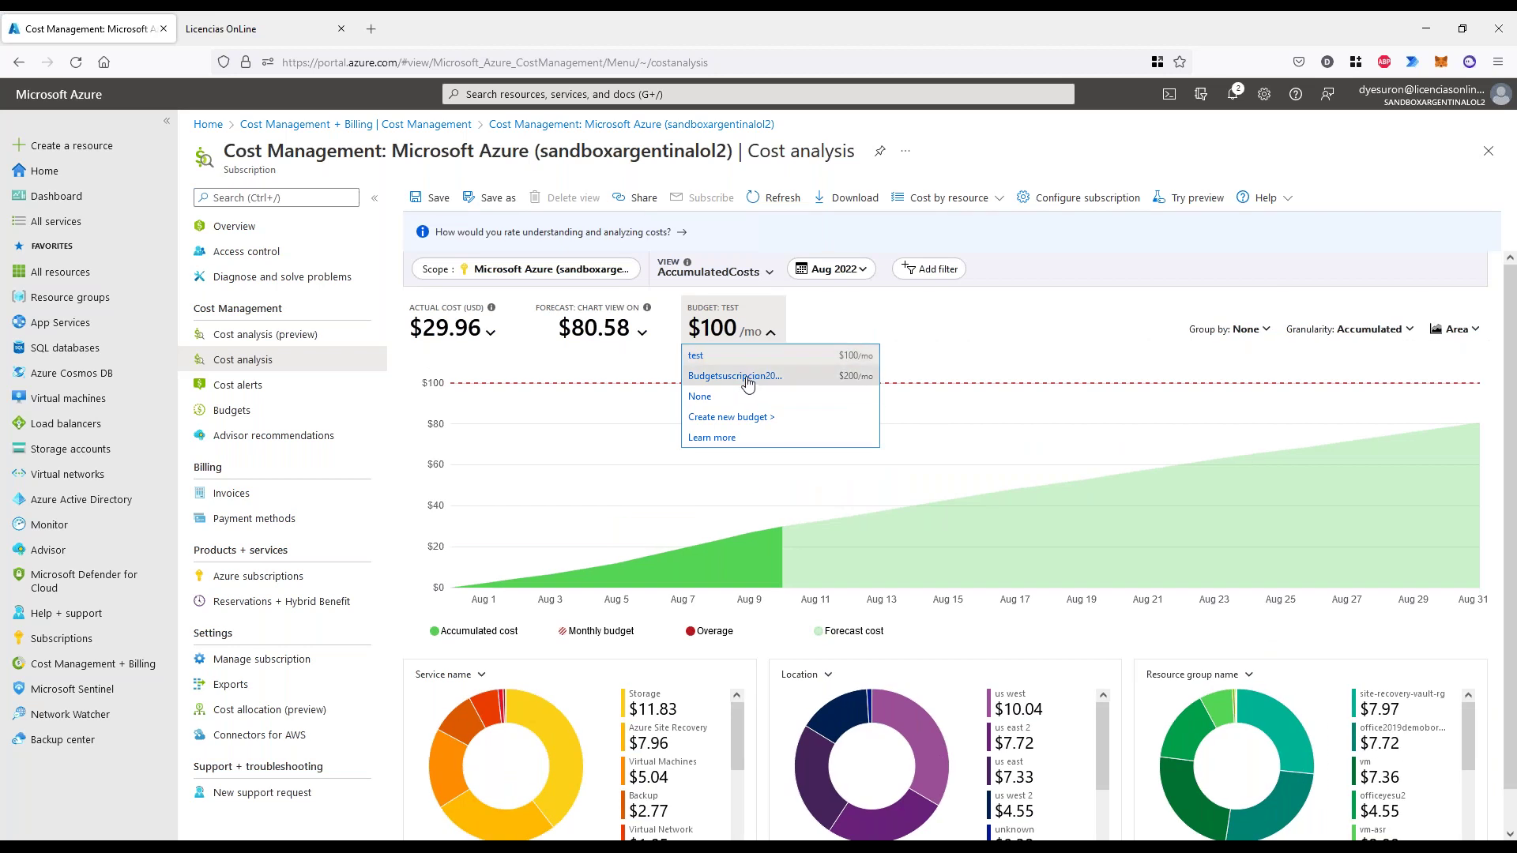
click(749, 378)
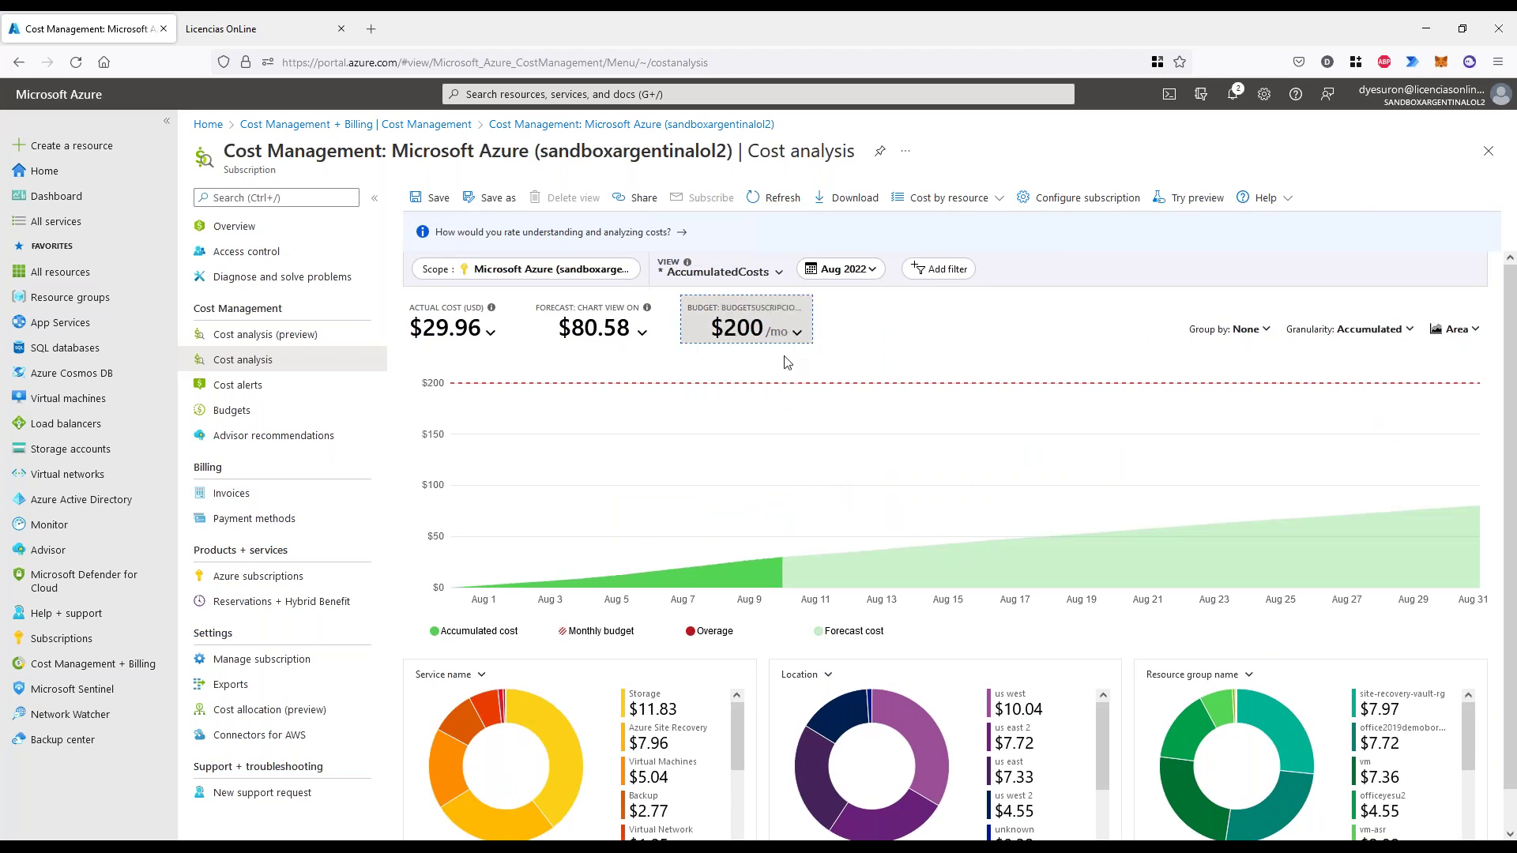
click(1246, 329)
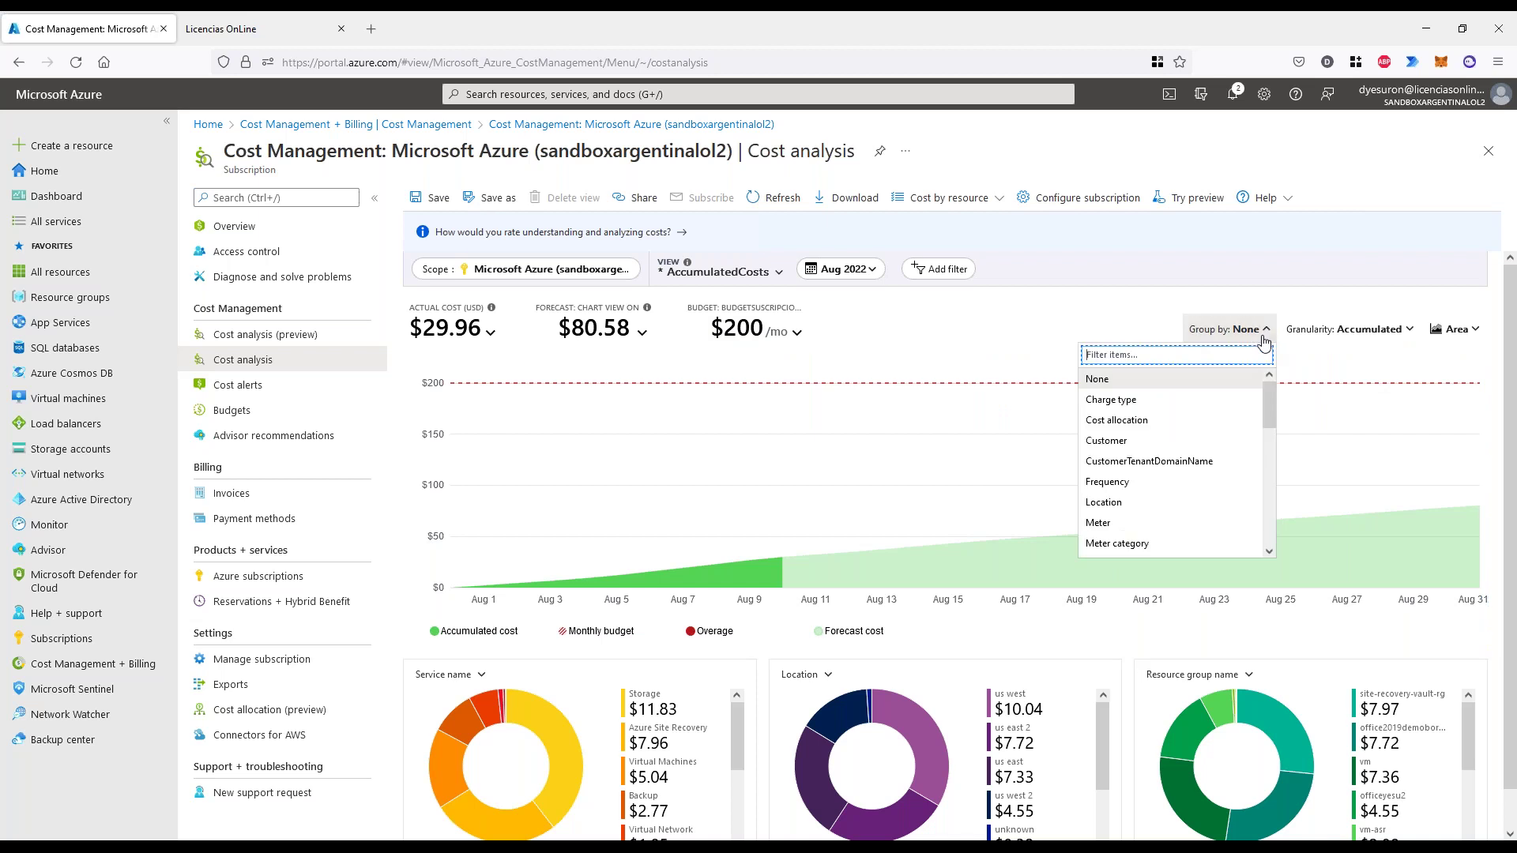
scroll(1138, 468, down, 5)
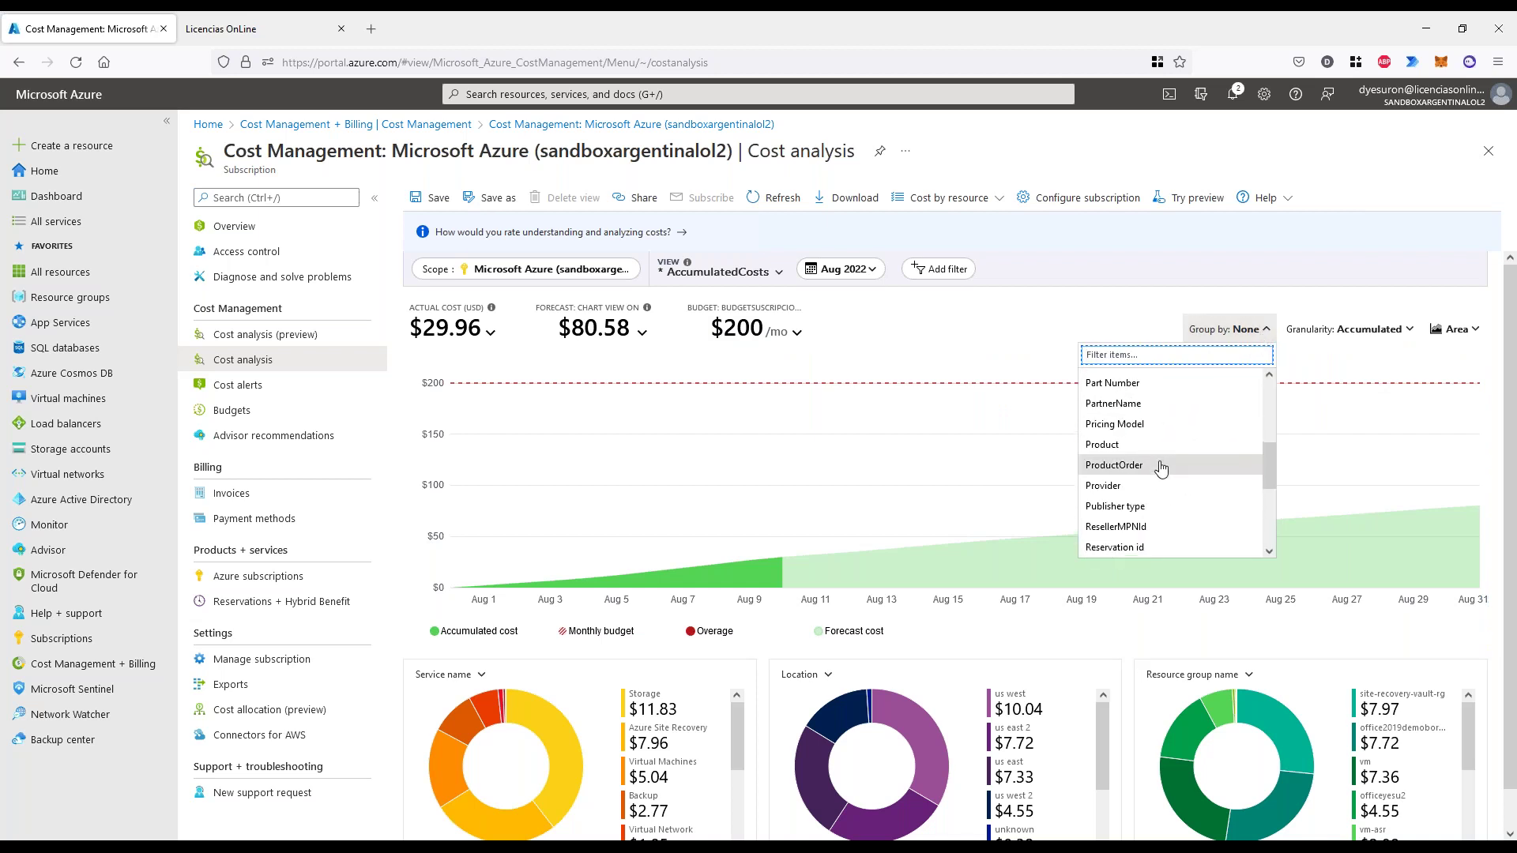
click(1110, 524)
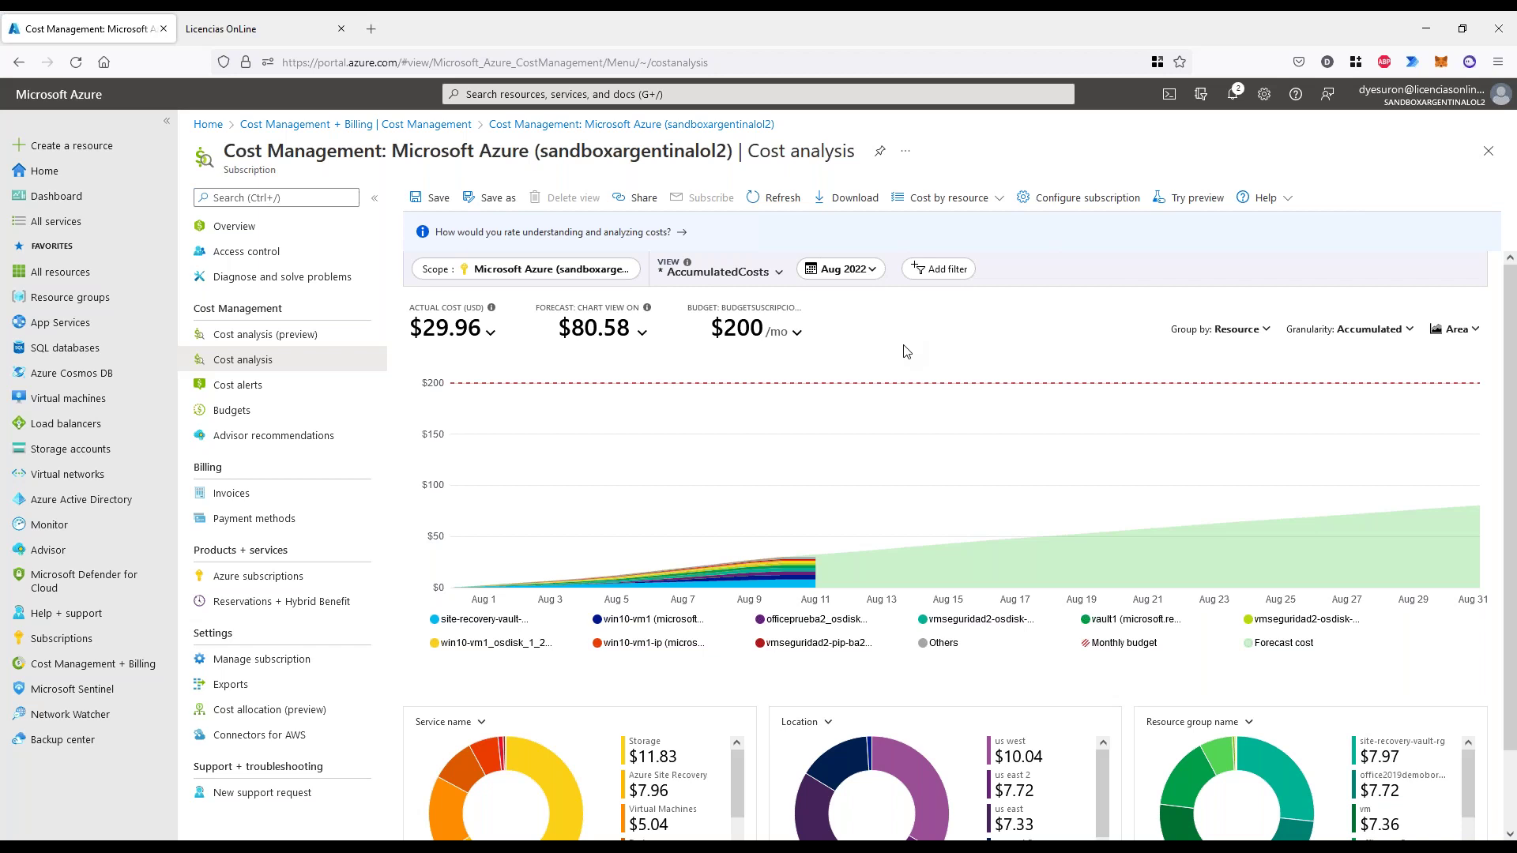
click(246, 415)
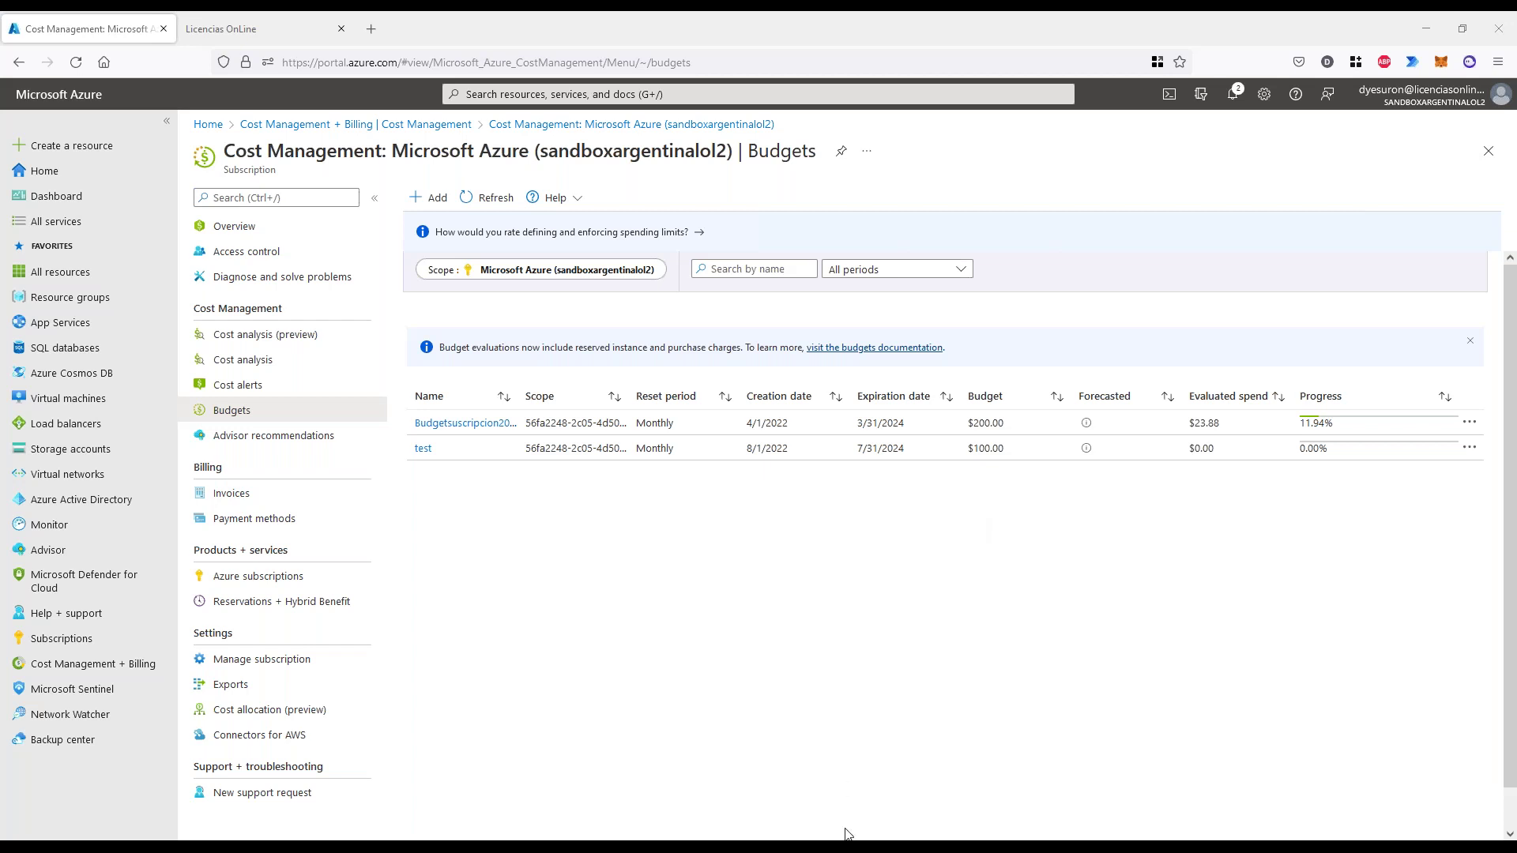
- Switch to PowerPoint and show slide 7 on Azure AD Premium P1 conditional access
key(alt+Tab)
key(Up)
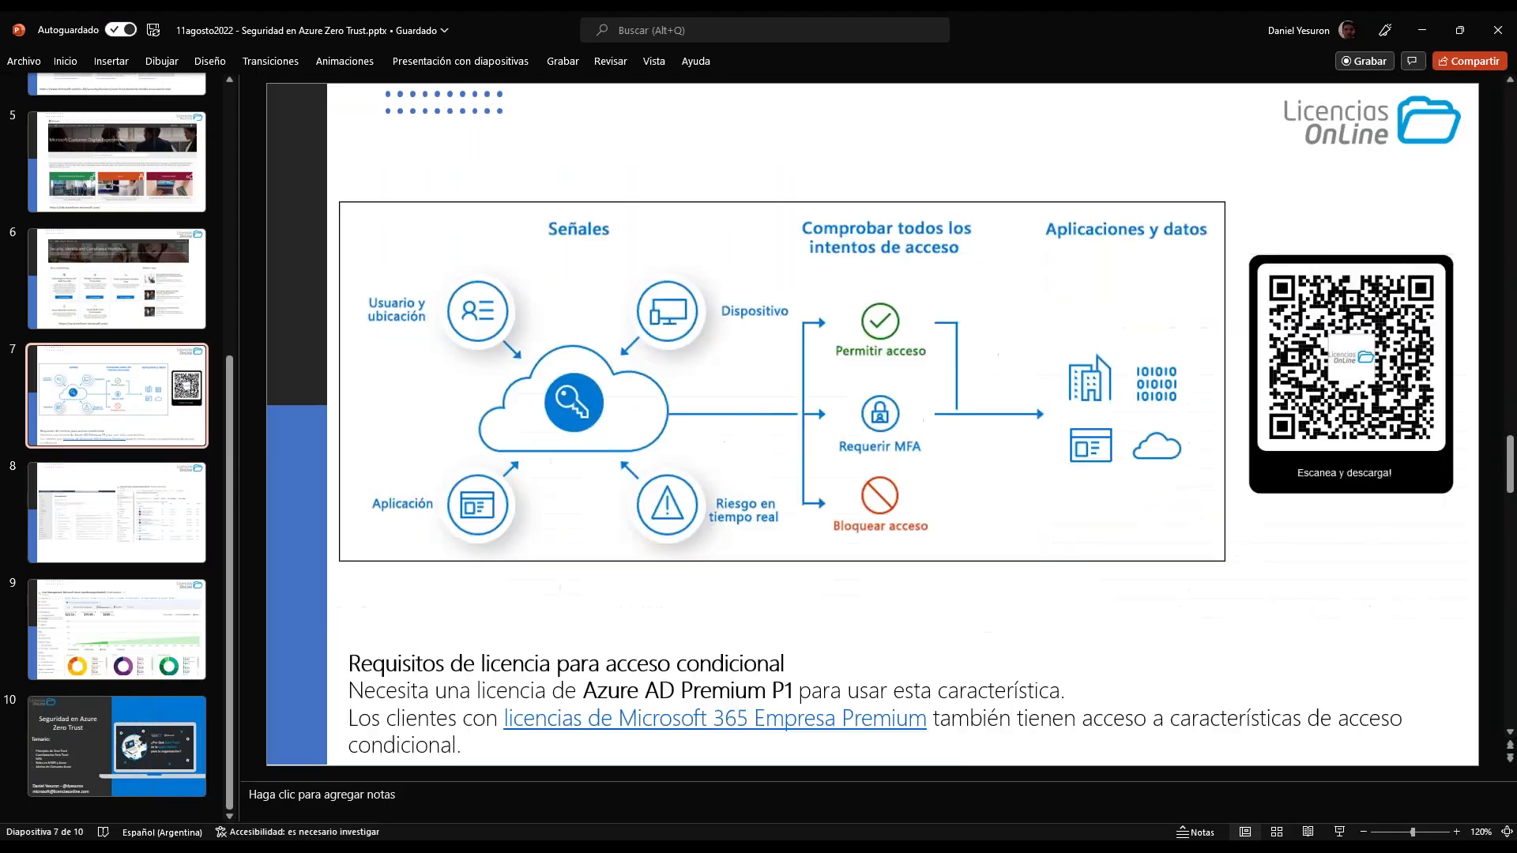
click(1194, 217)
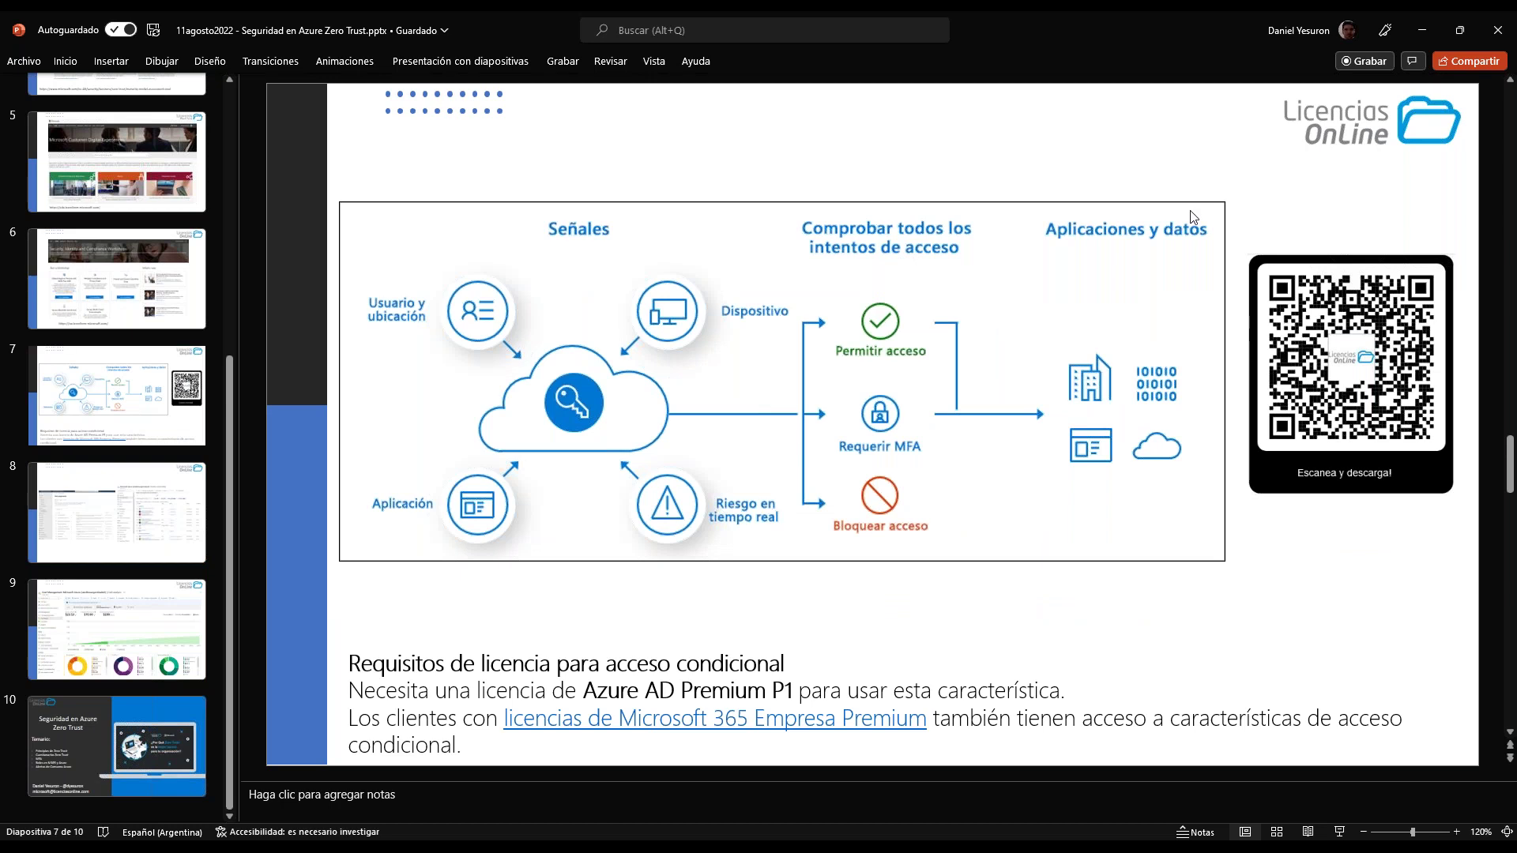